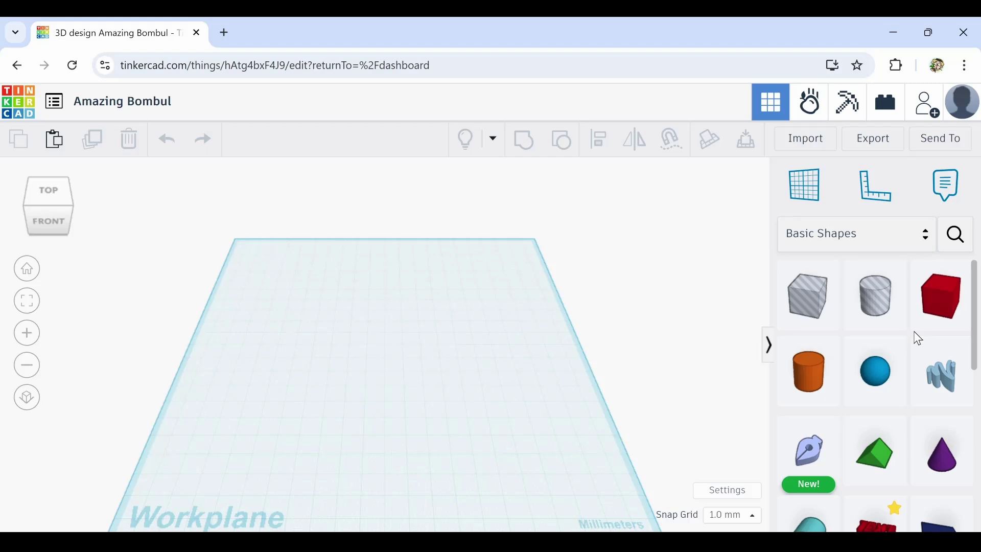
# Place a solid box on the workplane and slide it toward the workplane's left half
pyautogui.scroll(-2, 625, 441)
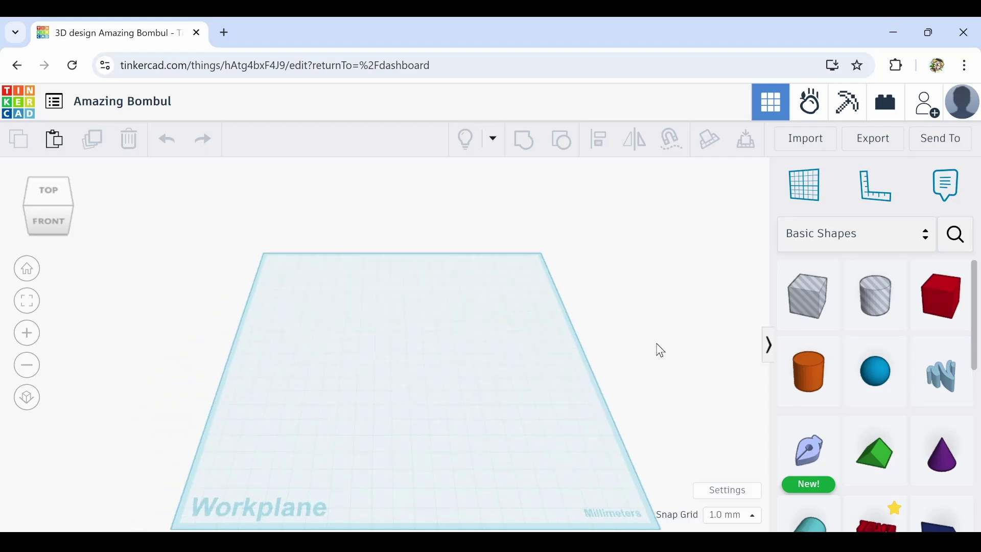
pyautogui.moveTo(621, 434); pyautogui.dragTo(615, 408, button='right')
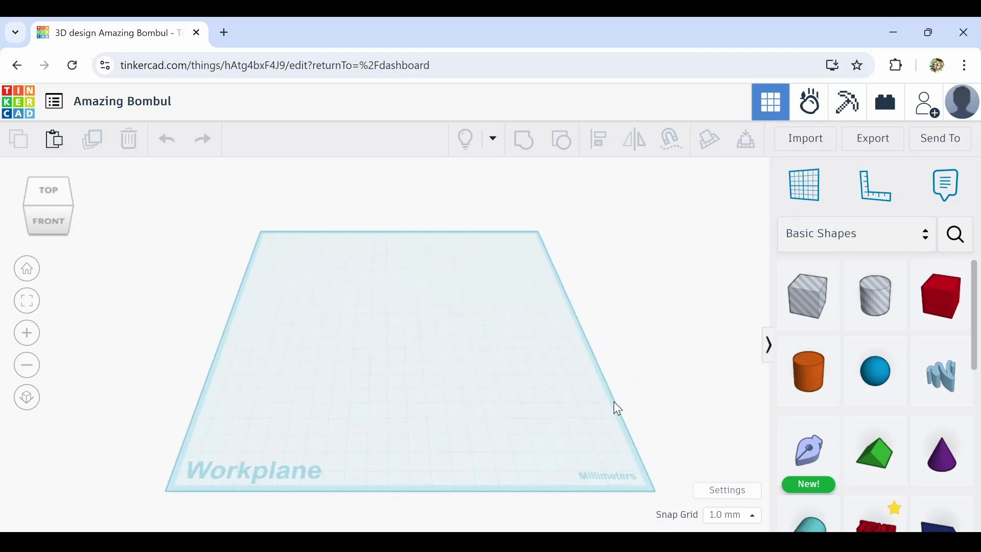
pyautogui.moveTo(945, 309); pyautogui.dragTo(431, 348)
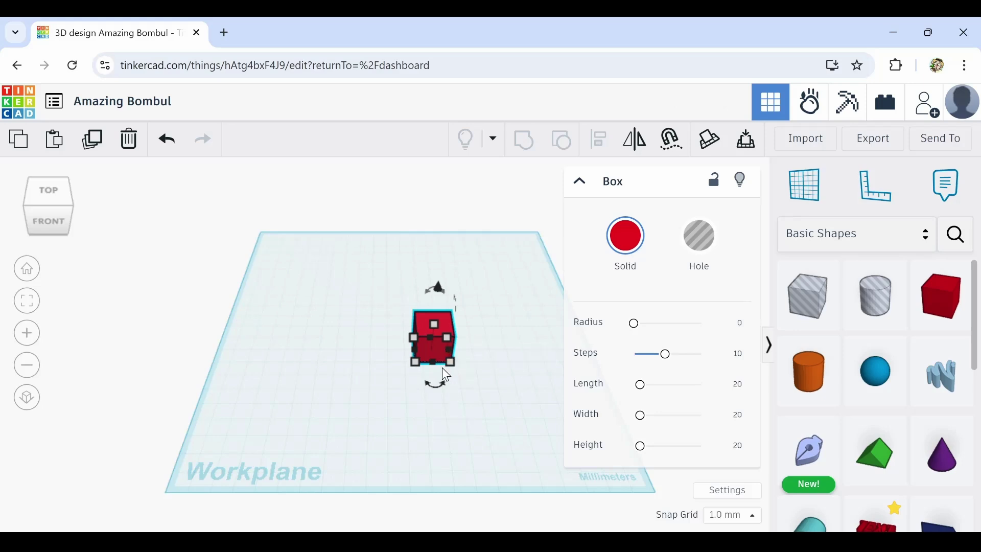
pyautogui.moveTo(452, 364)
pyautogui.moveTo(422, 353); pyautogui.dragTo(298, 357)
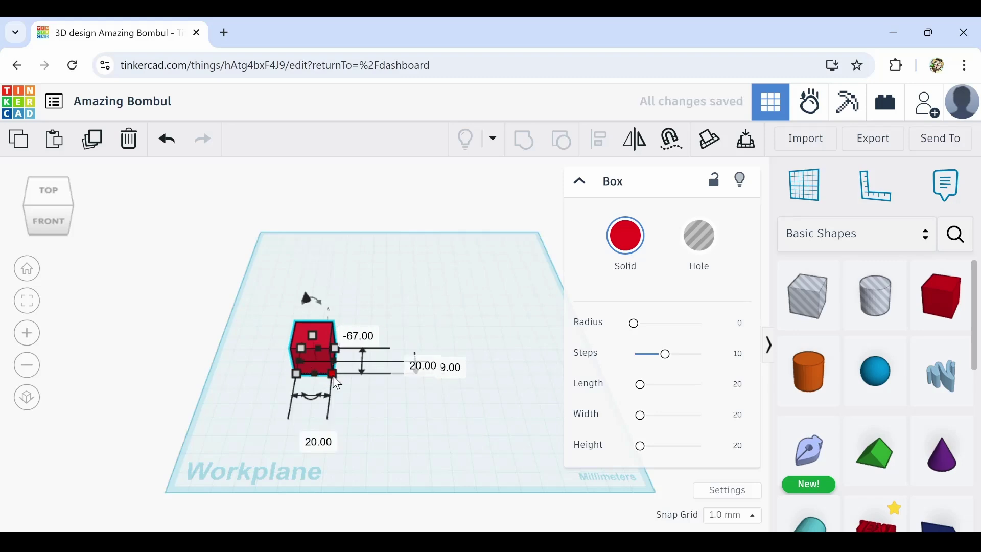
# Resize the box's footprint to 156 mm by 66.3 mm and shift it back within the workplane
pyautogui.click(314, 438)
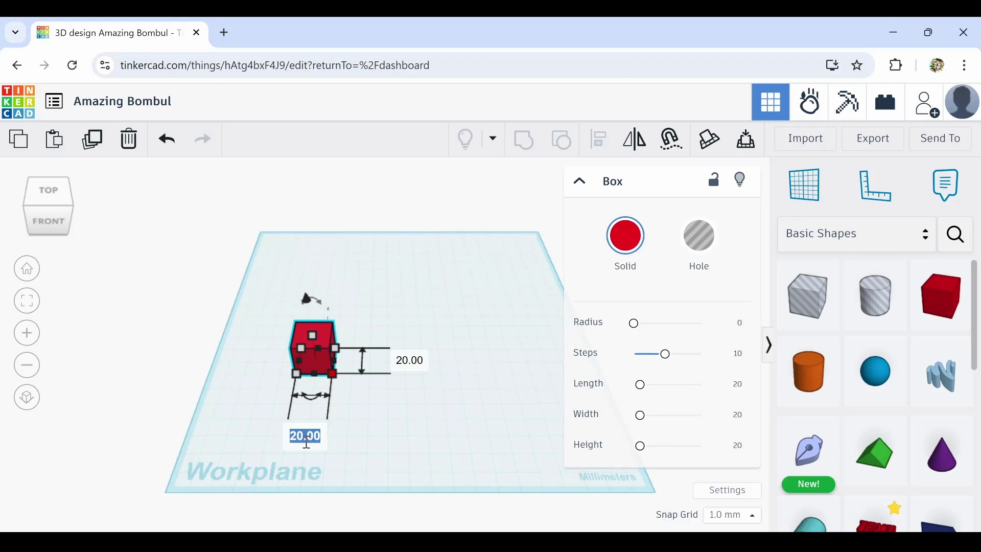
pyautogui.write('156')
pyautogui.press('Return')
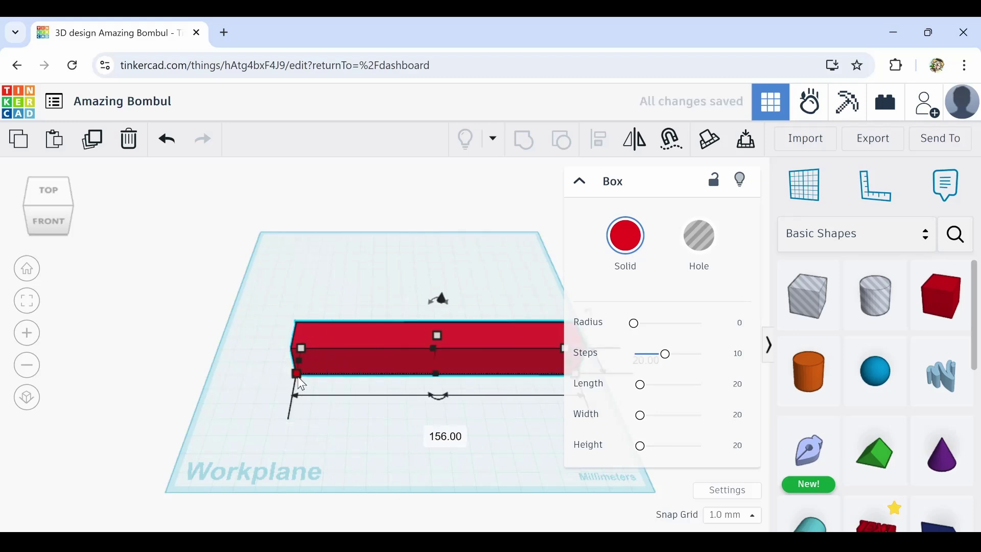
pyautogui.moveTo(300, 380)
pyautogui.click(227, 361)
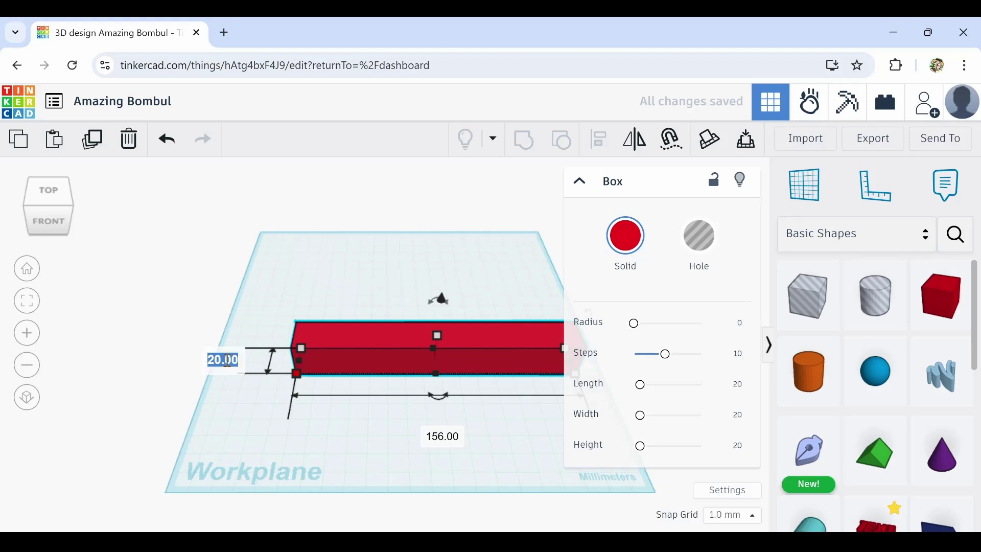
pyautogui.write('66.3')
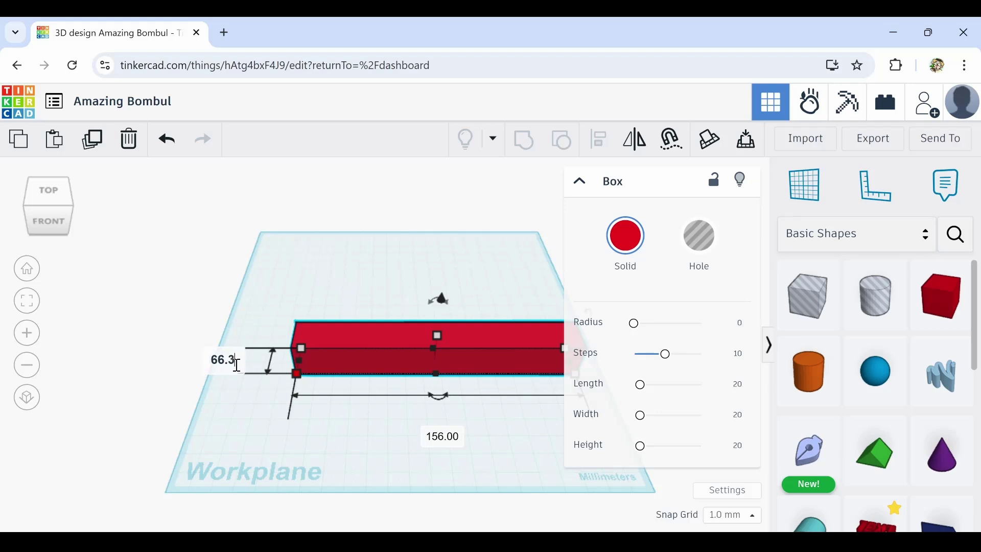
pyautogui.press('Return')
pyautogui.moveTo(328, 388); pyautogui.dragTo(306, 345)
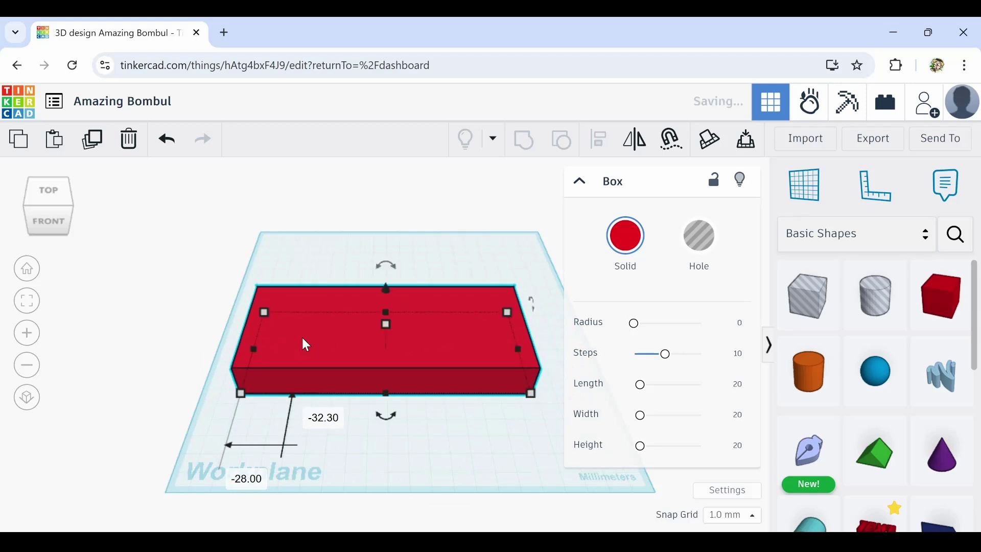
# Flatten the box to a height of 1 mm and color it with the medium green preset
pyautogui.moveTo(385, 325)
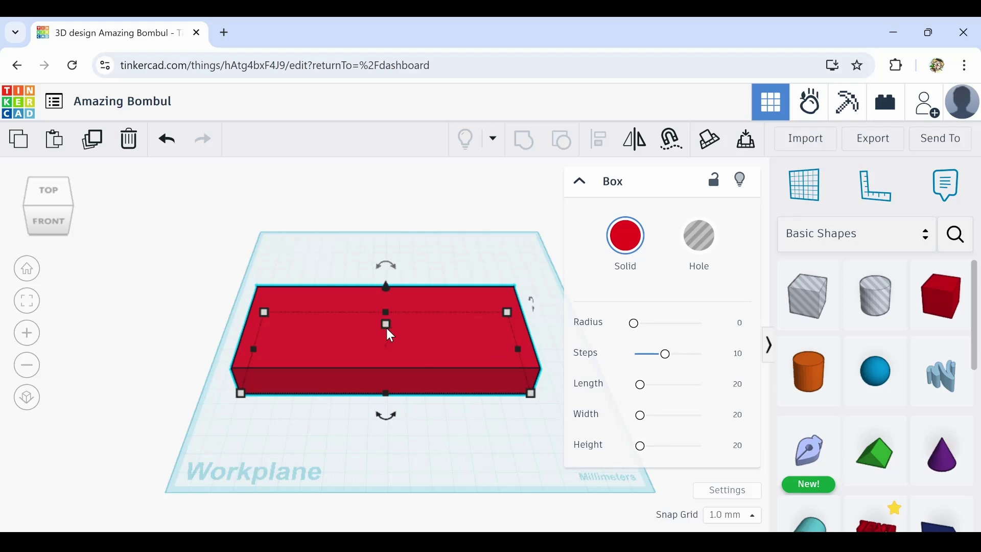
pyautogui.click(455, 337)
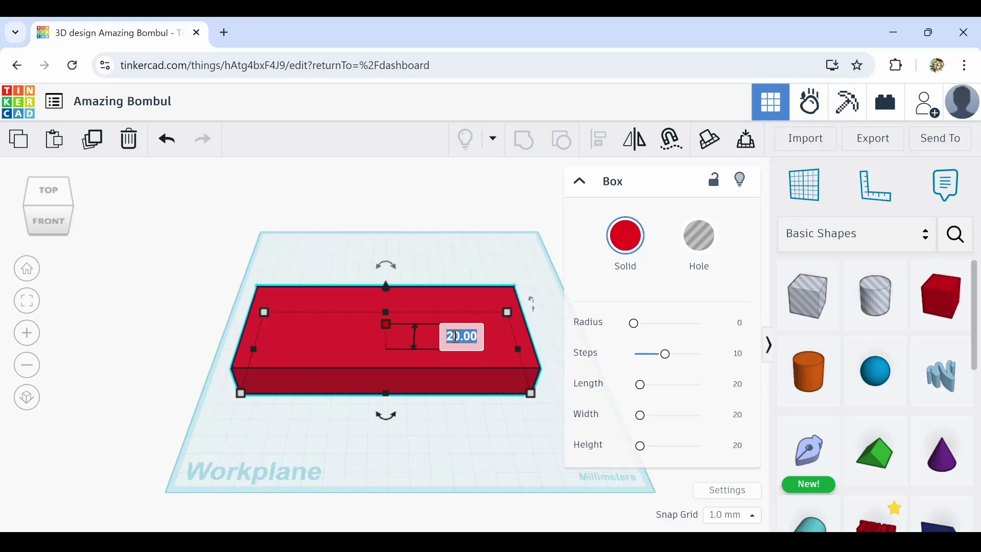
pyautogui.write('1')
pyautogui.press('Return')
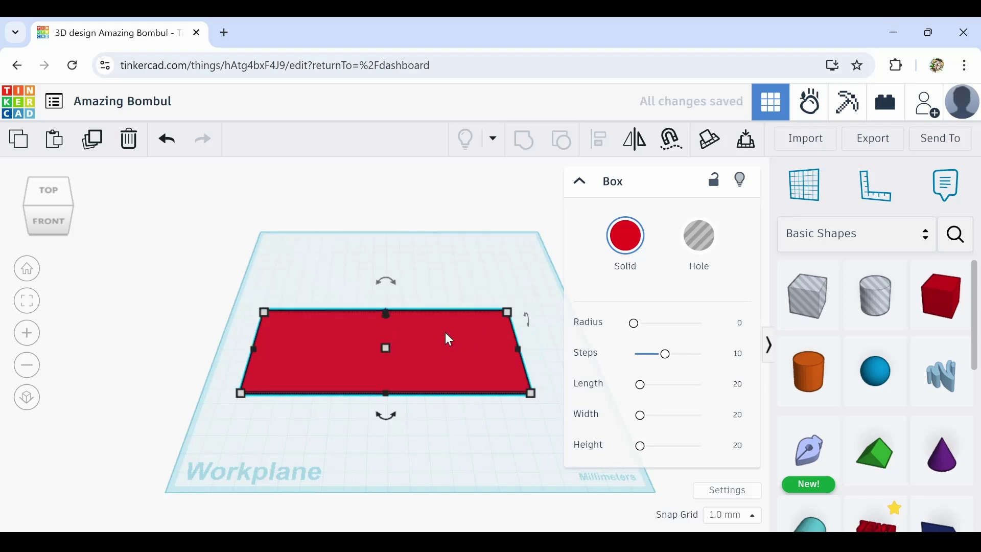
pyautogui.click(626, 255)
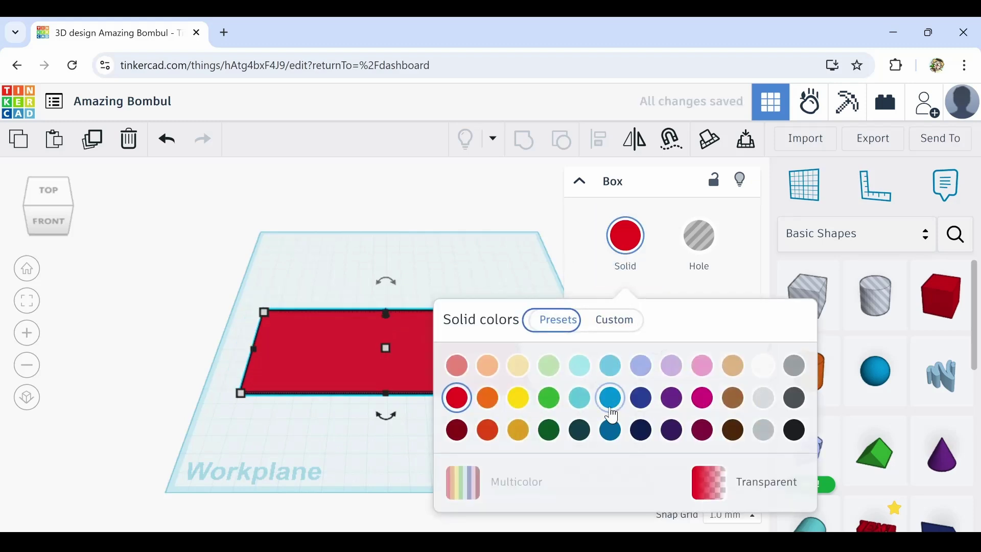
pyautogui.click(549, 397)
# Rotate the green plate 90 degrees so it runs front to back and move it over the workplane's left edge
pyautogui.moveTo(351, 394); pyautogui.dragTo(309, 378)
pyautogui.moveTo(337, 416); pyautogui.dragTo(271, 347)
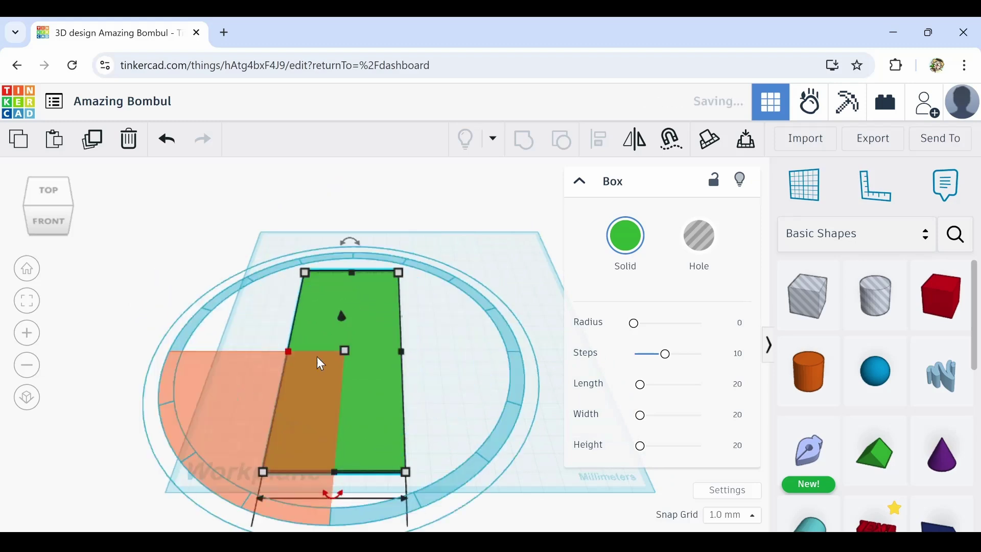
pyautogui.moveTo(374, 391); pyautogui.dragTo(194, 350)
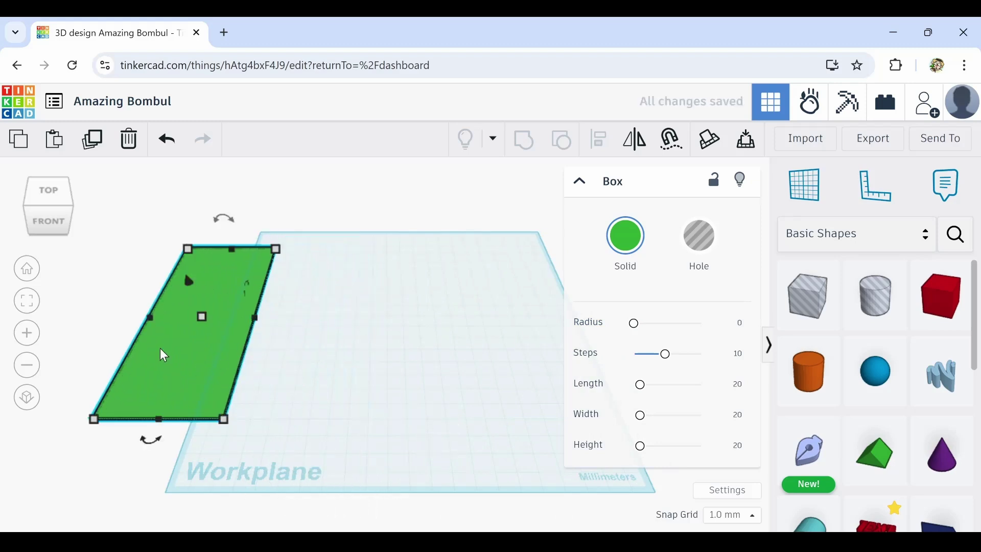
# Duplicate the green plate in place and enlarge the copy around its center to about 72 mm by 170 mm
pyautogui.click(126, 283)
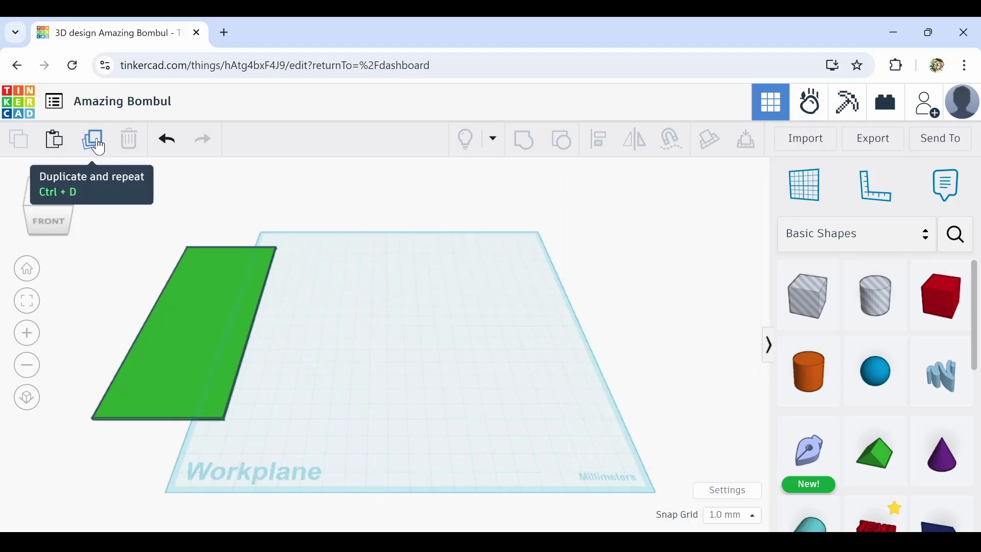
pyautogui.click(176, 297)
pyautogui.click(112, 152)
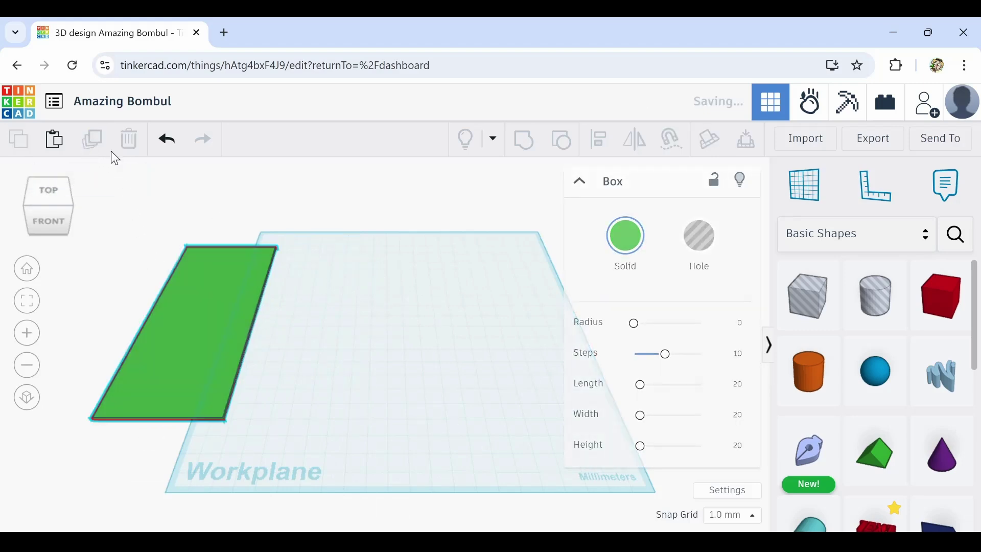
pyautogui.click(191, 371)
pyautogui.moveTo(187, 391); pyautogui.dragTo(366, 415, button='right')
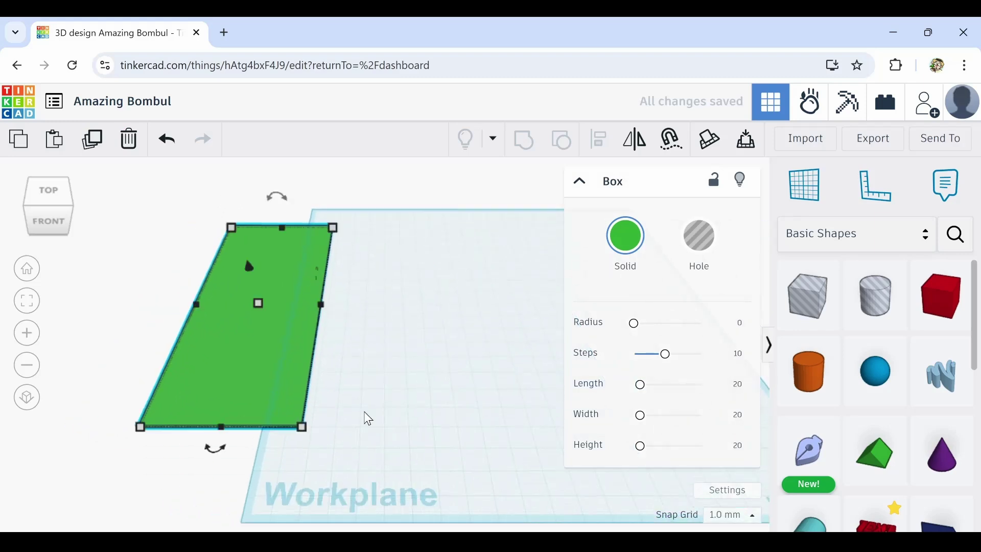
pyautogui.moveTo(296, 426)
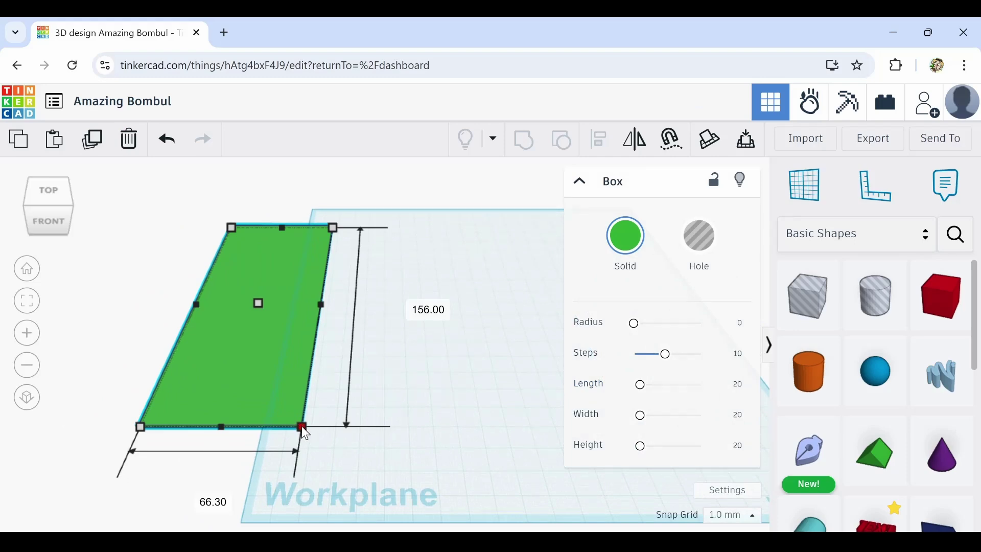
pyautogui.moveTo(301, 425); pyautogui.dragTo(307, 441)
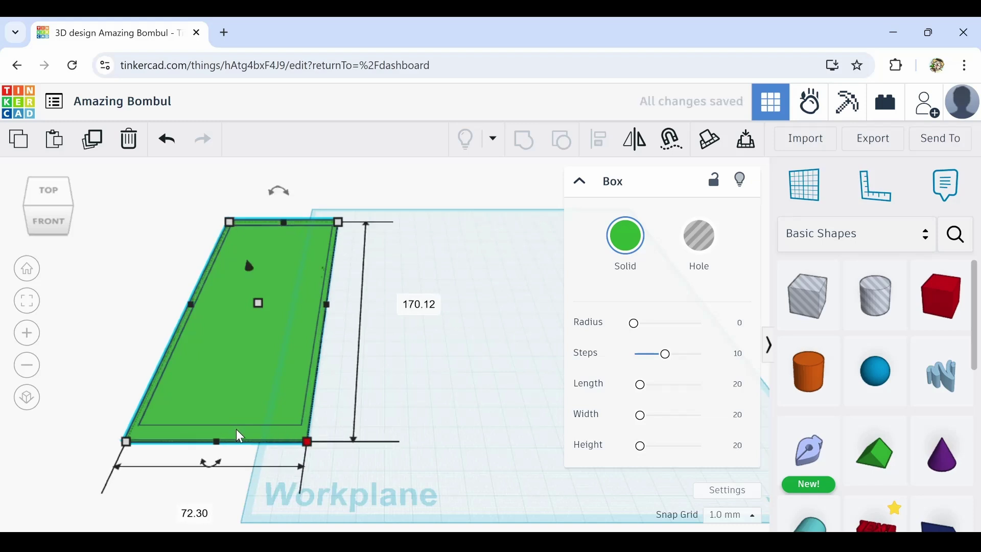
# Shorten the enlarged copy from its front and back edges to leave a narrow border around the original plate
pyautogui.moveTo(217, 442); pyautogui.dragTo(220, 431)
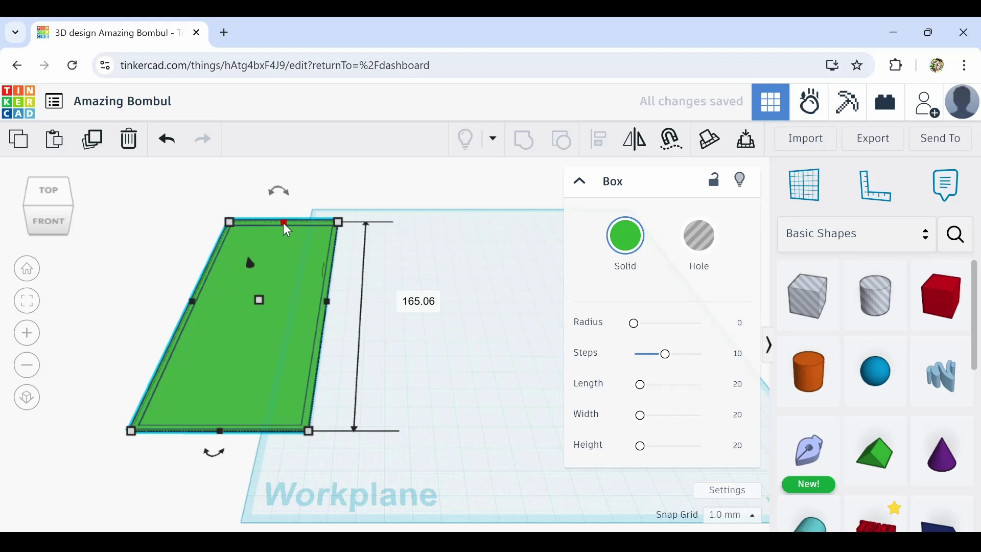
pyautogui.moveTo(475, 320); pyautogui.dragTo(327, 306, button='right')
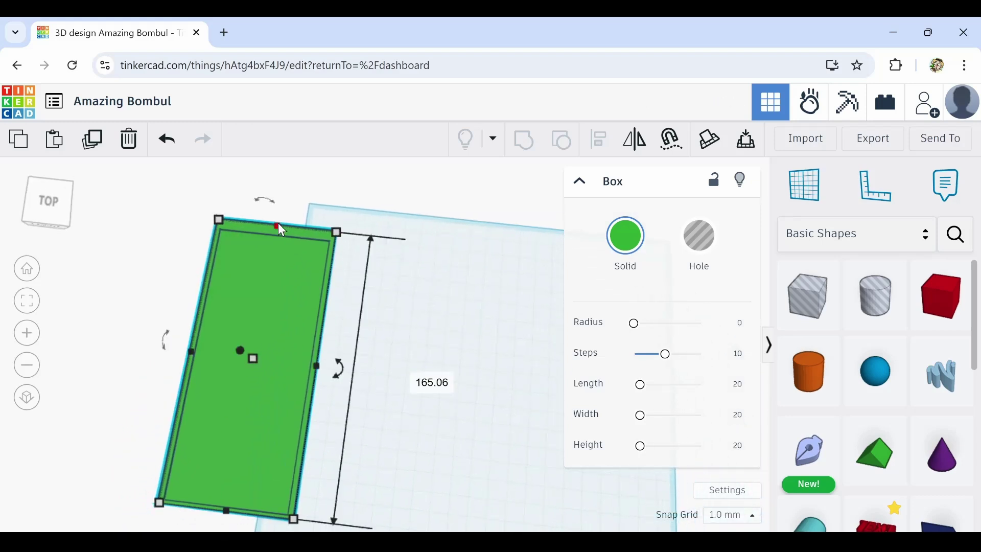
pyautogui.moveTo(278, 224); pyautogui.dragTo(280, 228)
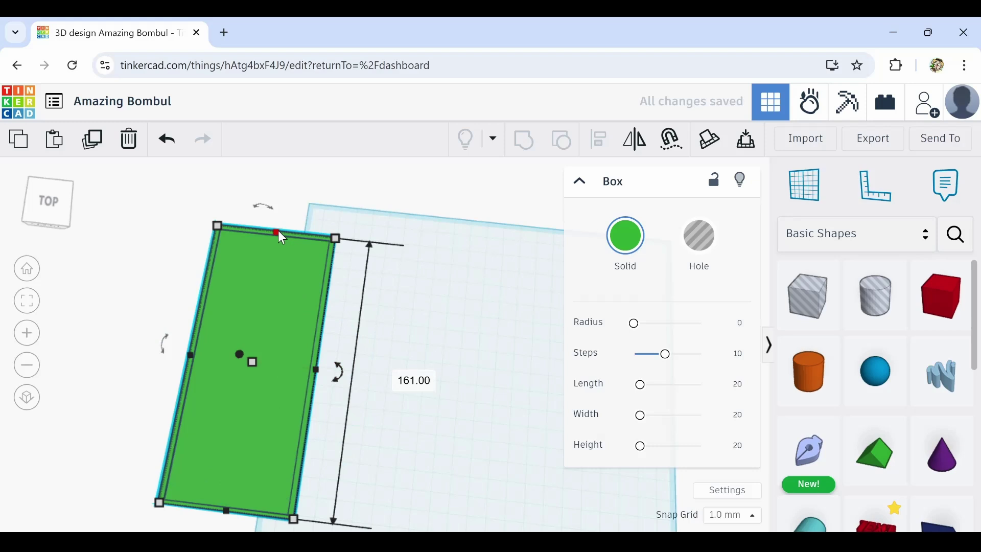
pyautogui.moveTo(278, 231); pyautogui.dragTo(278, 227)
# Align the two green plates so they share the same center in both horizontal directions
pyautogui.moveTo(418, 214); pyautogui.dragTo(306, 314)
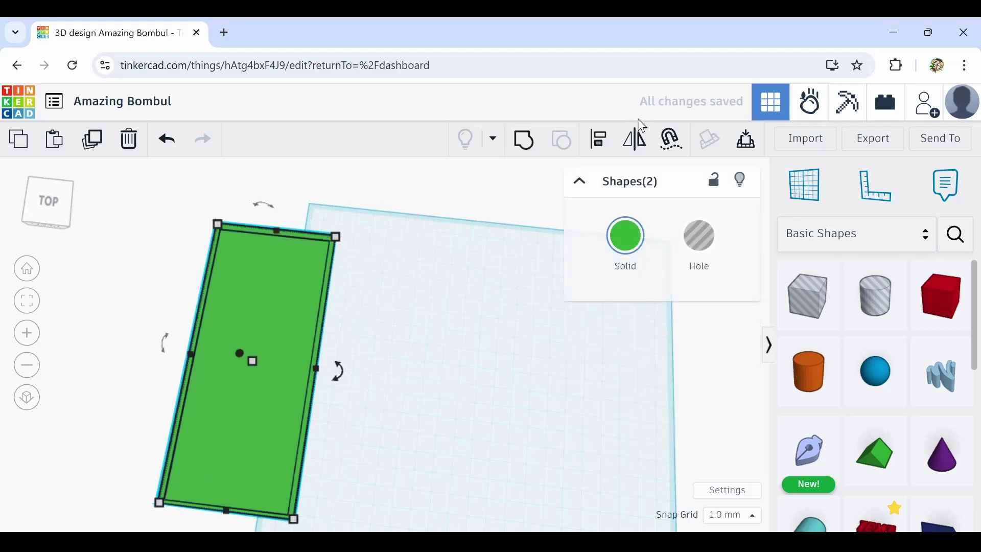
pyautogui.click(168, 354)
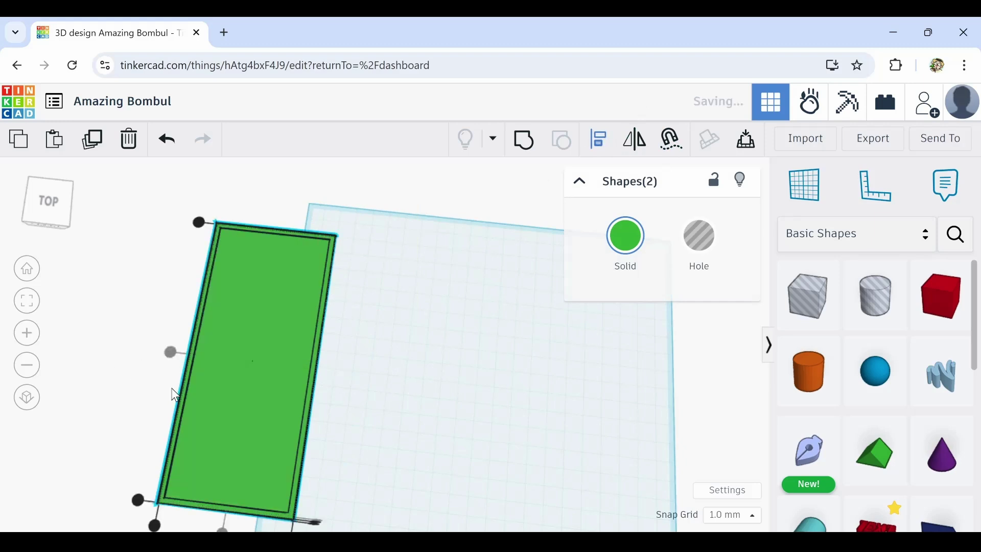
pyautogui.moveTo(405, 438); pyautogui.dragTo(384, 382, button='middle')
pyautogui.click(200, 473)
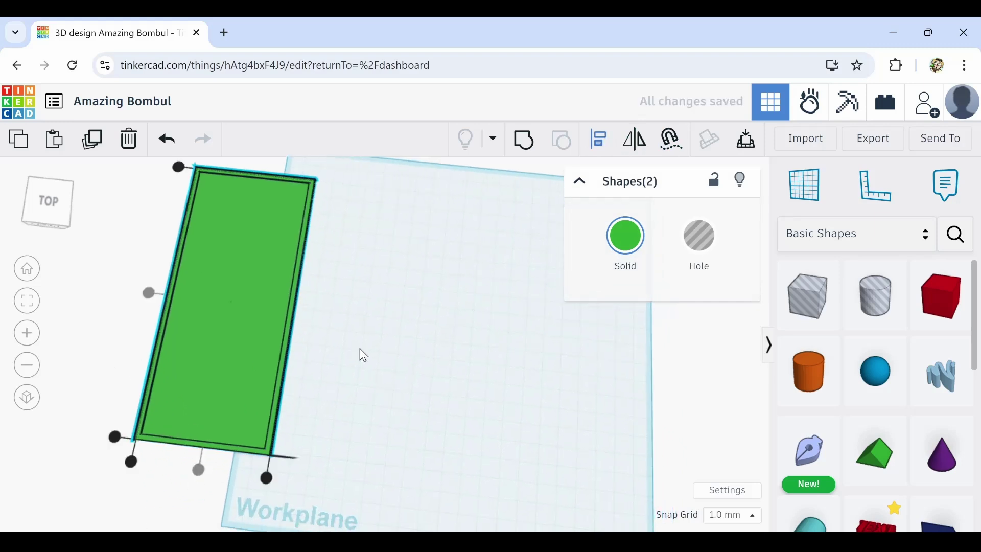
pyautogui.click(351, 320)
# Move the larger green plate off the original and onto the middle of the workplane
pyautogui.click(233, 265)
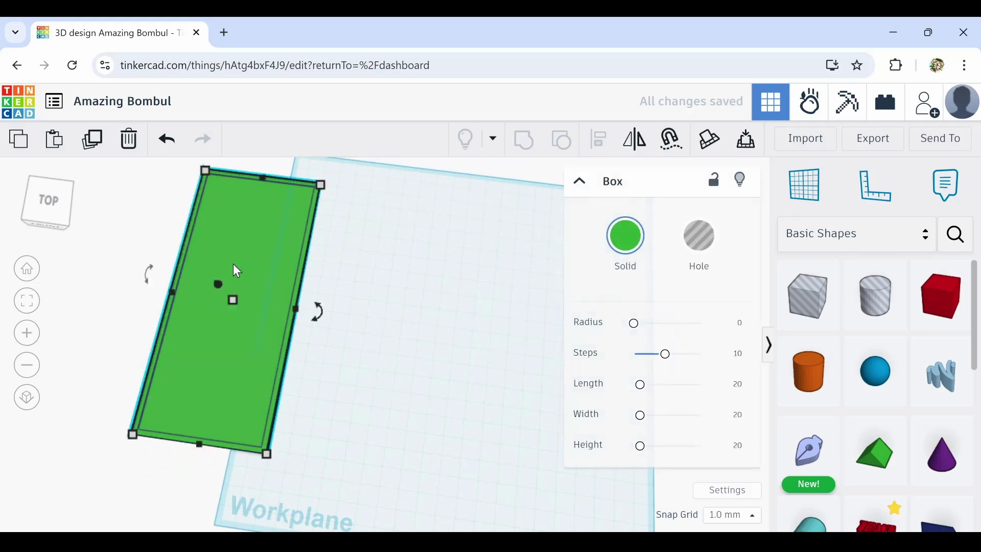
pyautogui.click(357, 265)
pyautogui.moveTo(254, 243); pyautogui.dragTo(466, 295)
# Raise the larger plate into a solid block with a height of 24 mm
pyautogui.moveTo(322, 437); pyautogui.dragTo(316, 388, button='right')
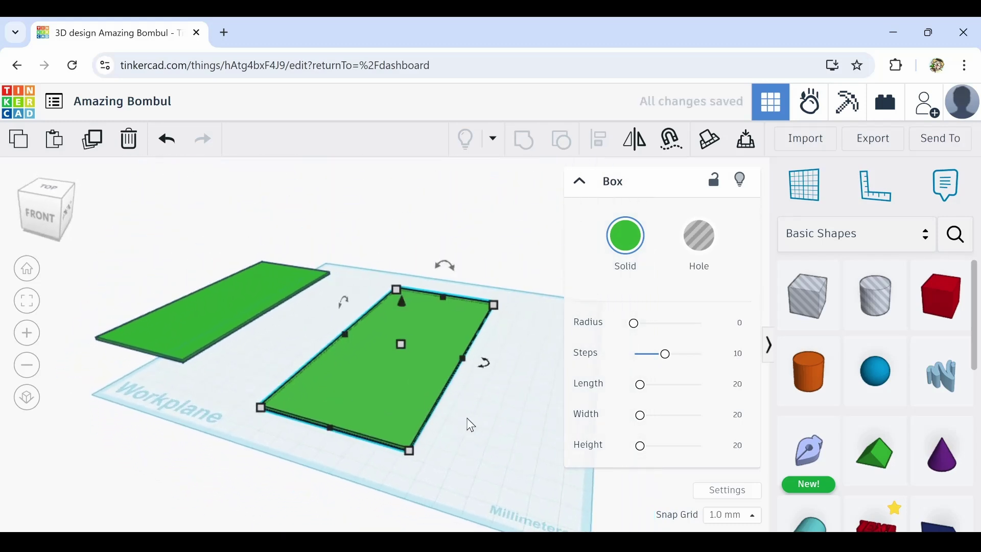
pyautogui.moveTo(466, 422); pyautogui.dragTo(516, 416, button='right')
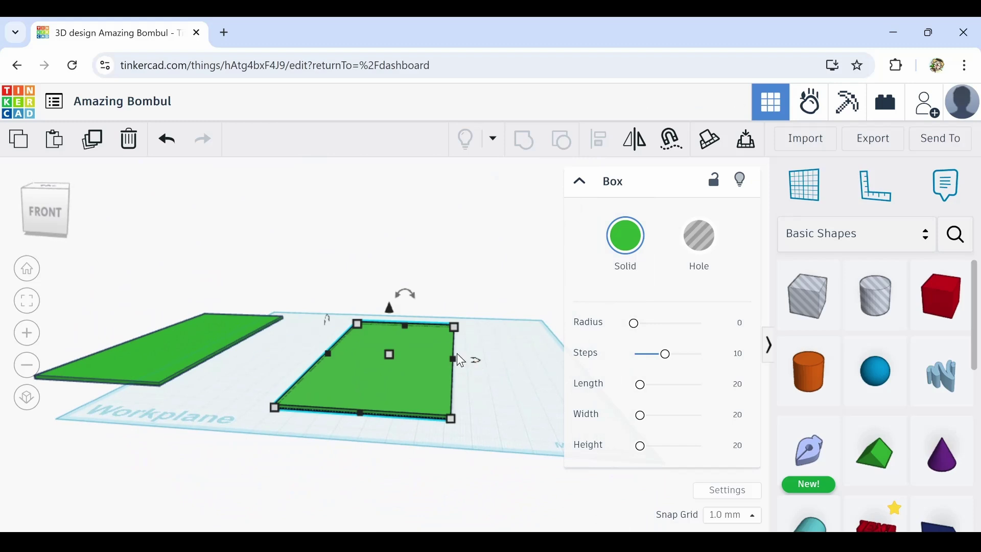
pyautogui.scroll(3, 287, 344)
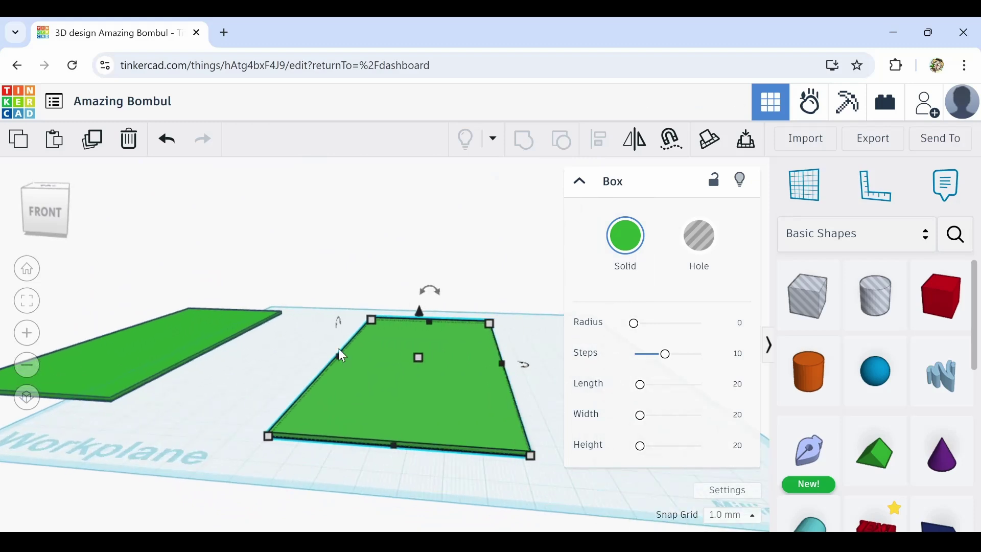
pyautogui.moveTo(415, 358)
pyautogui.moveTo(416, 359); pyautogui.dragTo(432, 302)
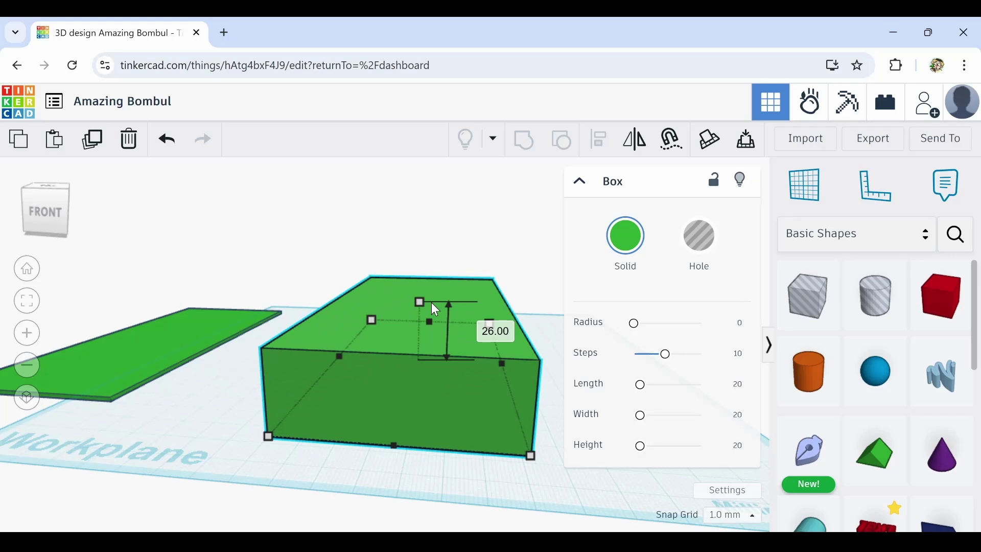
pyautogui.moveTo(432, 303); pyautogui.dragTo(432, 303)
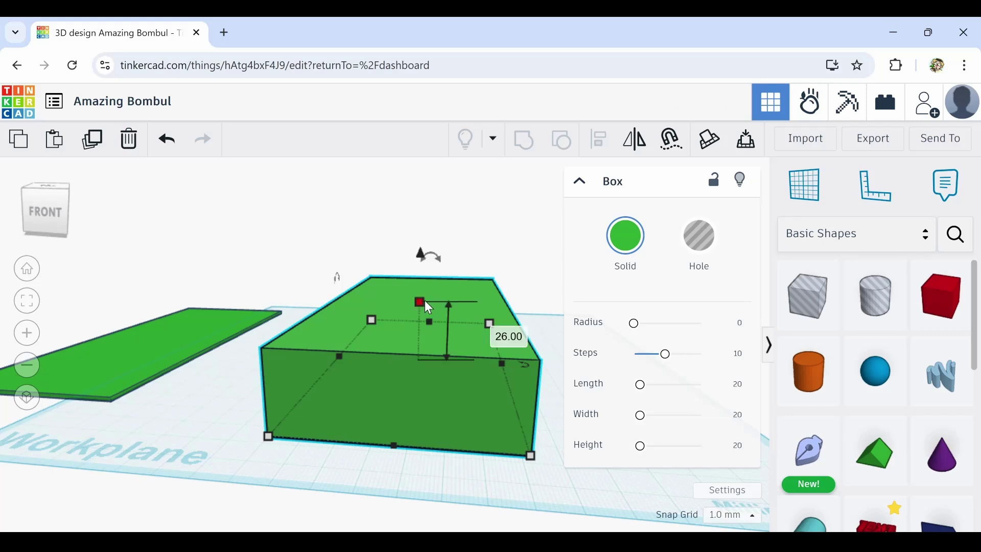
pyautogui.moveTo(421, 300)
pyautogui.mouseDown()
pyautogui.moveTo(425, 323)
pyautogui.moveTo(419, 166)
pyautogui.moveTo(440, 336)
pyautogui.moveTo(438, 305)
pyautogui.mouseUp()
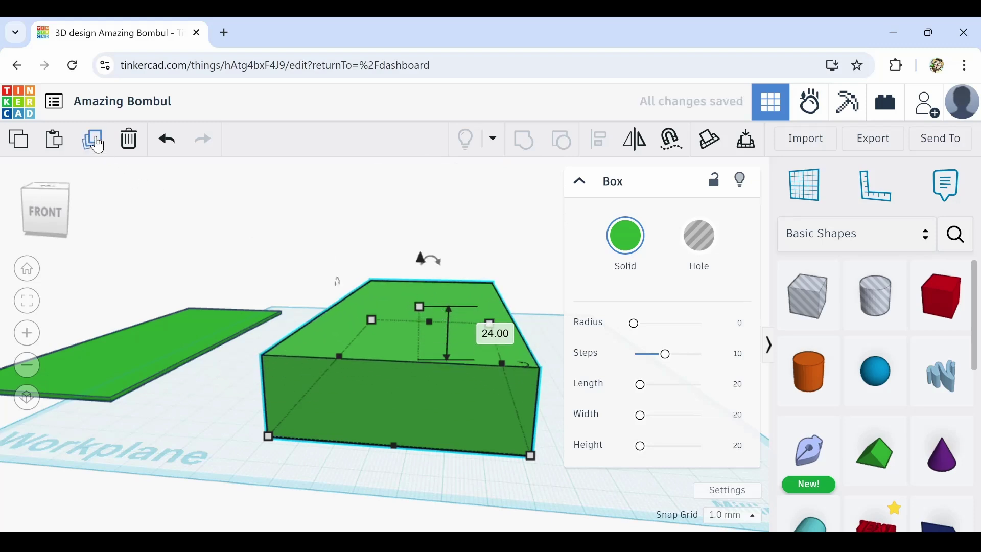
# Turn a slightly widened duplicate of the tall green block into a hole
pyautogui.moveTo(312, 353); pyautogui.dragTo(455, 407, button='right')
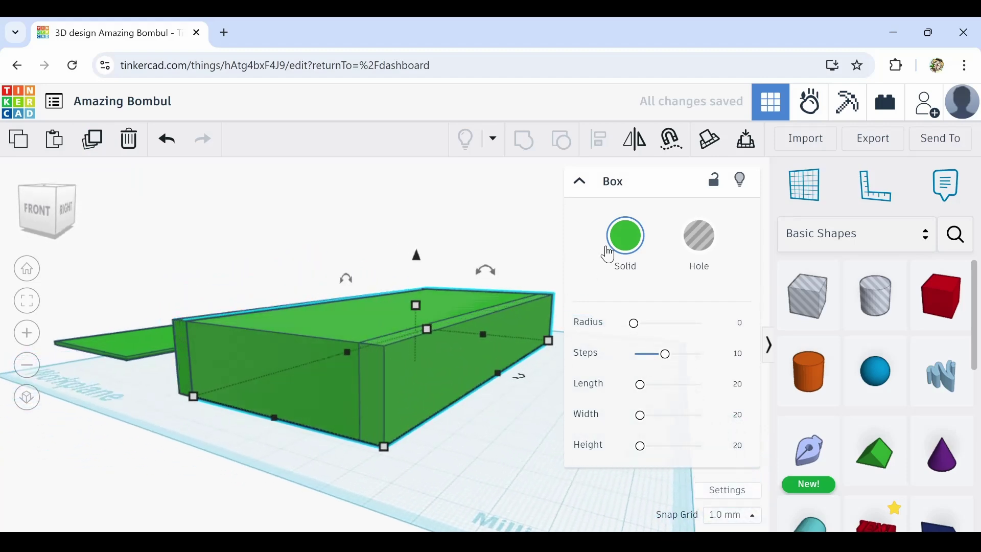
pyautogui.click(697, 236)
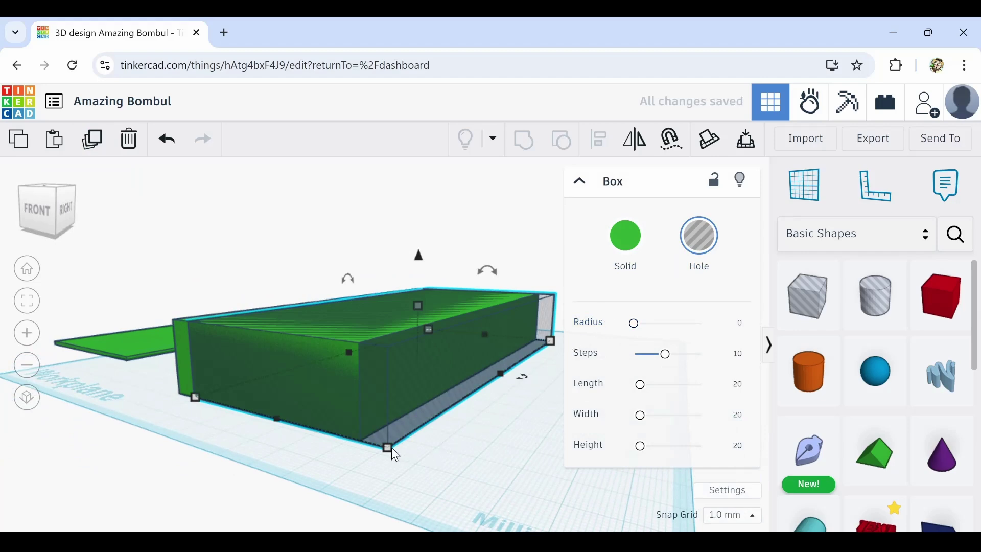
# Shrink the hole's footprint from its front corner to about 156.85 by 67.7 mm and set its height to 18 mm
pyautogui.moveTo(392, 449); pyautogui.dragTo(398, 438)
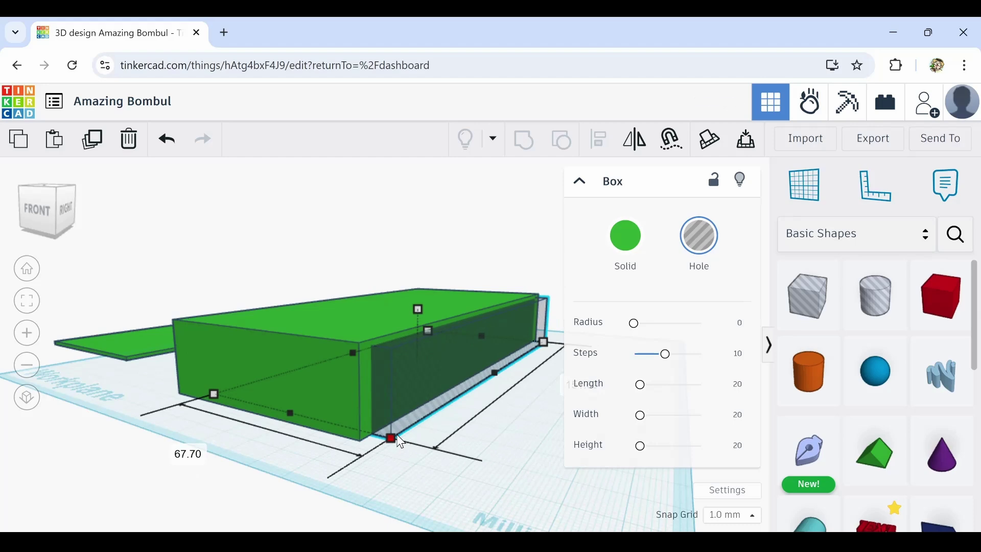
pyautogui.moveTo(475, 458); pyautogui.dragTo(446, 458, button='right')
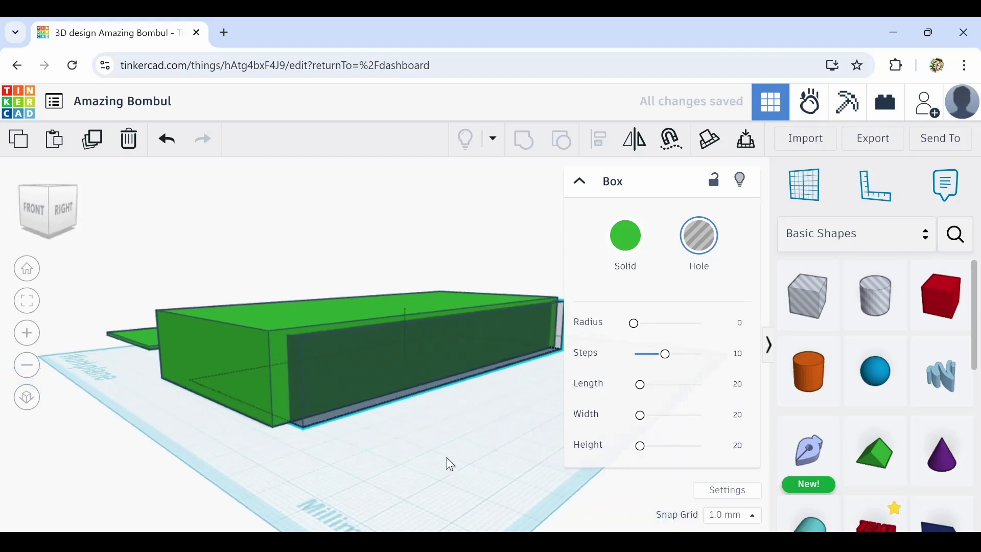
pyautogui.click(416, 364)
pyautogui.moveTo(401, 314); pyautogui.dragTo(403, 326)
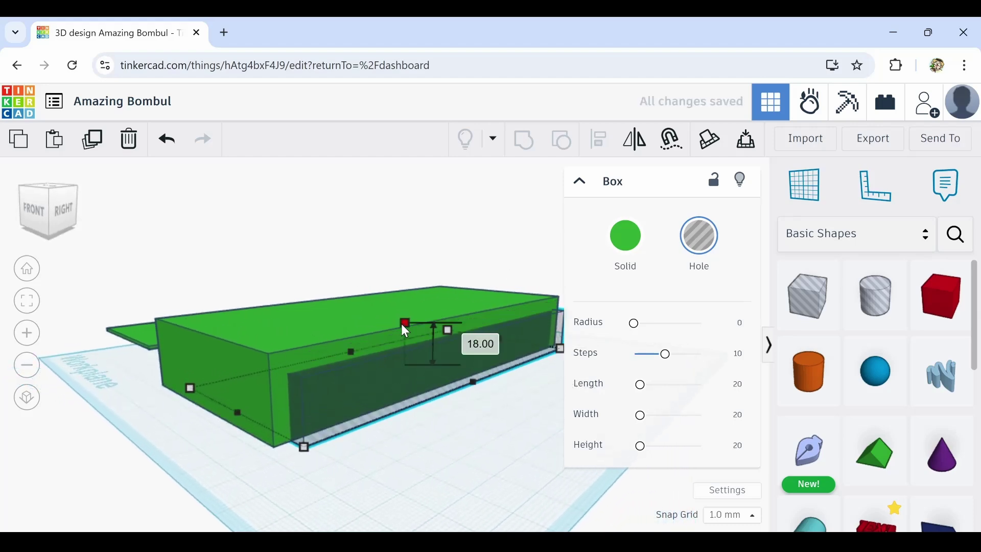
pyautogui.moveTo(400, 312); pyautogui.dragTo(130, 369, button='right')
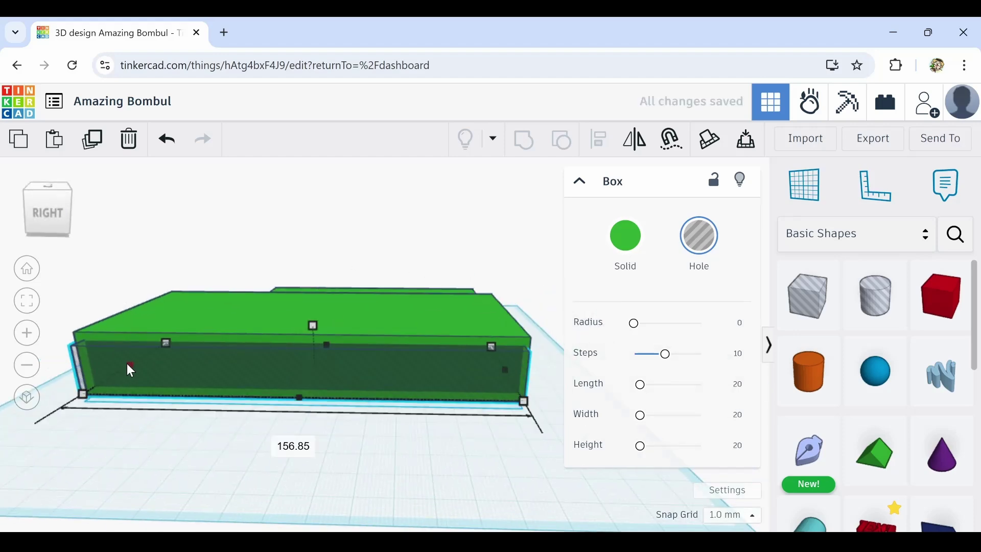
pyautogui.moveTo(339, 431); pyautogui.dragTo(529, 452, button='right')
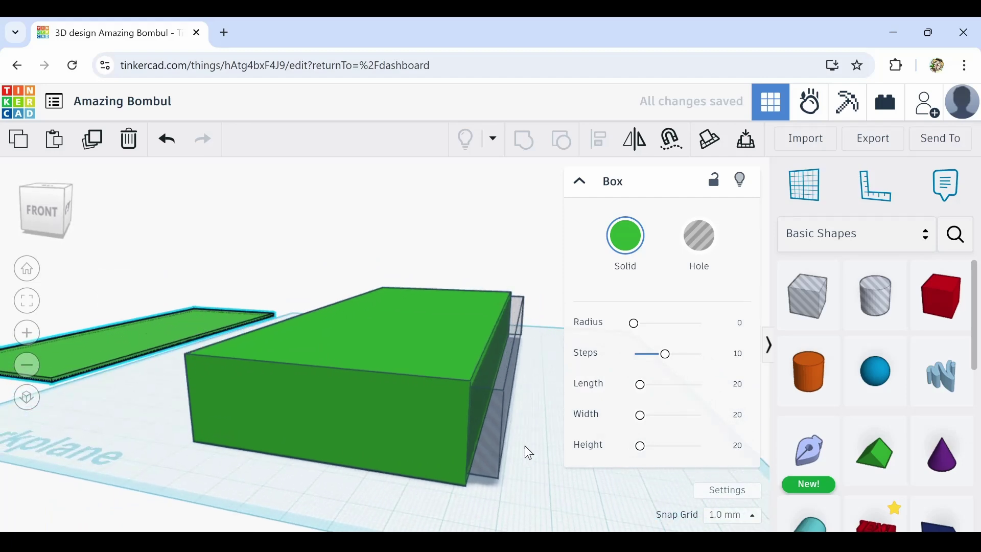
# With the green block temporarily transparent, widen the hole toward the block's closed long side, leaving a thin wall
pyautogui.click(432, 377)
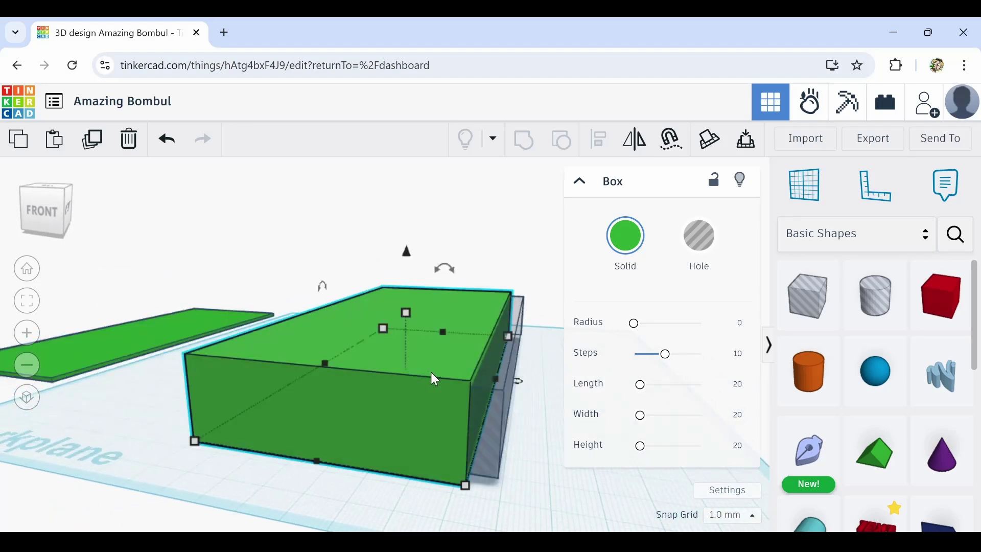
pyautogui.press('t')
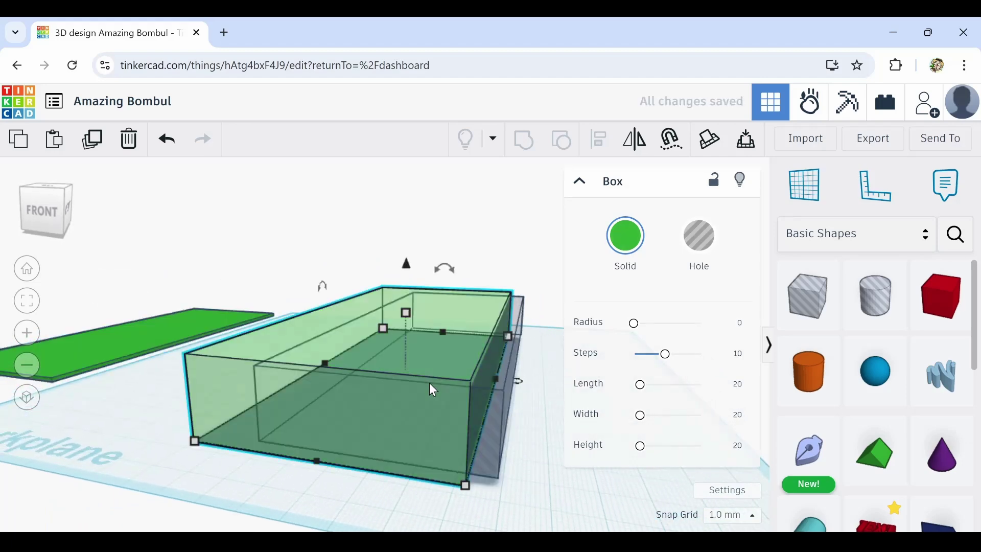
pyautogui.moveTo(364, 505); pyautogui.dragTo(430, 483, button='right')
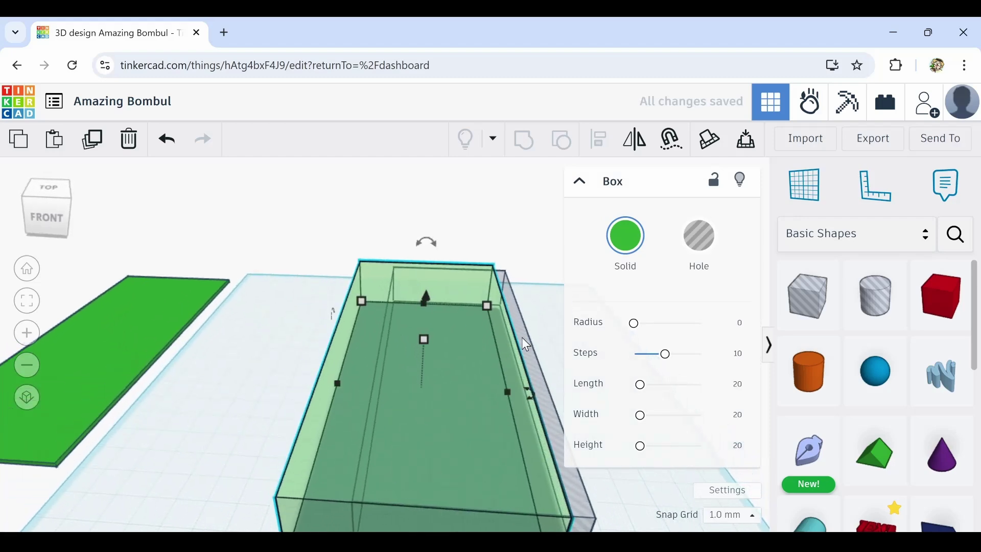
pyautogui.click(537, 333)
pyautogui.click(359, 419)
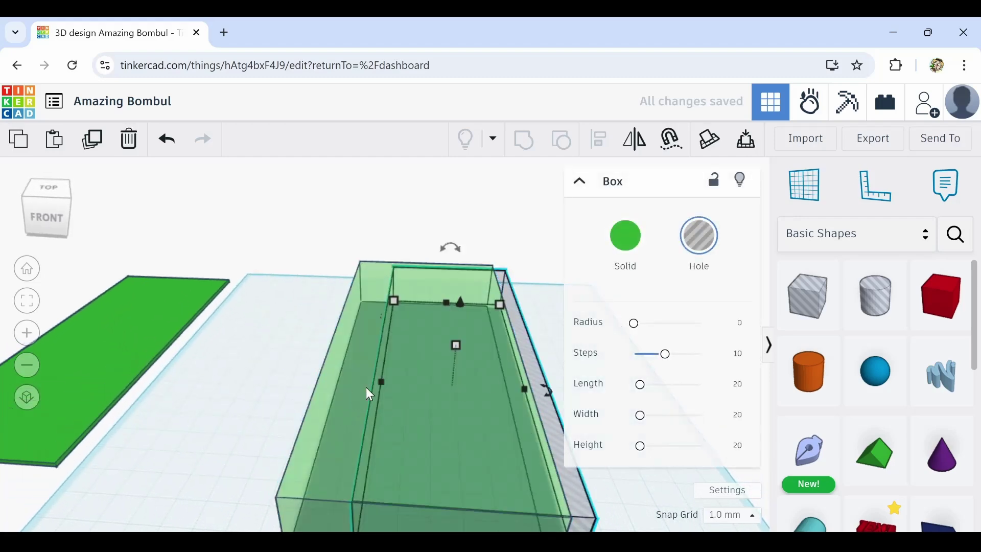
pyautogui.moveTo(378, 381); pyautogui.dragTo(341, 384)
pyautogui.moveTo(307, 400); pyautogui.dragTo(255, 439, button='right')
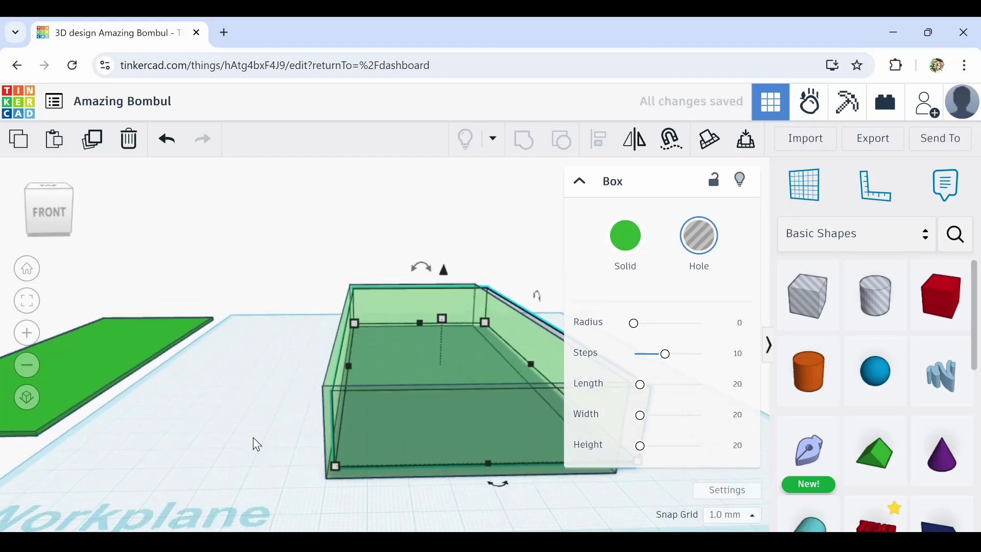
pyautogui.click(327, 401)
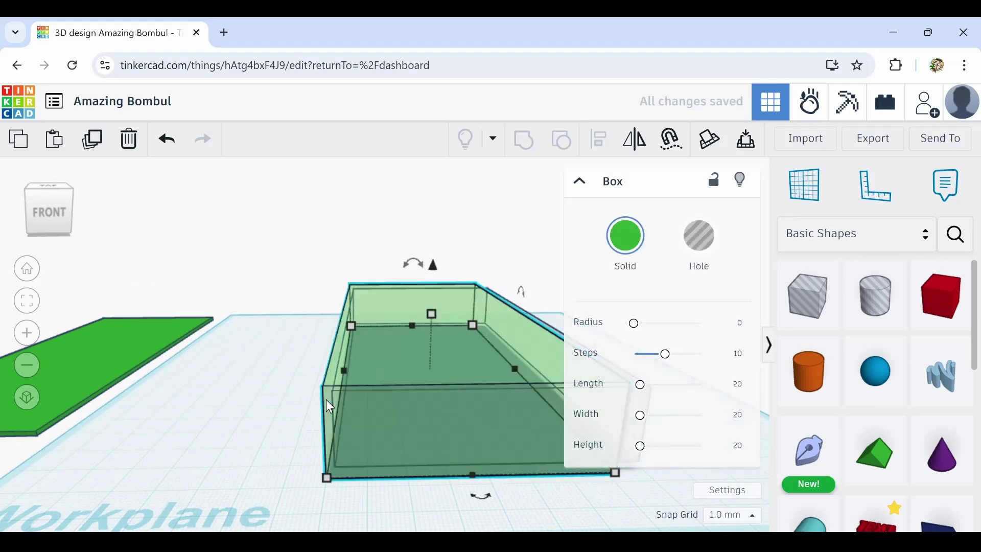
pyautogui.click(333, 399)
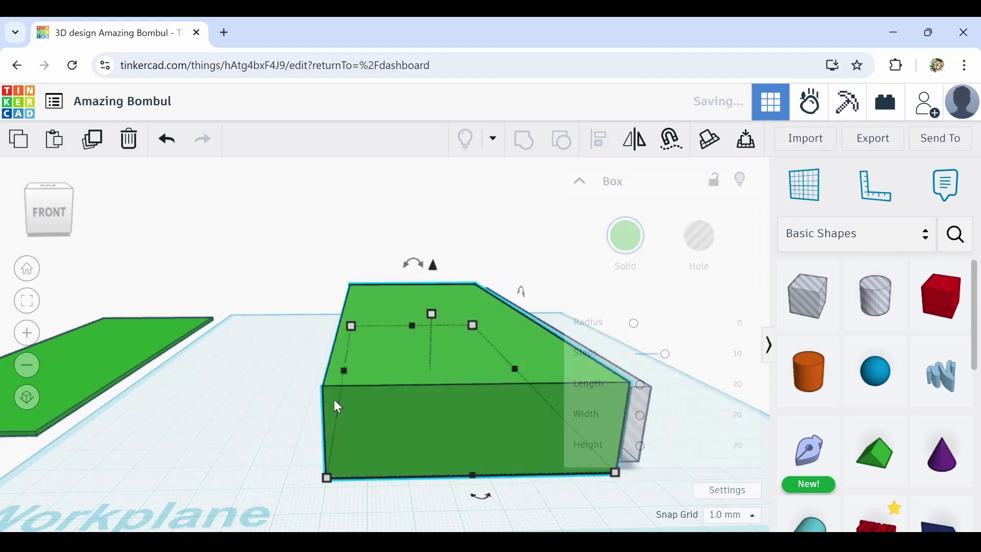
pyautogui.moveTo(516, 465); pyautogui.dragTo(401, 455, button='right')
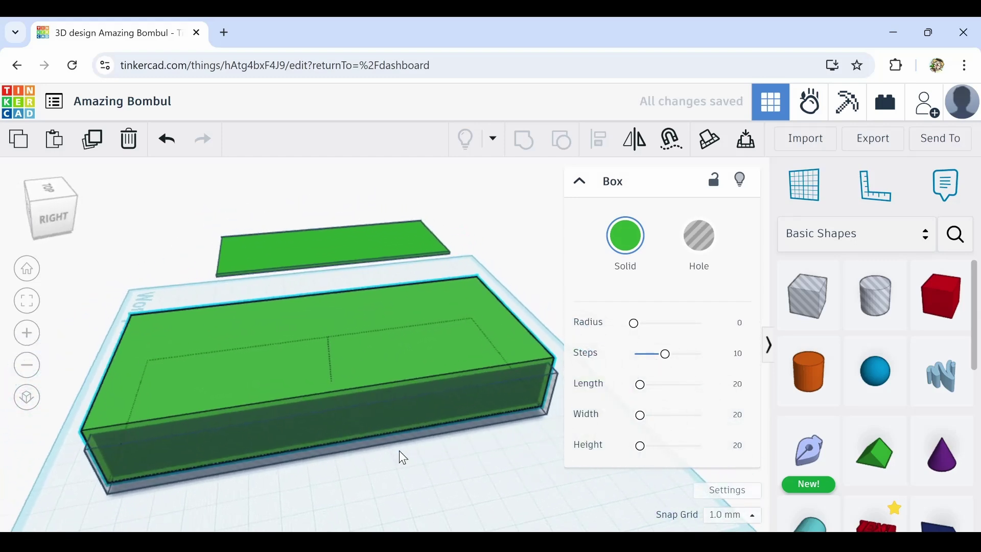
# Duplicate the 18 mm tall hole twice in place inside the green block
pyautogui.click(317, 424)
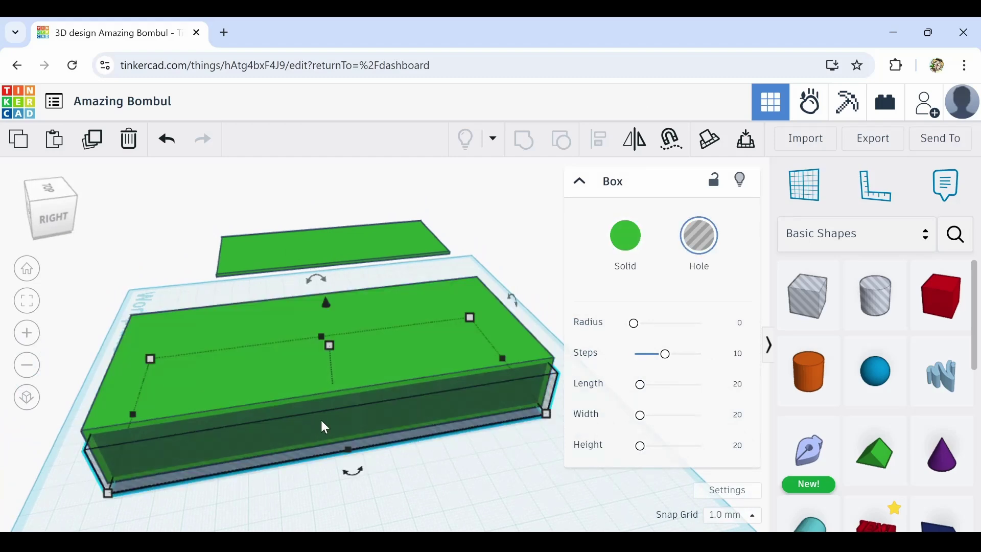
pyautogui.moveTo(325, 427); pyautogui.dragTo(256, 450, button='right')
pyautogui.scroll(2, 257, 447)
pyautogui.scroll(-2, 256, 448)
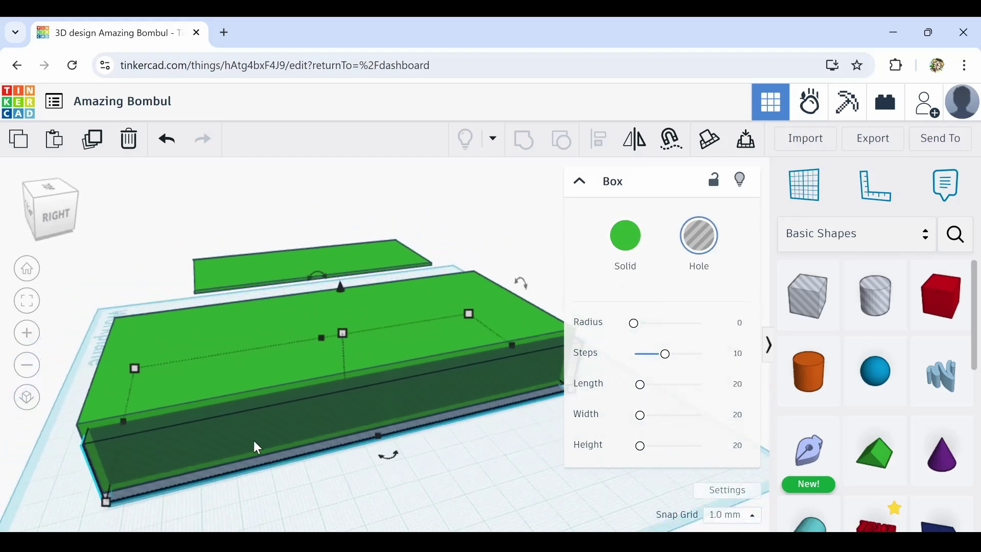
pyautogui.click(94, 146)
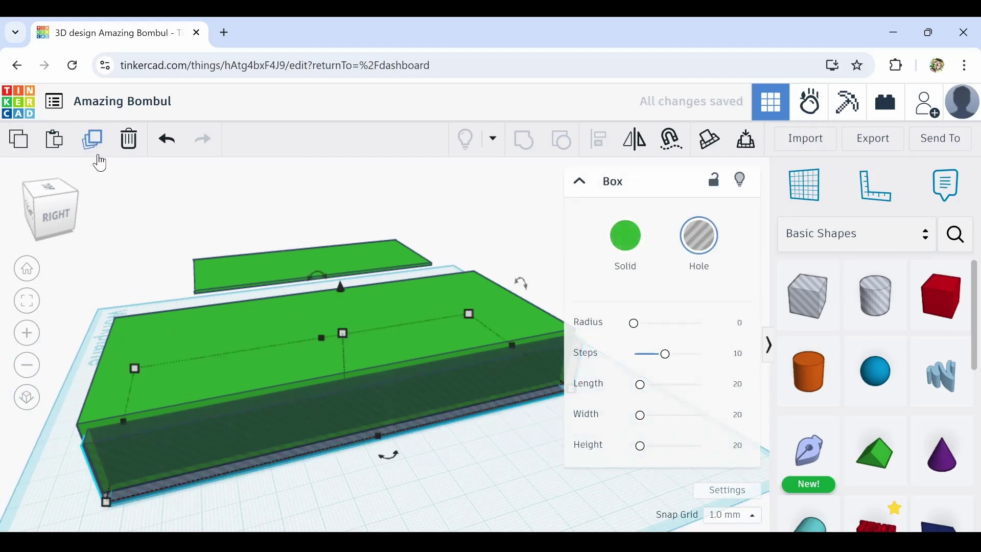
pyautogui.moveTo(321, 445); pyautogui.dragTo(381, 416, button='right')
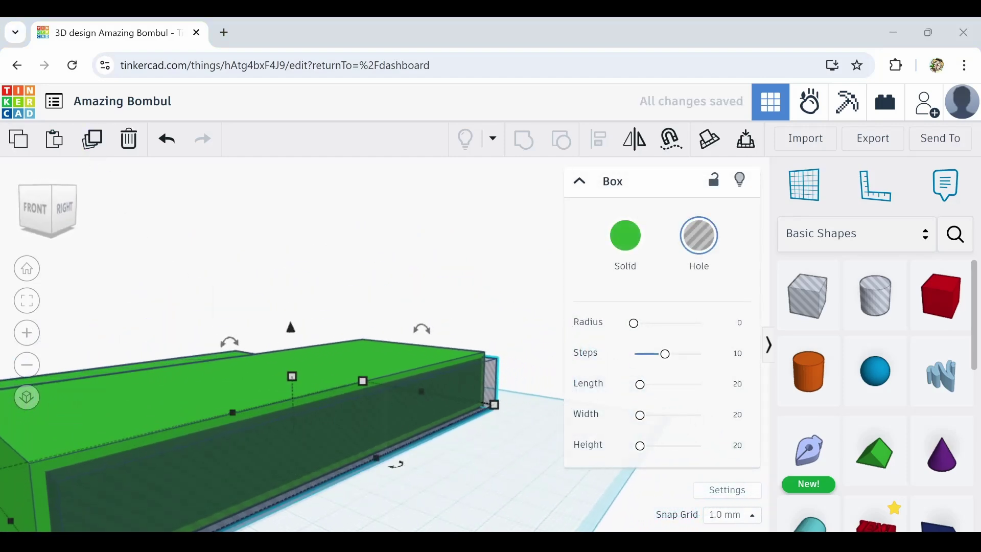
pyautogui.scroll(-3, 507, 467)
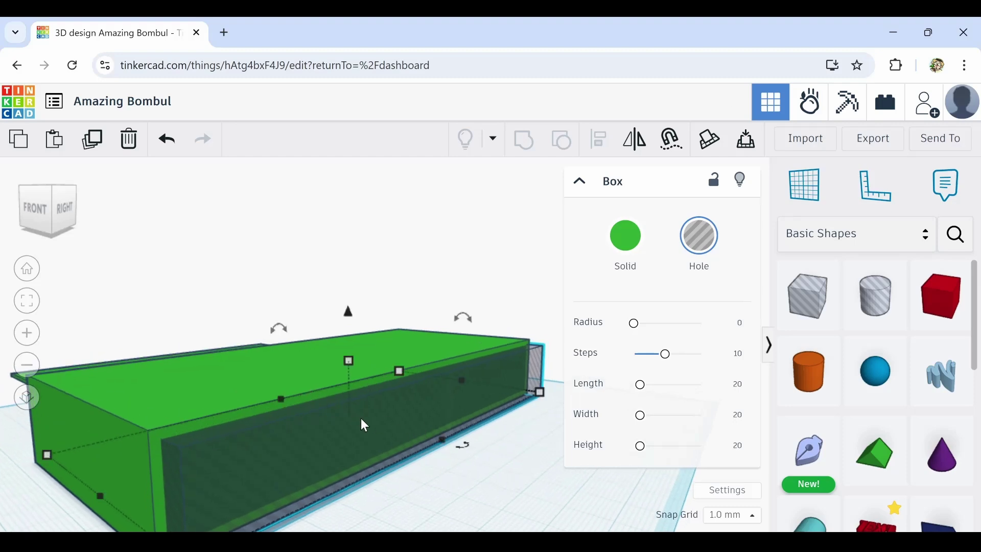
pyautogui.moveTo(366, 431); pyautogui.dragTo(283, 455, button='right')
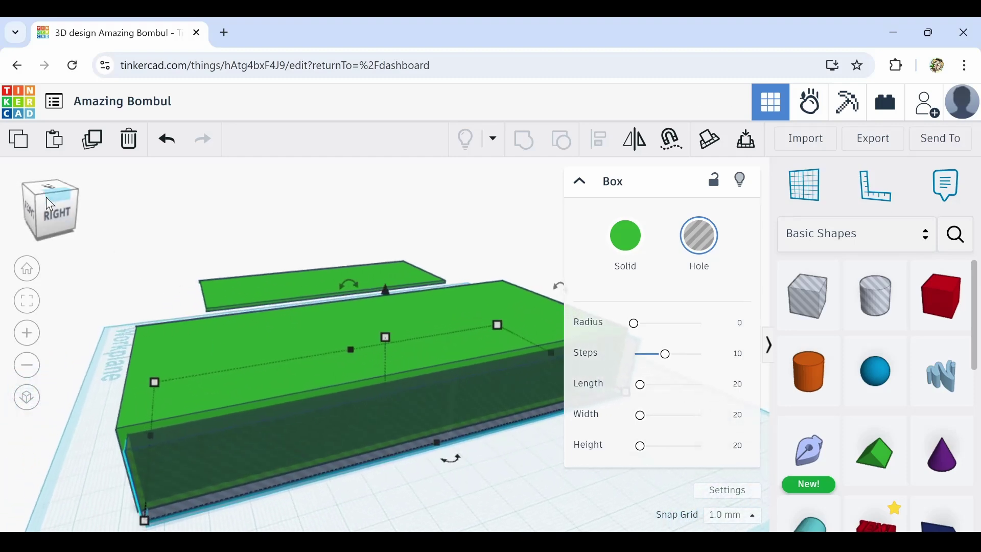
pyautogui.click(94, 144)
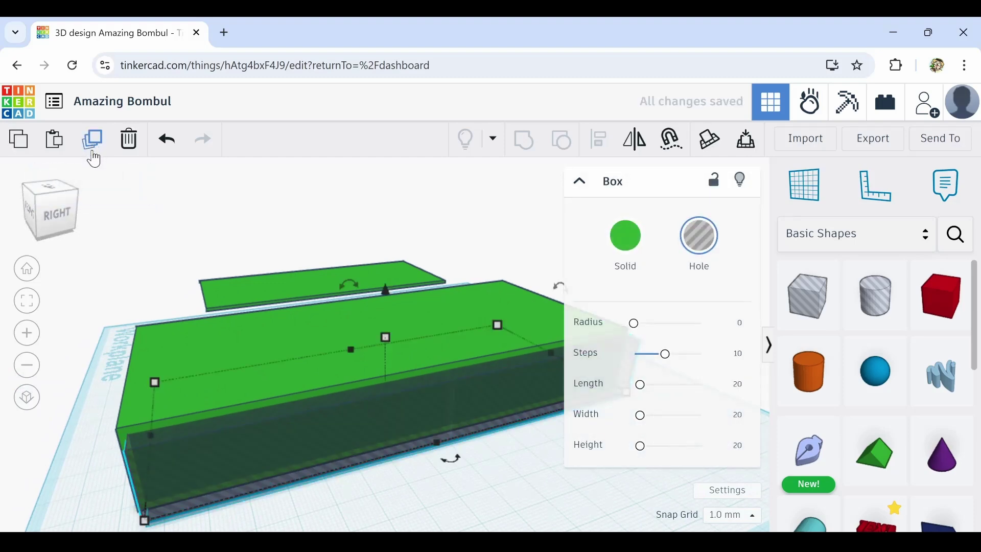
# Raise the copied hole above the block to about 31 mm tall and shorten it at both ends
pyautogui.moveTo(386, 337); pyautogui.dragTo(363, 315)
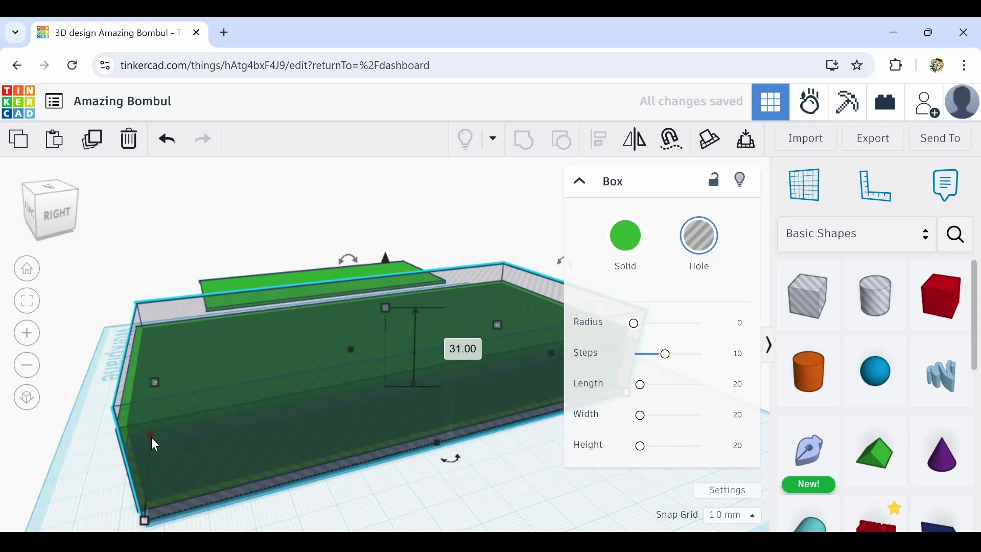
pyautogui.moveTo(153, 431)
pyautogui.mouseDown()
pyautogui.moveTo(192, 423)
pyautogui.moveTo(170, 428)
pyautogui.mouseUp()
pyautogui.moveTo(473, 339); pyautogui.dragTo(416, 367, button='right')
pyautogui.moveTo(466, 363)
pyautogui.mouseDown()
pyautogui.moveTo(426, 375)
pyautogui.moveTo(452, 375)
pyautogui.mouseUp()
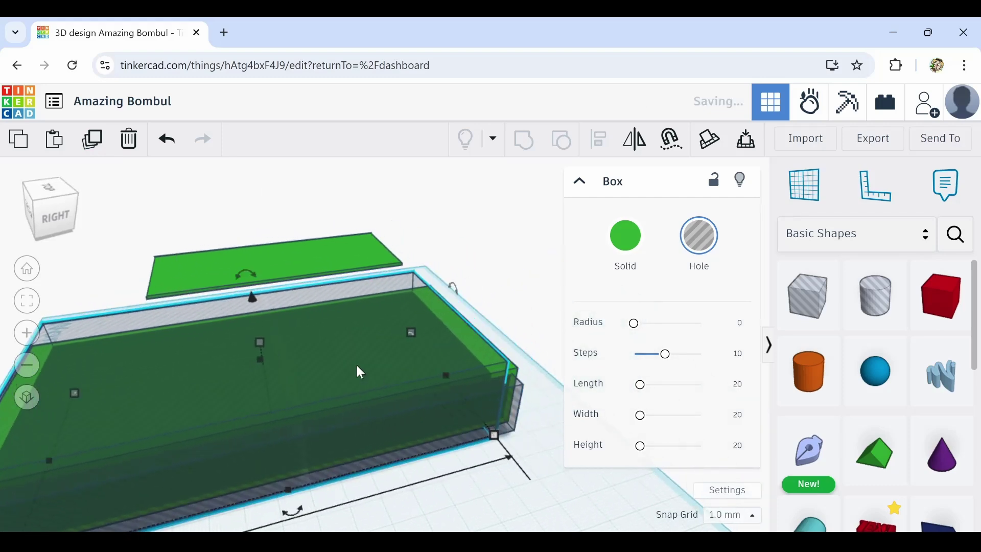
pyautogui.moveTo(260, 338); pyautogui.dragTo(260, 345)
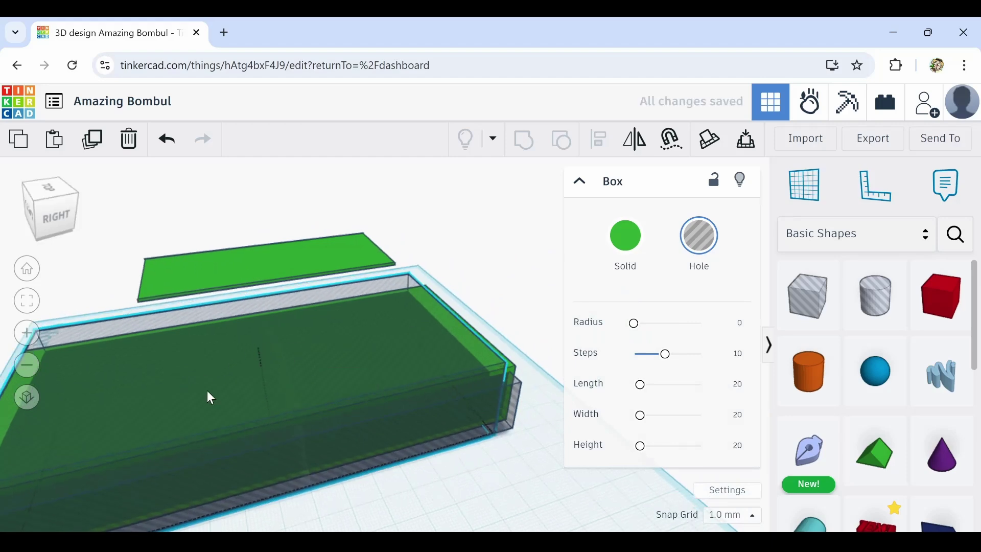
# Narrow the tall hole from the block's closed long side and shorten its length to about 131 mm
pyautogui.moveTo(208, 397); pyautogui.dragTo(299, 412, button='right')
pyautogui.moveTo(235, 458); pyautogui.dragTo(351, 354, button='middle')
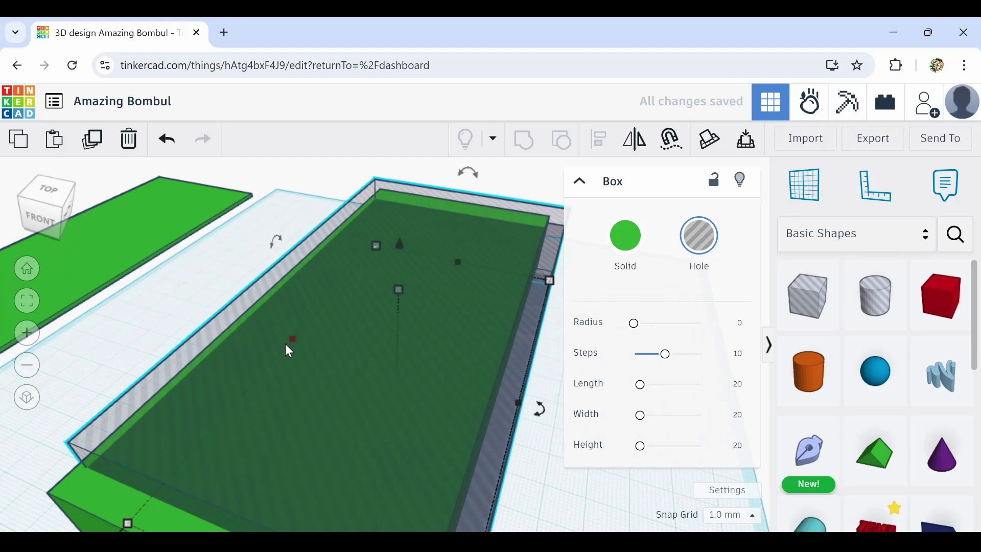
pyautogui.moveTo(287, 343); pyautogui.dragTo(325, 348)
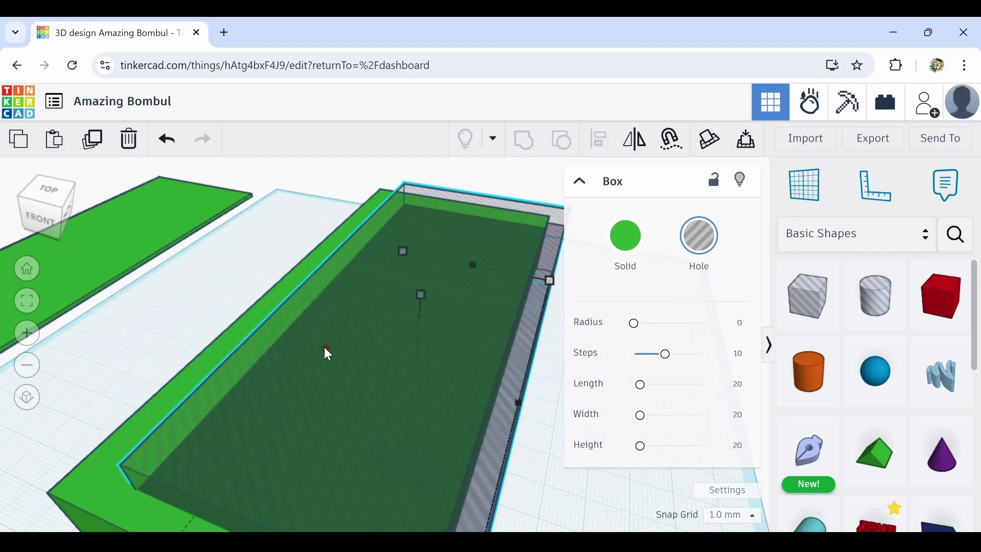
pyautogui.moveTo(325, 348); pyautogui.dragTo(331, 349)
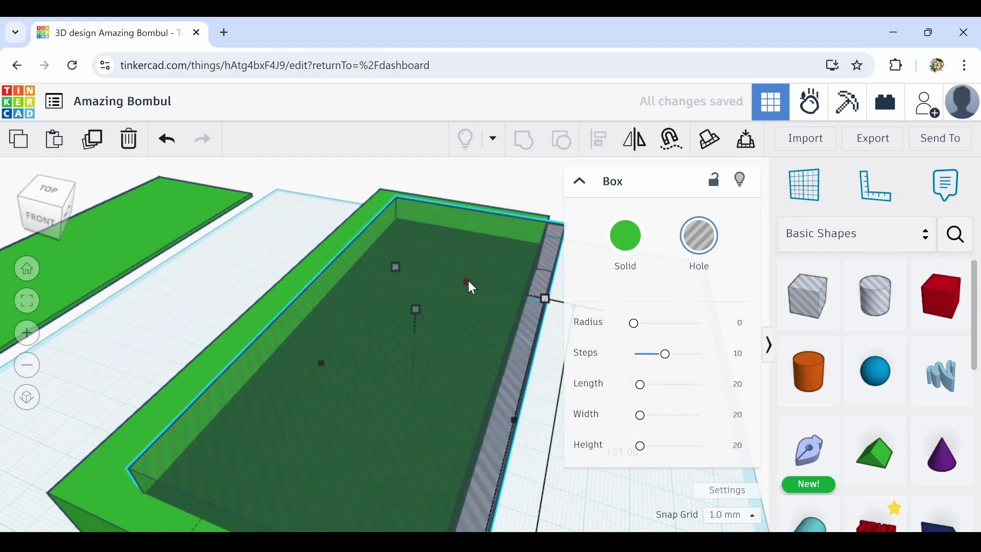
pyautogui.moveTo(468, 281); pyautogui.dragTo(94, 423, button='right')
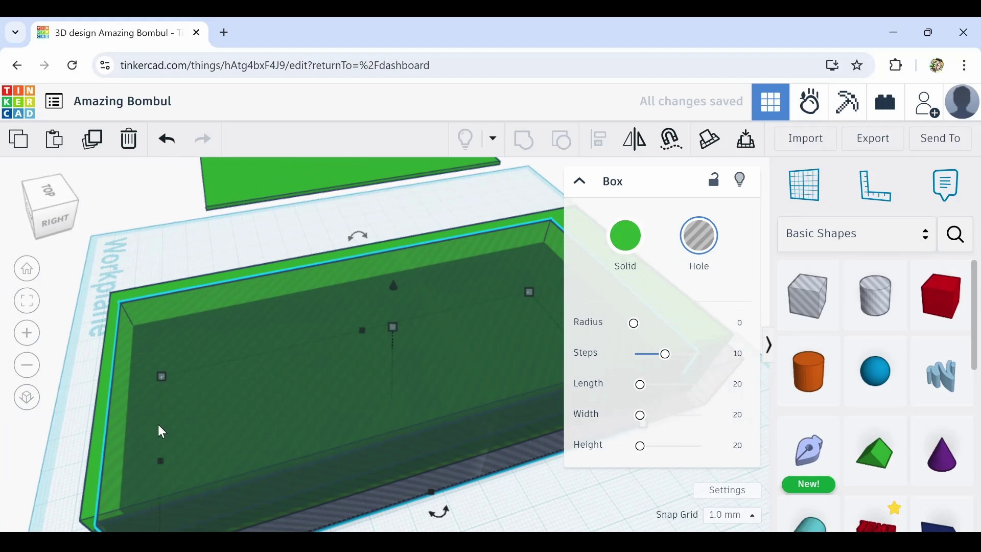
# Center the tall hole along the length of the green block with Align
pyautogui.moveTo(184, 459); pyautogui.dragTo(158, 389, button='right')
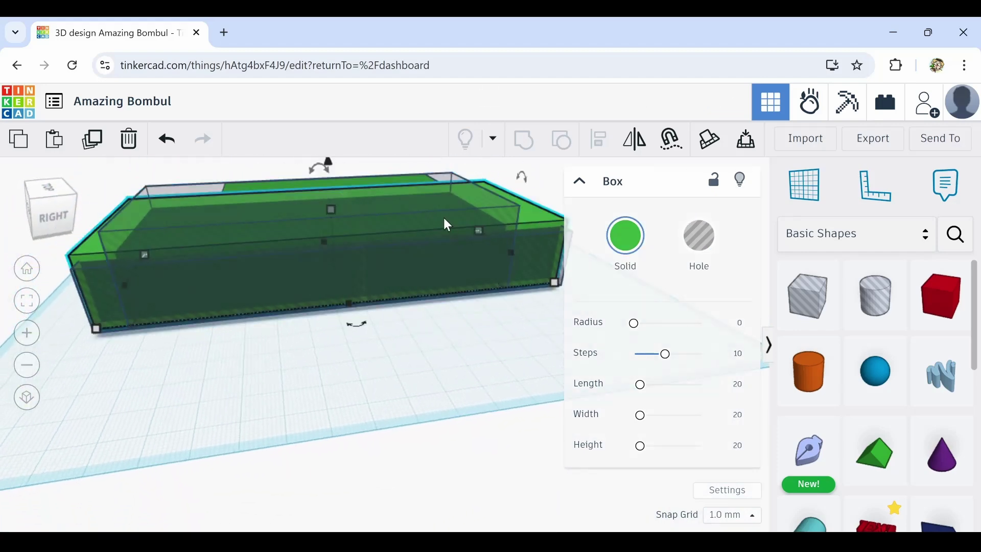
pyautogui.keyDown('shift'); pyautogui.click(532, 212); pyautogui.keyUp('shift')
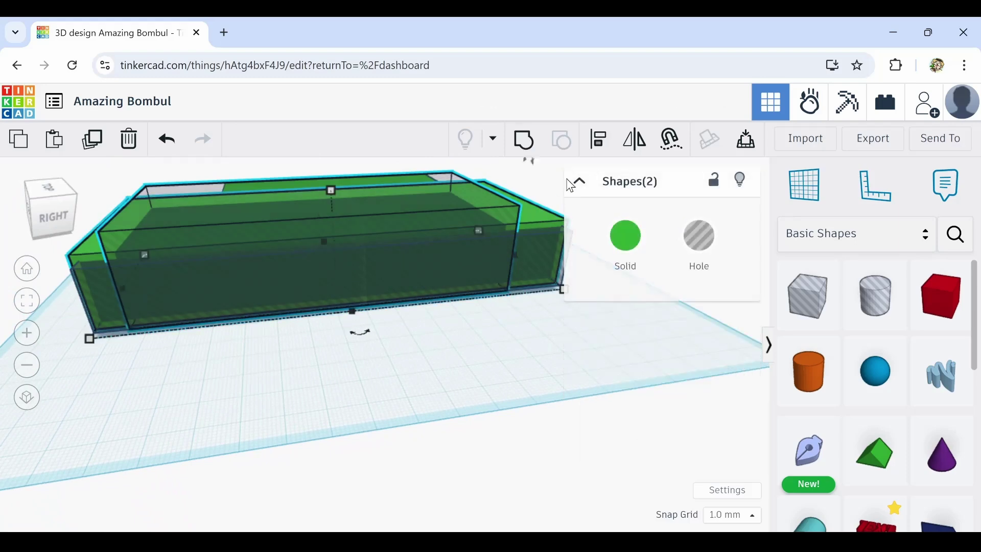
pyautogui.click(605, 143)
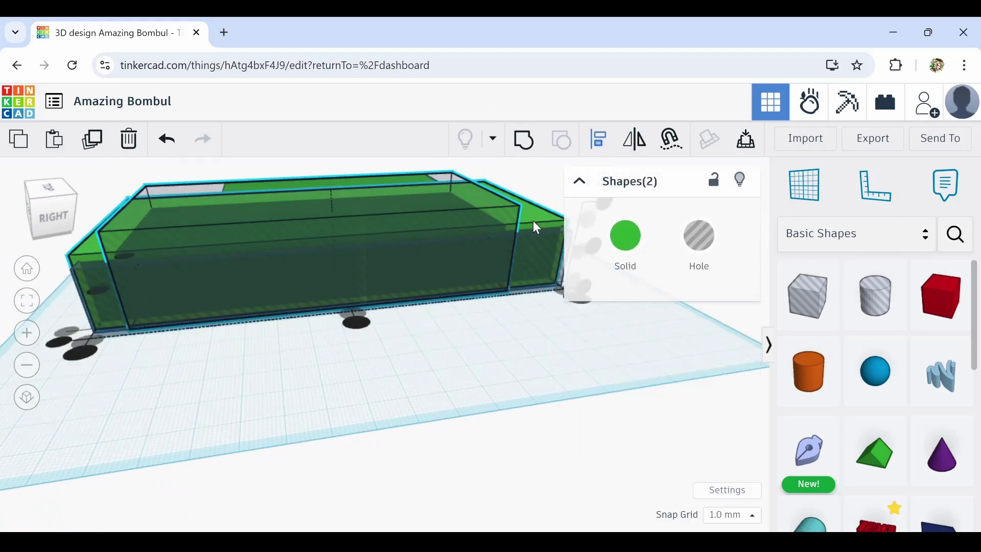
pyautogui.click(354, 311)
# Group the green block with all of its overlapping holes to cut the stepped recess
pyautogui.moveTo(301, 358); pyautogui.dragTo(494, 278, button='right')
pyautogui.moveTo(489, 272); pyautogui.dragTo(419, 165)
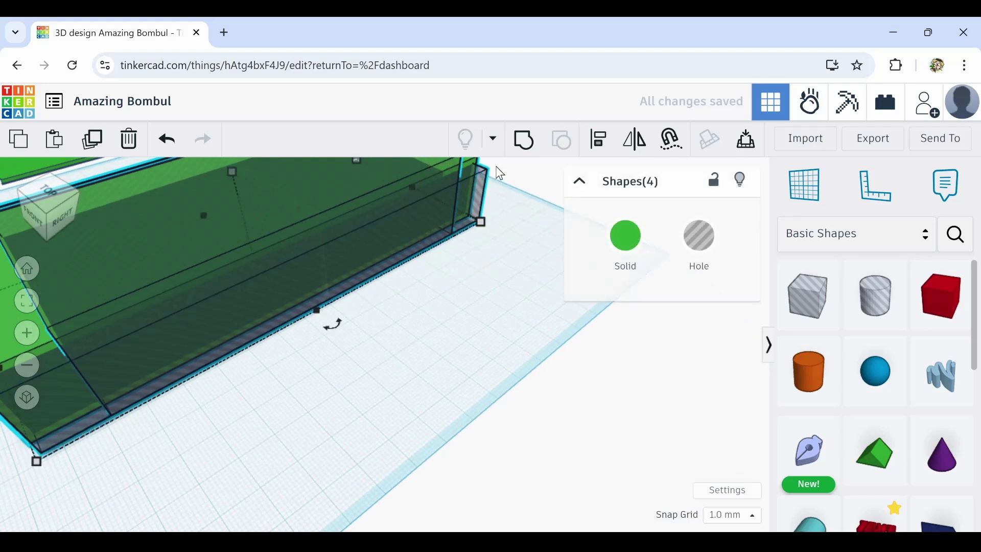
pyautogui.moveTo(455, 283); pyautogui.dragTo(460, 360, button='middle')
pyautogui.click(526, 144)
pyautogui.moveTo(431, 431); pyautogui.dragTo(526, 419, button='right')
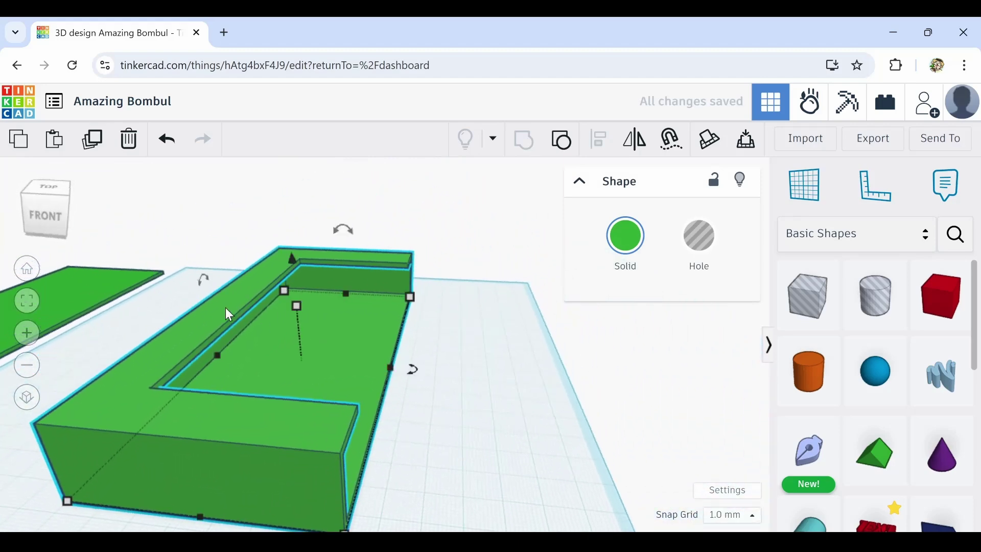
# Move the thin green plate from beside the block into the block's recess, open long side
pyautogui.moveTo(107, 288); pyautogui.dragTo(424, 317)
pyautogui.moveTo(431, 404); pyautogui.dragTo(331, 448, button='right')
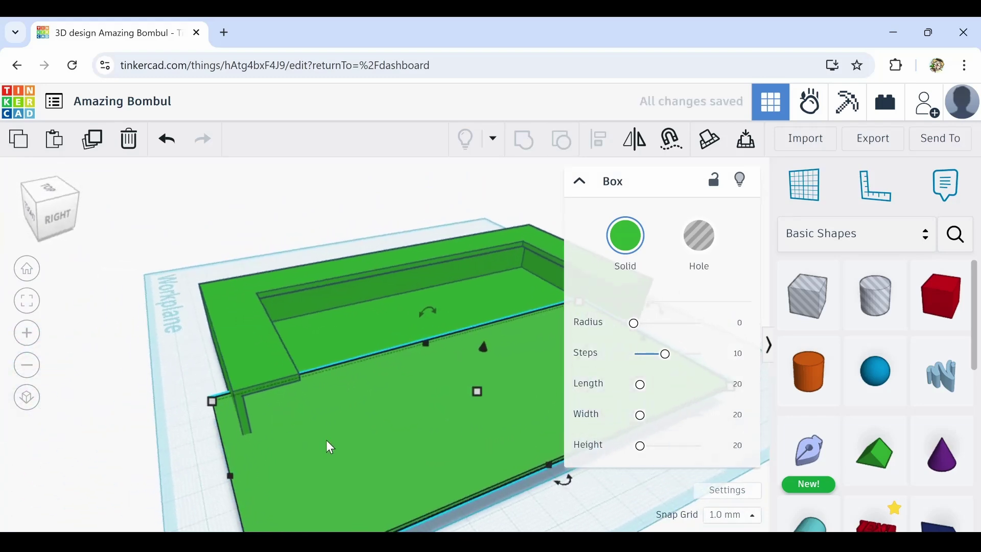
pyautogui.moveTo(330, 447); pyautogui.dragTo(353, 427)
pyautogui.moveTo(352, 427); pyautogui.dragTo(360, 374, button='right')
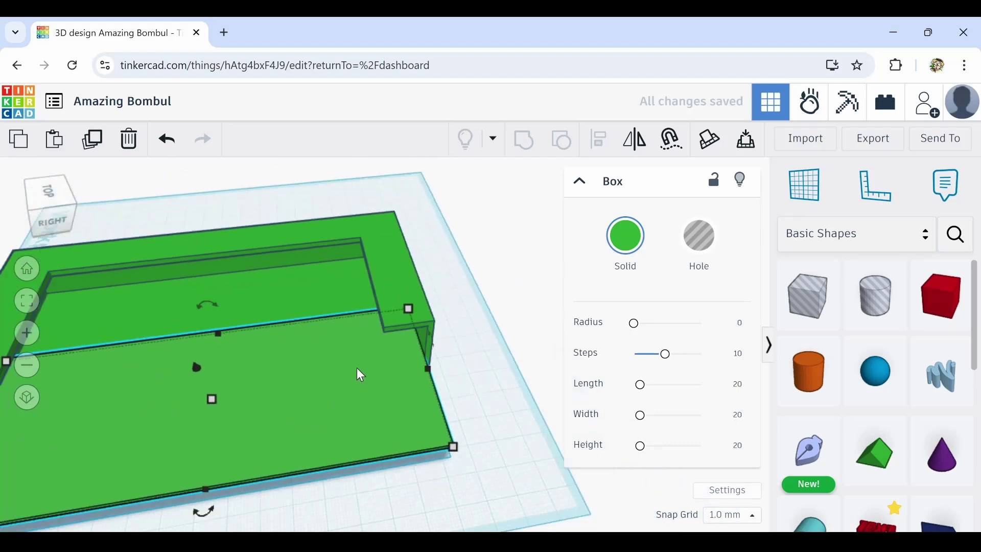
pyautogui.scroll(-5, 356, 366)
pyautogui.moveTo(206, 382); pyautogui.dragTo(209, 348)
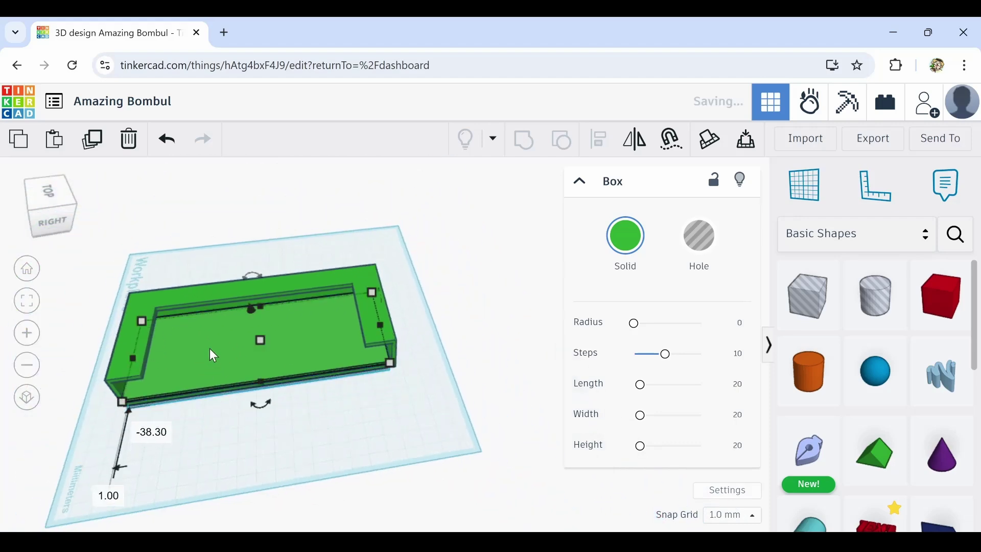
# Adjust the green plate's height within the block's recess and slide it partly out of the open long side
pyautogui.moveTo(210, 348); pyautogui.dragTo(324, 413, button='right')
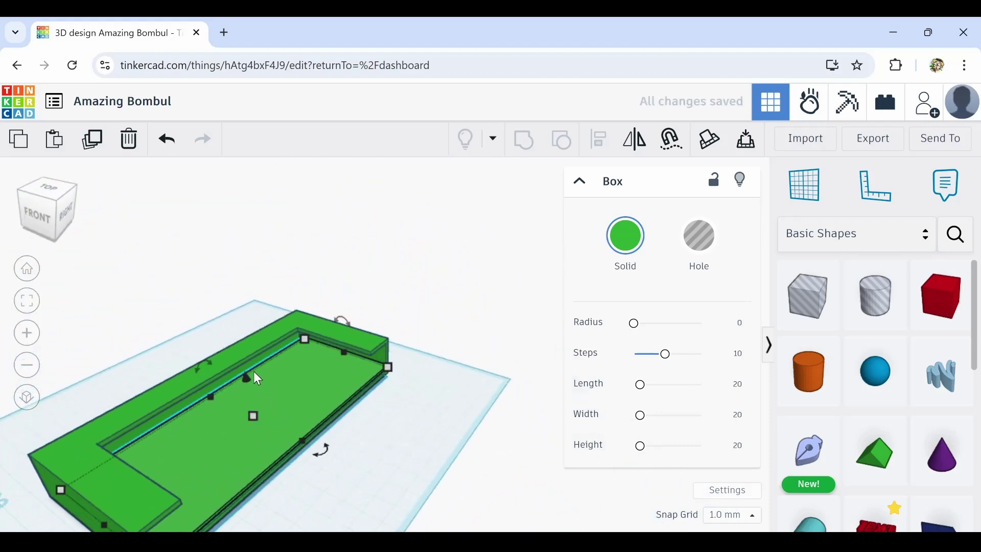
pyautogui.moveTo(255, 372)
pyautogui.mouseDown()
pyautogui.moveTo(243, 308)
pyautogui.moveTo(259, 386)
pyautogui.moveTo(254, 323)
pyautogui.moveTo(257, 366)
pyautogui.mouseUp()
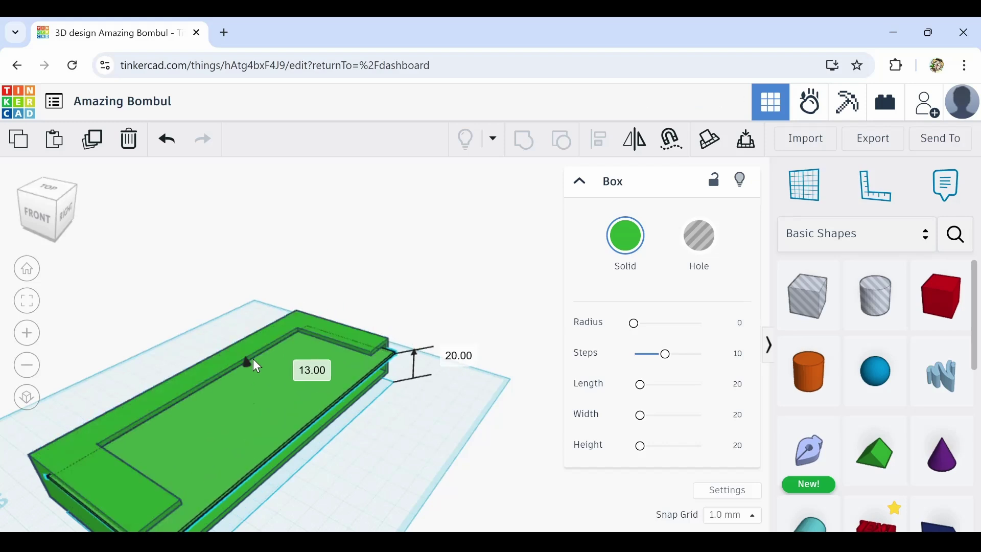
pyautogui.moveTo(252, 359); pyautogui.dragTo(266, 383)
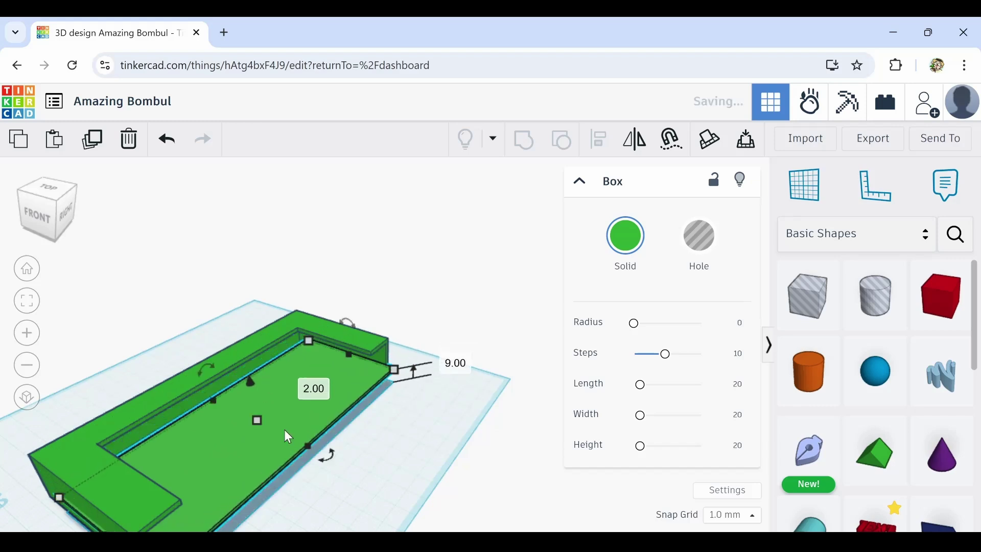
pyautogui.click(370, 517)
pyautogui.moveTo(377, 528); pyautogui.dragTo(244, 429)
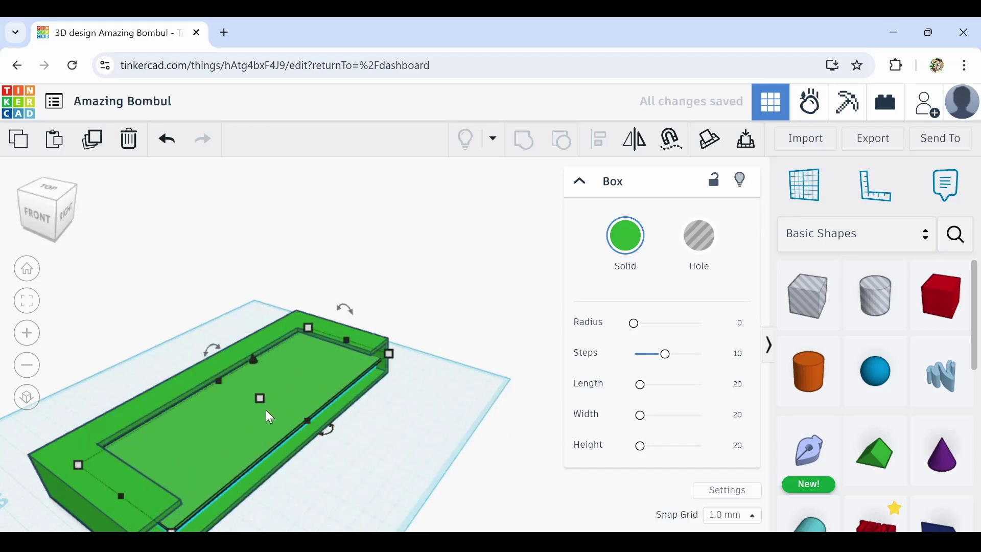
pyautogui.moveTo(314, 448); pyautogui.dragTo(428, 422, button='right')
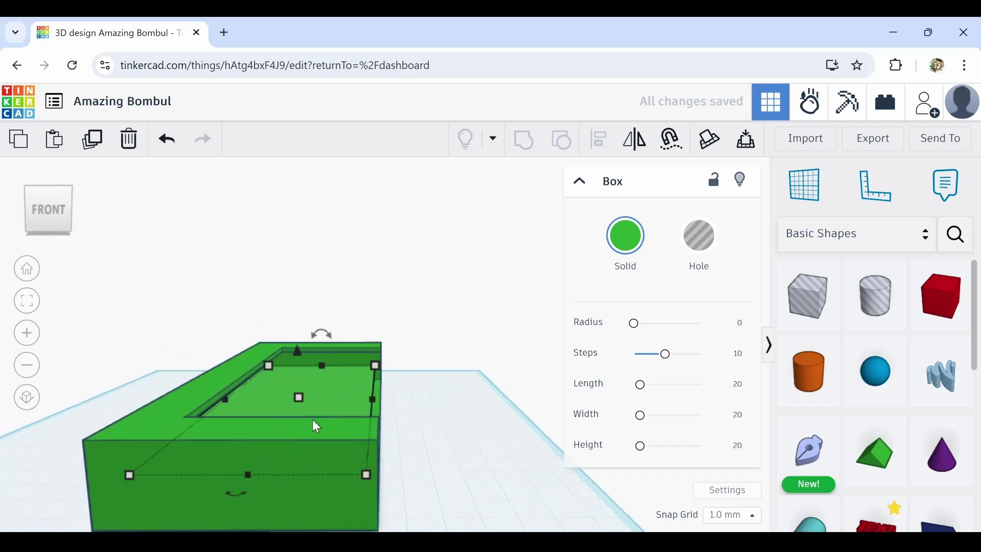
pyautogui.moveTo(332, 382); pyautogui.dragTo(268, 438)
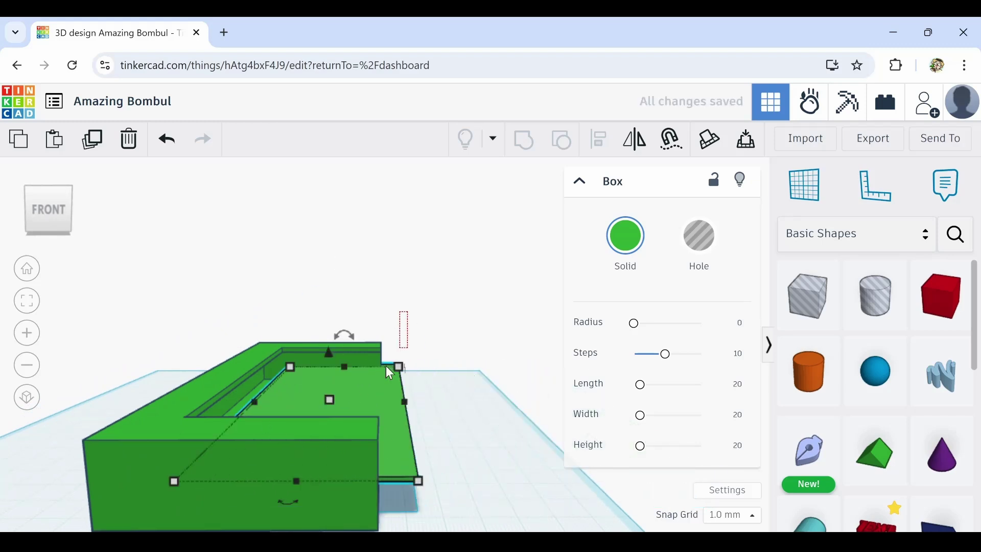
# Rotate the block and plate together by 36° about the block's long axis and set them on the workplane
pyautogui.keyDown('shift'); pyautogui.click(330, 352); pyautogui.keyUp('shift')
pyautogui.moveTo(335, 328); pyautogui.dragTo(292, 309)
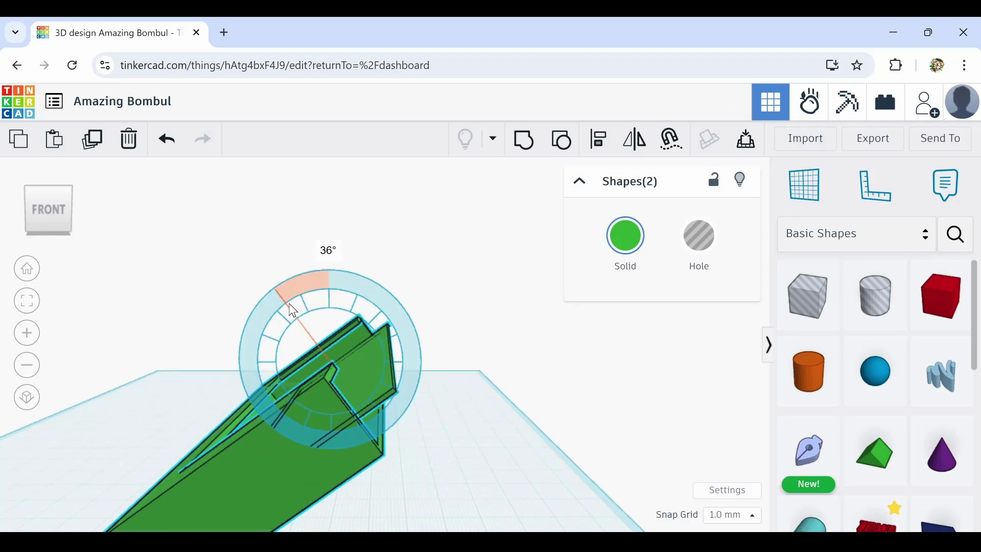
pyautogui.moveTo(292, 309); pyautogui.dragTo(293, 310)
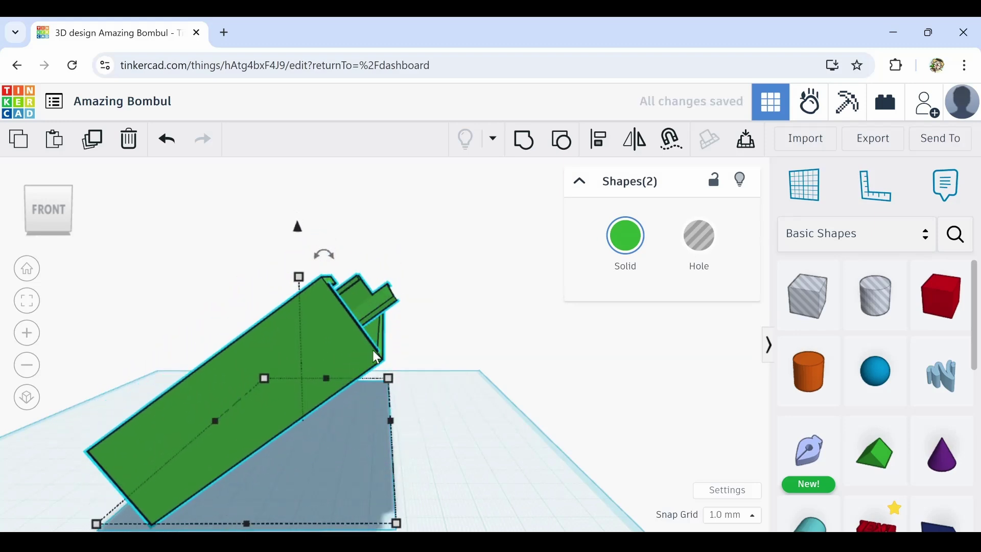
# Move the tilted block and plate together sideways across the workplane, away from the block's open long side
pyautogui.moveTo(480, 383); pyautogui.dragTo(494, 392, button='right')
pyautogui.press('Left')
pyautogui.press('Left')
pyautogui.press('Left')
pyautogui.press('Left')
pyautogui.press('Left')
pyautogui.press('Left')
pyautogui.press('Left')
pyautogui.press('Left')
pyautogui.press('Left')
pyautogui.press('Left')
pyautogui.press('Left')
pyautogui.press('Left')
pyautogui.press('Left')
pyautogui.press('Left')
pyautogui.press('Left')
pyautogui.press('Left')
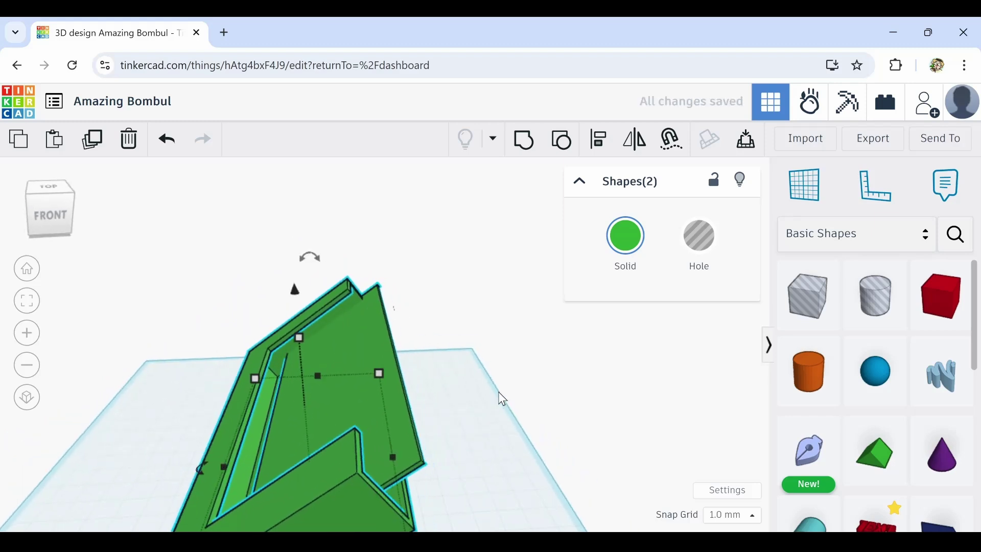
pyautogui.press('Left')
pyautogui.press('Left')
pyautogui.press('Left')
pyautogui.press('Left')
pyautogui.press('Left')
pyautogui.press('Left')
pyautogui.press('Left')
pyautogui.press('Left')
pyautogui.press('Left')
pyautogui.press('Left')
pyautogui.press('Left')
pyautogui.press('Left')
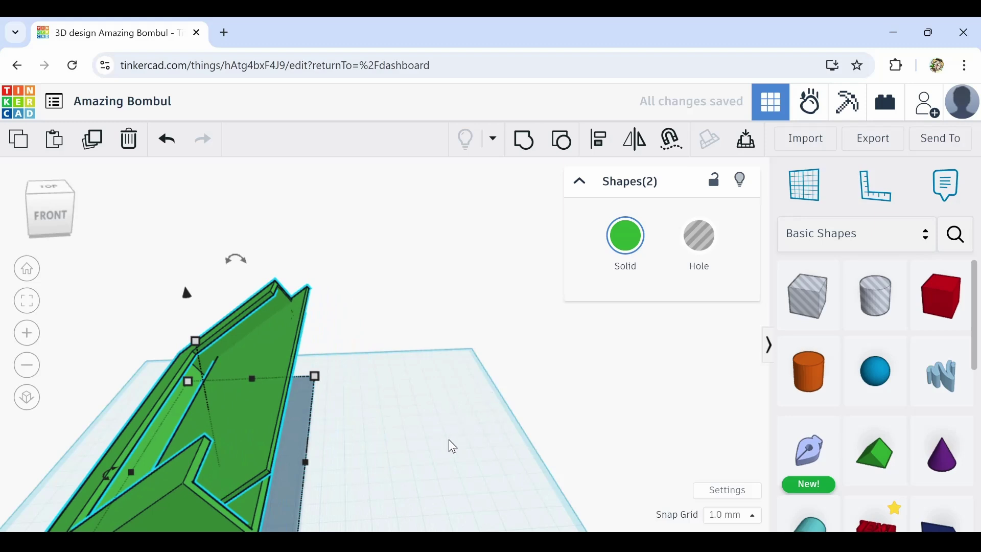
pyautogui.press('Left')
pyautogui.press('Left')
pyautogui.press('Left')
pyautogui.press('Left')
pyautogui.press('Left')
pyautogui.press('Left')
pyautogui.moveTo(398, 467); pyautogui.dragTo(468, 412, button='middle')
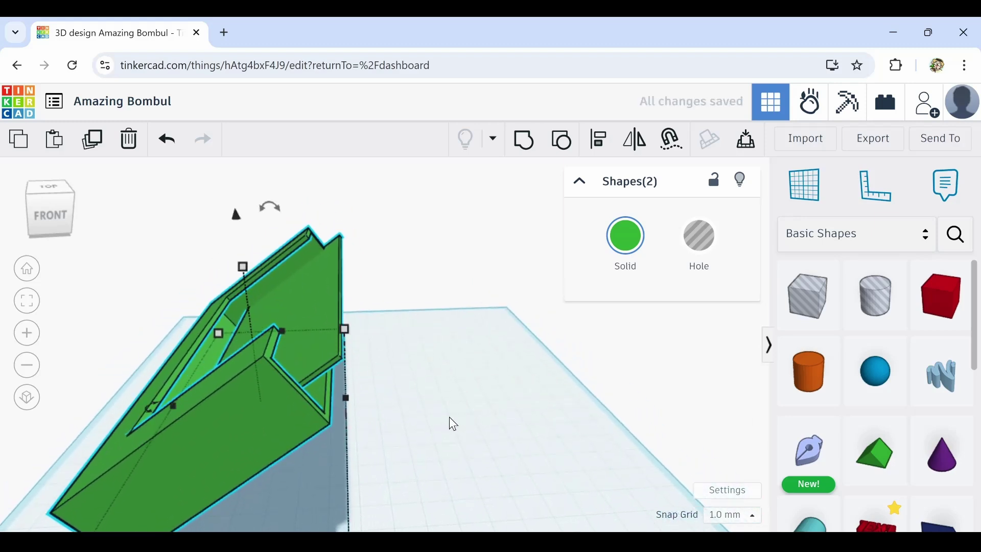
pyautogui.moveTo(424, 412)
pyautogui.mouseDown(button='right')
pyautogui.moveTo(425, 421)
pyautogui.moveTo(431, 410)
pyautogui.mouseUp(button='right')
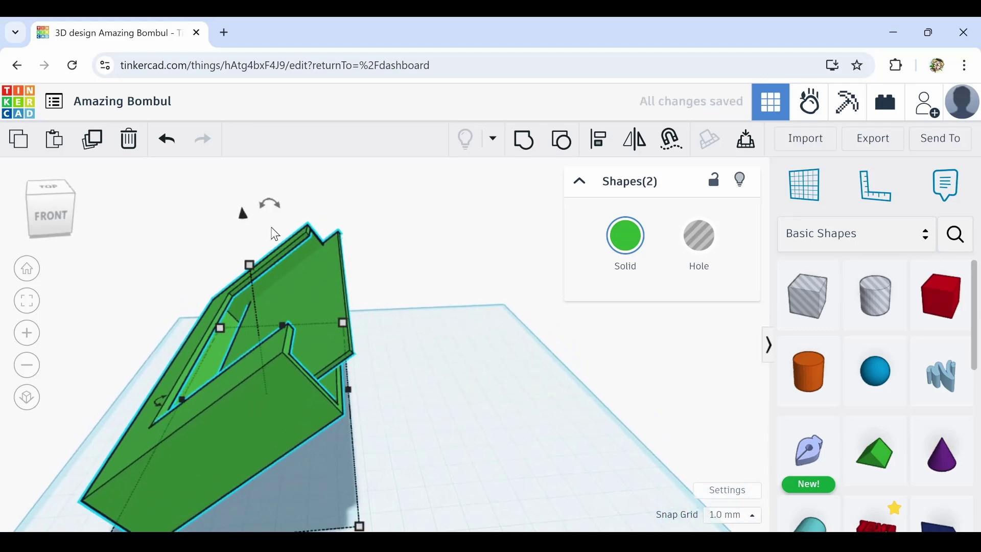
# Move the plate alone out of the block to the free space beyond the block's closed long side
pyautogui.click(350, 284)
pyautogui.click(336, 292)
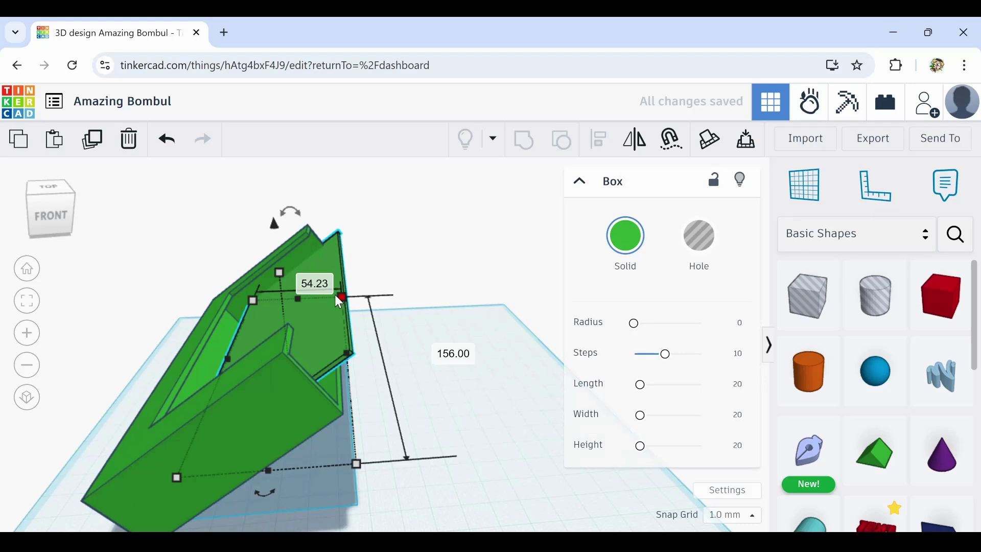
pyautogui.hotkey('shift', 'Left')
pyautogui.hotkey('shift', 'Left')
pyautogui.hotkey('shift', 'Left')
pyautogui.hotkey('shift', 'Left')
pyautogui.hotkey('shift', 'Left')
pyautogui.hotkey('shift', 'Left')
pyautogui.hotkey('shift', 'Left')
pyautogui.hotkey('shift', 'Left')
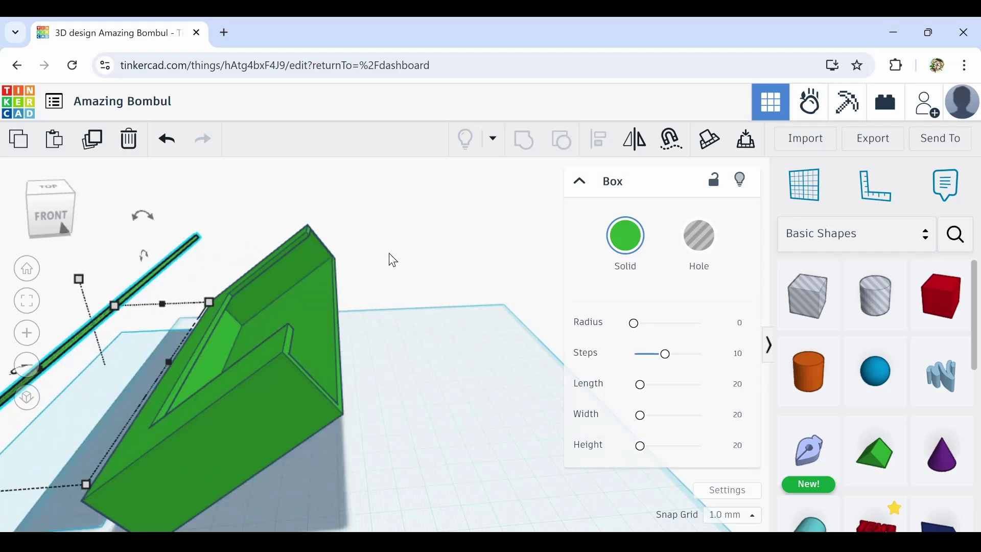
# Duplicate the block and the plate together and shift the copies sideways toward the block's open long side
pyautogui.keyDown('shift'); pyautogui.moveTo(389, 253); pyautogui.dragTo(274, 321); pyautogui.keyUp('shift')
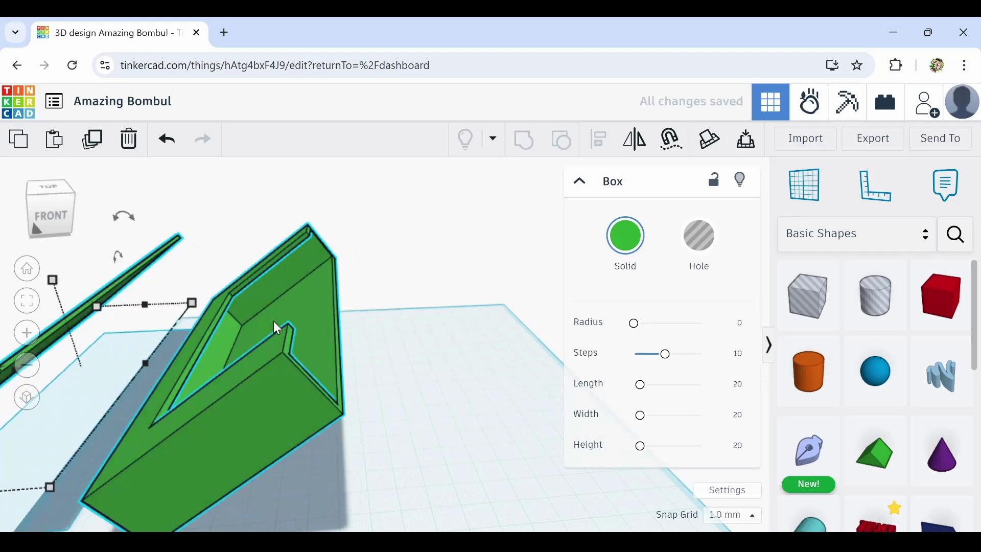
pyautogui.click(93, 140)
pyautogui.hotkey('shift', 'Right')
pyautogui.hotkey('shift', 'Right')
pyautogui.hotkey('shift', 'Right')
pyautogui.hotkey('shift', 'Right')
pyautogui.hotkey('shift', 'Right')
pyautogui.hotkey('shift', 'Right')
pyautogui.hotkey('shift', 'Right')
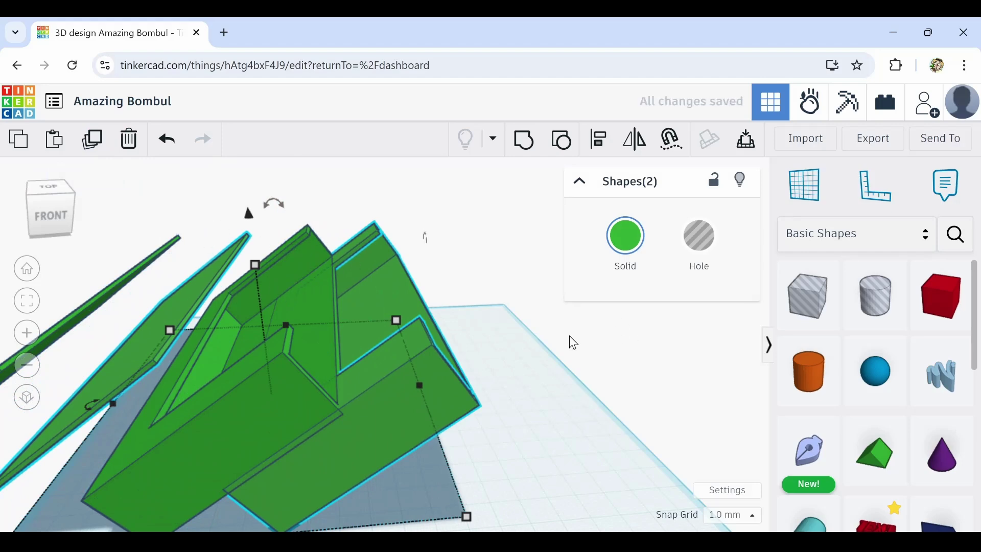
pyautogui.moveTo(529, 357); pyautogui.dragTo(495, 357, button='right')
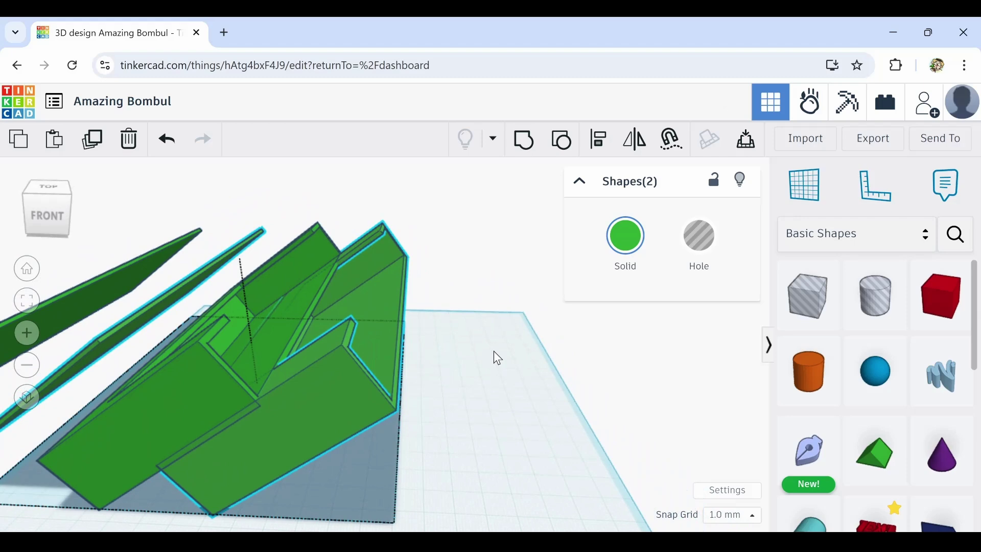
pyautogui.moveTo(494, 357); pyautogui.dragTo(494, 365, button='right')
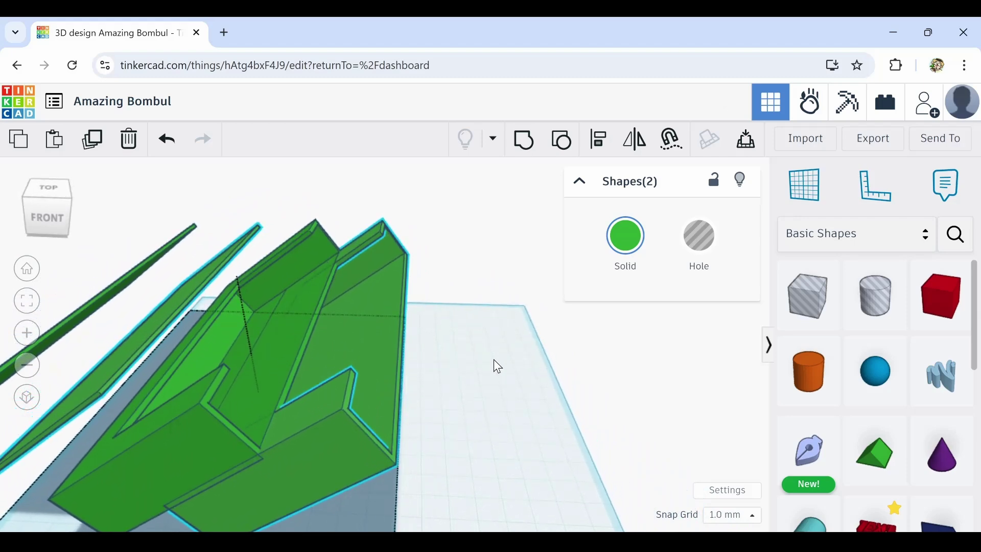
# Delete the duplicated block, keeping both plates, and return the original block to its place beside them
pyautogui.click(198, 263)
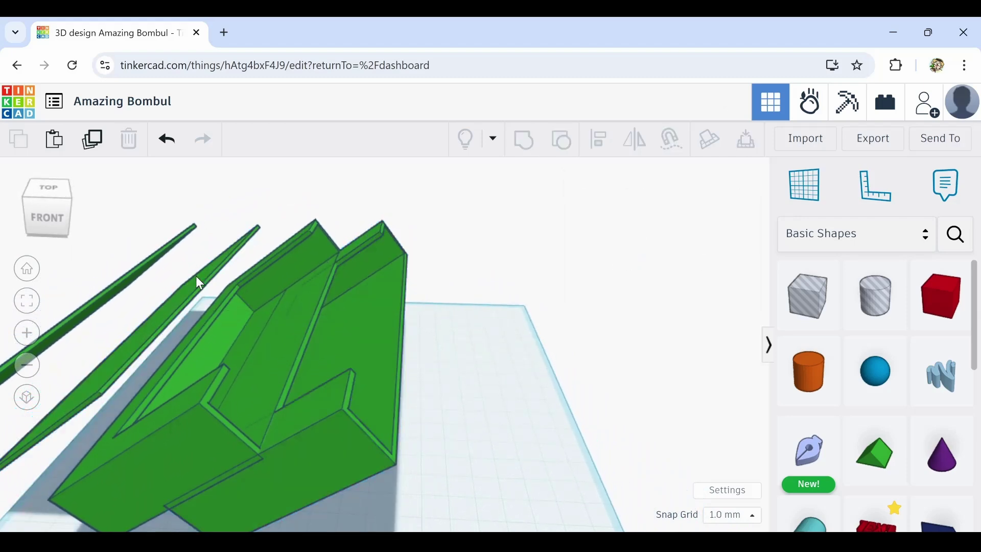
pyautogui.click(375, 340)
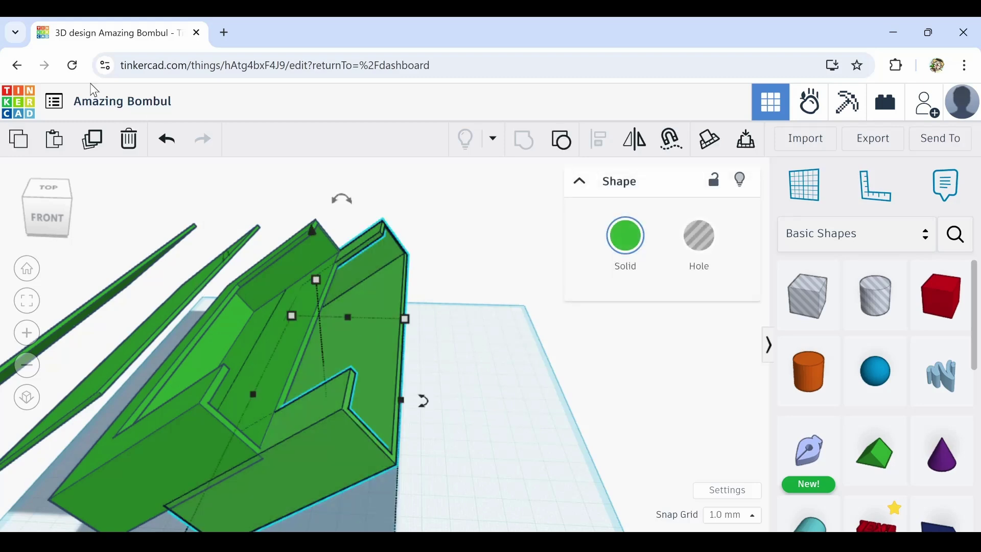
pyautogui.click(133, 144)
pyautogui.click(278, 327)
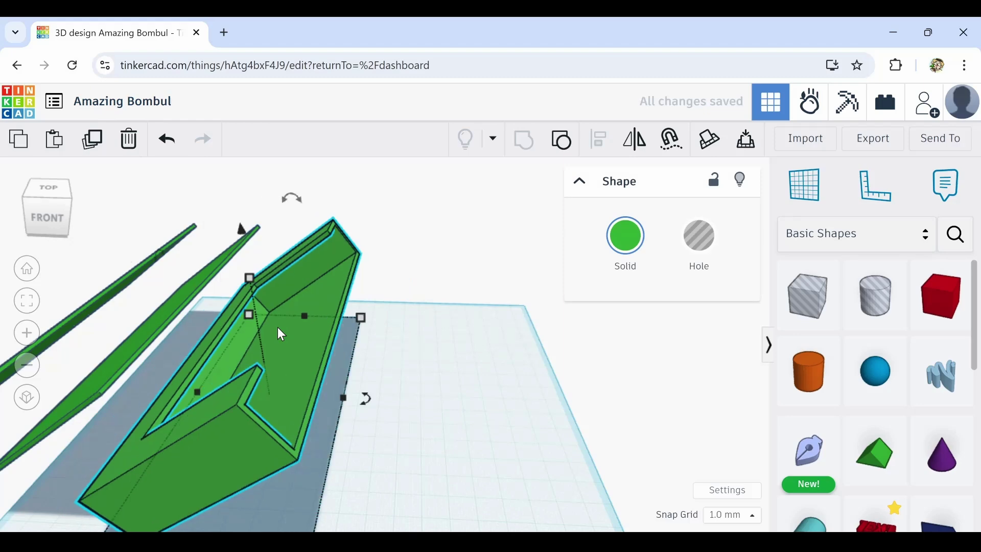
pyautogui.moveTo(277, 328); pyautogui.dragTo(269, 330)
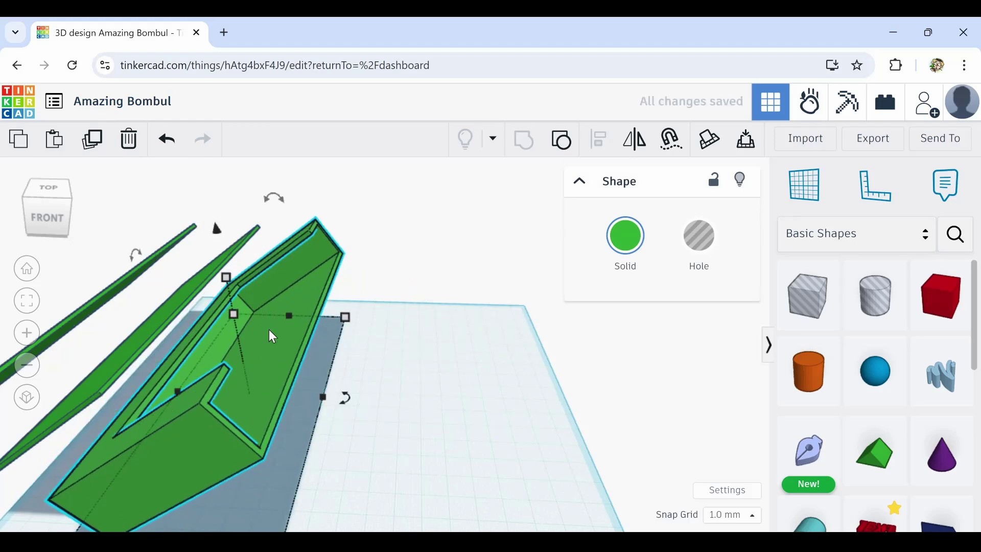
# Duplicate the tilted block and offset the copy sideways so it slightly overlaps the original's open long side
pyautogui.click(101, 141)
pyautogui.press('Right')
pyautogui.press('Right')
pyautogui.press('Right')
pyautogui.press('Right')
pyautogui.press('Right')
pyautogui.press('Right')
pyautogui.press('Right')
pyautogui.press('Right')
pyautogui.press('Right')
pyautogui.press('Right')
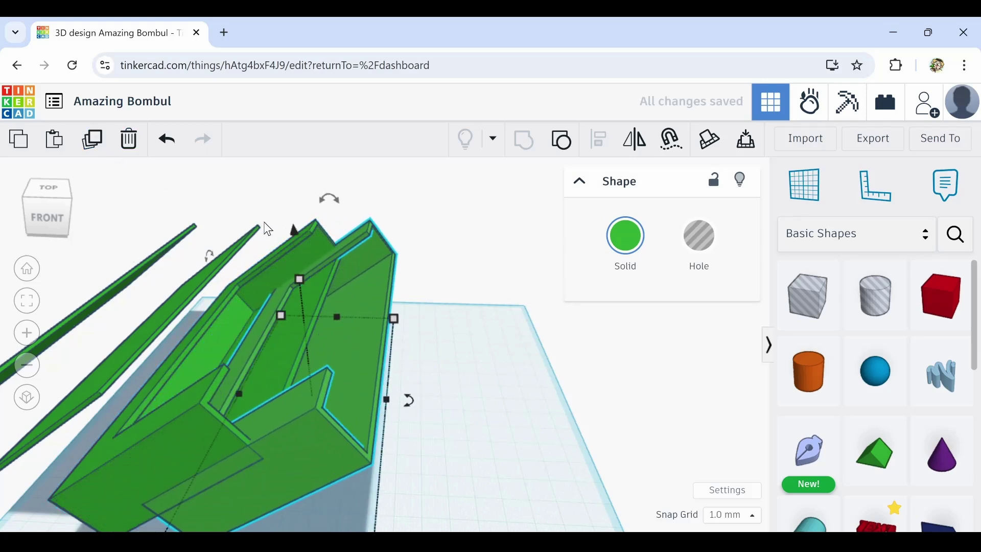
pyautogui.press('Right')
pyautogui.press('Right')
pyautogui.press('Right')
pyautogui.press('Right')
pyautogui.press('Right')
pyautogui.press('Right')
pyautogui.press('Right')
pyautogui.press('Right')
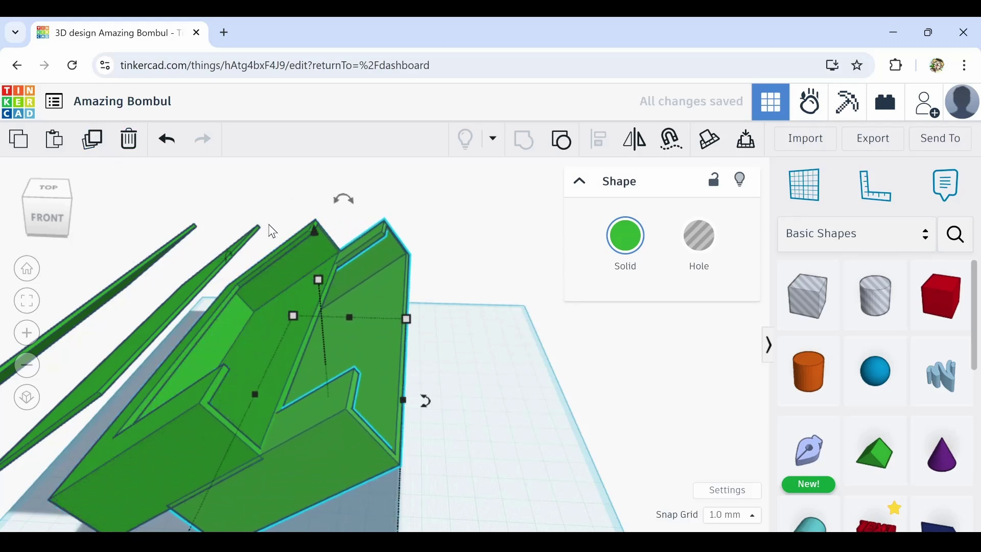
pyautogui.press('Left')
pyautogui.press('Left')
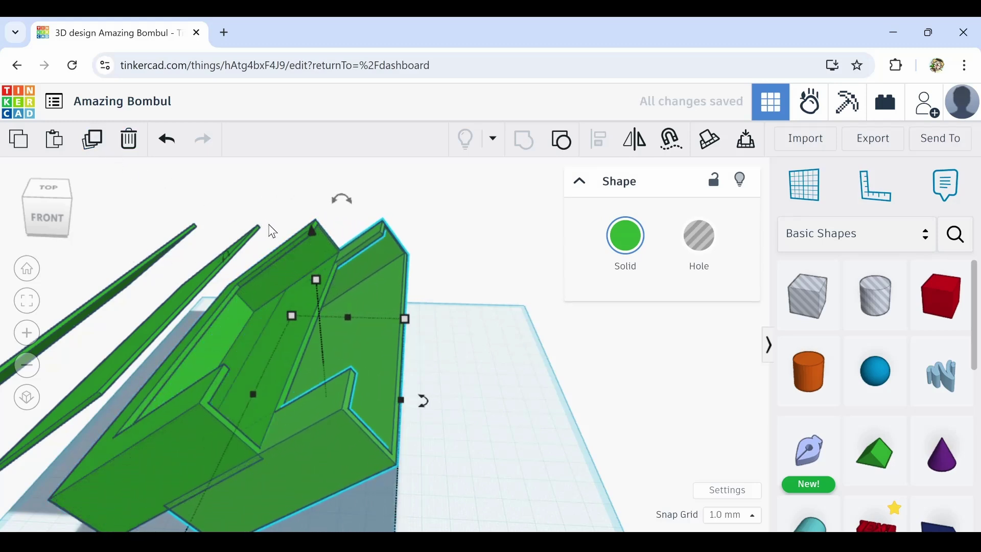
# Repeat the offset duplication twice to build a row of four overlapping tilted blocks
pyautogui.click(94, 147)
pyautogui.click(94, 148)
pyautogui.scroll(-4, 550, 390)
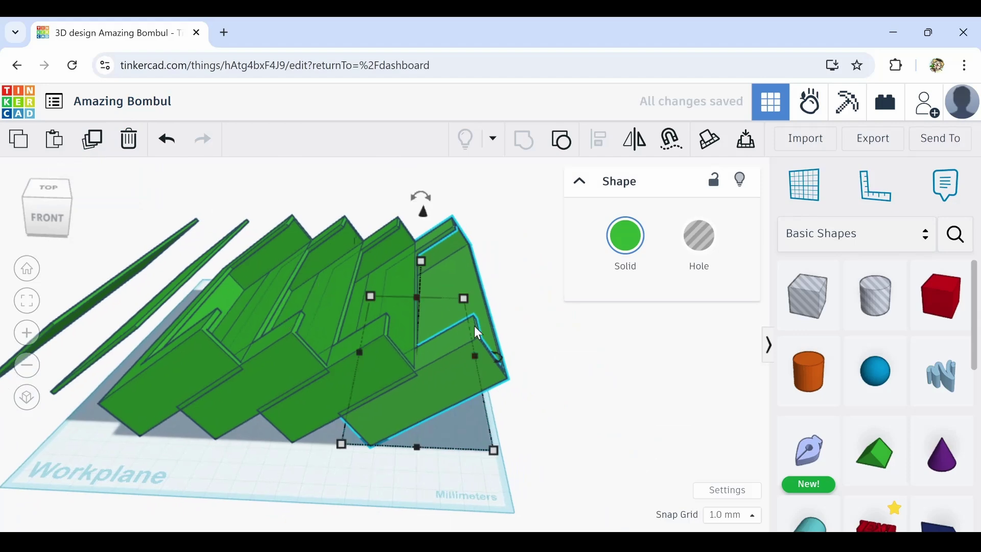
pyautogui.moveTo(538, 412); pyautogui.dragTo(540, 440, button='right')
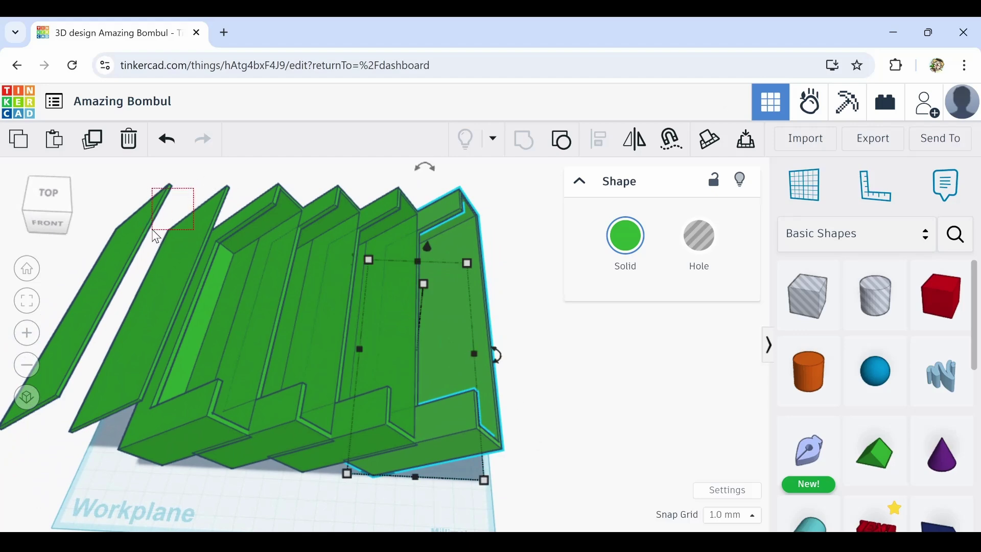
# Move the two plates together farther away from the row of blocks, off the workplane's edge
pyautogui.moveTo(153, 226); pyautogui.dragTo(154, 228)
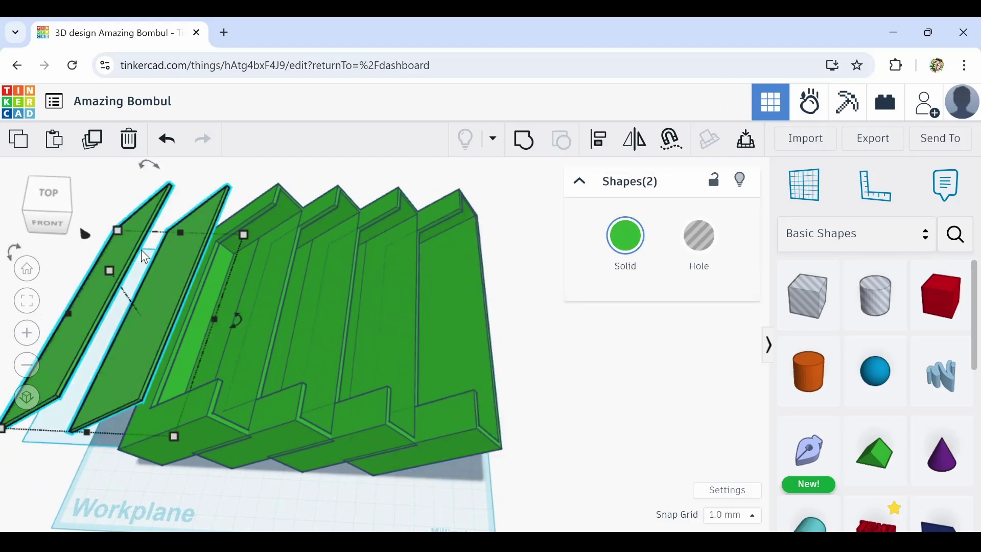
pyautogui.moveTo(157, 324); pyautogui.dragTo(94, 315)
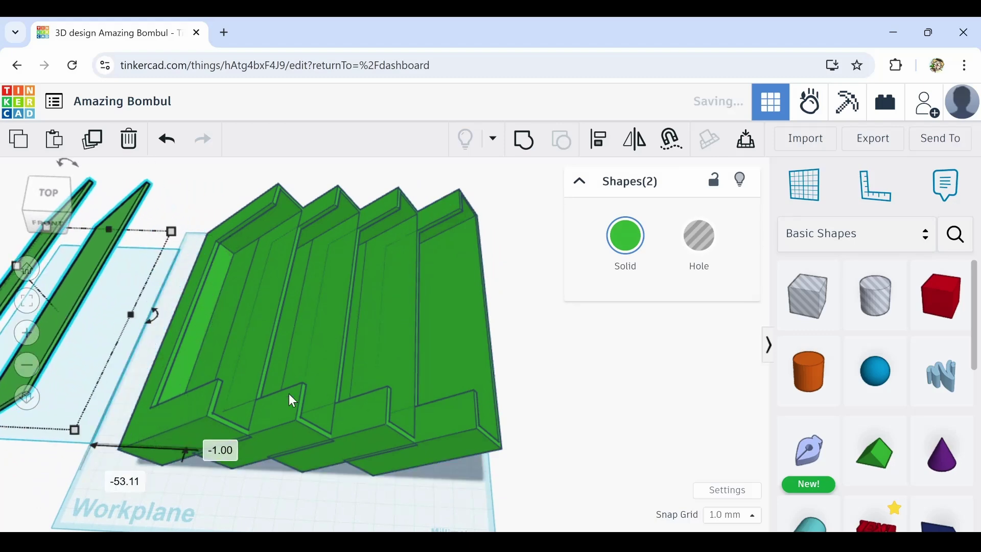
pyautogui.moveTo(414, 479); pyautogui.dragTo(421, 445, button='right')
# Select all four tilted blocks and shift the row slightly toward the plates on the workplane
pyautogui.moveTo(550, 348); pyautogui.dragTo(382, 427)
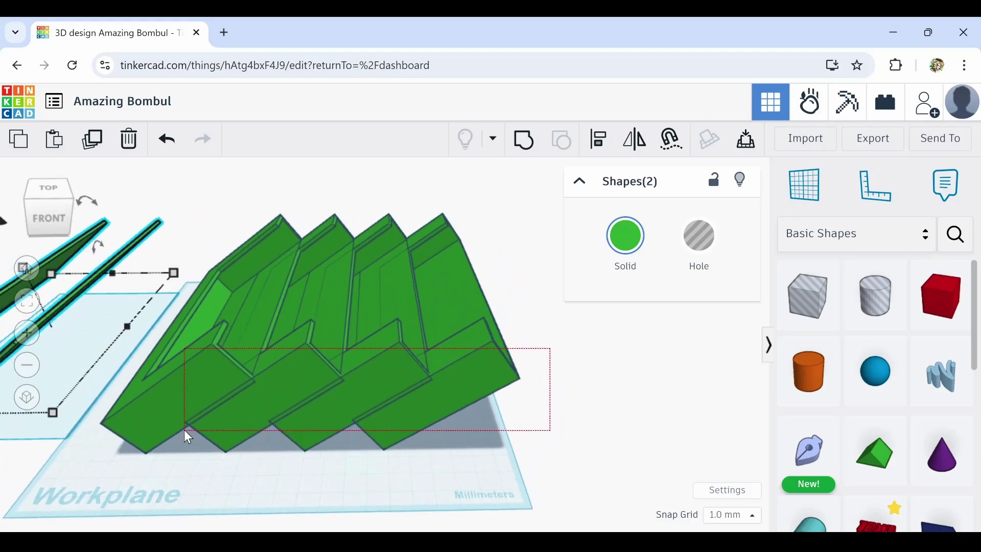
pyautogui.moveTo(184, 430); pyautogui.dragTo(184, 430)
pyautogui.moveTo(272, 414); pyautogui.dragTo(246, 416)
pyautogui.moveTo(261, 419); pyautogui.dragTo(328, 477, button='right')
pyautogui.moveTo(453, 377); pyautogui.dragTo(470, 361, button='right')
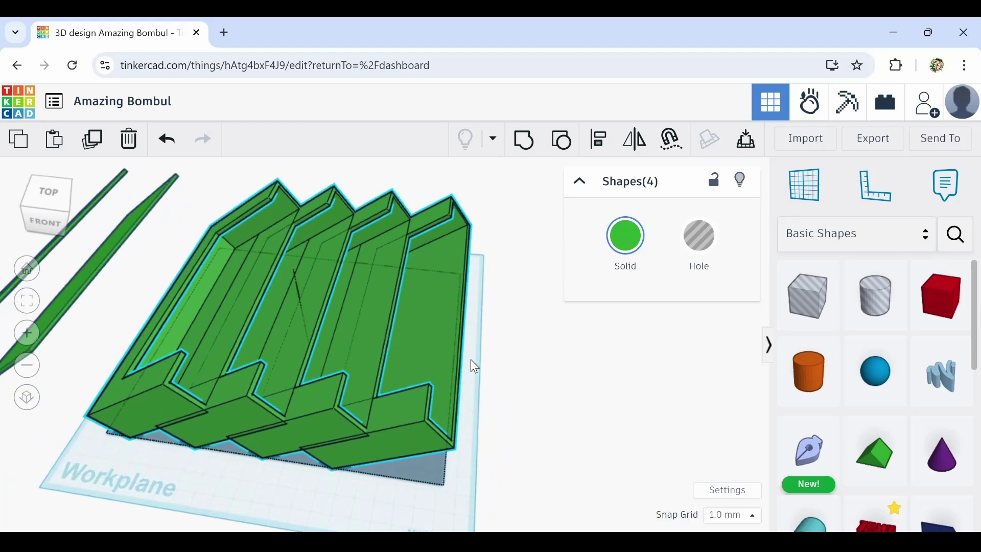
pyautogui.moveTo(470, 360); pyautogui.dragTo(521, 357, button='right')
# Move one tilted plate from beside the row into the recess of the third block
pyautogui.moveTo(67, 292); pyautogui.dragTo(306, 286)
pyautogui.moveTo(302, 248); pyautogui.dragTo(299, 280)
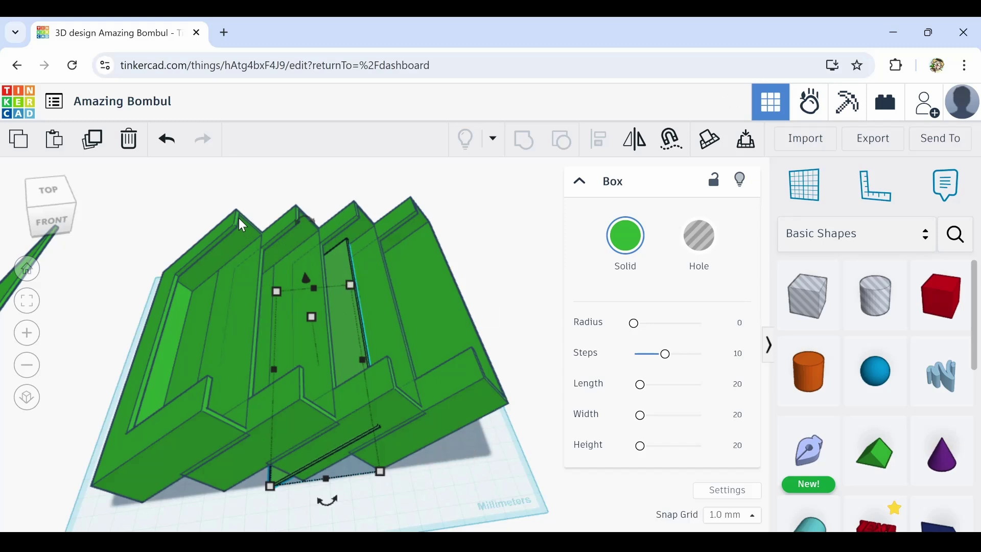
pyautogui.scroll(10, 238, 219)
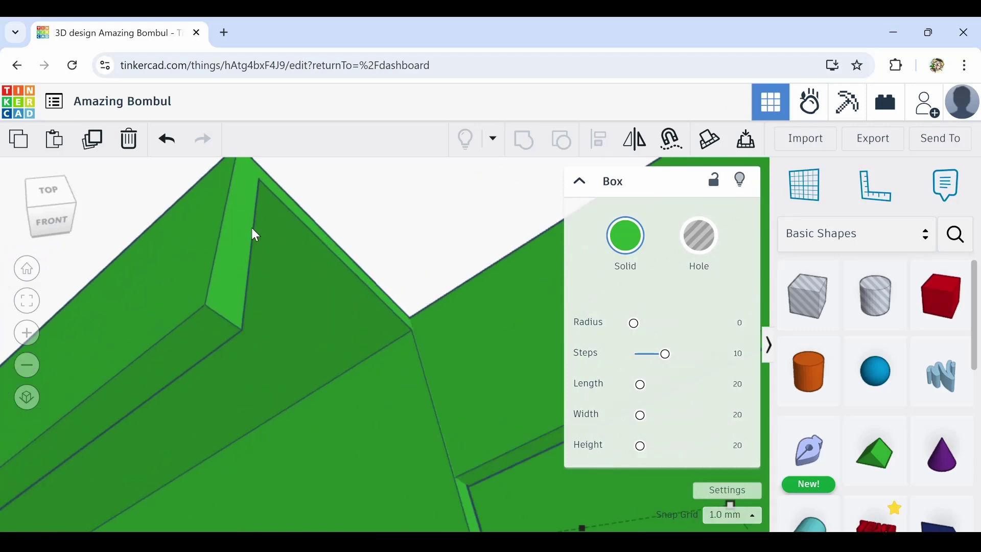
pyautogui.scroll(-8, 394, 362)
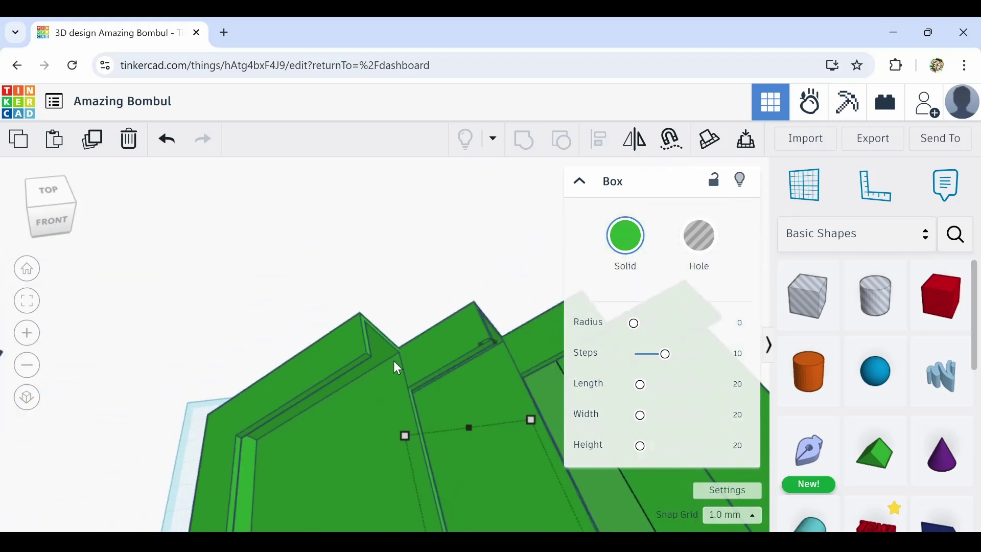
pyautogui.scroll(-5, 391, 457)
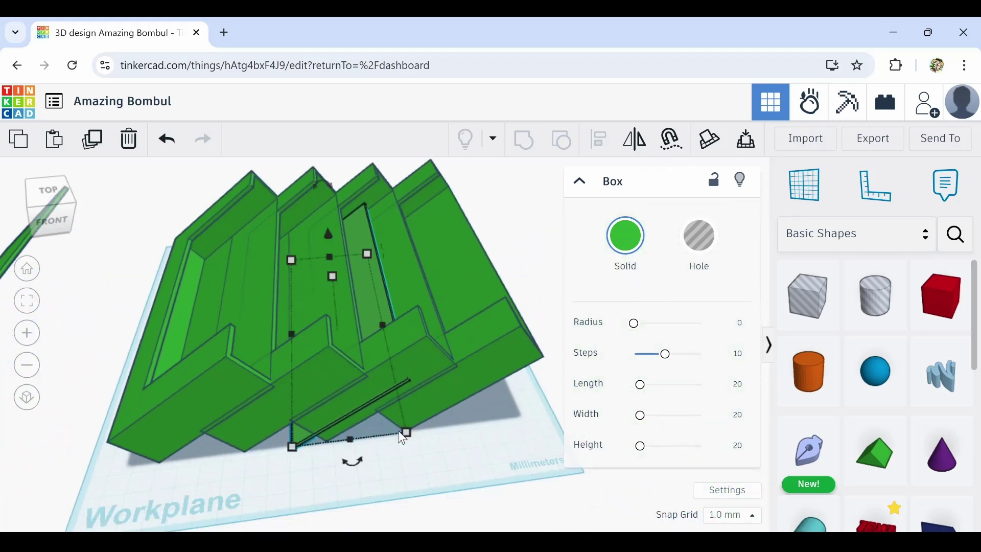
# Move the test plate out of the third block's recess and park it beside the other plate, off the workplane
pyautogui.moveTo(295, 440); pyautogui.dragTo(5, 440)
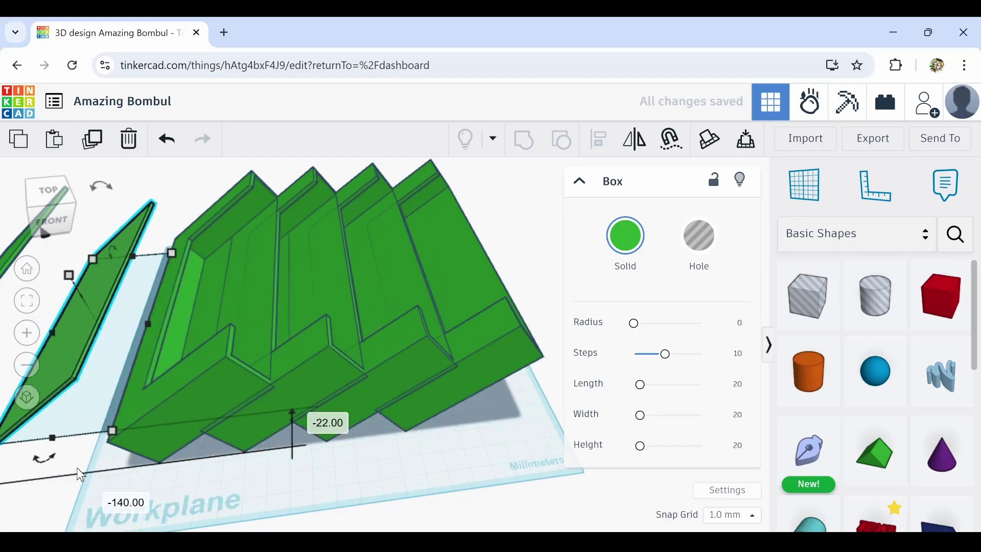
pyautogui.moveTo(60, 361); pyautogui.dragTo(23, 292)
pyautogui.moveTo(150, 466); pyautogui.dragTo(207, 493, button='right')
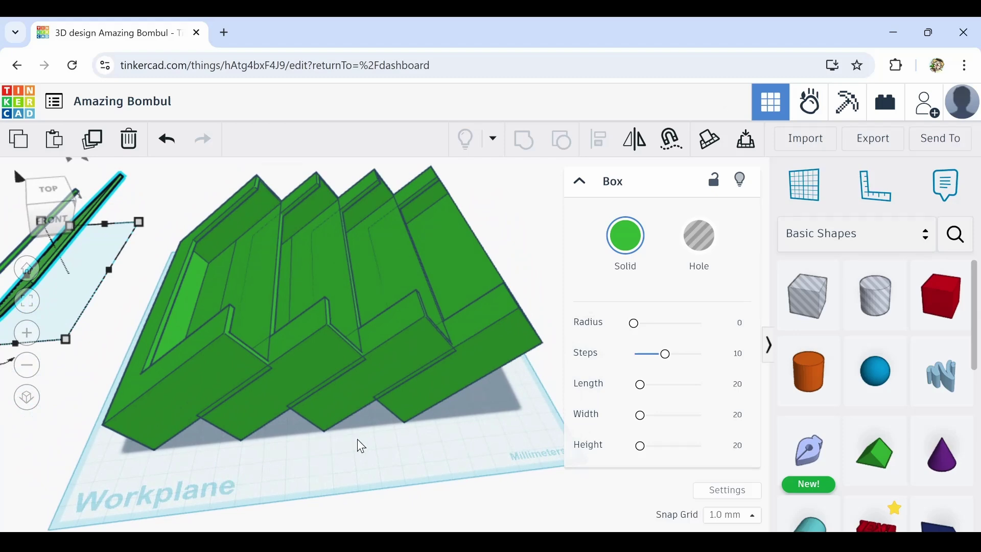
# Select the four tilted blocks and nudge the row a few millimetres on the workplane toward the side where the plates lie
pyautogui.moveTo(361, 445); pyautogui.dragTo(496, 404, button='right')
pyautogui.moveTo(160, 437); pyautogui.dragTo(143, 442)
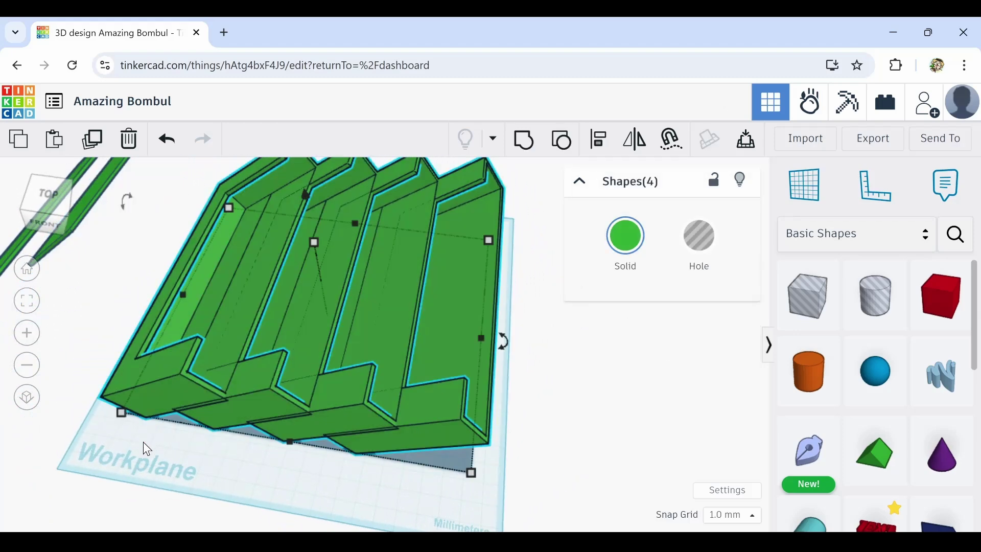
pyautogui.moveTo(152, 450); pyautogui.dragTo(300, 419, button='right')
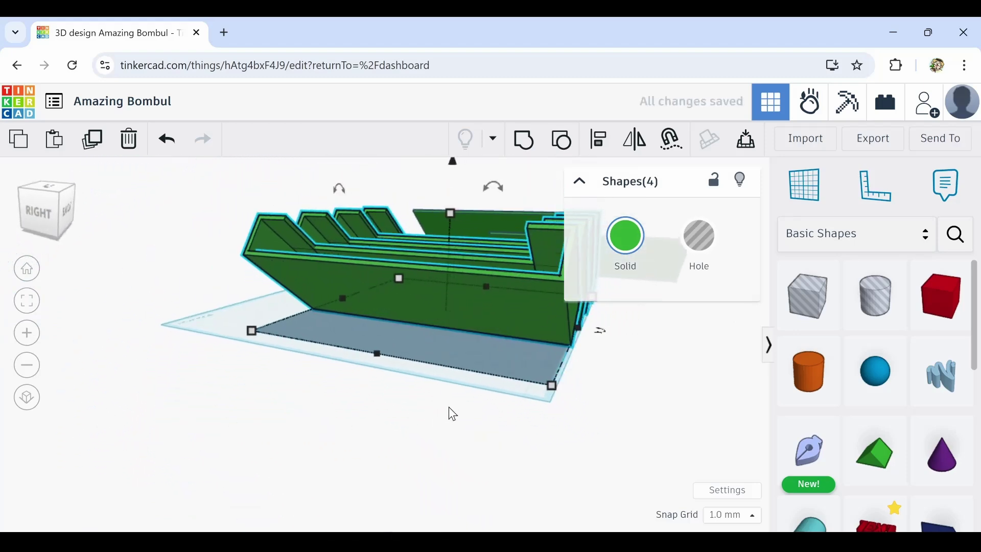
pyautogui.moveTo(499, 400); pyautogui.dragTo(383, 437, button='right')
pyautogui.press('Right')
pyautogui.press('Right')
pyautogui.press('Right')
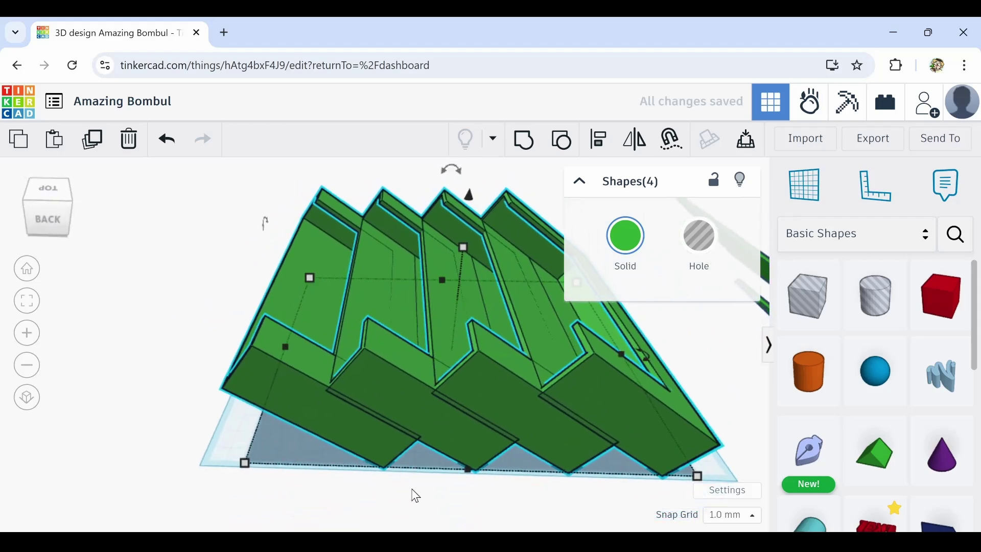
pyautogui.press('Up')
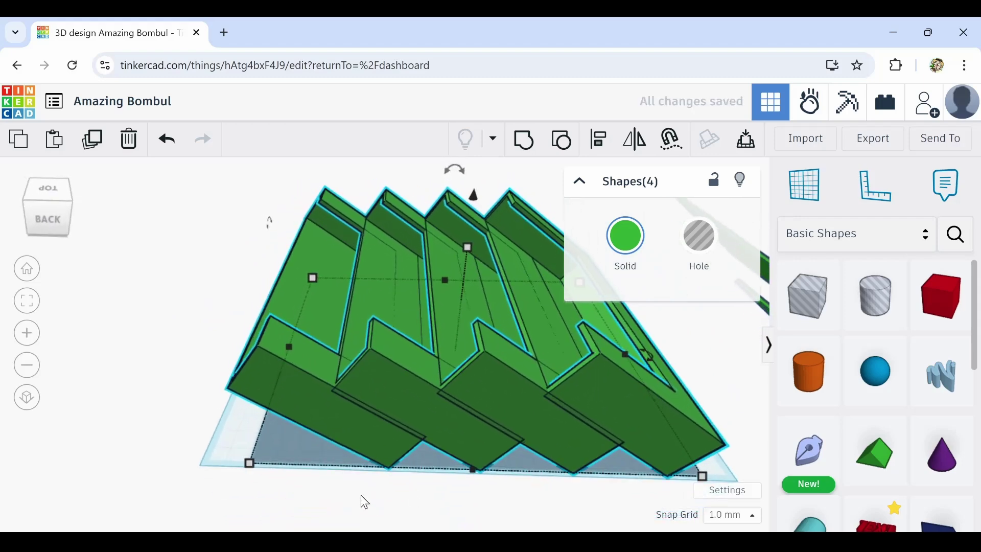
pyautogui.moveTo(363, 501); pyautogui.dragTo(775, 518, button='right')
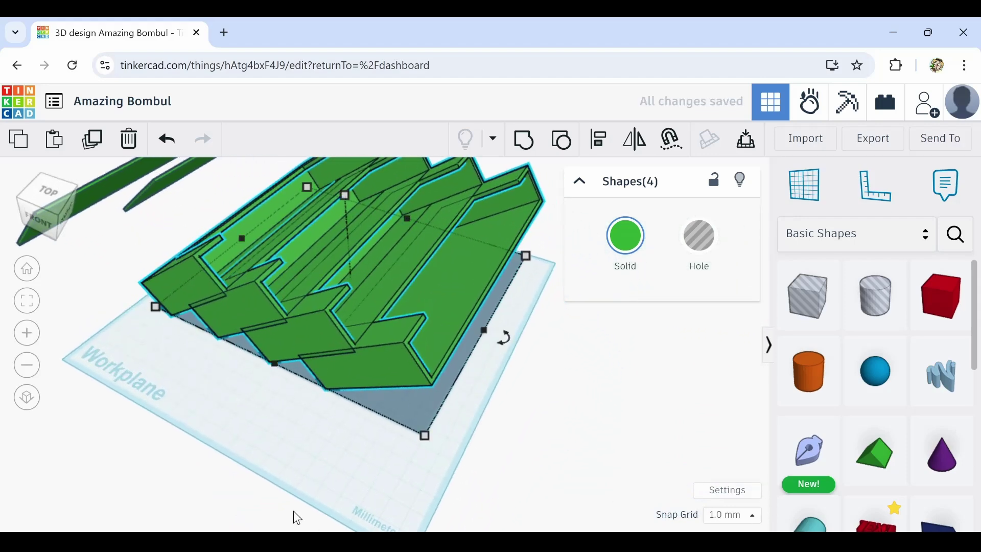
pyautogui.moveTo(297, 518); pyautogui.dragTo(393, 476, button='right')
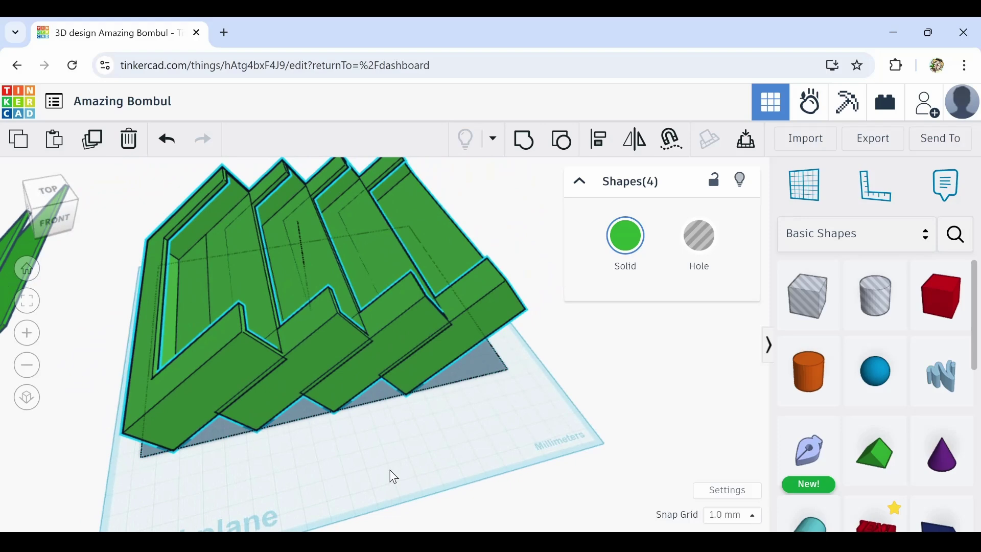
pyautogui.moveTo(390, 471); pyautogui.dragTo(293, 427, button='right')
pyautogui.click(97, 359)
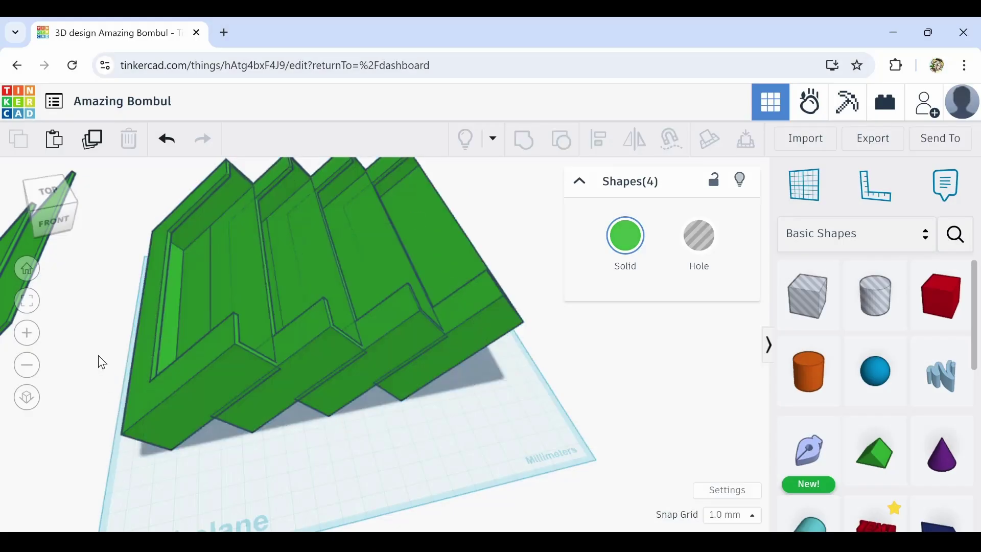
# Duplicate the first tilted block nearest the plates and shift the copy lengthwise so it extends past the front of the row
pyautogui.click(164, 383)
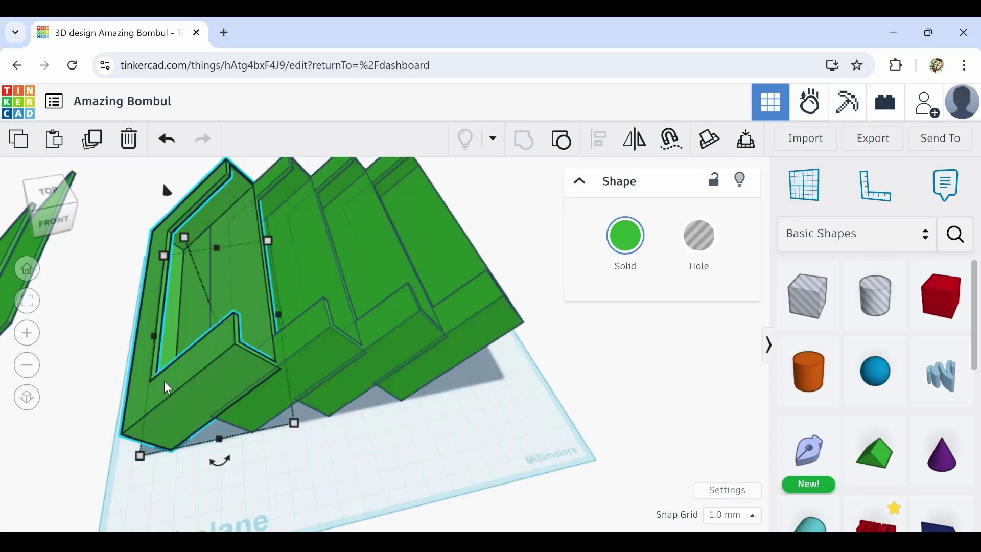
pyautogui.click(99, 145)
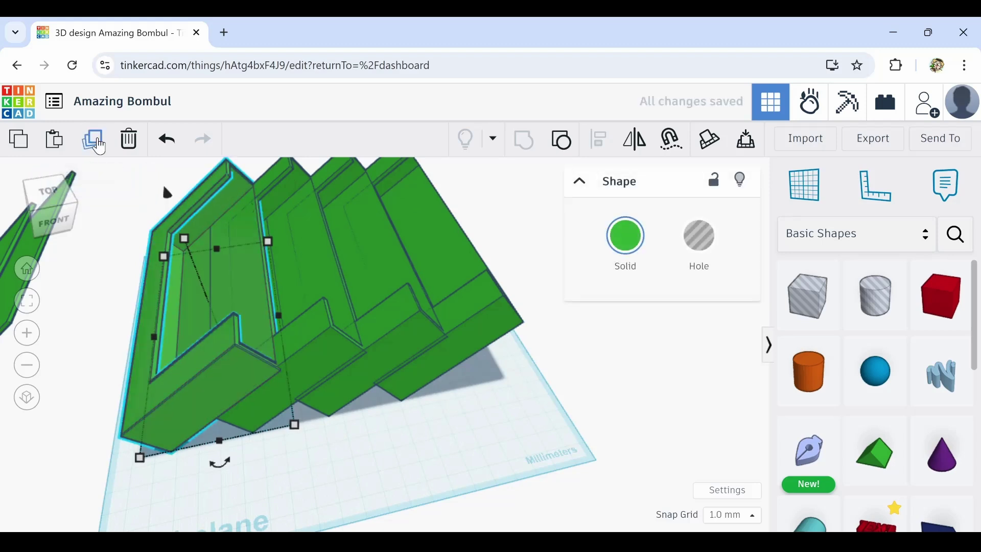
pyautogui.press('Down')
pyautogui.press('Down')
pyautogui.press('Down')
pyautogui.press('Down')
pyautogui.press('Down')
pyautogui.press('Down')
pyautogui.press('Down')
pyautogui.press('Down')
pyautogui.press('Down')
pyautogui.press('Down')
pyautogui.press('Down')
pyautogui.press('Down')
pyautogui.press('Down')
pyautogui.press('Down')
pyautogui.press('Down')
pyautogui.press('Down')
pyautogui.press('Down')
pyautogui.press('Down')
pyautogui.press('Down')
pyautogui.press('Down')
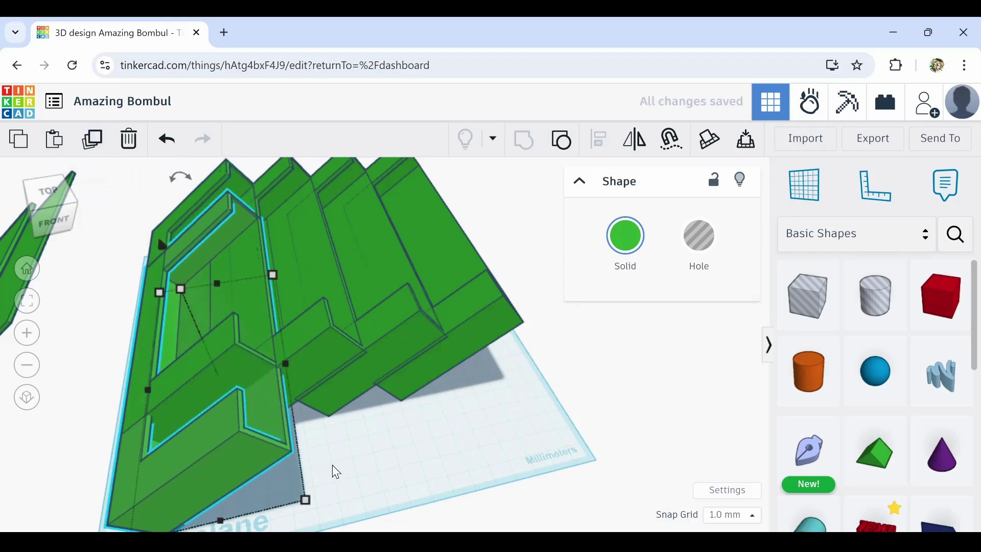
pyautogui.moveTo(332, 465); pyautogui.dragTo(294, 479, button='middle')
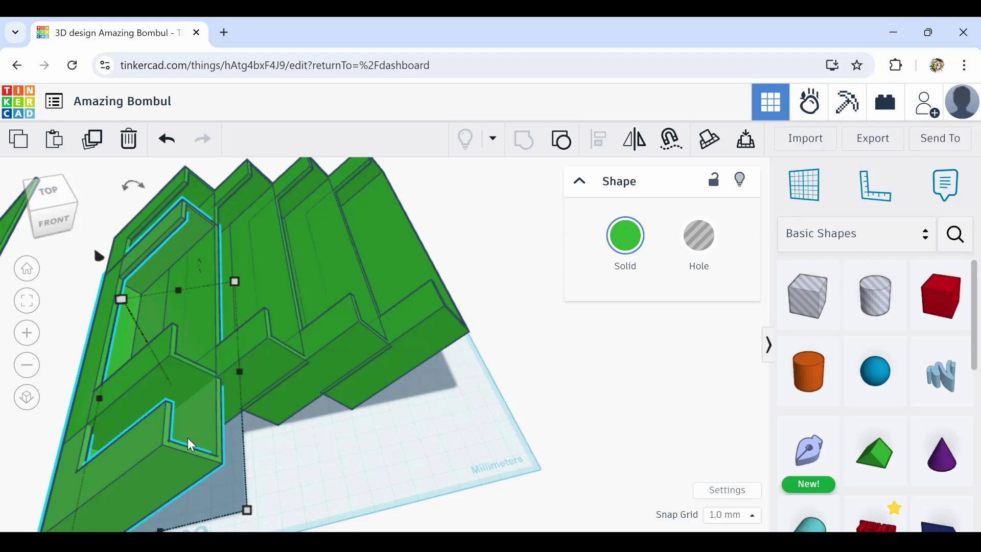
pyautogui.press('Down')
pyautogui.press('Down')
pyautogui.press('Down')
pyautogui.press('Down')
pyautogui.press('Down')
pyautogui.press('Down')
pyautogui.press('Down')
pyautogui.press('Down')
pyautogui.press('Down')
pyautogui.press('Down')
pyautogui.press('Down')
pyautogui.press('Down')
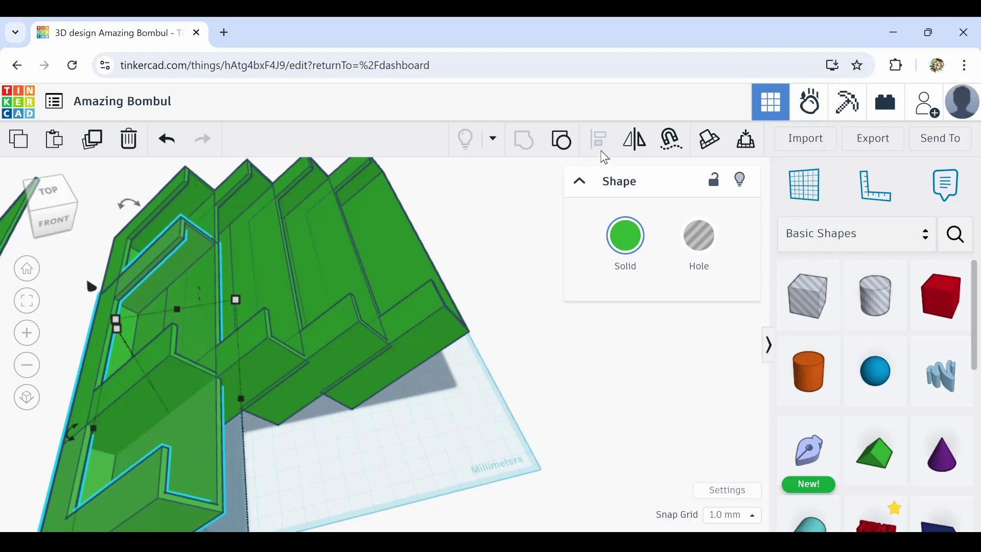
# Ungroup the shifted copy and delete the hole boxes inside it, keeping only the solid box
pyautogui.click(562, 149)
pyautogui.click(313, 482)
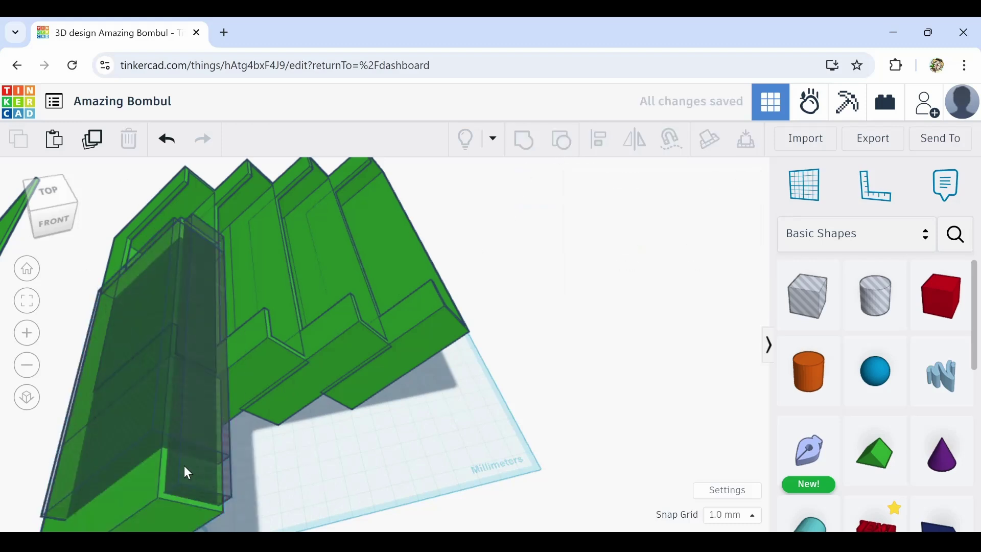
pyautogui.click(154, 440)
pyautogui.keyDown('shift'); pyautogui.click(181, 439); pyautogui.keyUp('shift')
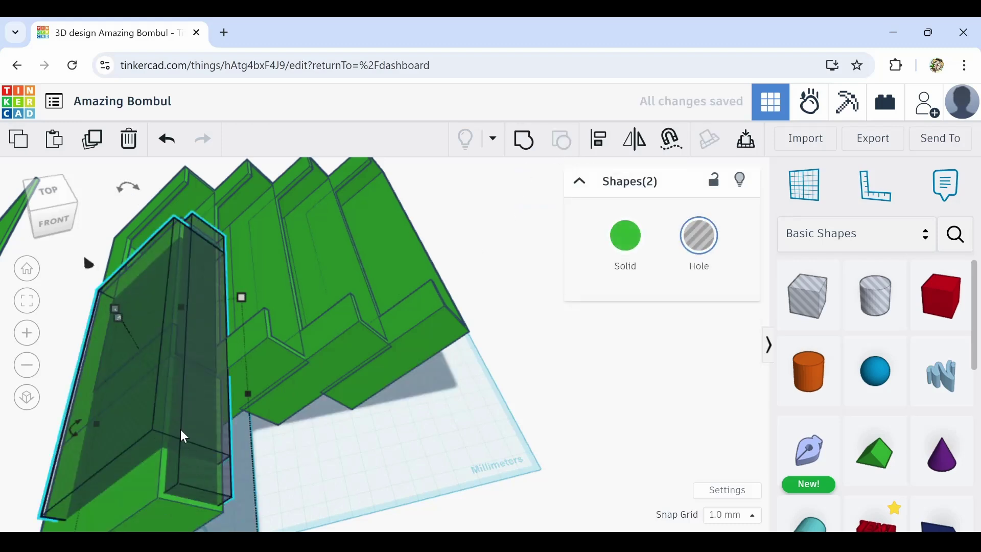
pyautogui.click(127, 143)
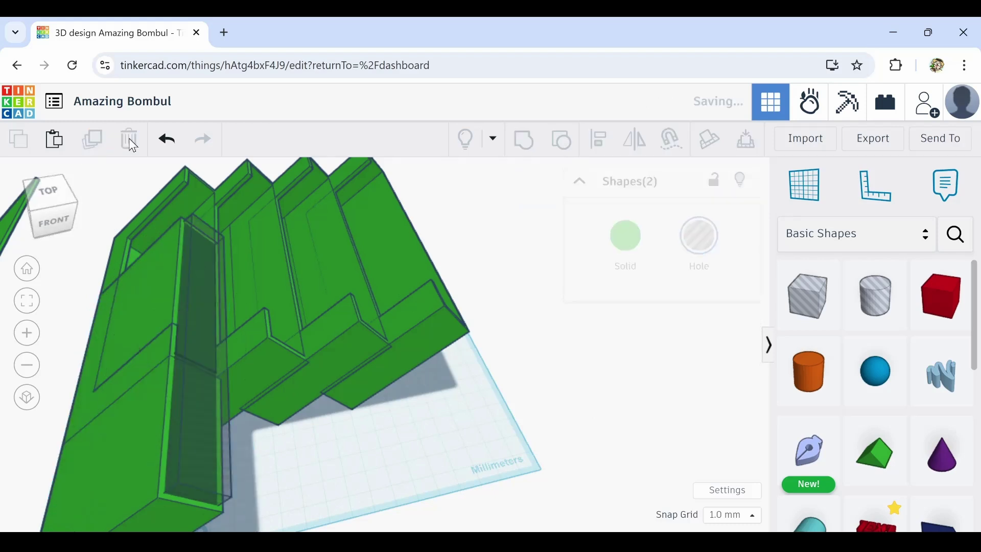
pyautogui.click(186, 435)
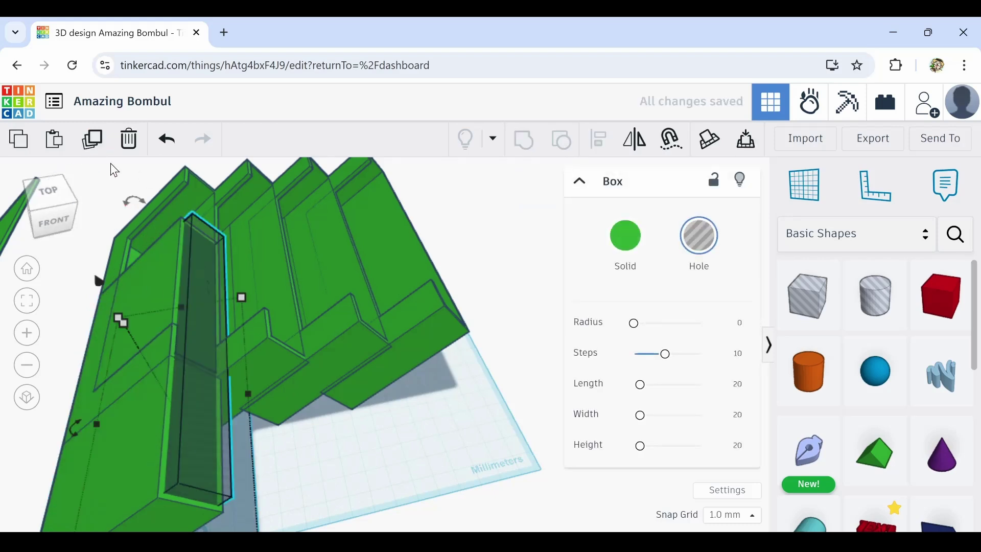
pyautogui.click(129, 143)
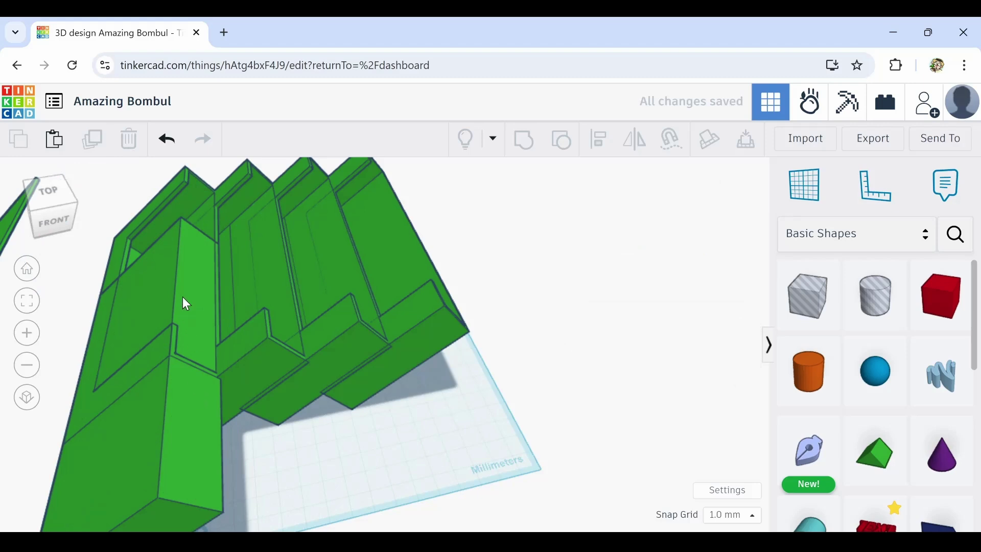
# Shorten the remaining solid box from its back and front ends into a short block at the front of the first slot
pyautogui.click(165, 296)
pyautogui.moveTo(174, 317); pyautogui.dragTo(167, 444)
pyautogui.moveTo(186, 463); pyautogui.dragTo(264, 474, button='right')
pyautogui.moveTo(261, 467); pyautogui.dragTo(310, 396, button='middle')
pyautogui.moveTo(310, 396); pyautogui.dragTo(330, 478, button='right')
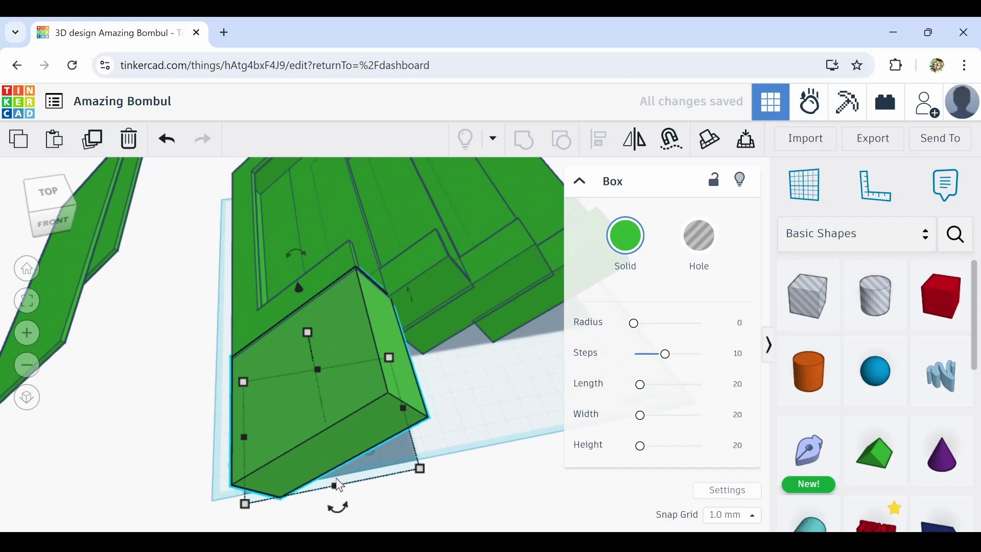
pyautogui.moveTo(331, 491)
pyautogui.moveTo(335, 486); pyautogui.dragTo(335, 474)
pyautogui.moveTo(394, 525); pyautogui.dragTo(195, 232, button='right')
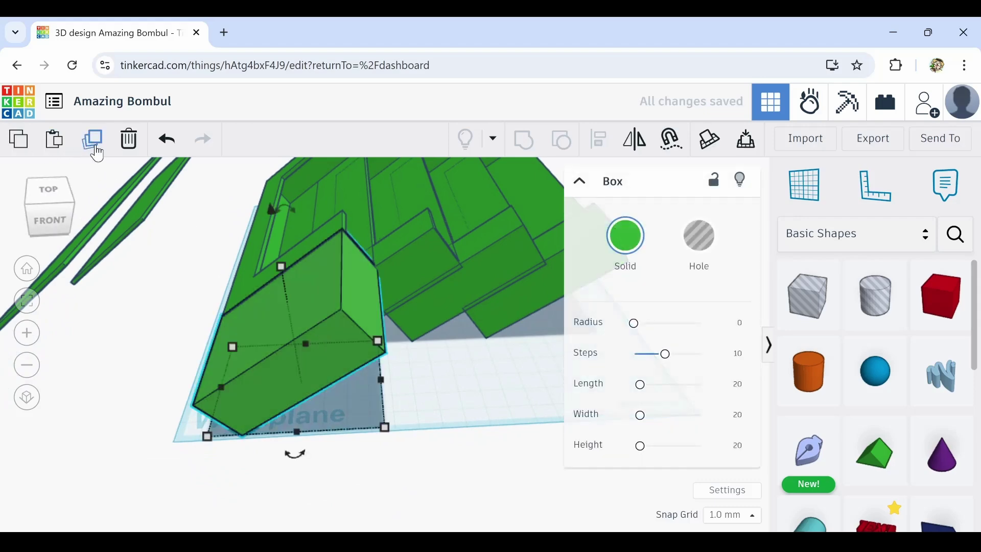
# Duplicate the short front block and shift the copy sideways to line up with the second tilted block
pyautogui.click(94, 140)
pyautogui.press('Right')
pyautogui.press('Right')
pyautogui.press('Right')
pyautogui.press('Right')
pyautogui.press('Right')
pyautogui.press('Right')
pyautogui.press('Right')
pyautogui.press('Right')
pyautogui.press('Right')
pyautogui.press('Right')
pyautogui.press('Right')
pyautogui.press('Right')
pyautogui.press('Right')
pyautogui.press('Right')
pyautogui.press('Right')
pyautogui.press('Right')
pyautogui.press('Right')
pyautogui.press('Right')
pyautogui.press('Right')
pyautogui.press('Right')
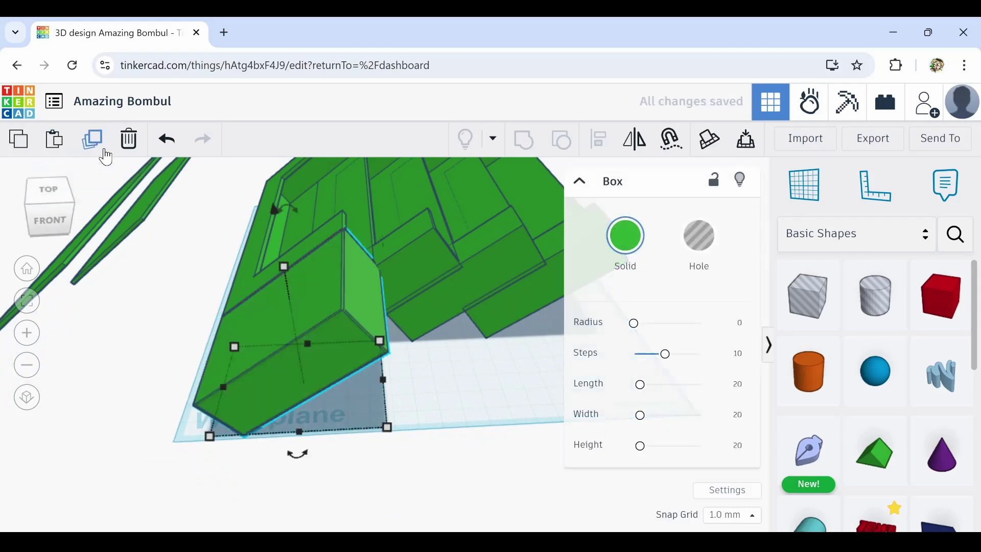
pyautogui.press('Right')
pyautogui.press('Right')
pyautogui.press('Right')
pyautogui.press('Right')
pyautogui.press('Right')
pyautogui.press('Right')
pyautogui.press('Right')
pyautogui.press('Right')
pyautogui.press('Right')
pyautogui.press('Right')
pyautogui.press('Right')
pyautogui.press('Right')
pyautogui.press('Right')
pyautogui.press('Right')
pyautogui.press('Right')
pyautogui.press('Right')
pyautogui.press('Right')
pyautogui.press('Right')
pyautogui.press('Right')
pyautogui.press('Right')
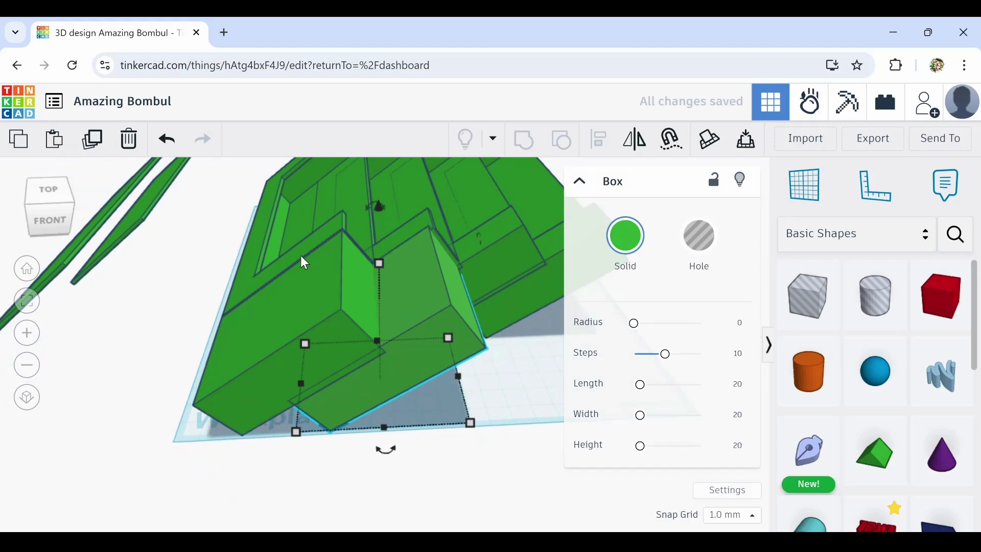
# Repeat the offset duplication twice to place short front blocks before the third and fourth tilted blocks
pyautogui.scroll(5, 388, 236)
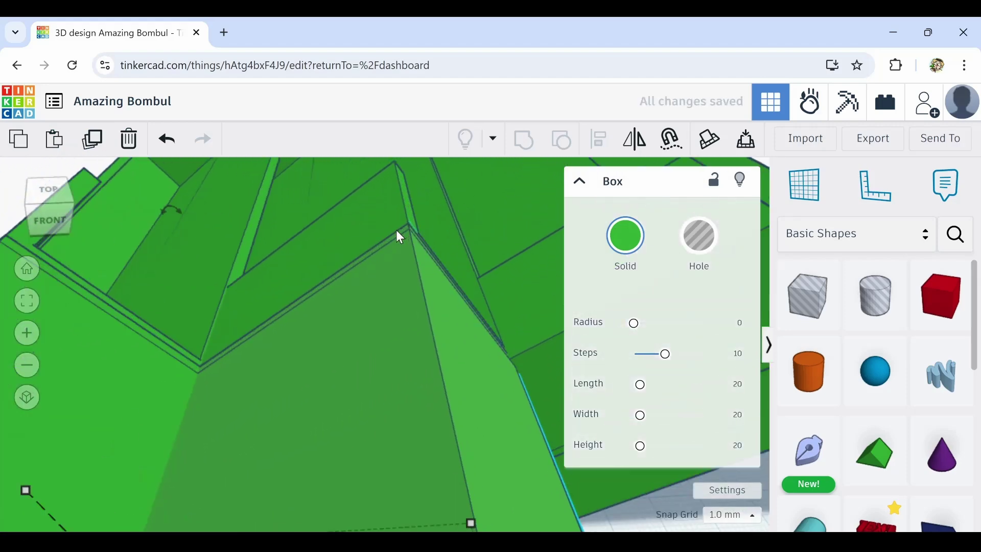
pyautogui.scroll(-5, 391, 235)
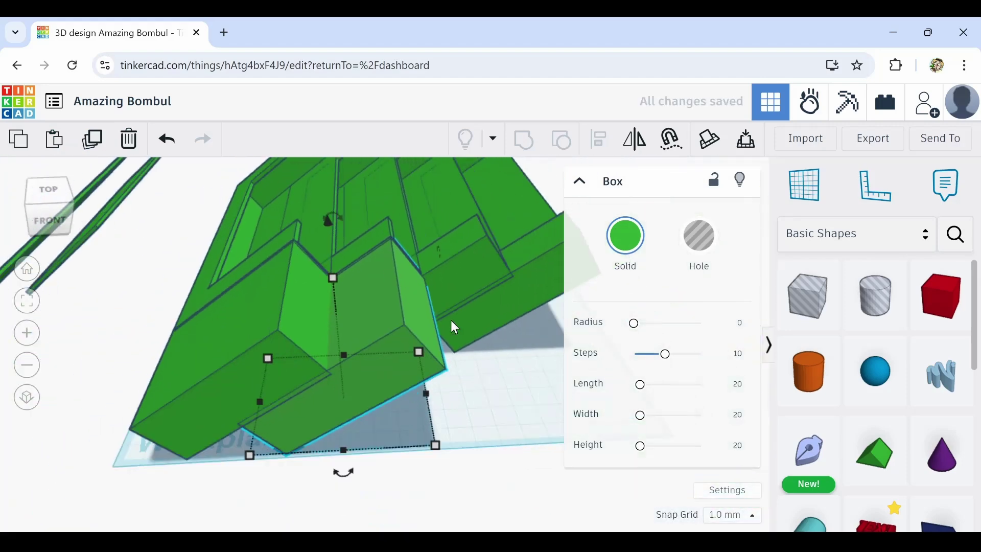
pyautogui.click(97, 146)
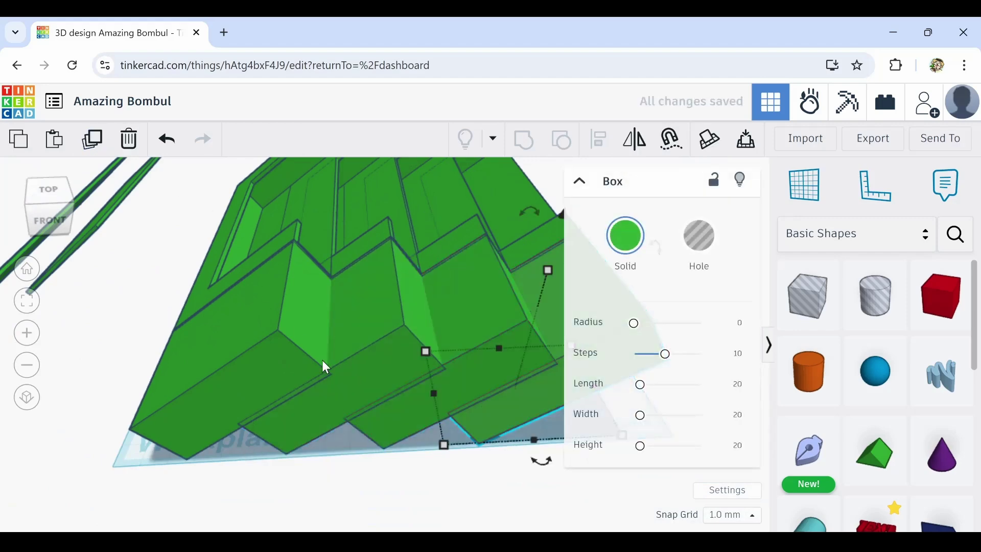
pyautogui.moveTo(322, 366); pyautogui.dragTo(494, 418, button='right')
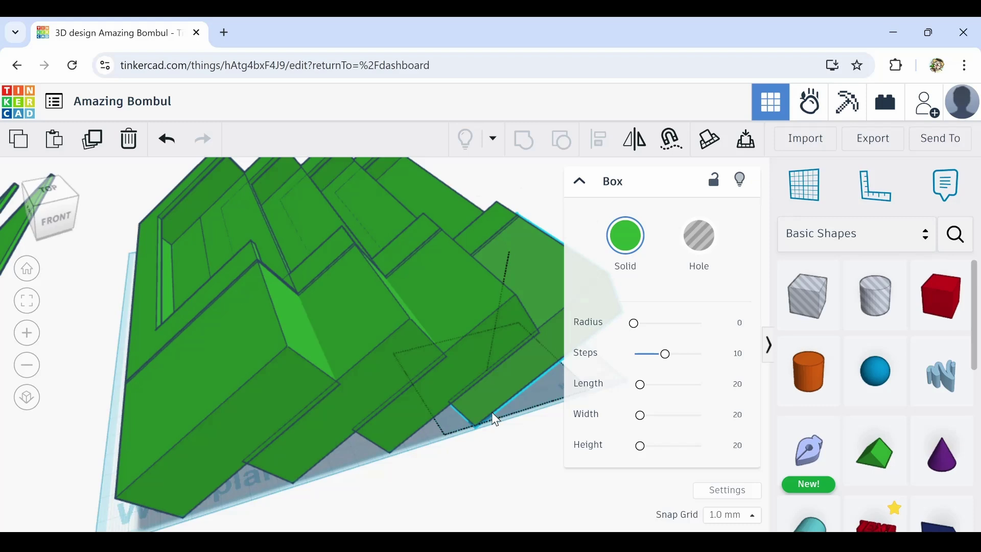
pyautogui.click(492, 413)
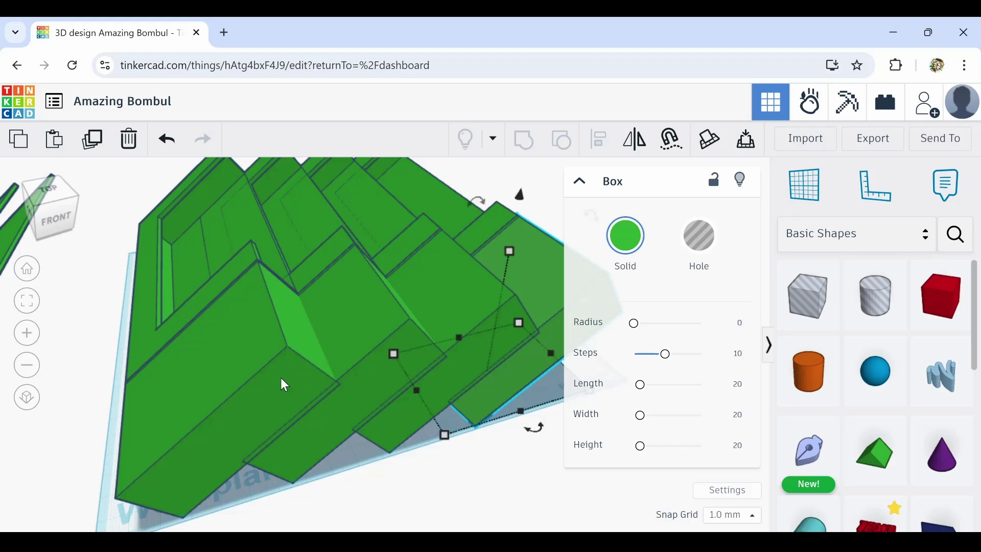
# Duplicate the first short front block, raise the copy 4 mm and turn it into a hole
pyautogui.click(268, 360)
pyautogui.moveTo(356, 333); pyautogui.dragTo(384, 332, button='middle')
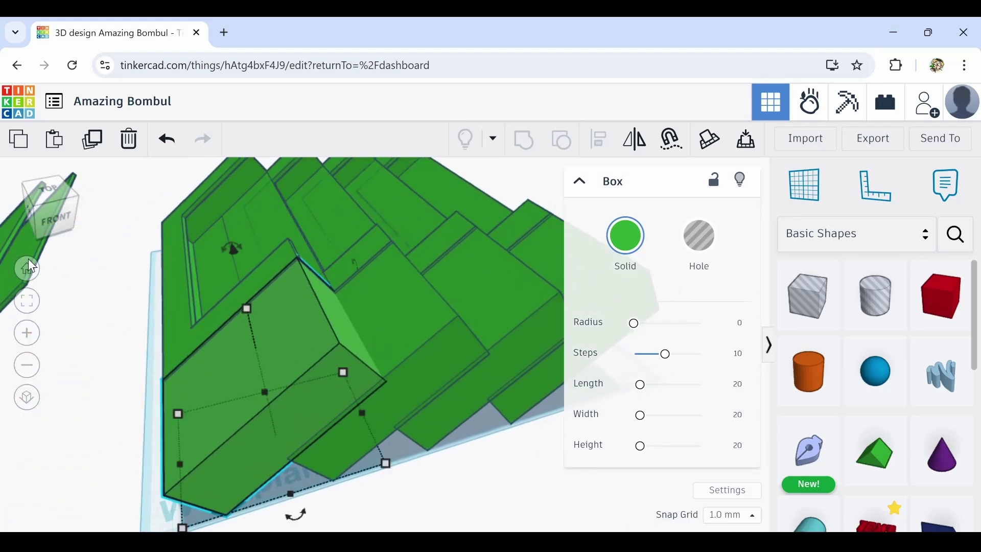
pyautogui.click(93, 149)
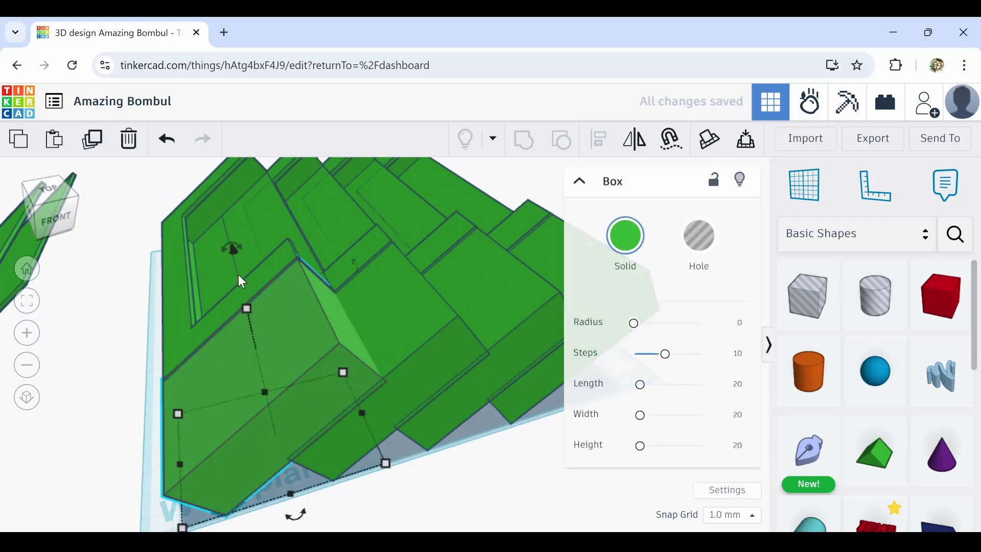
pyautogui.moveTo(236, 252); pyautogui.dragTo(235, 236)
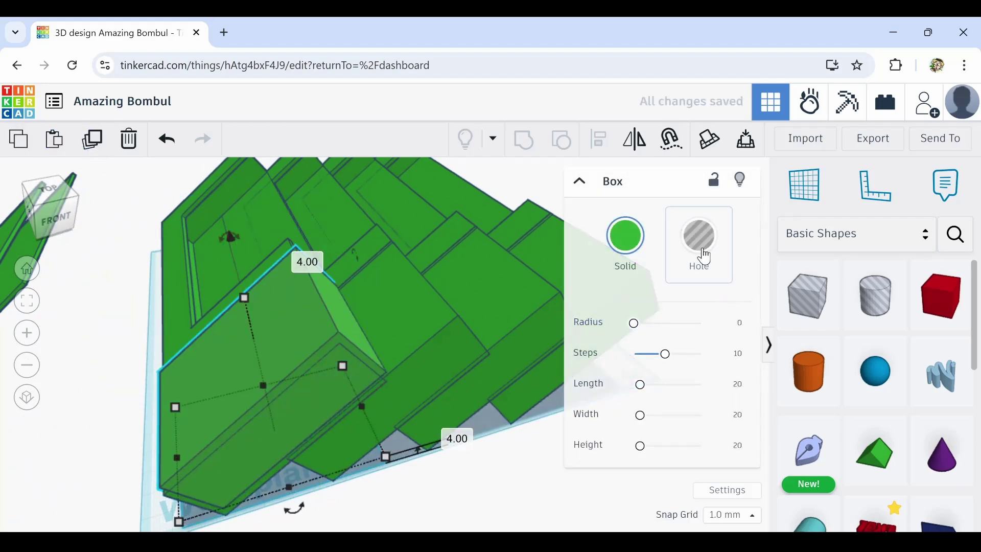
pyautogui.click(700, 240)
# Inset the sides of the hole in the first short front block to leave walls, and delete the hole
pyautogui.moveTo(241, 308); pyautogui.dragTo(235, 358)
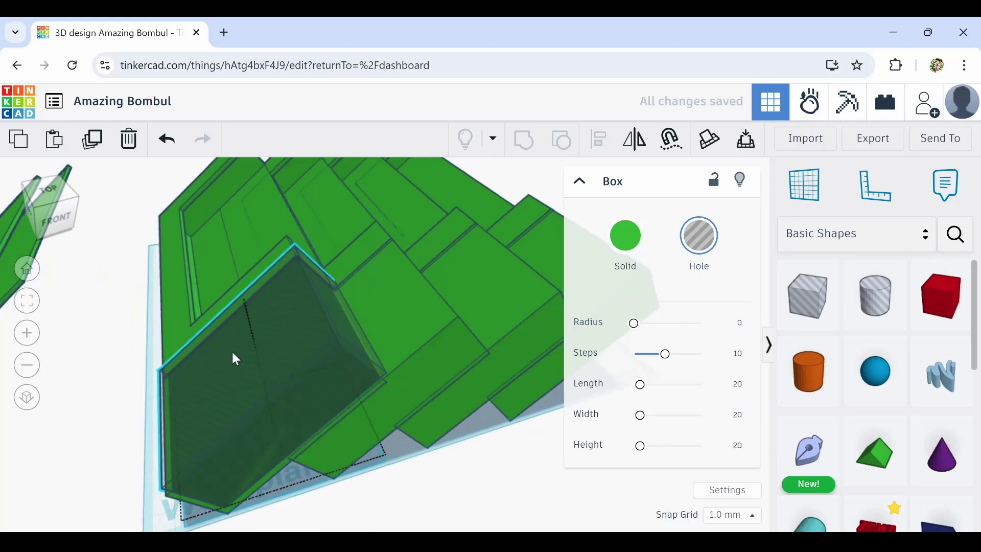
pyautogui.scroll(-2, 235, 358)
pyautogui.scroll(3, 226, 347)
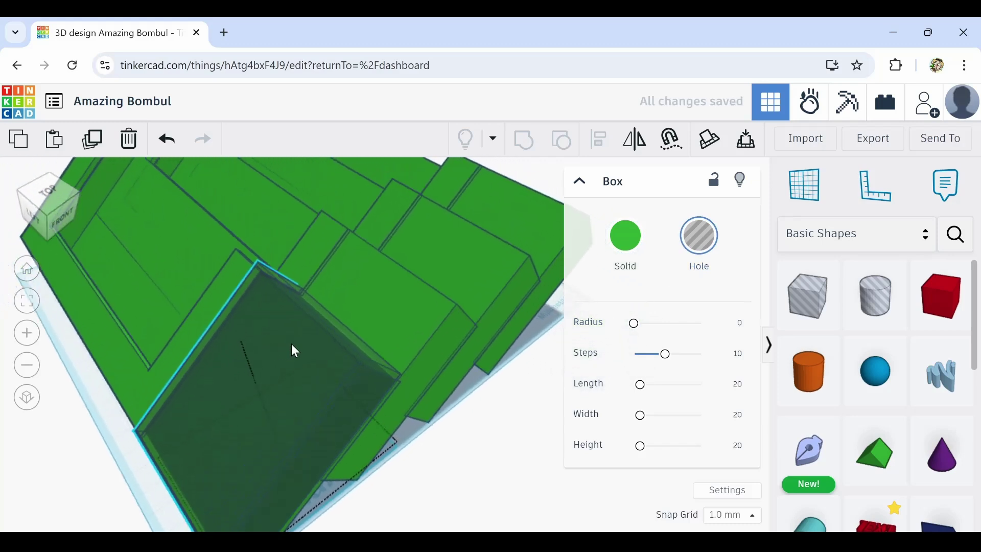
pyautogui.moveTo(295, 350); pyautogui.dragTo(258, 390, button='right')
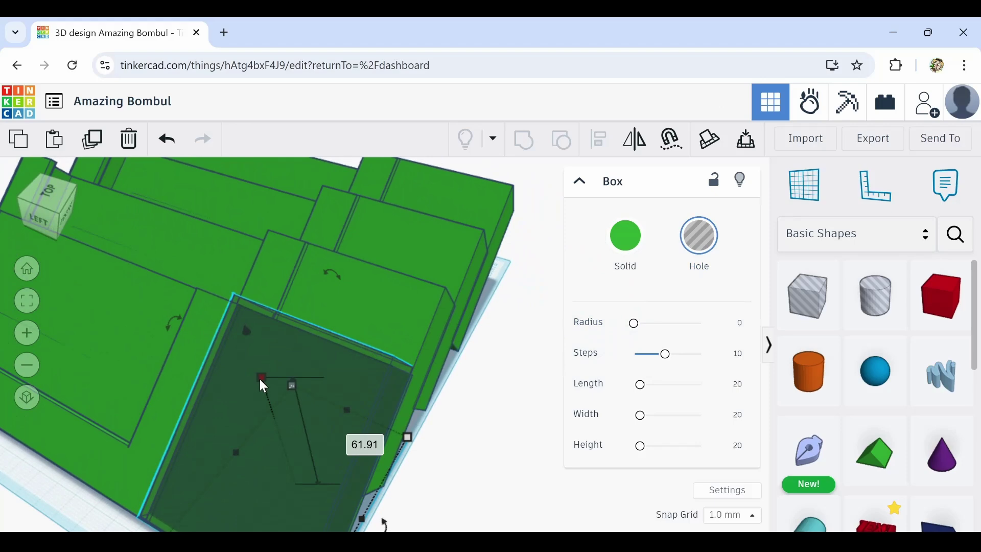
pyautogui.moveTo(234, 451); pyautogui.dragTo(254, 458)
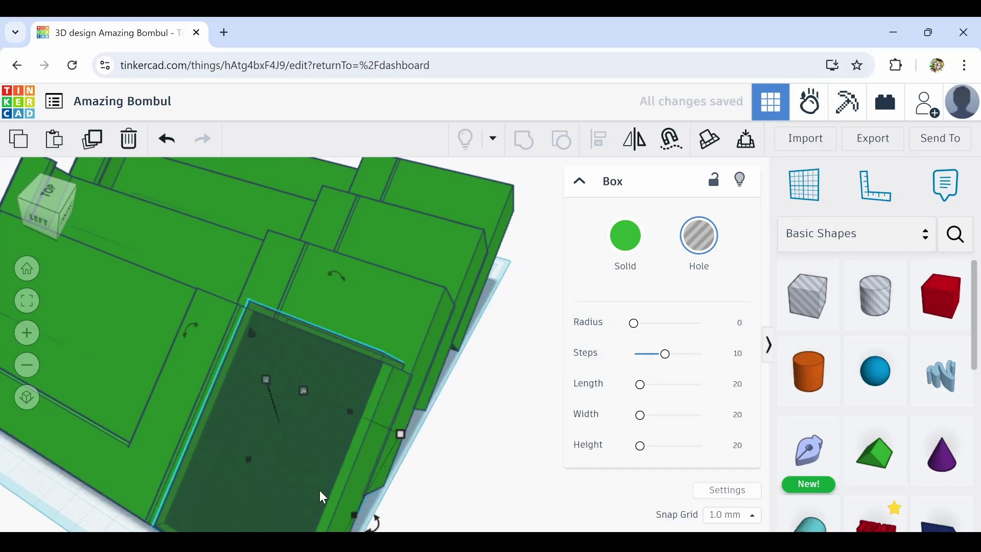
pyautogui.moveTo(307, 495); pyautogui.dragTo(234, 432, button='right')
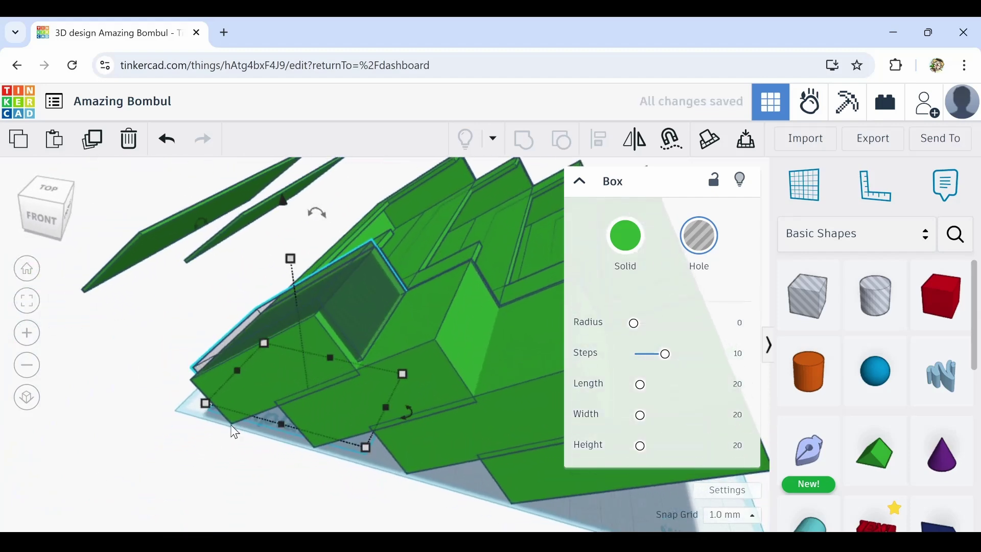
pyautogui.moveTo(382, 352); pyautogui.dragTo(325, 401, button='right')
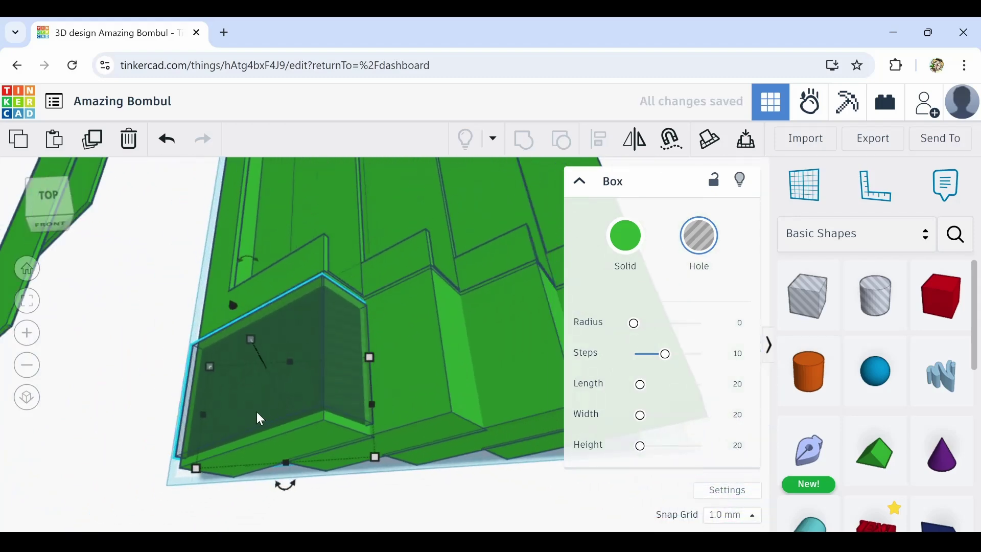
pyautogui.moveTo(260, 418); pyautogui.dragTo(234, 376, button='right')
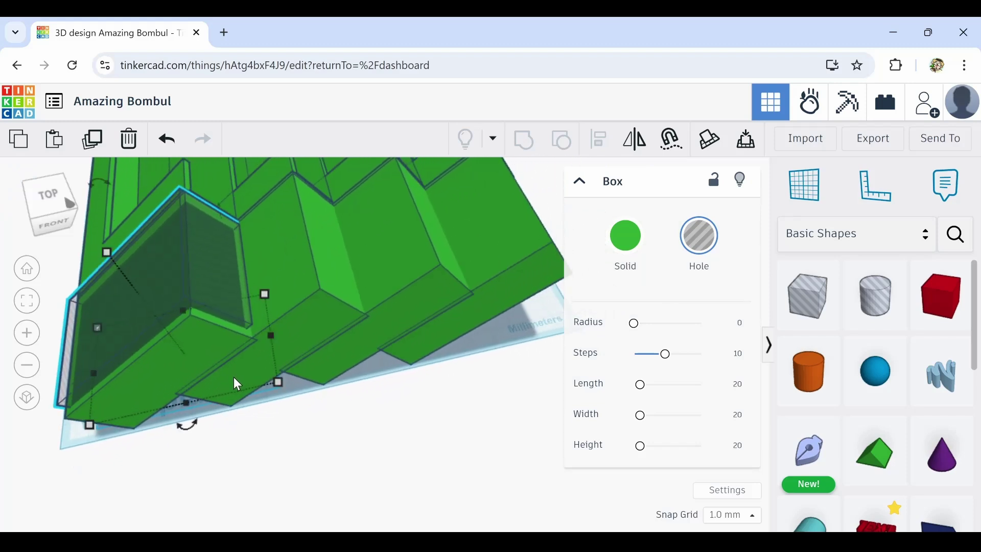
pyautogui.click(128, 138)
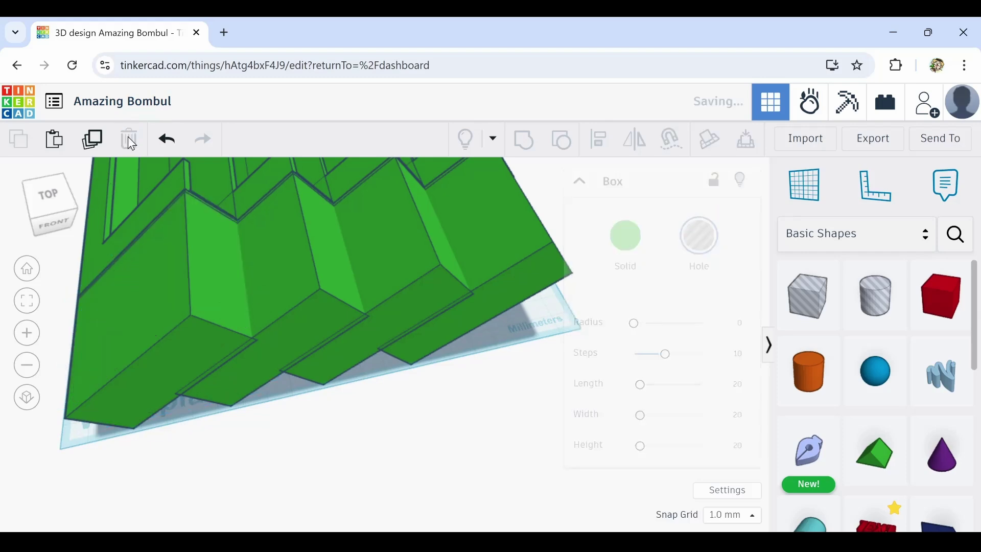
# Group the tilted blocks with the short front blocks and colour the group teal
pyautogui.moveTo(435, 446); pyautogui.dragTo(355, 494, button='right')
pyautogui.moveTo(351, 488); pyautogui.dragTo(372, 422, button='middle')
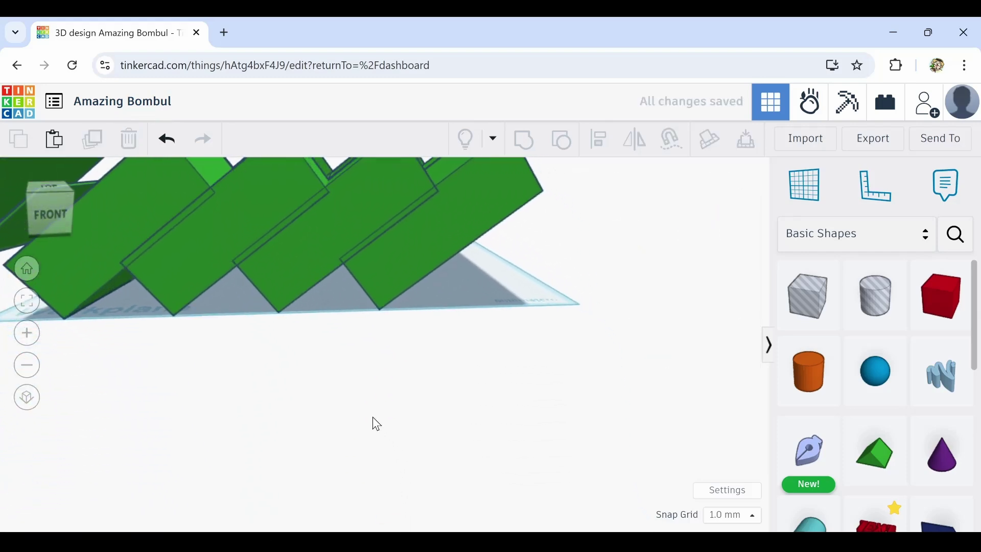
pyautogui.click(329, 337)
pyautogui.moveTo(326, 440); pyautogui.dragTo(417, 498, button='right')
pyautogui.click(524, 144)
pyautogui.moveTo(373, 388); pyautogui.dragTo(332, 408, button='right')
pyautogui.click(574, 405)
pyautogui.click(439, 317)
pyautogui.click(625, 236)
pyautogui.click(579, 399)
# Align a long solid box with the teal group and shift it out beside the group's left edge
pyautogui.click(353, 406)
pyautogui.click(422, 420)
pyautogui.click(194, 479)
pyautogui.write('250')
pyautogui.keyDown('shift'); pyautogui.click(327, 327); pyautogui.keyUp('shift')
pyautogui.click(597, 139)
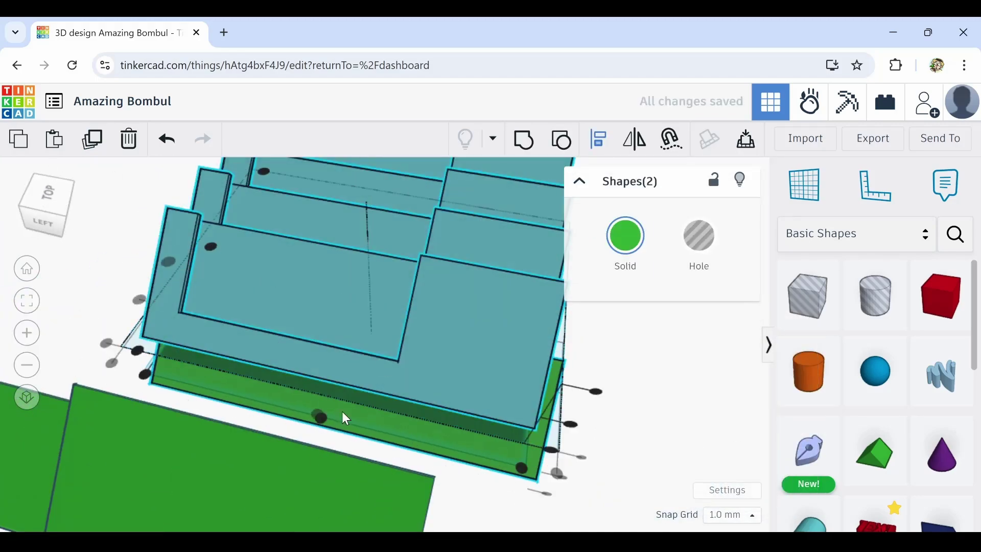
pyautogui.moveTo(255, 378); pyautogui.dragTo(228, 415)
pyautogui.moveTo(227, 415); pyautogui.dragTo(83, 294, button='right')
pyautogui.moveTo(319, 443); pyautogui.dragTo(294, 390)
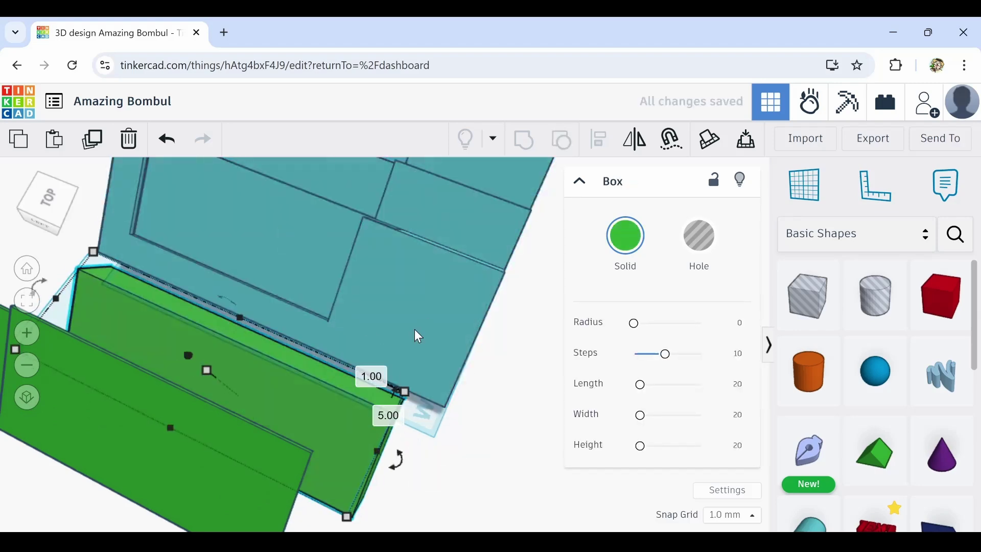
# Place copies of the long box under the slots, fitting the last against the group's right side with a 0.1 mm snap grid
pyautogui.moveTo(415, 335); pyautogui.dragTo(357, 395, button='right')
pyautogui.scroll(-3, 357, 394)
pyautogui.click(358, 394)
pyautogui.click(327, 368)
pyautogui.scroll(5, 401, 338)
pyautogui.scroll(-3, 404, 345)
pyautogui.moveTo(339, 492); pyautogui.dragTo(479, 403, button='right')
pyautogui.scroll(5, 419, 335)
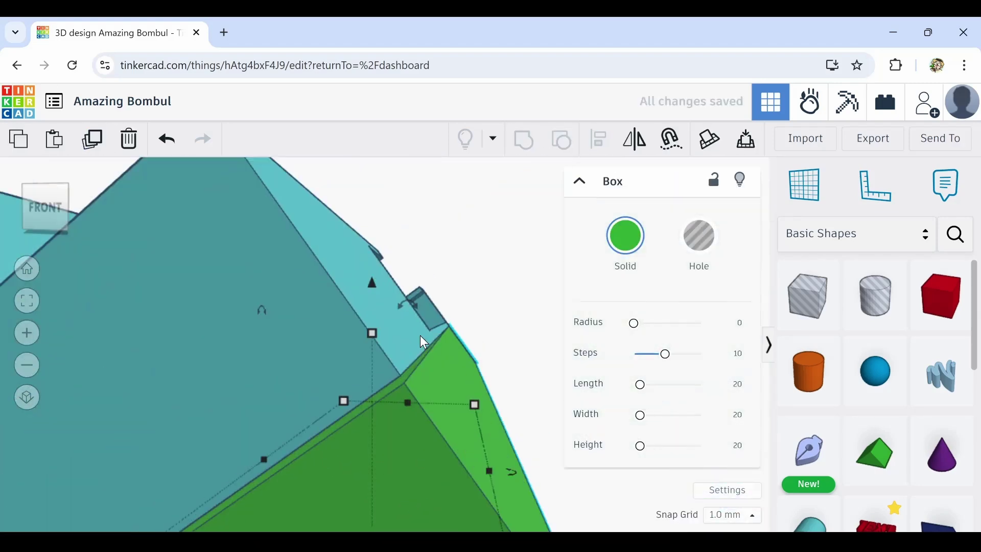
pyautogui.scroll(-5, 364, 365)
pyautogui.moveTo(372, 456); pyautogui.dragTo(374, 420, button='right')
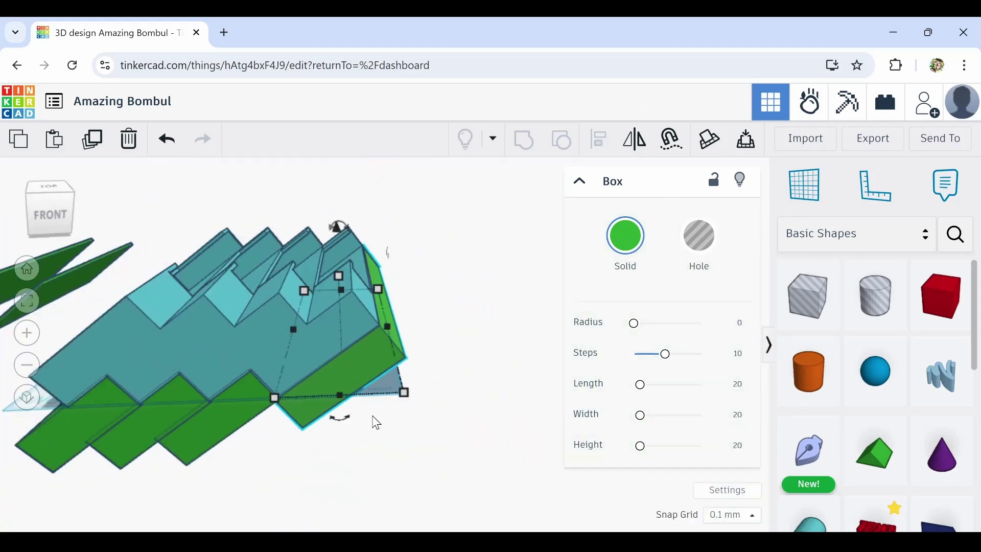
# Add a wedge beside the holder and stretch it along the length of the green box on the right side
pyautogui.scroll(-3, 375, 420)
pyautogui.click(389, 397)
pyautogui.scroll(1, 373, 453)
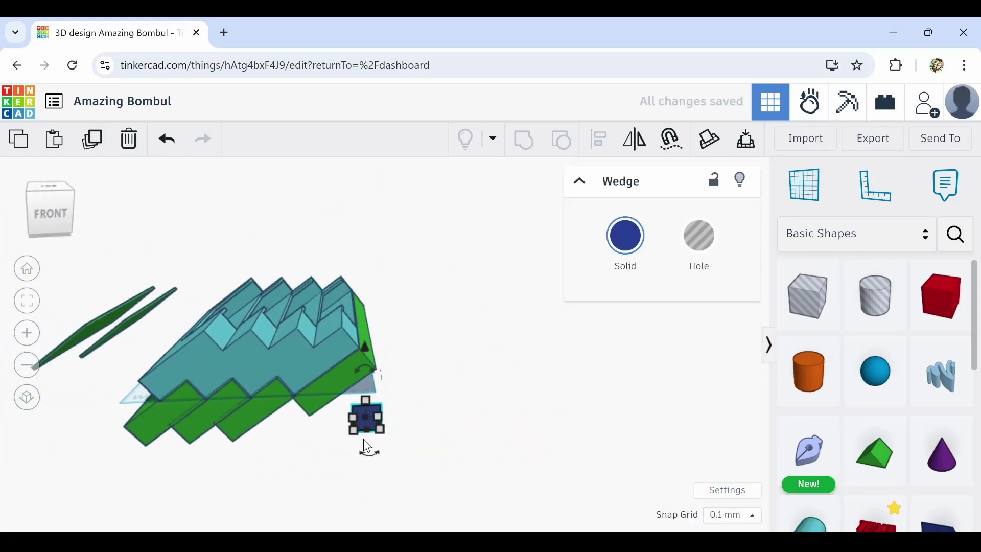
pyautogui.scroll(2, 381, 453)
pyautogui.moveTo(376, 454)
pyautogui.moveTo(372, 449); pyautogui.dragTo(364, 312)
pyautogui.moveTo(442, 412); pyautogui.dragTo(362, 422, button='right')
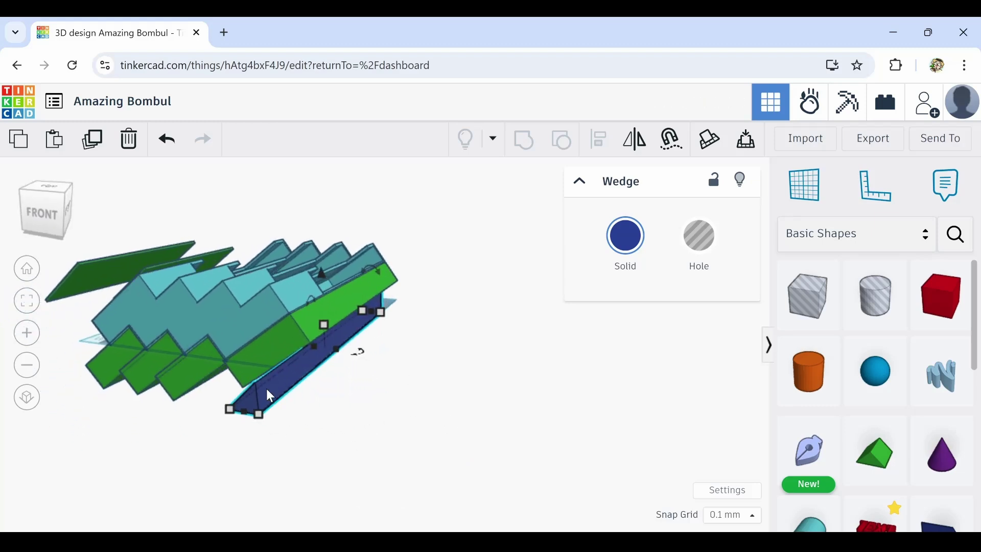
# Move the wedge up against the right-hand green box and adjust its cross-section to support the sloped side
pyautogui.moveTo(271, 396); pyautogui.dragTo(279, 370)
pyautogui.moveTo(319, 413); pyautogui.dragTo(300, 406, button='right')
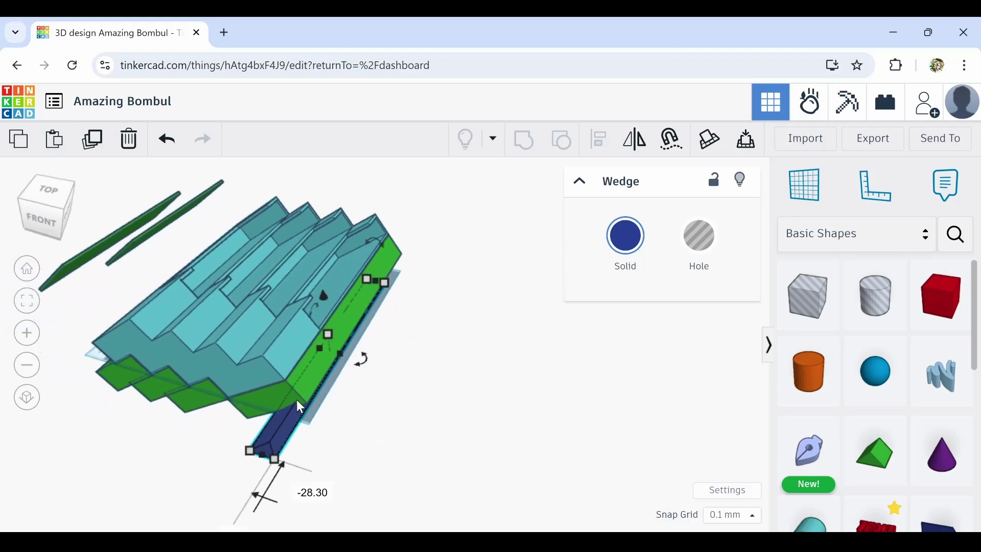
pyautogui.moveTo(260, 364); pyautogui.dragTo(326, 353, button='right')
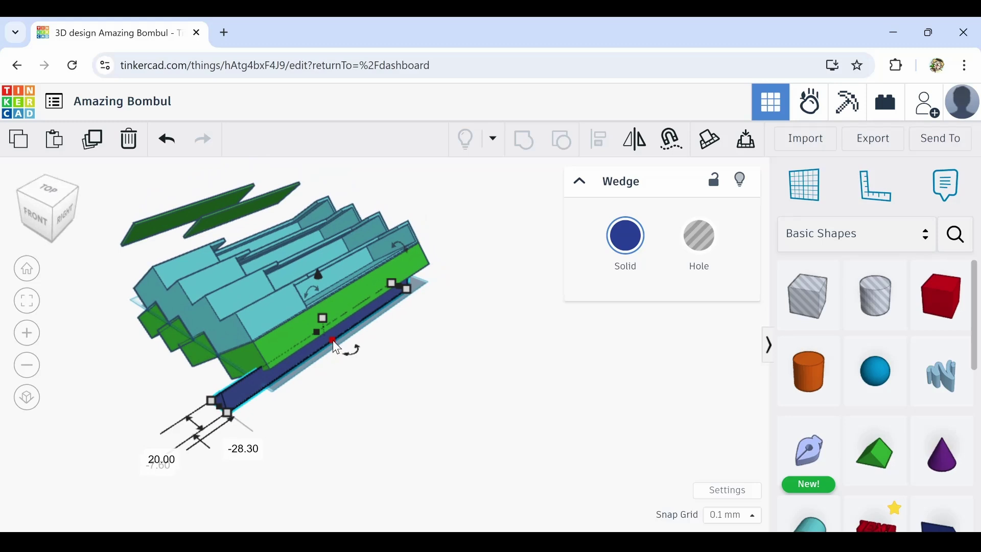
pyautogui.moveTo(334, 340); pyautogui.dragTo(334, 307)
pyautogui.moveTo(334, 307); pyautogui.dragTo(407, 359, button='right')
# Nudge the wedge left until it tucks under the sloping right-hand green box
pyautogui.press('Left')
pyautogui.press('Left')
pyautogui.press('Left')
pyautogui.press('Left')
pyautogui.press('Left')
pyautogui.press('Left')
pyautogui.press('Left')
pyautogui.press('Left')
pyautogui.press('Left')
pyautogui.press('Left')
pyautogui.press('Left')
pyautogui.press('Left')
pyautogui.press('Left')
pyautogui.press('Left')
pyautogui.press('Left')
pyautogui.press('Left')
pyautogui.press('Left')
pyautogui.press('Left')
pyautogui.press('Left')
pyautogui.press('Left')
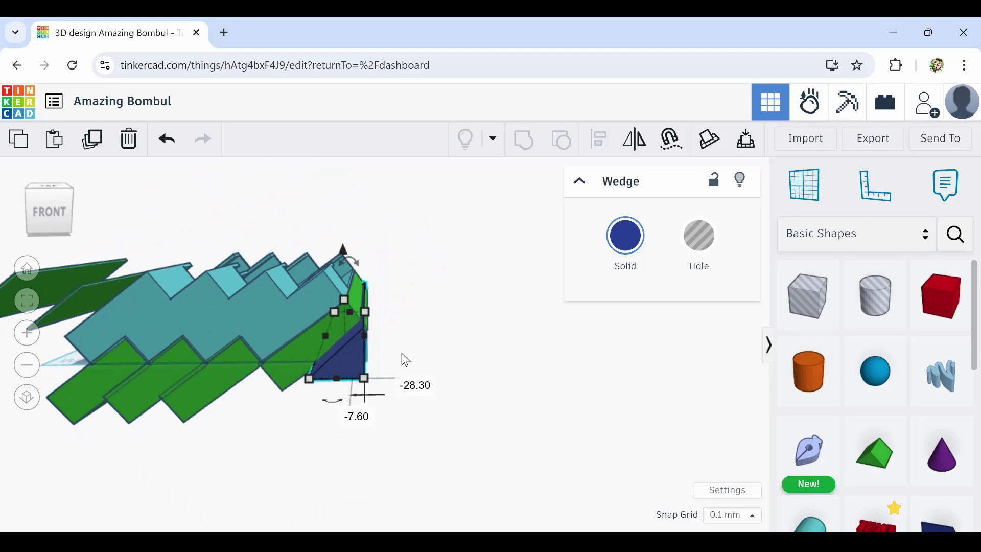
pyautogui.moveTo(377, 396); pyautogui.dragTo(308, 403, button='right')
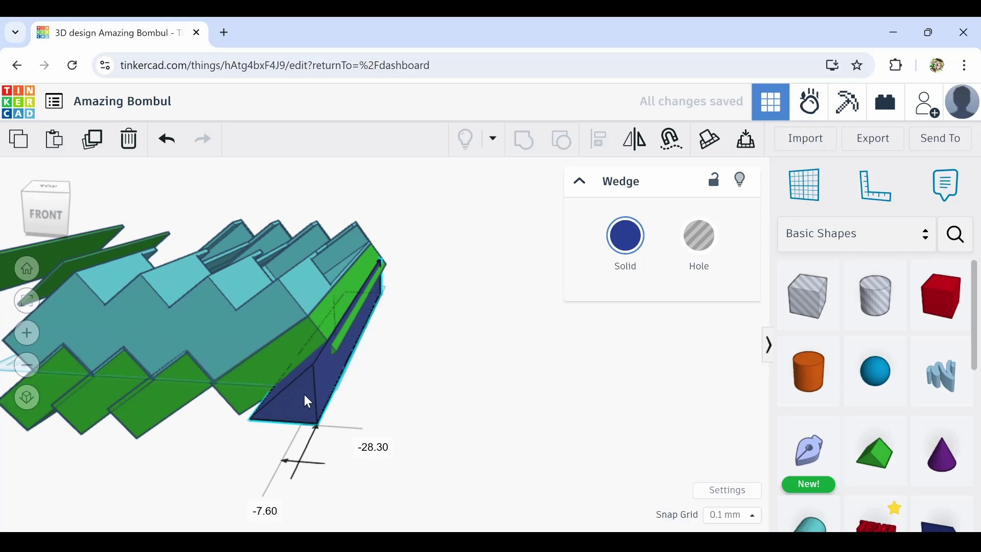
# Fit the wedge to the right-hand green box, adjusting its height and setting its length to about 215.4 mm
pyautogui.moveTo(315, 375); pyautogui.dragTo(323, 367)
pyautogui.moveTo(393, 375); pyautogui.dragTo(346, 341, button='right')
pyautogui.scroll(5, 439, 281)
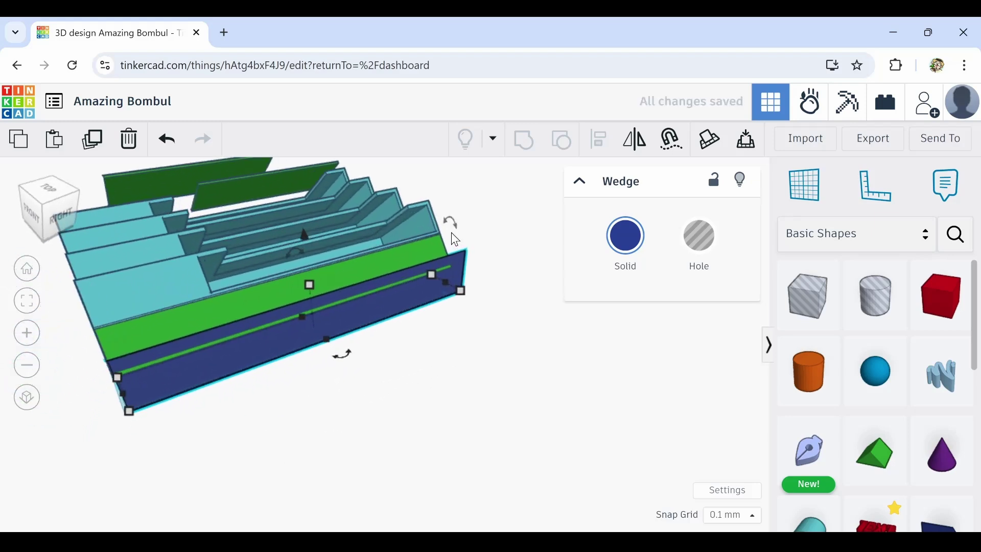
pyautogui.moveTo(442, 281)
pyautogui.mouseDown()
pyautogui.moveTo(420, 295)
pyautogui.moveTo(428, 293)
pyautogui.mouseUp()
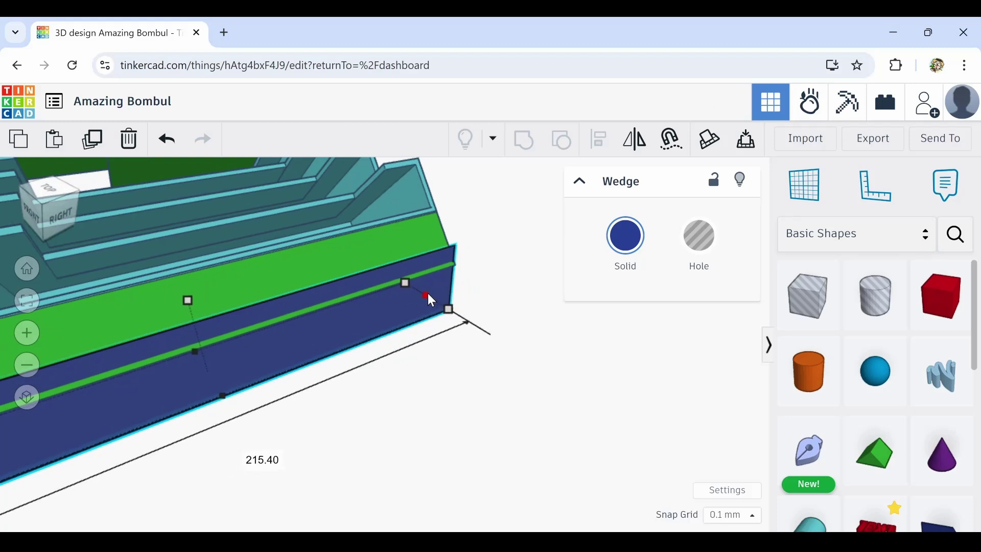
pyautogui.moveTo(188, 301); pyautogui.dragTo(192, 308)
pyautogui.moveTo(192, 308); pyautogui.dragTo(271, 372, button='right')
pyautogui.moveTo(292, 372); pyautogui.dragTo(303, 370, button='right')
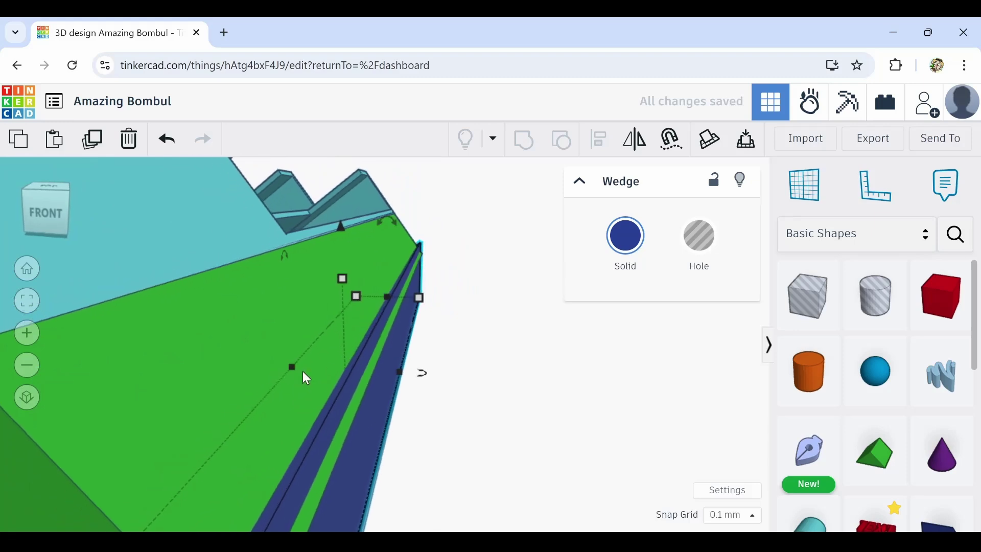
# Nudge the wedge slightly right to cover the green box's exposed edge and set its height to 22.3 mm
pyautogui.press('Right')
pyautogui.press('Right')
pyautogui.press('Right')
pyautogui.press('Right')
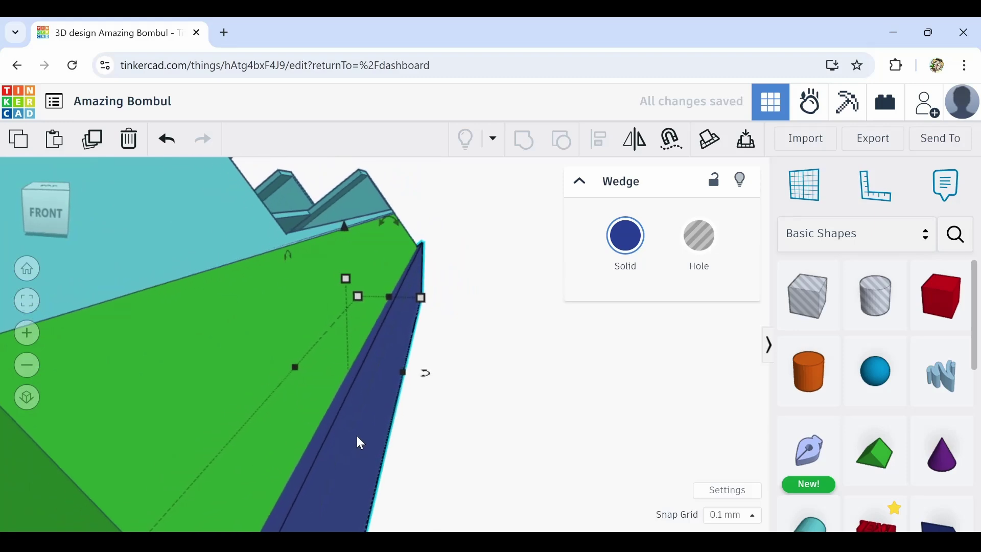
pyautogui.moveTo(343, 295)
pyautogui.moveTo(339, 289); pyautogui.dragTo(359, 258, button='right')
pyautogui.moveTo(360, 258); pyautogui.dragTo(363, 262)
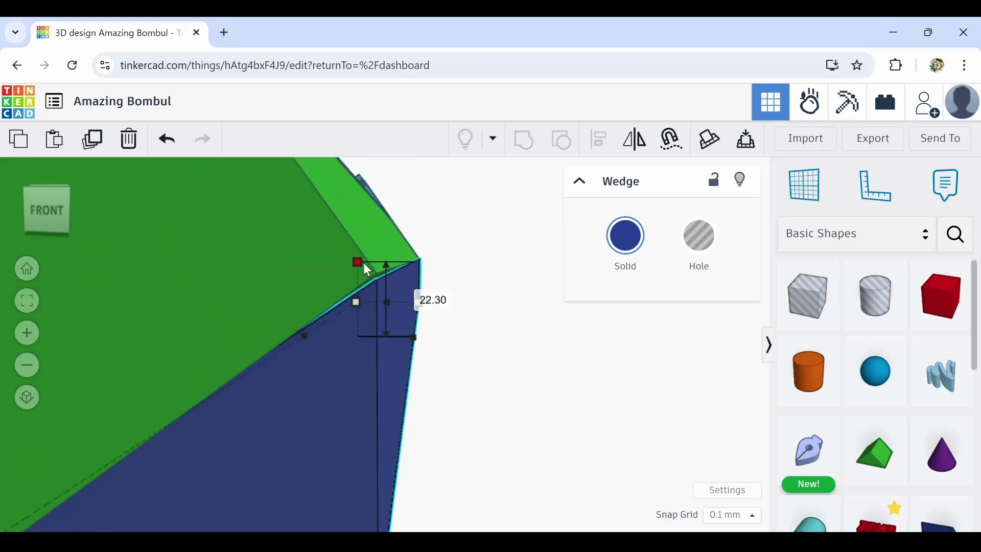
# Group the wedge and the right-hand green box with the teal holder
pyautogui.moveTo(457, 424)
pyautogui.mouseDown(button='right')
pyautogui.moveTo(468, 430)
pyautogui.moveTo(440, 427)
pyautogui.mouseUp(button='right')
pyautogui.keyDown('shift'); pyautogui.click(357, 307); pyautogui.keyUp('shift')
pyautogui.moveTo(380, 436); pyautogui.dragTo(389, 429, button='right')
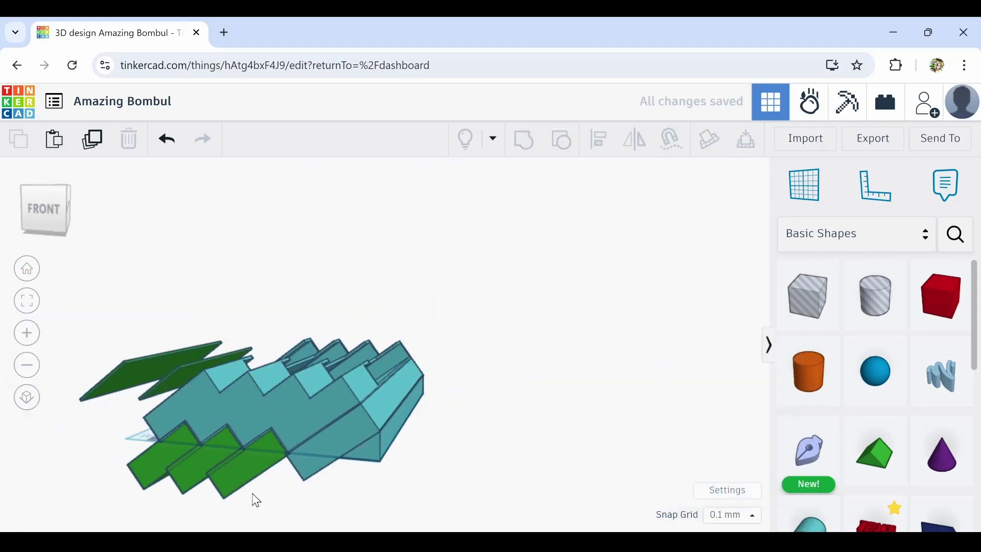
# Add a hole box and enlarge it to run along the holder's right side
pyautogui.moveTo(254, 499); pyautogui.dragTo(453, 462, button='right')
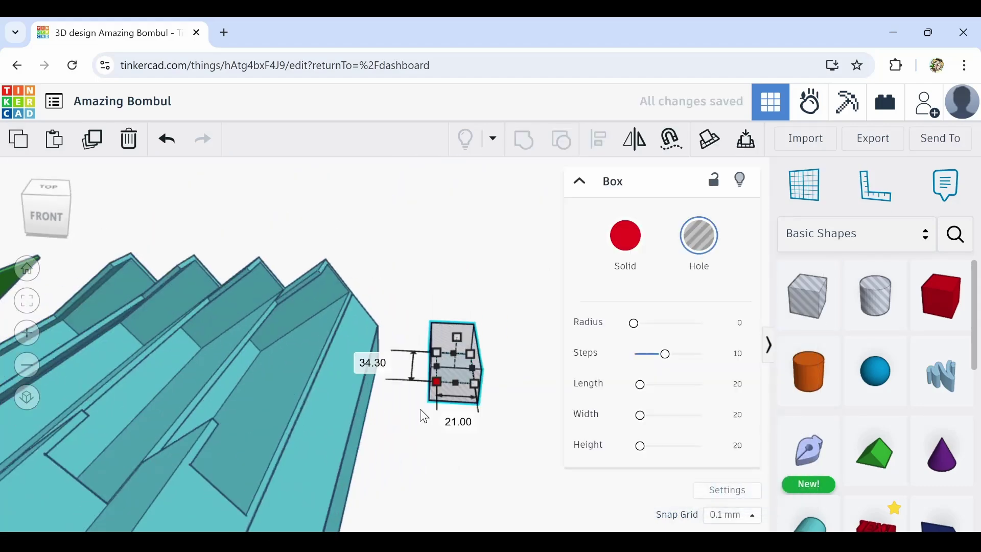
pyautogui.moveTo(420, 410); pyautogui.dragTo(301, 516)
pyautogui.moveTo(420, 381); pyautogui.dragTo(424, 313)
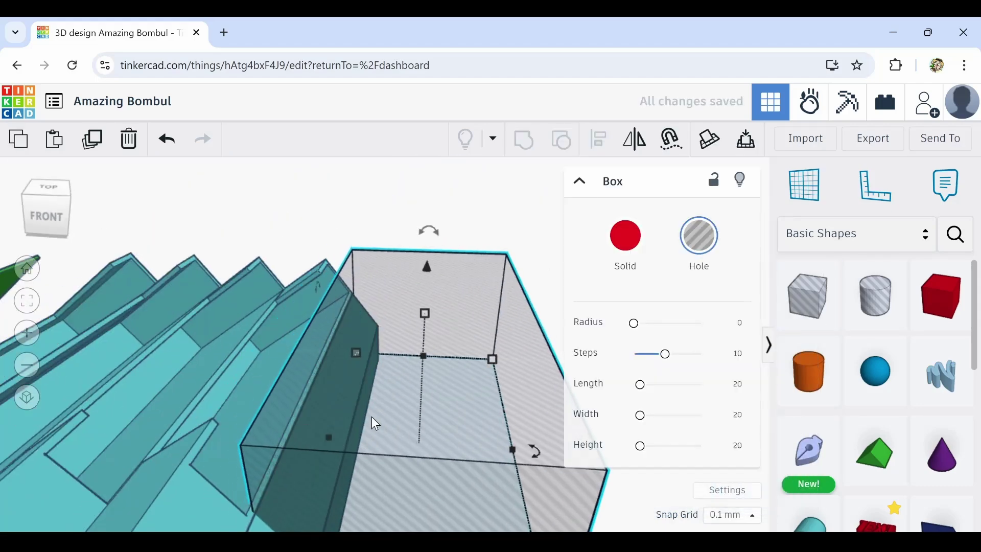
pyautogui.scroll(-4, 373, 422)
# Duplicate the hole box and stretch the copy below the workplane under the whole holder
pyautogui.hotkey('ctrl', 'd')
pyautogui.moveTo(439, 470); pyautogui.dragTo(302, 412)
pyautogui.scroll(5, 388, 357)
pyautogui.click(383, 240)
pyautogui.moveTo(128, 204); pyautogui.dragTo(378, 212, button='middle')
# Replace the wedge on the holder's left side with a solid green box fitted along that edge
pyautogui.click(211, 368)
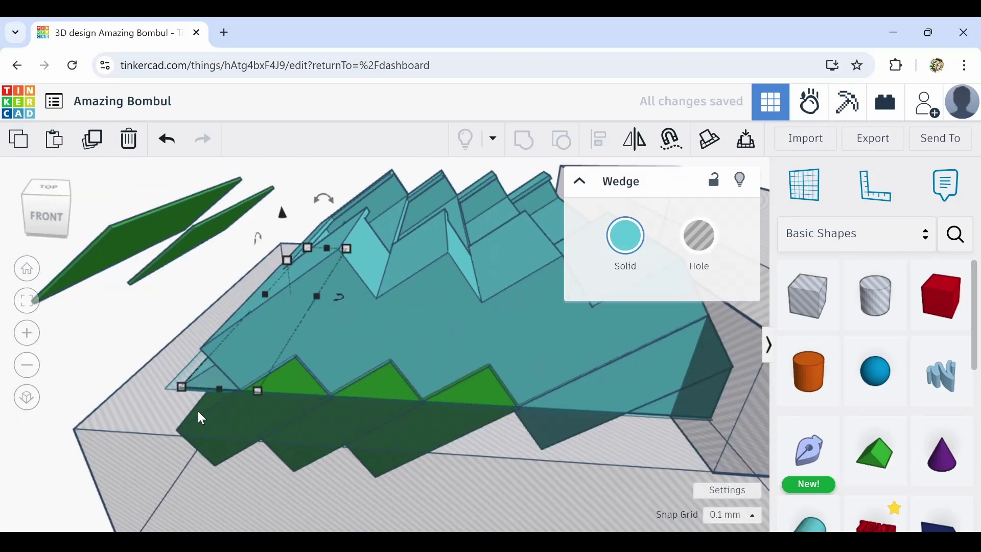
pyautogui.press('Delete')
pyautogui.click(212, 378)
pyautogui.scroll(5, 203, 381)
pyautogui.moveTo(203, 381); pyautogui.dragTo(266, 370)
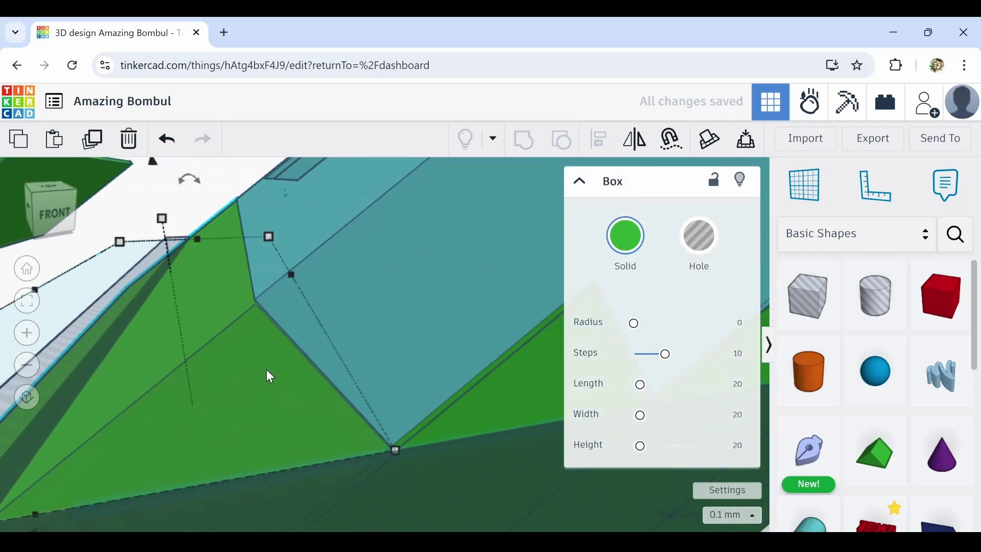
pyautogui.moveTo(246, 396)
pyautogui.mouseDown(button='right')
pyautogui.moveTo(285, 394)
pyautogui.moveTo(258, 388)
pyautogui.mouseUp(button='right')
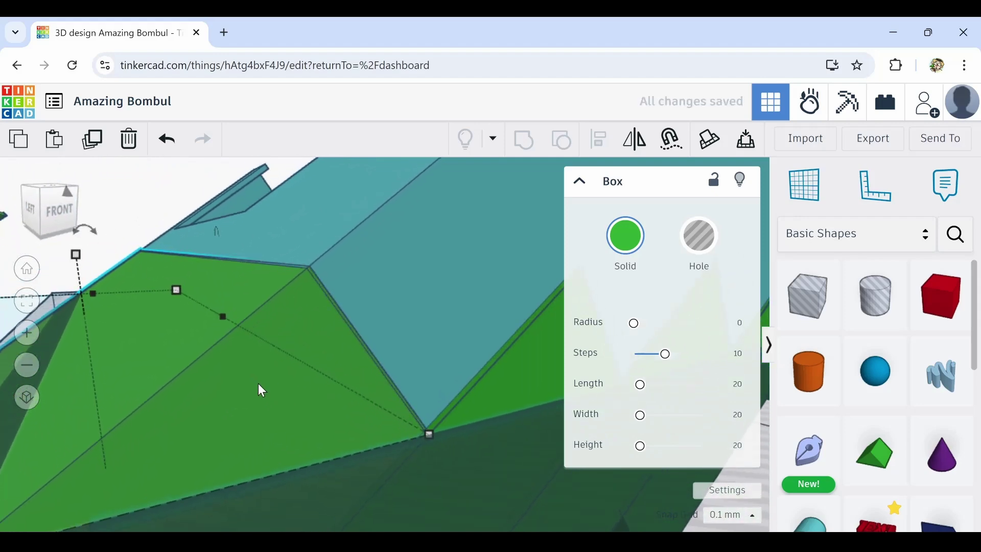
pyautogui.scroll(-4, 262, 391)
pyautogui.scroll(-2, 447, 425)
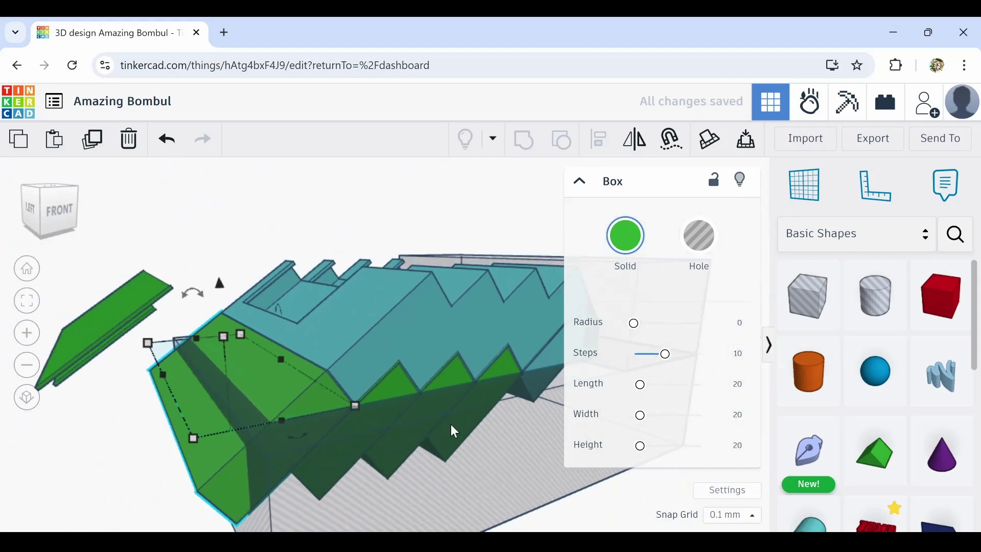
pyautogui.moveTo(454, 427); pyautogui.dragTo(328, 455, button='right')
pyautogui.scroll(-1, 344, 462)
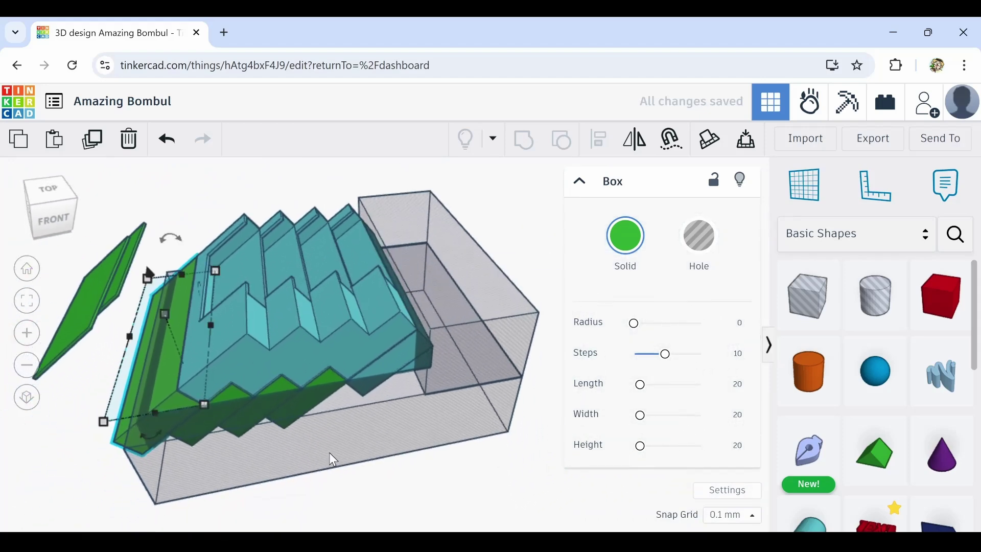
# Duplicate the hole box on the holder's right side and move the copy across to cover the outer left side
pyautogui.scroll(2, 473, 308)
pyautogui.click(469, 376)
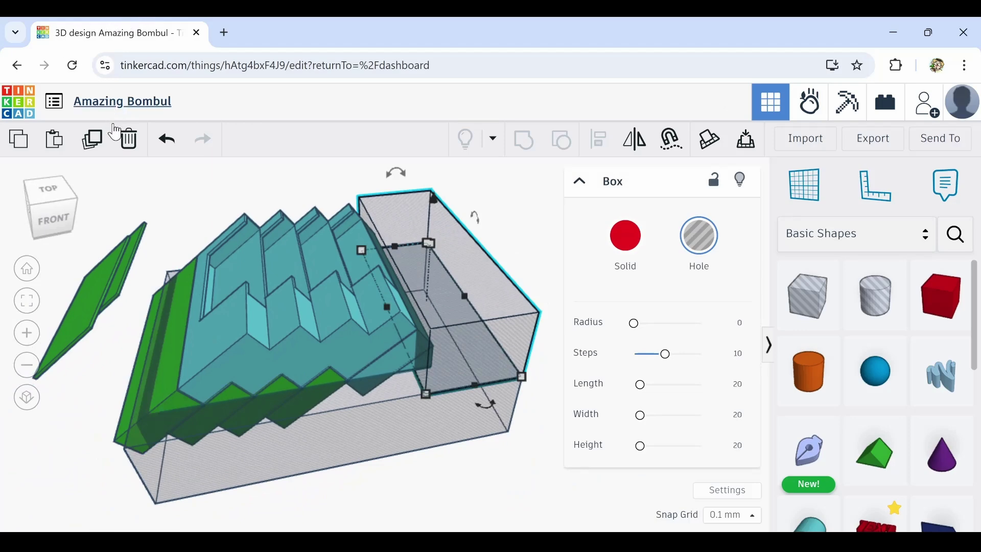
pyautogui.click(103, 145)
pyautogui.press('Left')
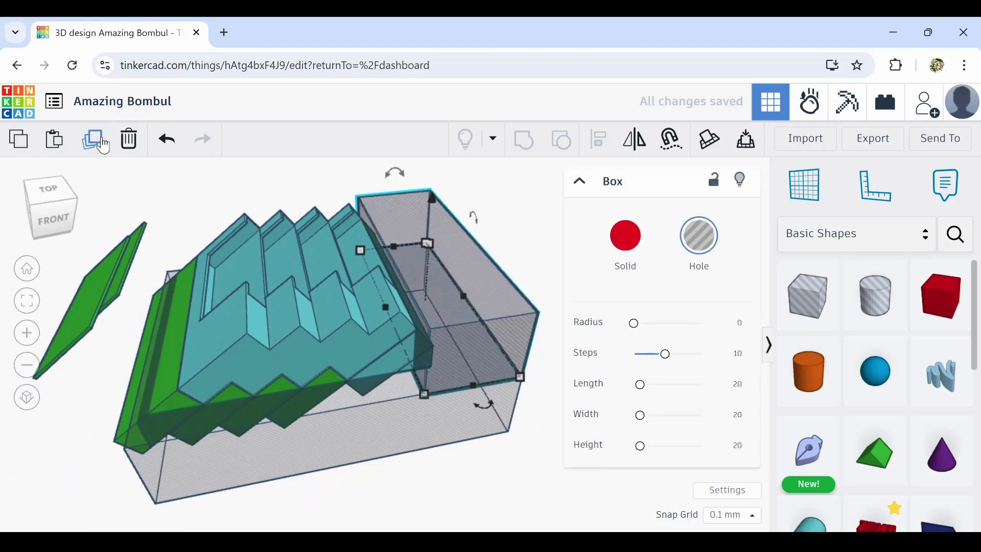
pyautogui.press('Left')
pyautogui.press('Left')
pyautogui.press('Left')
pyautogui.press('Left')
pyautogui.press('Left')
pyautogui.press('Left')
pyautogui.press('Left')
pyautogui.press('Left')
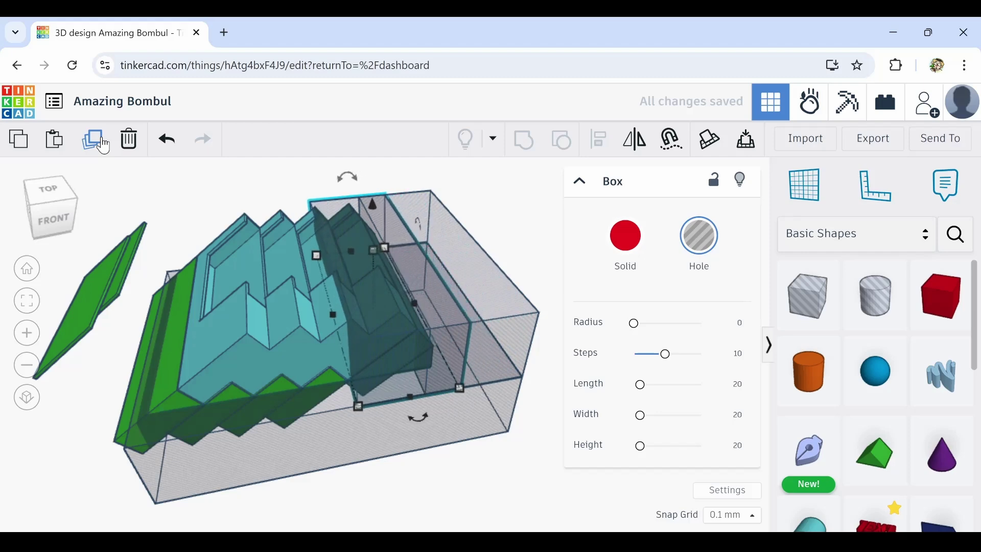
pyautogui.press('Left')
pyautogui.press('Left')
pyautogui.press('Left')
pyautogui.press('Left')
pyautogui.press('Left')
pyautogui.press('Left')
pyautogui.press('Left')
pyautogui.press('Left')
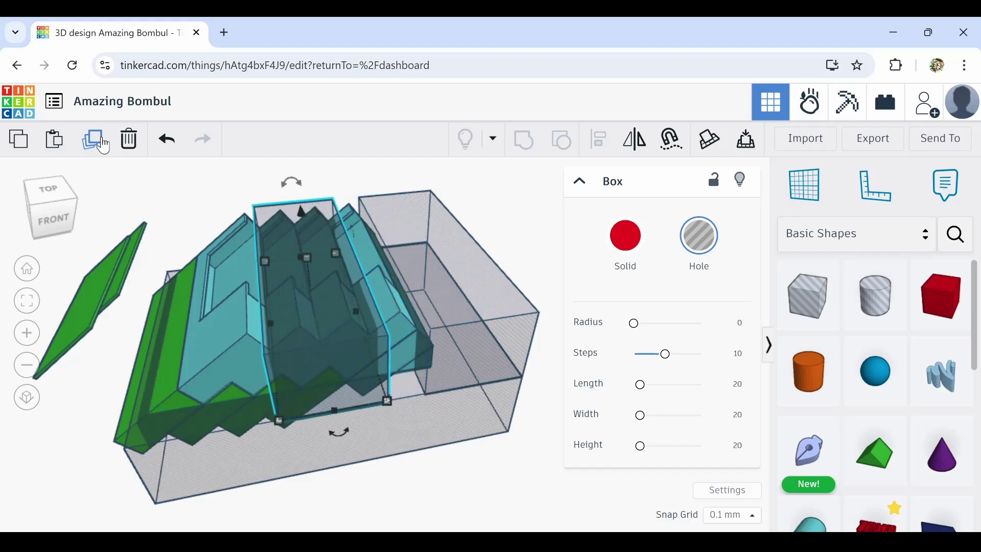
pyautogui.press('Left')
pyautogui.press('Left')
pyautogui.press('Left')
pyautogui.press('Left')
pyautogui.press('Left')
pyautogui.press('Left')
pyautogui.press('Left')
pyautogui.press('Left')
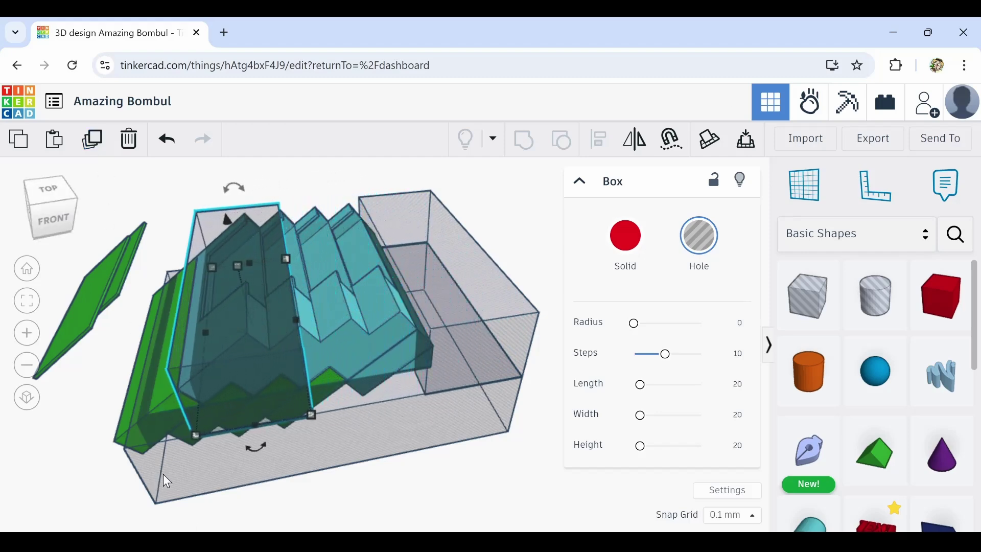
pyautogui.press('Left')
pyautogui.press('Left')
pyautogui.press('Left')
pyautogui.press('Left')
pyautogui.press('Left')
pyautogui.press('Left')
pyautogui.press('Left')
pyautogui.press('Left')
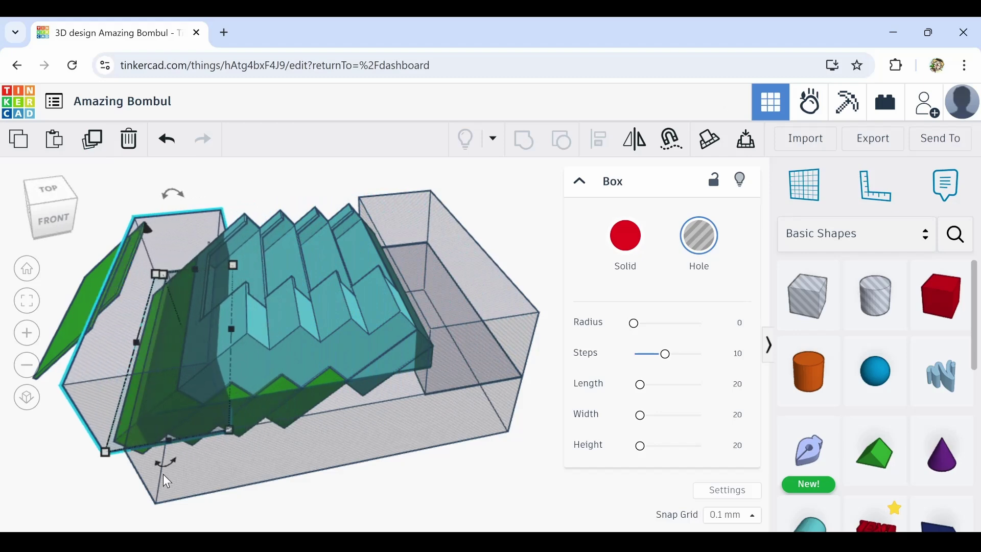
pyautogui.scroll(10, 188, 413)
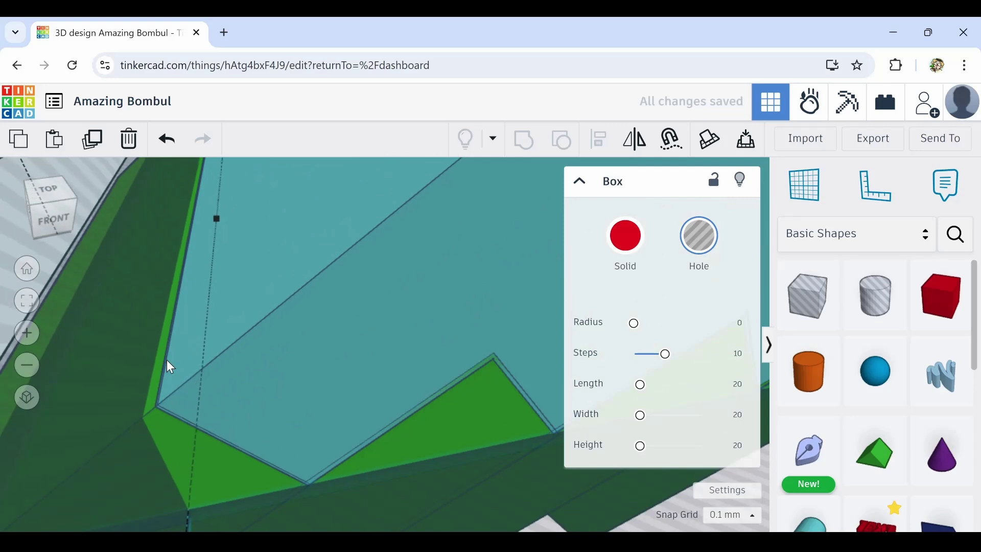
pyautogui.scroll(-3, 182, 434)
pyautogui.scroll(-5, 183, 433)
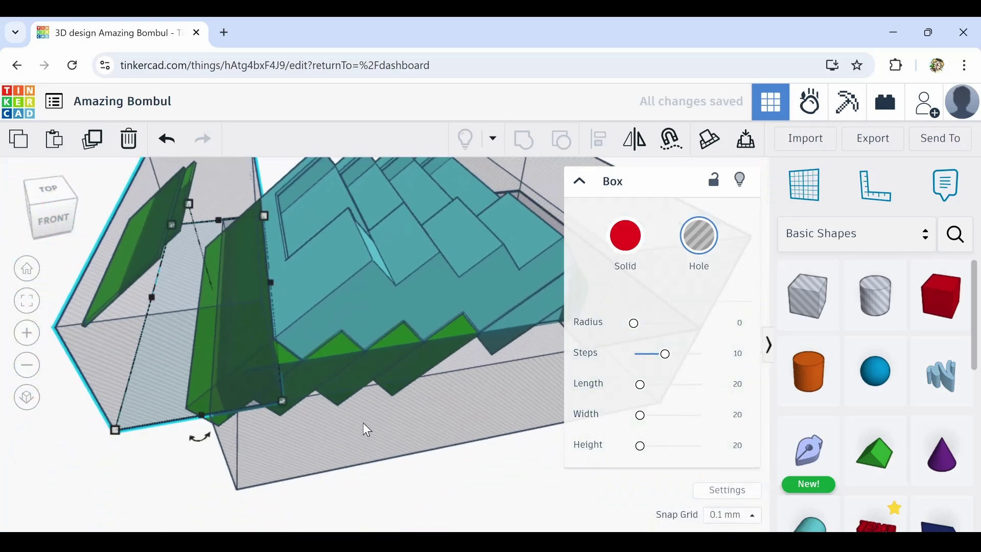
# Widen the underside hole box beyond the holder's left edge
pyautogui.click(363, 425)
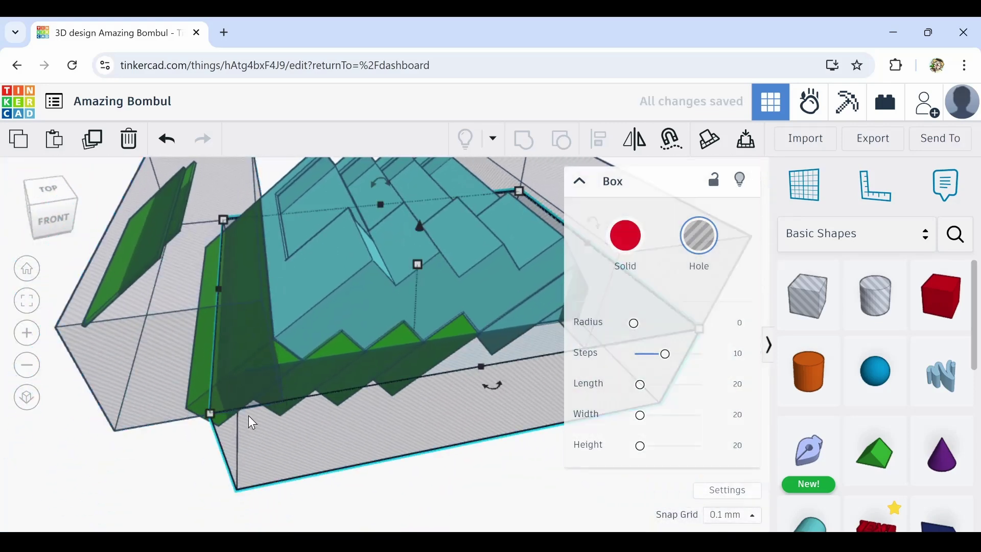
pyautogui.moveTo(220, 290); pyautogui.dragTo(171, 297)
pyautogui.moveTo(243, 343); pyautogui.dragTo(414, 413, button='right')
pyautogui.scroll(-5, 406, 459)
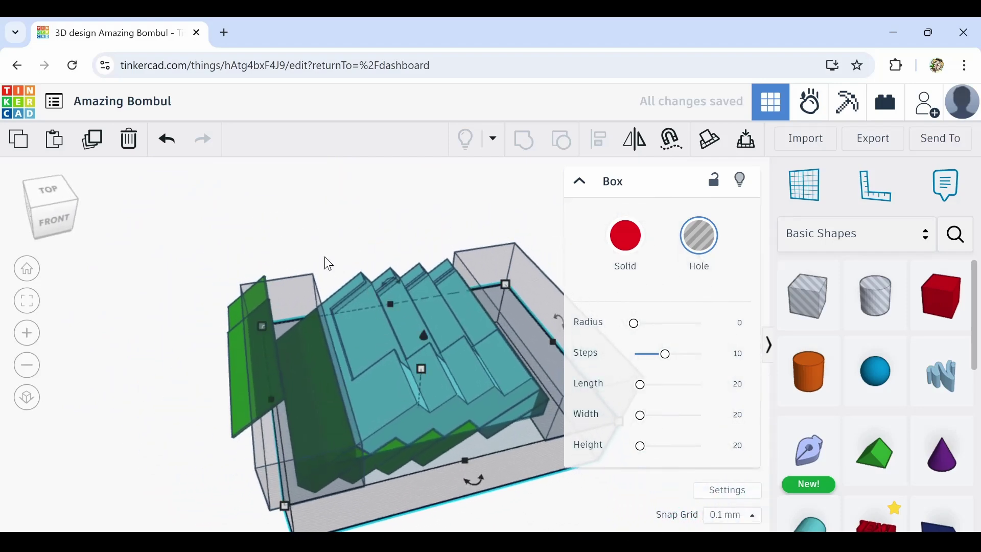
# Group the holder, its green side pieces and the three hole boxes into one trimmed shape, and colour it light teal
pyautogui.moveTo(341, 318); pyautogui.dragTo(554, 519)
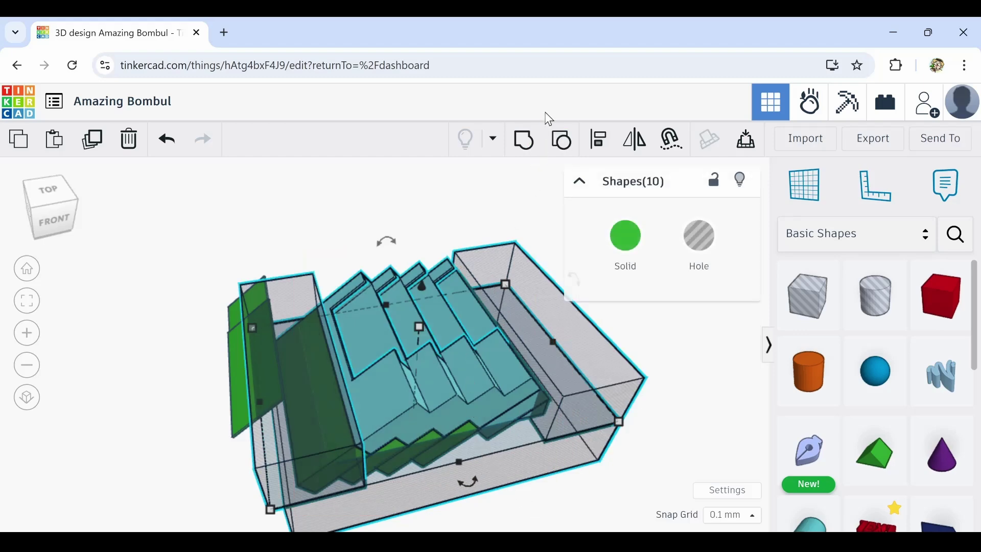
pyautogui.click(527, 141)
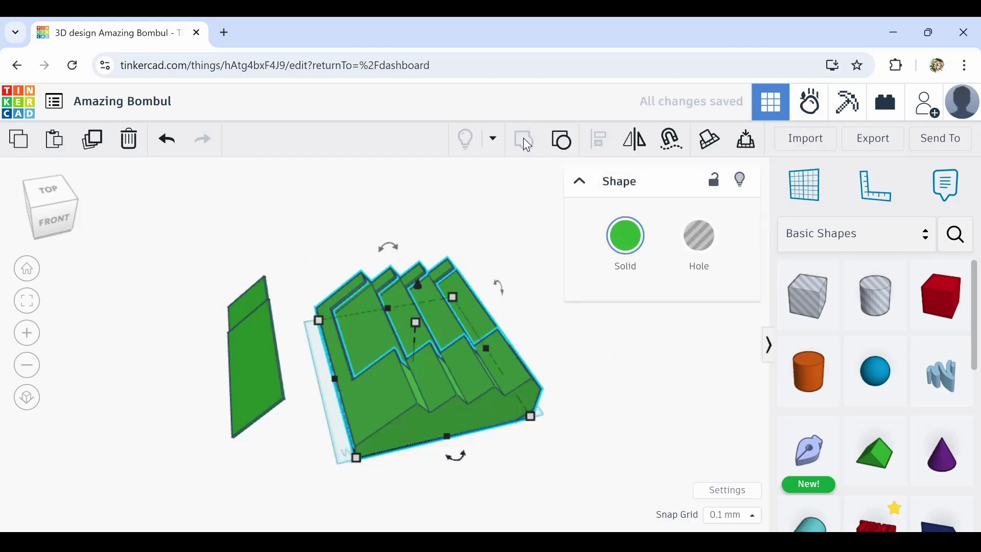
pyautogui.click(624, 236)
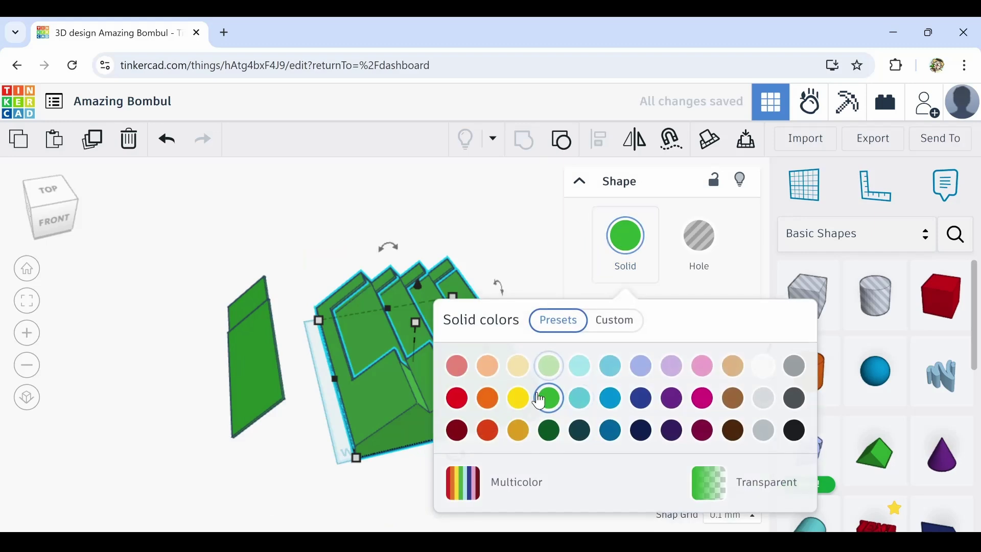
pyautogui.click(580, 400)
# Examine the trimmed holder's front, lower right corner, base edges and slots from several angles
pyautogui.moveTo(459, 448); pyautogui.dragTo(448, 323, button='right')
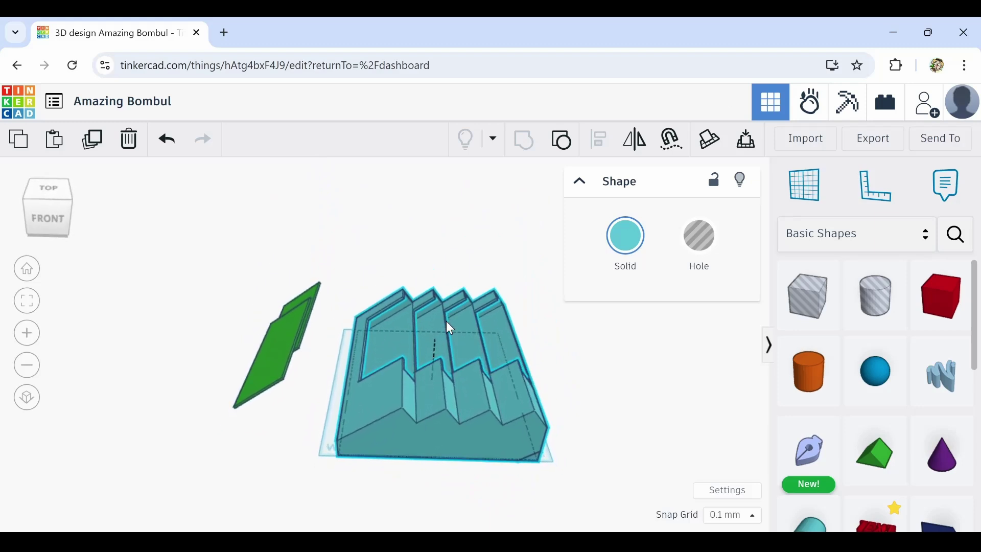
pyautogui.scroll(5, 510, 495)
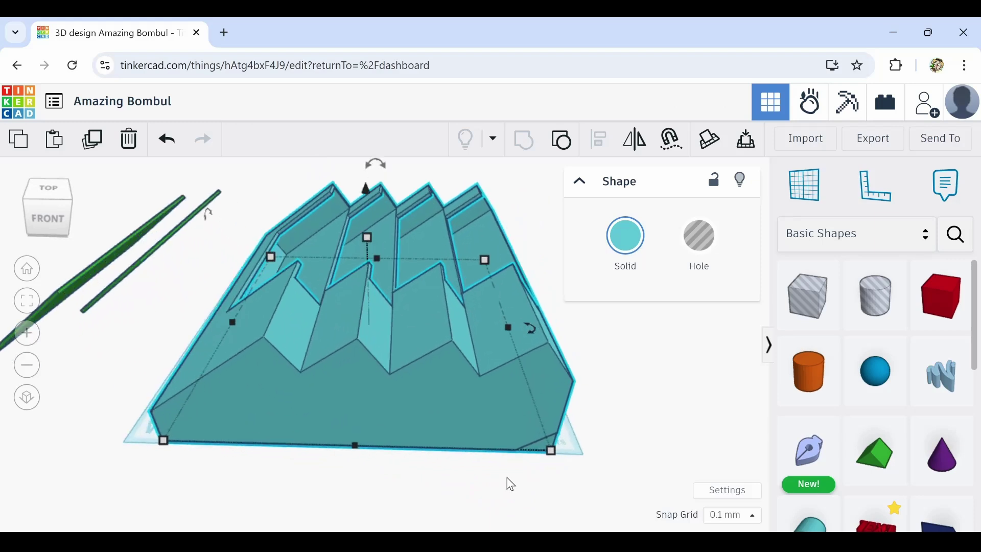
pyautogui.scroll(3, 510, 494)
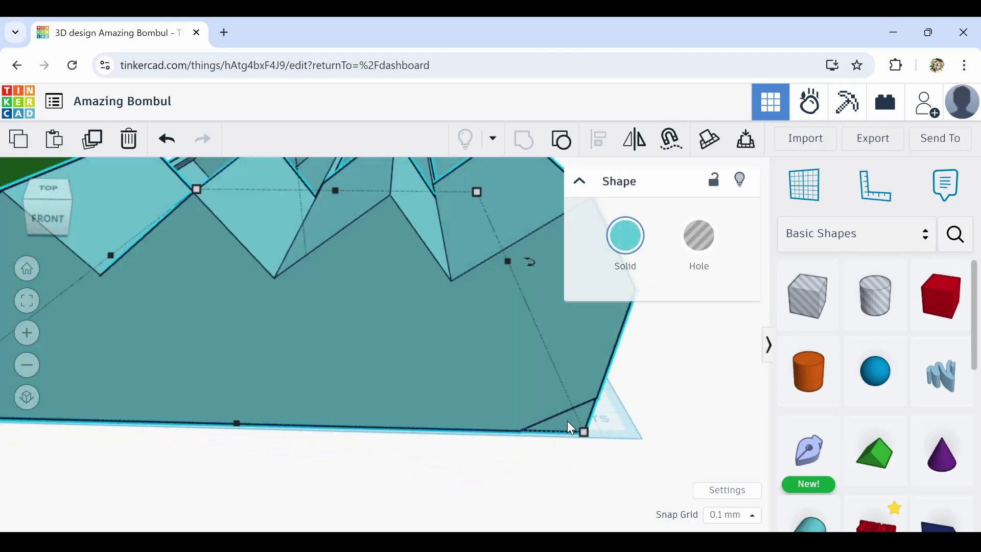
pyautogui.moveTo(574, 431); pyautogui.dragTo(255, 240, button='right')
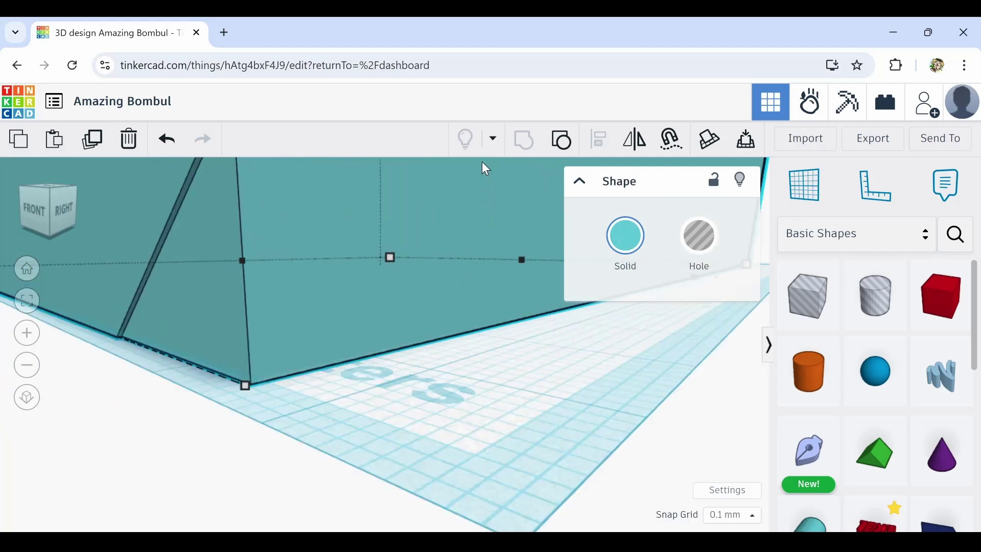
pyautogui.click(558, 145)
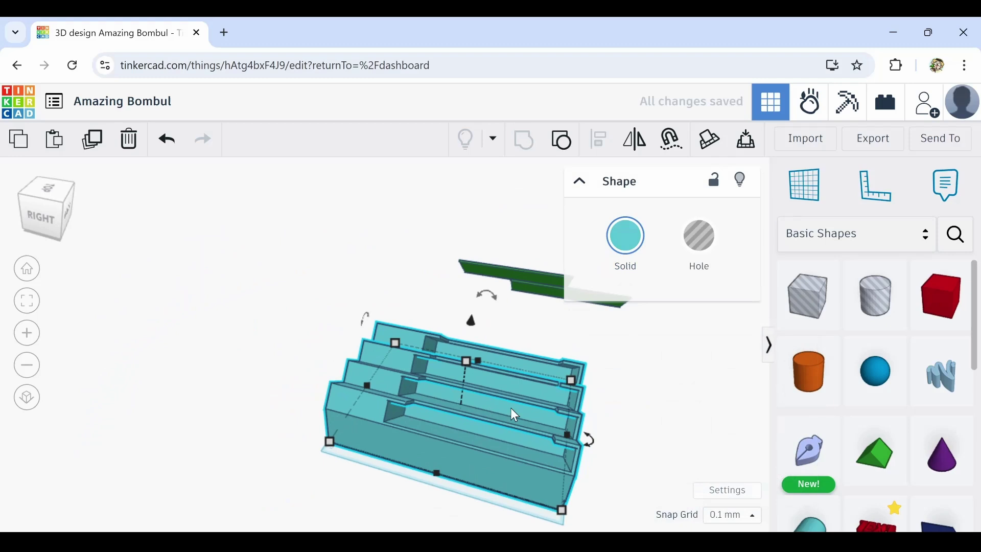
pyautogui.moveTo(515, 415); pyautogui.dragTo(485, 418, button='right')
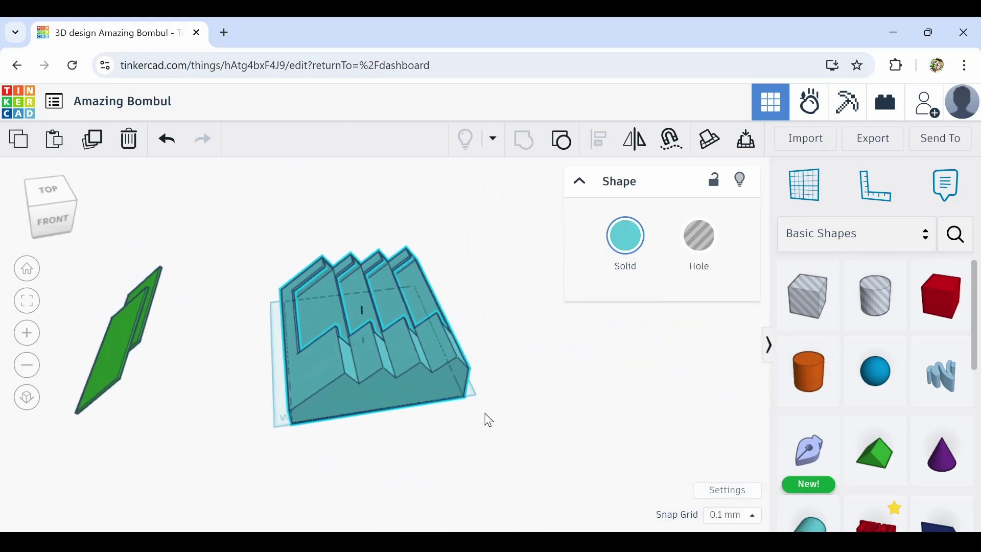
pyautogui.scroll(5, 329, 353)
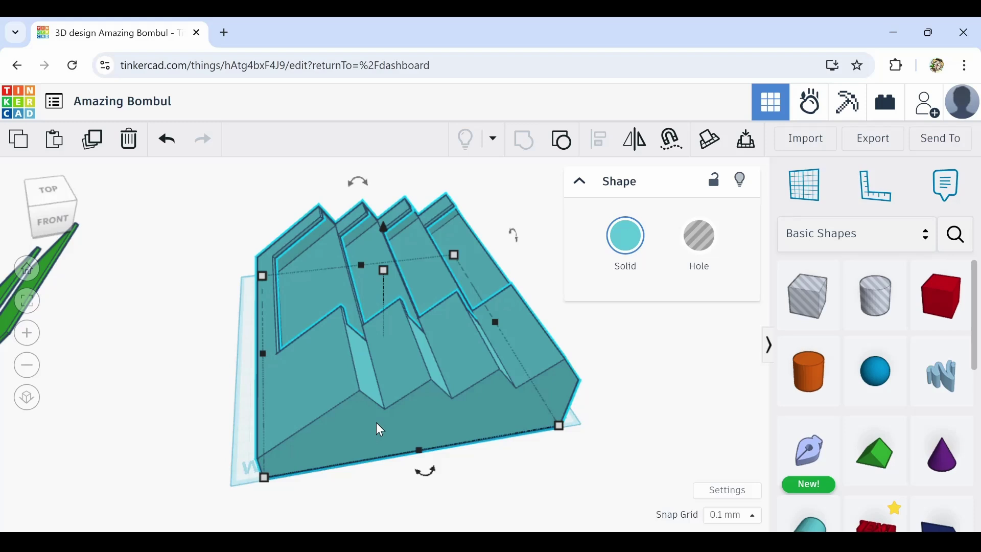
pyautogui.moveTo(376, 422); pyautogui.dragTo(340, 421, button='right')
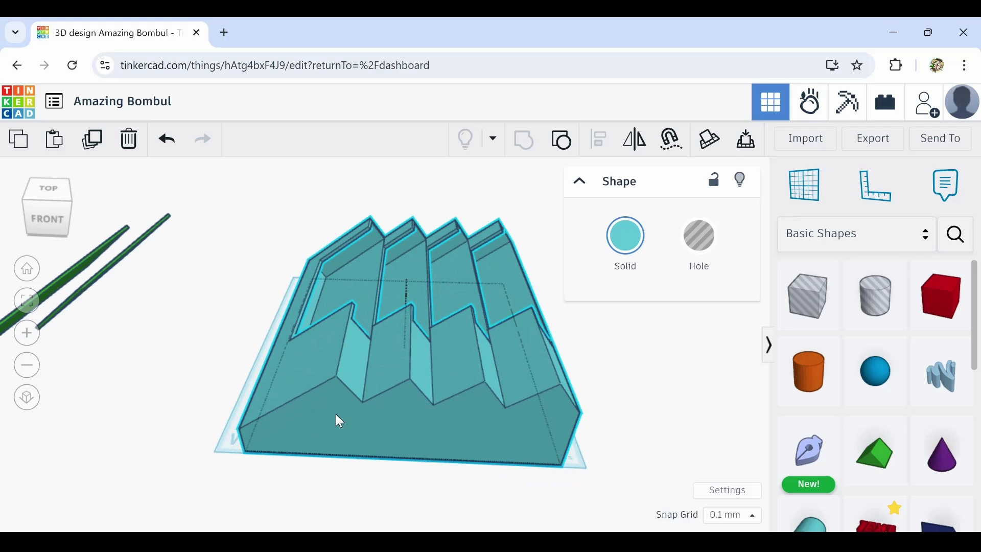
pyautogui.click(340, 419)
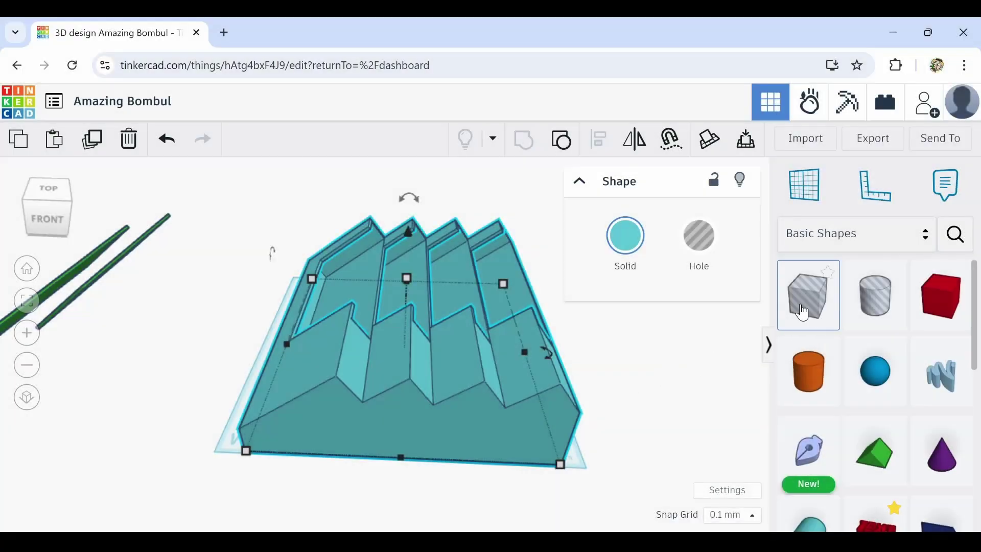
# Add a hole box at the holder's front right corner, lengthen it to about 50 mm and raise it 36.7 mm above the workplane
pyautogui.moveTo(751, 373); pyautogui.dragTo(578, 452)
pyautogui.moveTo(550, 481); pyautogui.dragTo(329, 509, button='right')
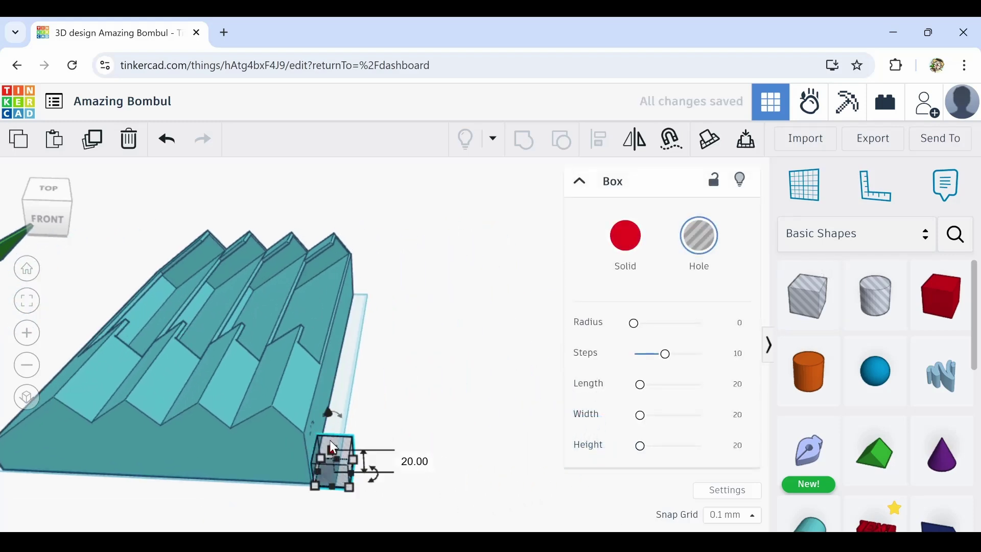
pyautogui.moveTo(331, 448)
pyautogui.mouseDown(button='right')
pyautogui.moveTo(340, 466)
pyautogui.moveTo(307, 466)
pyautogui.moveTo(319, 433)
pyautogui.mouseUp(button='right')
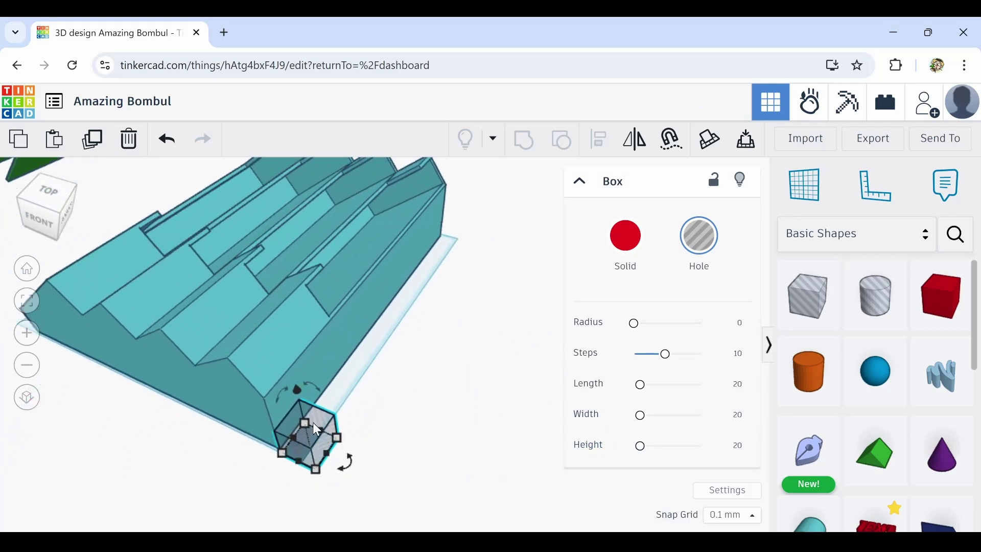
pyautogui.moveTo(324, 432); pyautogui.dragTo(371, 406)
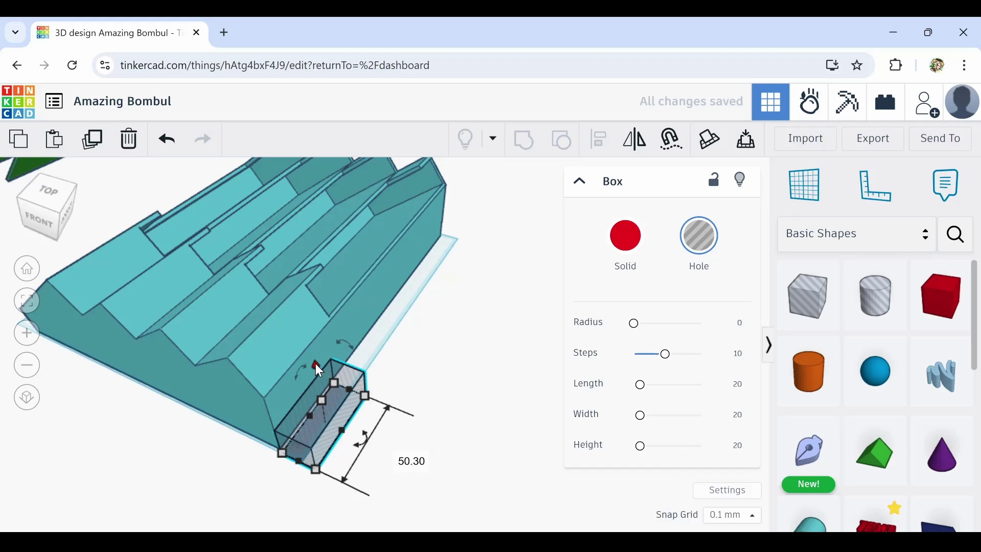
pyautogui.moveTo(316, 364); pyautogui.dragTo(305, 301)
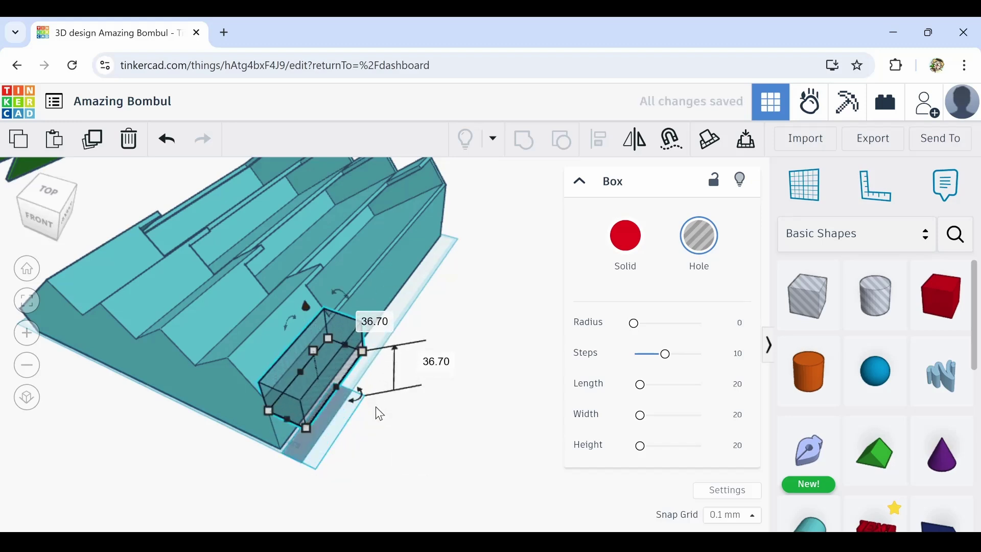
# Extend the raised hole box past the holder's front face and increase its height to about 38 mm
pyautogui.moveTo(376, 410); pyautogui.dragTo(245, 387, button='right')
pyautogui.scroll(5, 245, 293)
pyautogui.moveTo(274, 261); pyautogui.dragTo(271, 324, button='right')
pyautogui.moveTo(265, 339); pyautogui.dragTo(270, 339)
pyautogui.moveTo(165, 300); pyautogui.dragTo(160, 234)
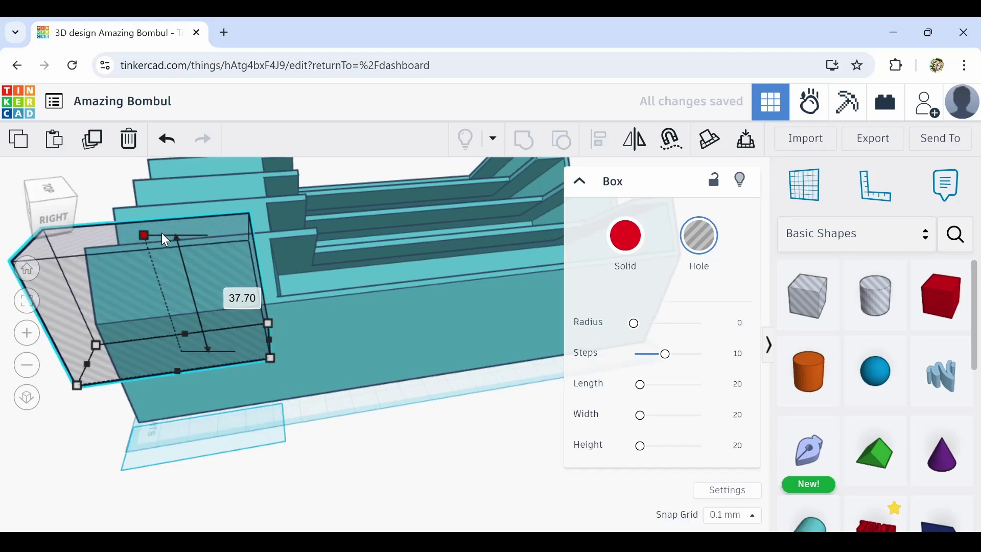
pyautogui.moveTo(153, 317); pyautogui.dragTo(424, 409, button='right')
pyautogui.moveTo(424, 408); pyautogui.dragTo(327, 424)
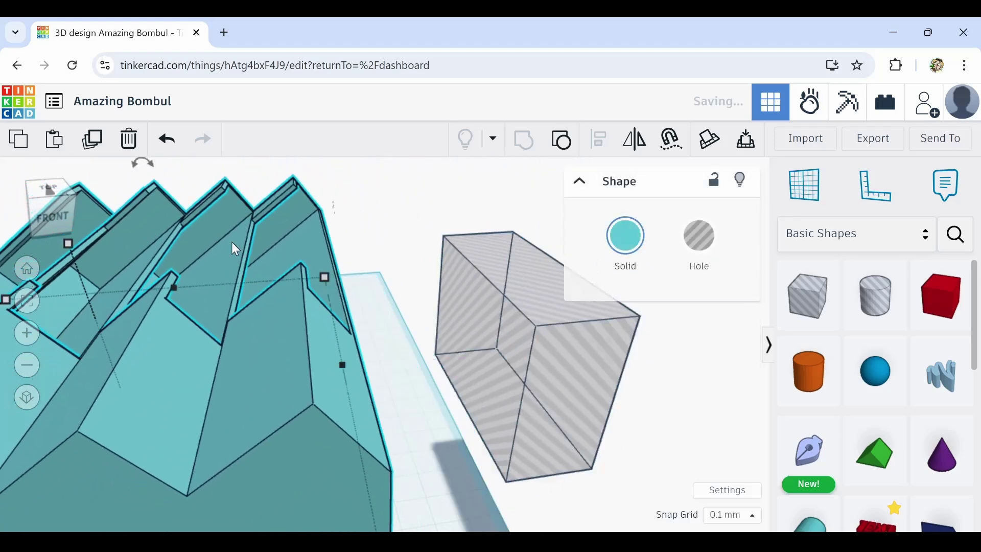
pyautogui.click(169, 148)
# Stretch the raised hole box across the full width of the holder's front, past its left side
pyautogui.click(508, 357)
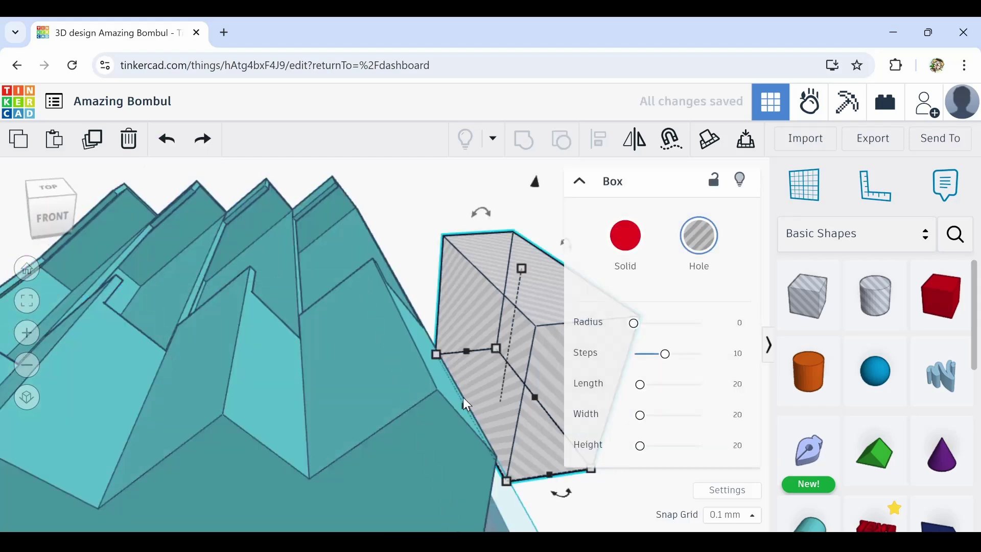
pyautogui.moveTo(462, 405); pyautogui.dragTo(24, 452)
pyautogui.scroll(-4, 231, 453)
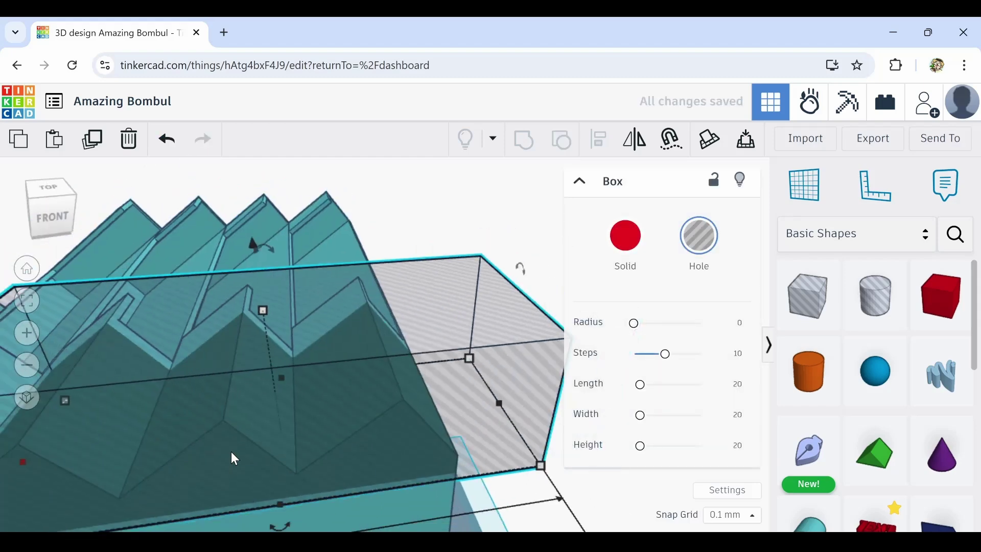
pyautogui.moveTo(230, 454); pyautogui.dragTo(342, 382, button='middle')
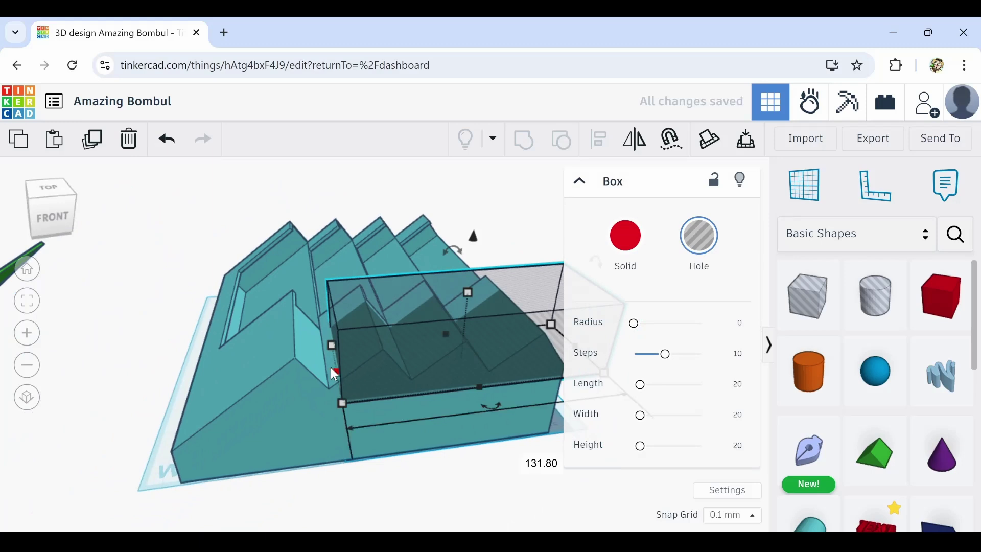
pyautogui.moveTo(337, 370); pyautogui.dragTo(139, 405)
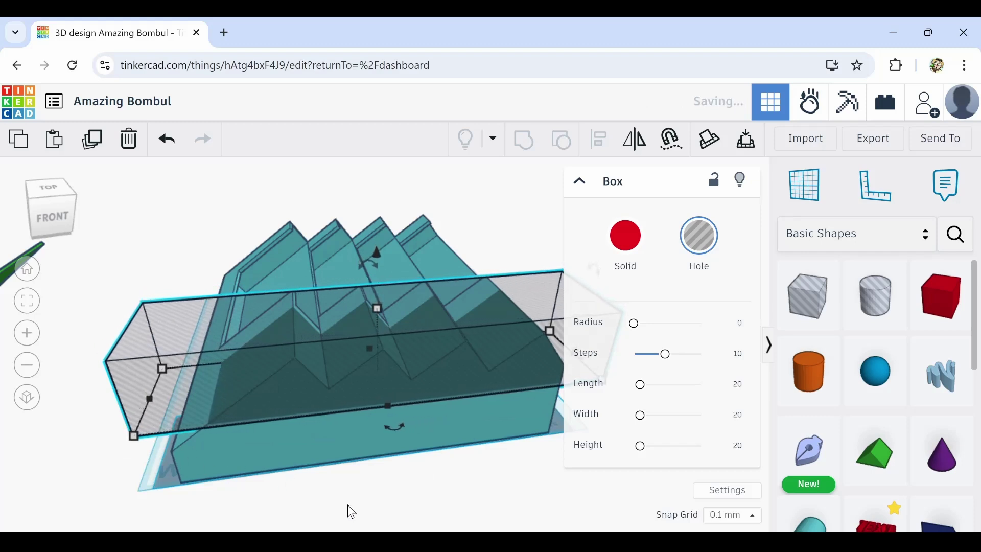
pyautogui.scroll(-2, 346, 509)
pyautogui.moveTo(345, 496)
pyautogui.mouseDown(button='right')
pyautogui.moveTo(367, 469)
pyautogui.moveTo(475, 465)
pyautogui.moveTo(388, 462)
pyautogui.moveTo(362, 494)
pyautogui.mouseUp(button='right')
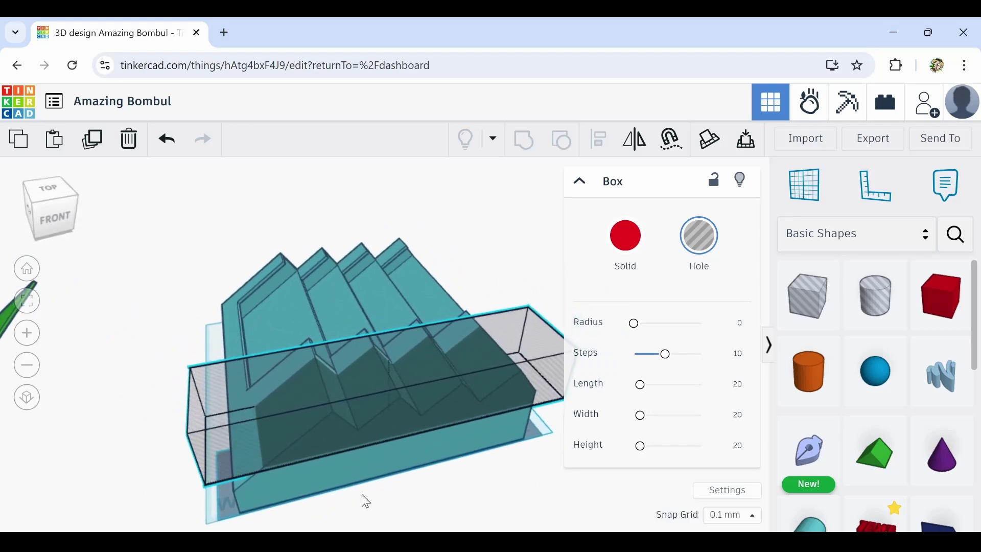
pyautogui.scroll(3, 243, 449)
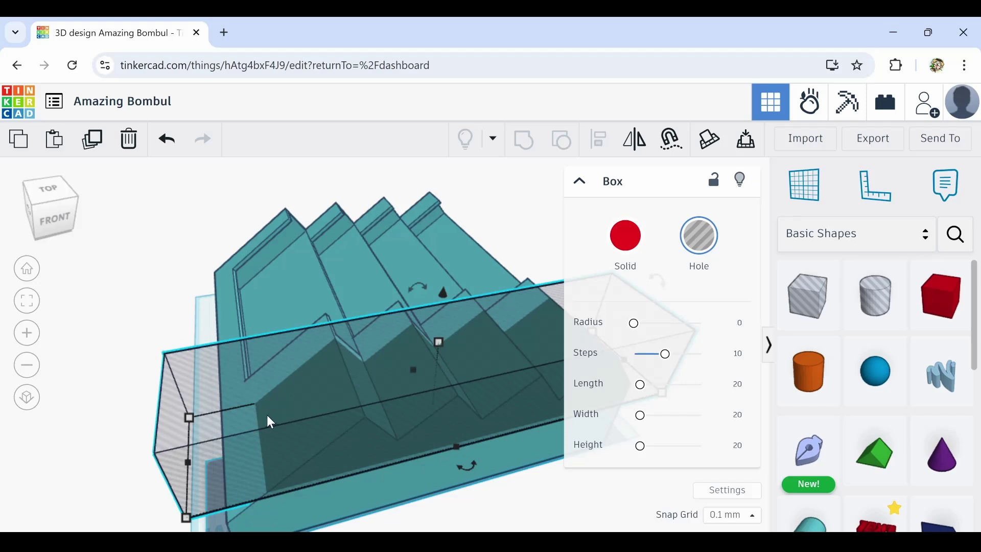
pyautogui.moveTo(362, 434); pyautogui.dragTo(286, 442, button='right')
pyautogui.click(493, 466)
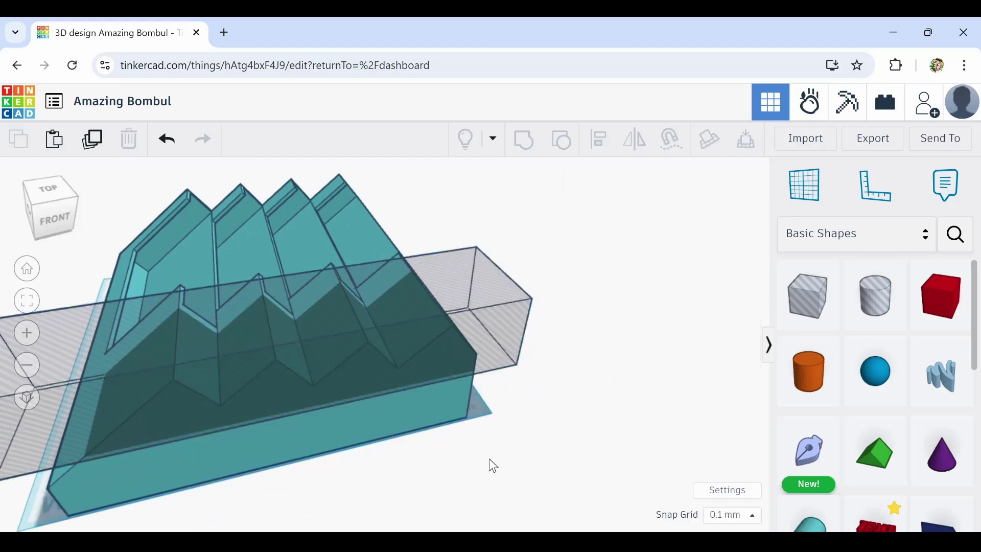
# Group the holder with the long raised hole box to cut a flat ledge across its front
pyautogui.moveTo(362, 302); pyautogui.dragTo(120, 269)
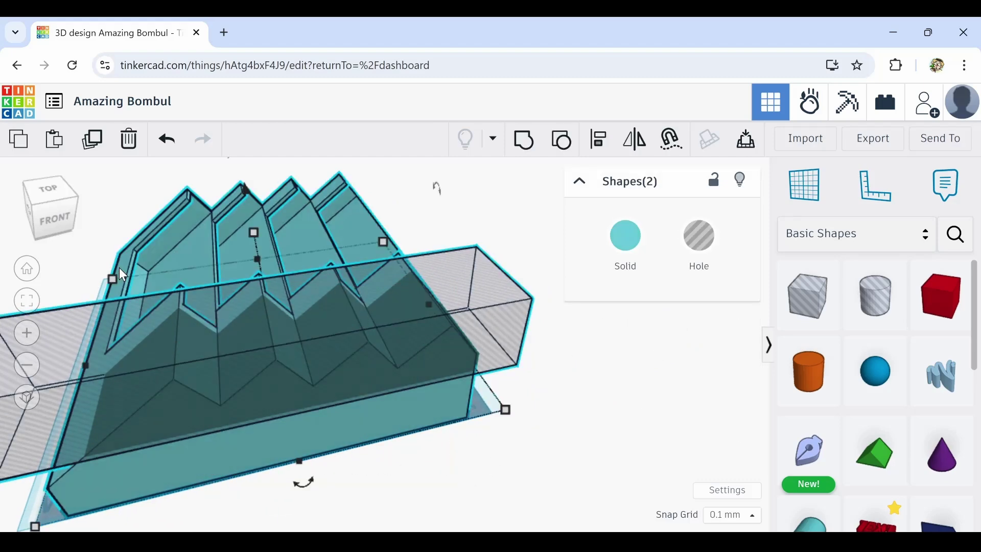
pyautogui.click(522, 149)
pyautogui.moveTo(498, 403); pyautogui.dragTo(449, 429, button='right')
pyautogui.moveTo(250, 414); pyautogui.dragTo(305, 360, button='right')
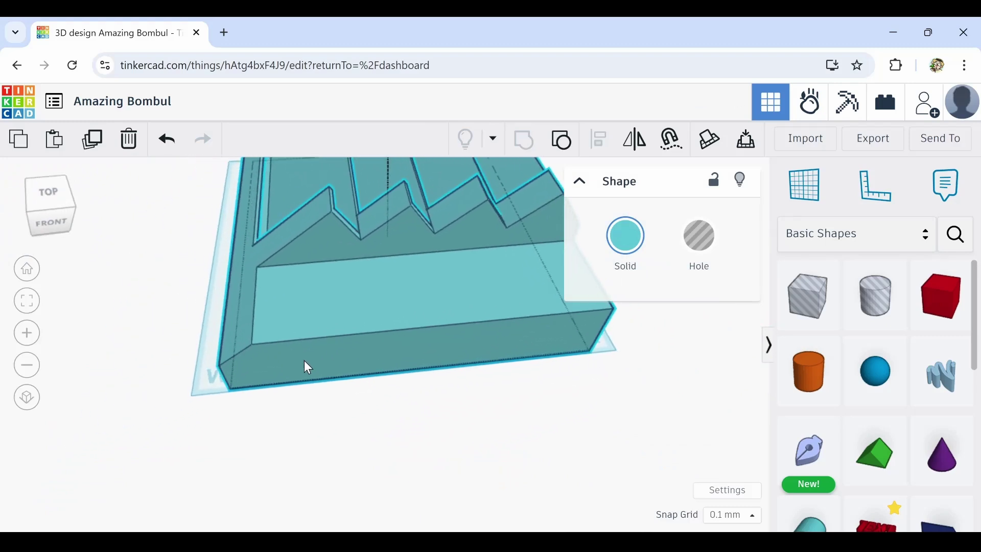
# Place a hole box at the left end of the front ledge, fit it to the ledge's depth and round its edges with radius 3.563
pyautogui.moveTo(789, 330); pyautogui.dragTo(224, 283)
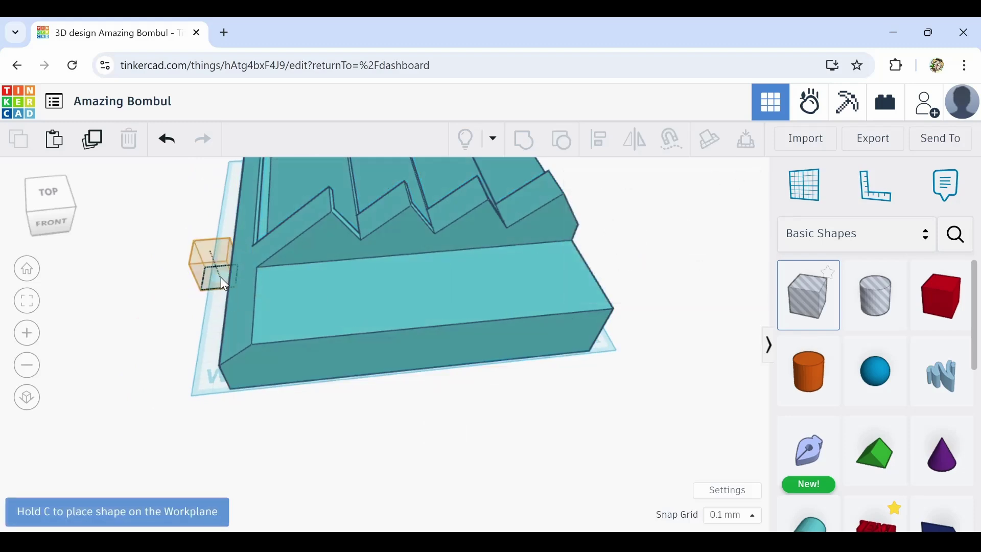
pyautogui.moveTo(285, 289); pyautogui.dragTo(339, 332)
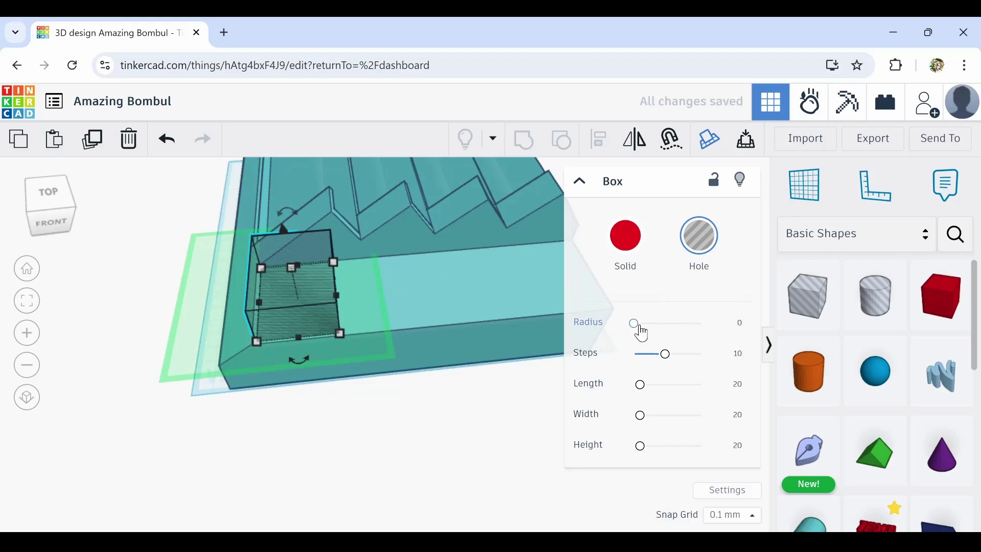
pyautogui.moveTo(638, 331); pyautogui.dragTo(649, 333)
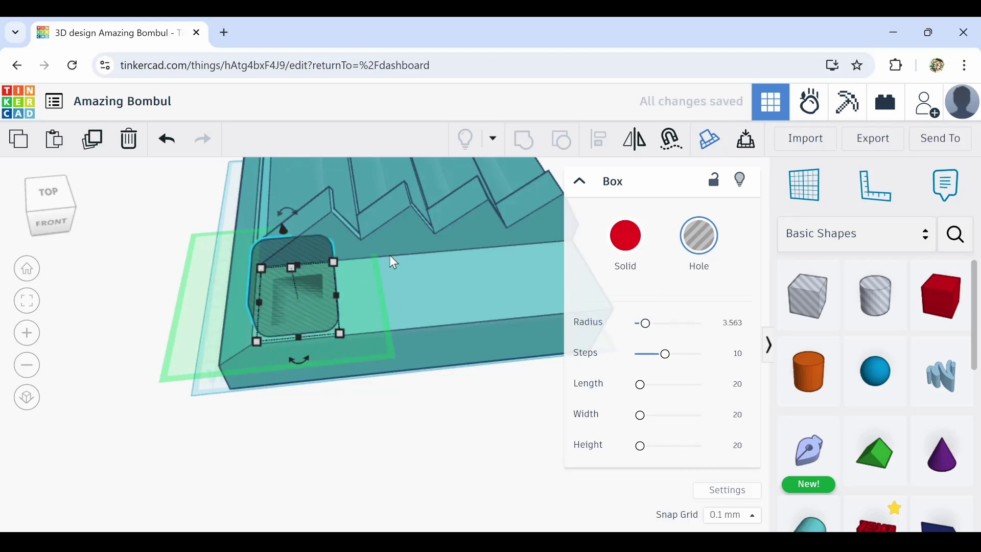
pyautogui.moveTo(289, 240); pyautogui.dragTo(285, 300)
pyautogui.moveTo(285, 301); pyautogui.dragTo(306, 314, button='right')
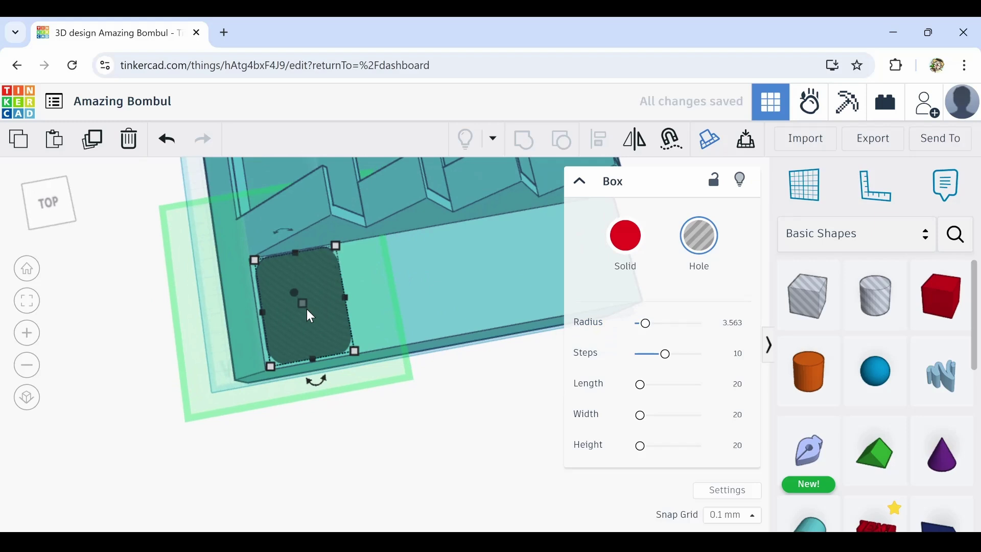
pyautogui.scroll(3, 284, 291)
pyautogui.scroll(3, 284, 291)
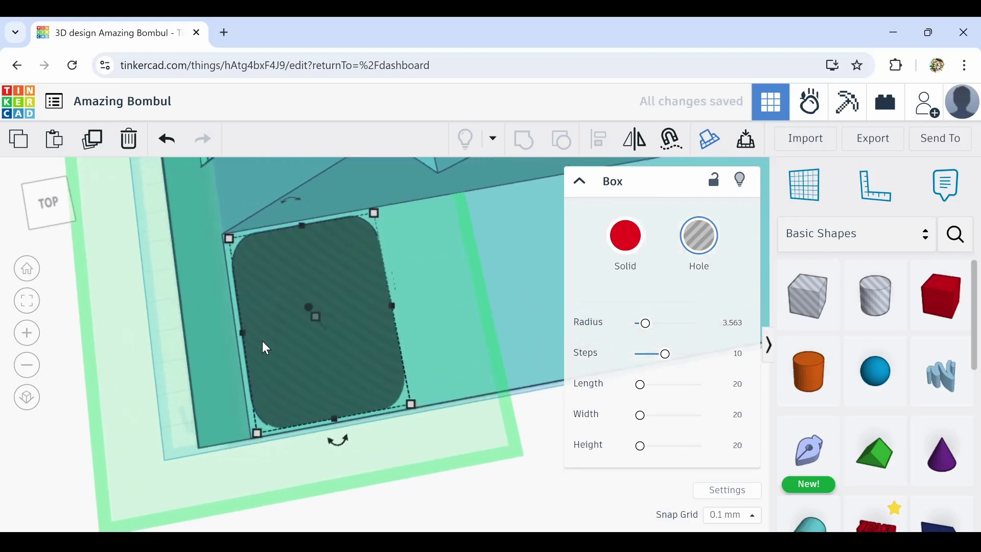
# Make the tray body transparent and resize the rounded hole box in its front ledge to about 43 mm wide
pyautogui.moveTo(262, 341); pyautogui.dragTo(267, 420, button='right')
pyautogui.click(205, 409)
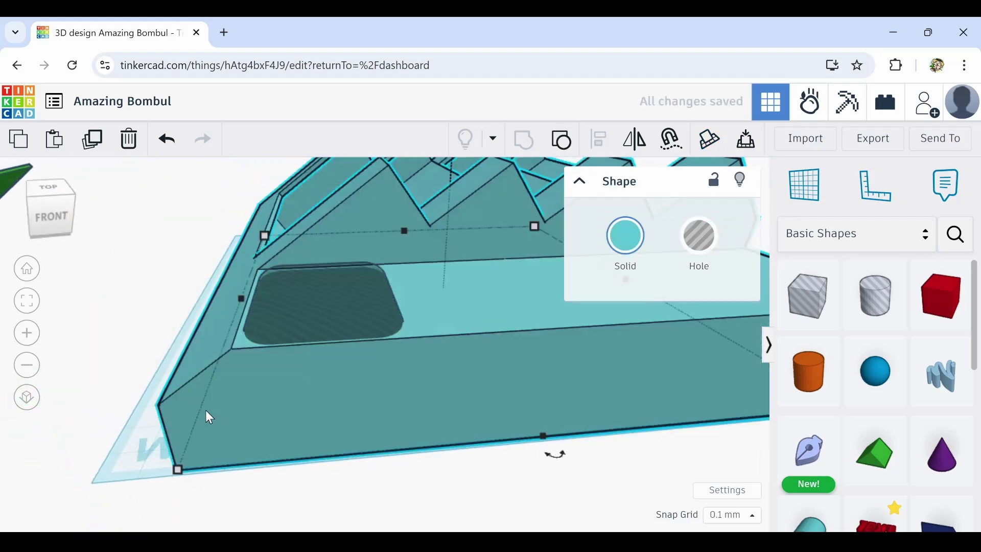
pyautogui.press('t')
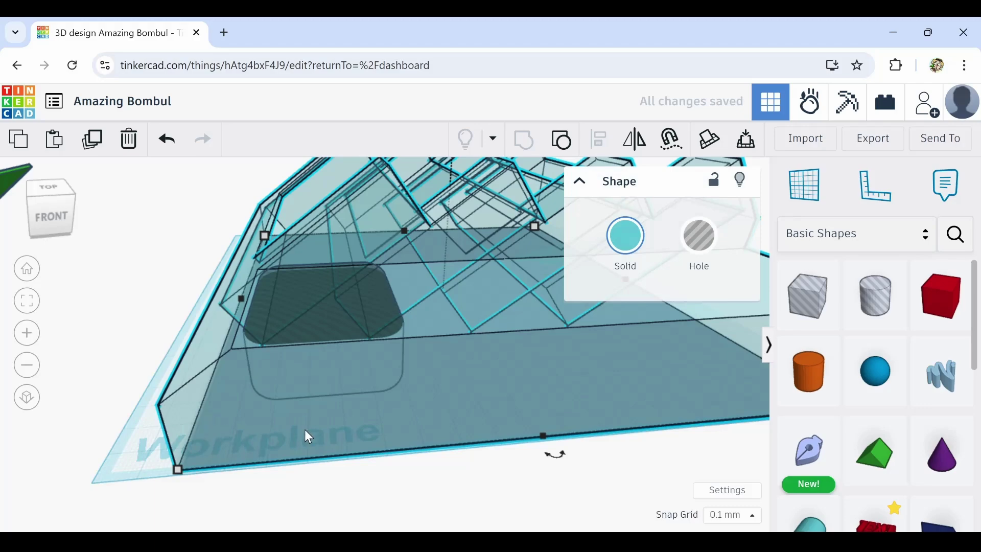
pyautogui.moveTo(304, 429); pyautogui.dragTo(333, 313, button='right')
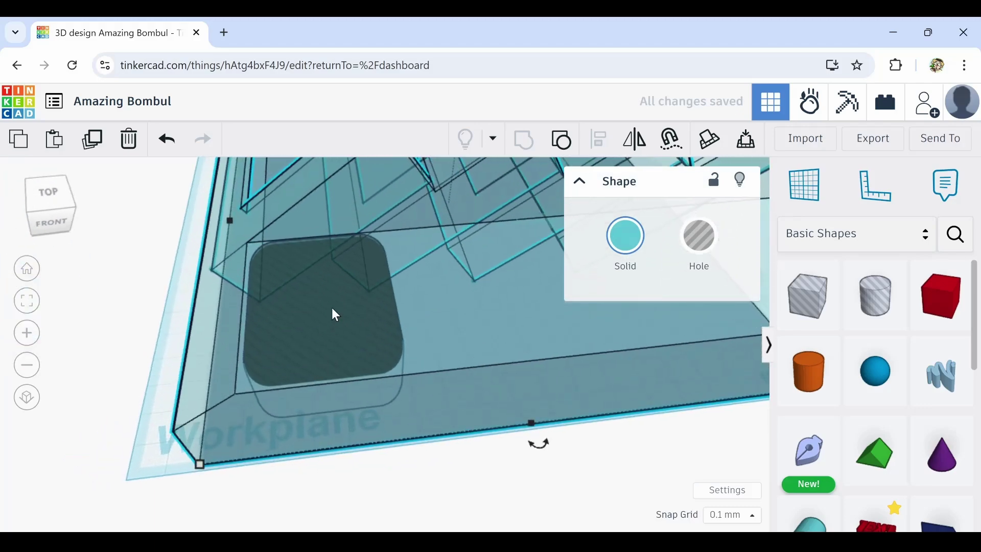
pyautogui.click(329, 315)
pyautogui.moveTo(395, 338); pyautogui.dragTo(414, 334)
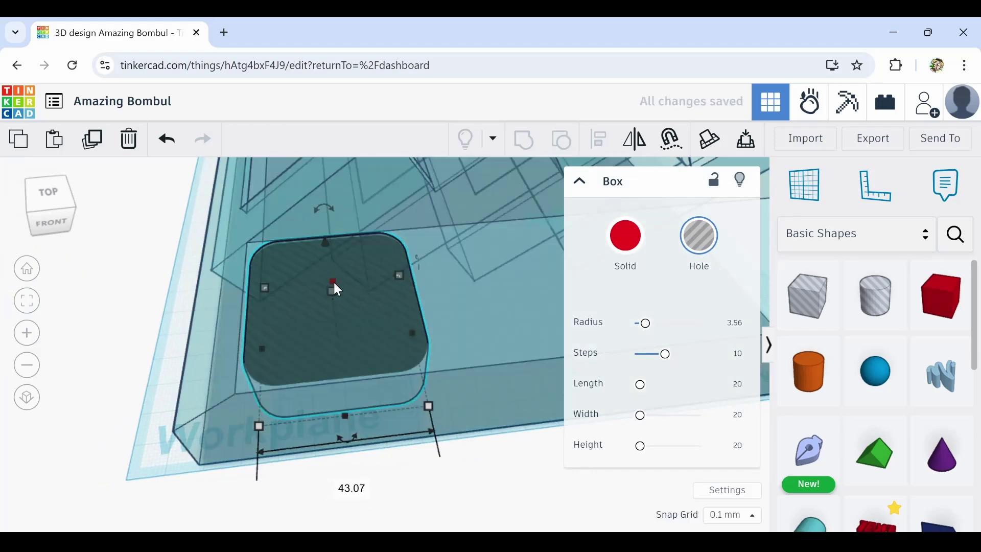
pyautogui.moveTo(333, 283)
pyautogui.mouseDown()
pyautogui.moveTo(336, 239)
pyautogui.moveTo(336, 288)
pyautogui.mouseUp()
pyautogui.click(107, 311)
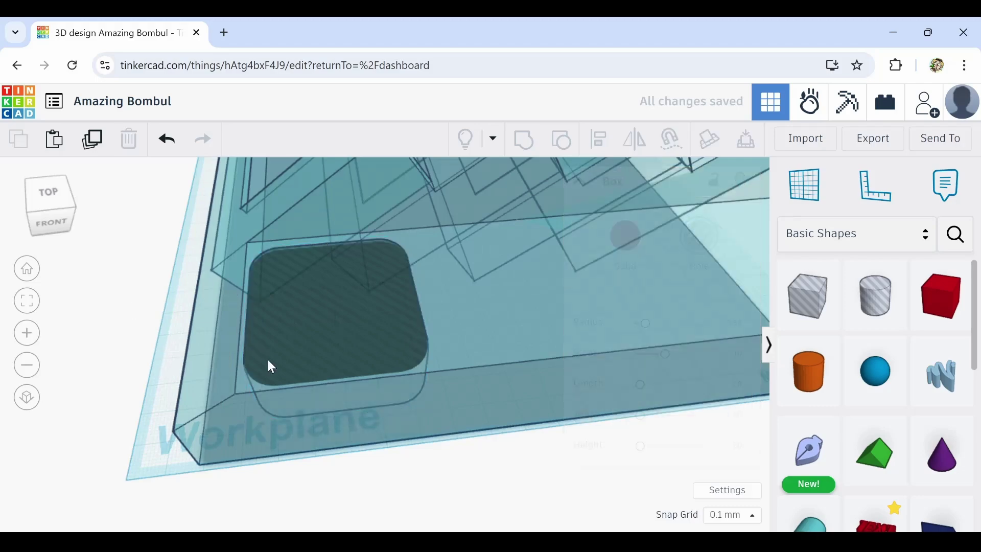
# Duplicate the rounded hole box three times, evenly spaced along the front ledge to form a row of four
pyautogui.click(248, 341)
pyautogui.moveTo(247, 341); pyautogui.dragTo(305, 361, button='right')
pyautogui.scroll(-4, 304, 361)
pyautogui.hotkey('ctrl', 'd')
pyautogui.hotkey('shift', 'Right')
pyautogui.hotkey('shift', 'Right')
pyautogui.hotkey('shift', 'Right')
pyautogui.hotkey('shift', 'Right')
pyautogui.hotkey('shift', 'Right')
pyautogui.hotkey('shift', 'Right')
pyautogui.hotkey('ctrl', 'd')
pyautogui.hotkey('ctrl', 'd')
# Select all four rounded hole boxes and shrink the row from both ends to fit within the front ledge
pyautogui.moveTo(326, 399); pyautogui.dragTo(398, 453, button='right')
pyautogui.keyDown('shift'); pyautogui.click(279, 409); pyautogui.keyUp('shift')
pyautogui.keyDown('shift'); pyautogui.click(429, 408); pyautogui.keyUp('shift')
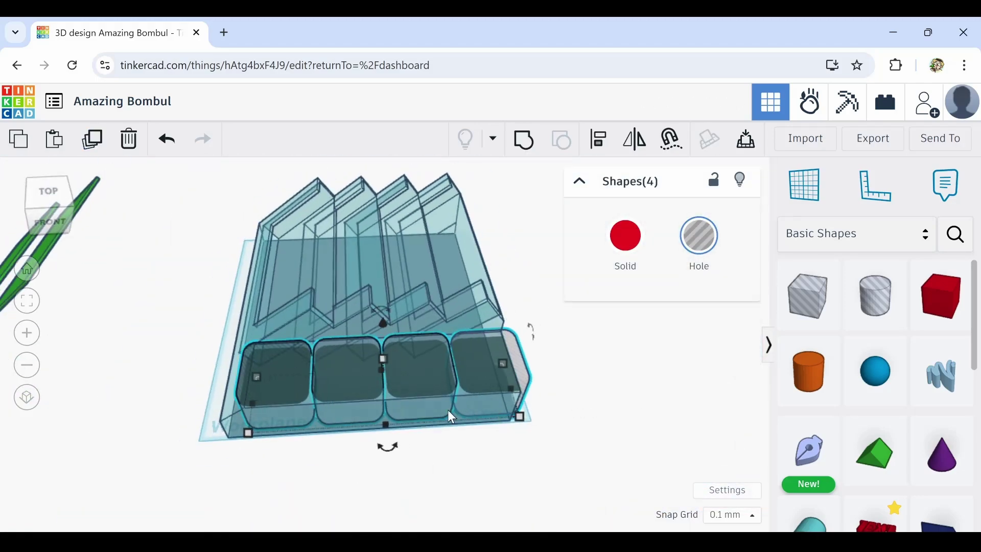
pyautogui.moveTo(447, 409); pyautogui.dragTo(438, 410)
pyautogui.moveTo(242, 403); pyautogui.dragTo(264, 403)
pyautogui.scroll(5, 512, 357)
pyautogui.scroll(-5, 482, 455)
# Turn off the body's transparency and group it with the four hole boxes to cut the front compartments
pyautogui.click(460, 476)
pyautogui.press('t')
pyautogui.moveTo(583, 398); pyautogui.dragTo(153, 463)
pyautogui.hotkey('ctrl', 'g')
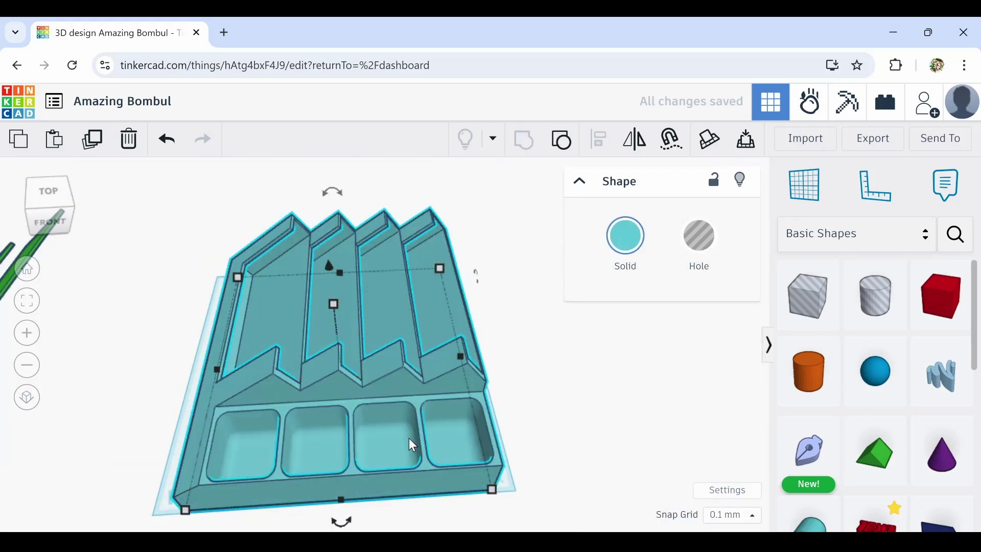
# Start a new sketch on the tray's side face beside the row of front compartments
pyautogui.moveTo(401, 442); pyautogui.dragTo(412, 338, button='middle')
pyautogui.scroll(2, 299, 306)
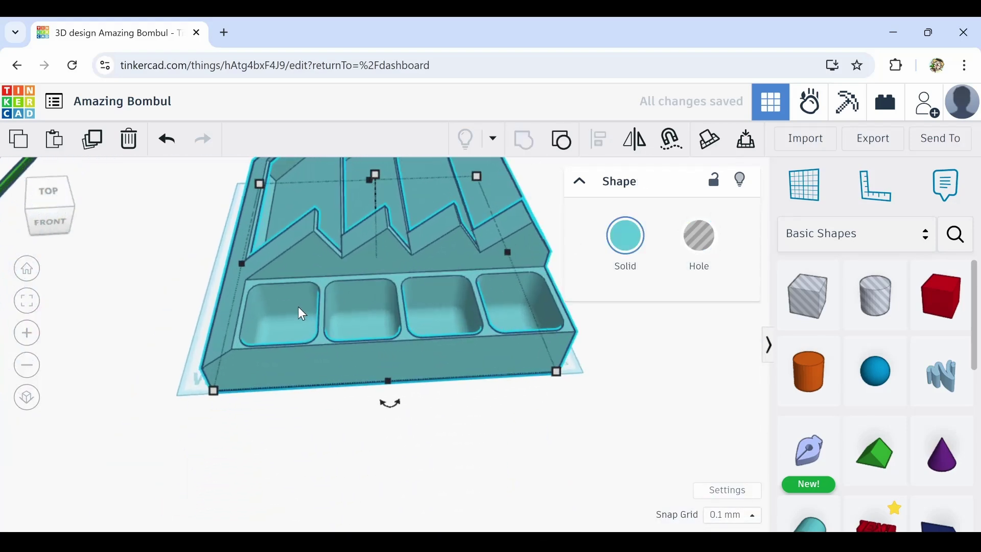
pyautogui.scroll(5, 299, 307)
pyautogui.moveTo(296, 308); pyautogui.dragTo(309, 332, button='right')
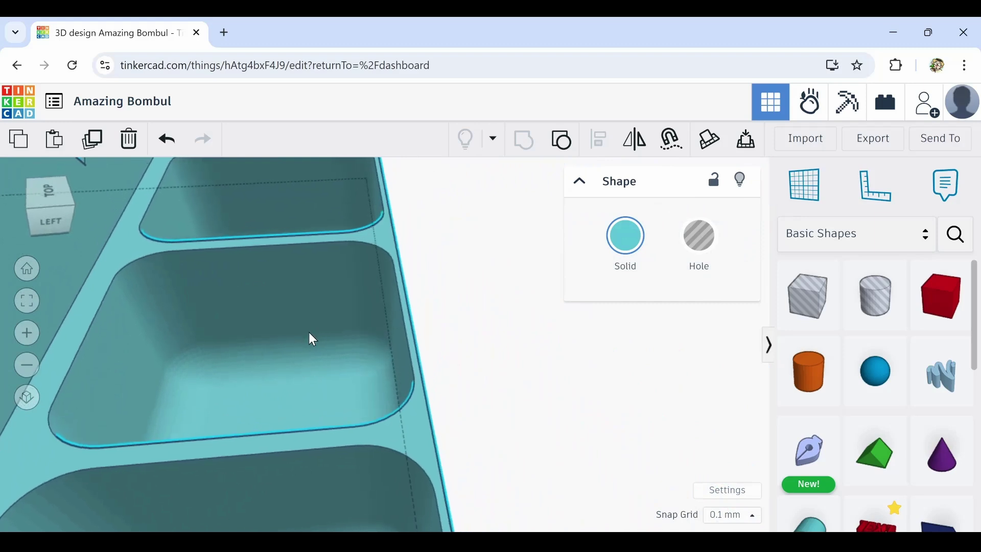
pyautogui.scroll(-6, 309, 333)
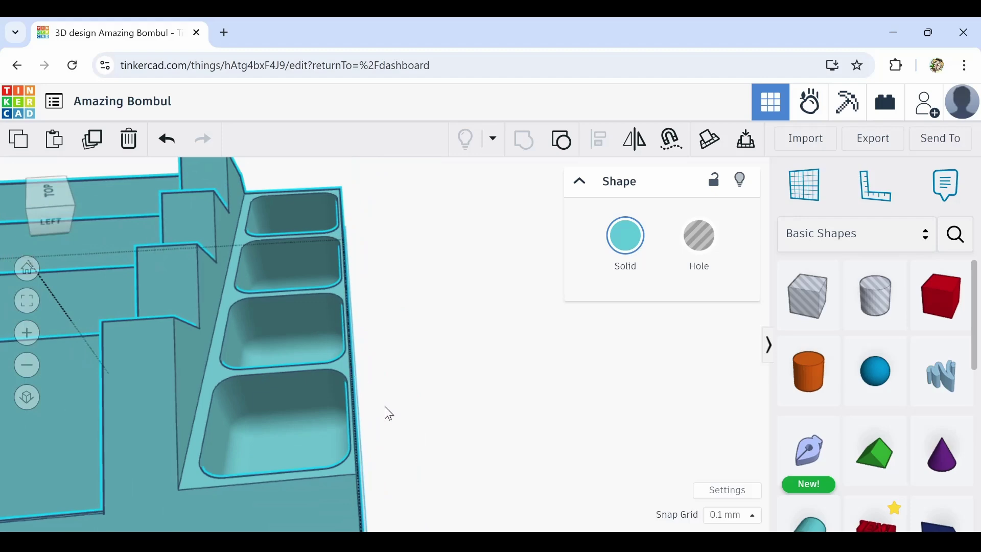
pyautogui.moveTo(385, 408); pyautogui.dragTo(428, 407, button='right')
pyautogui.moveTo(817, 453)
pyautogui.mouseDown()
pyautogui.moveTo(369, 314)
pyautogui.moveTo(387, 309)
pyautogui.moveTo(385, 327)
pyautogui.mouseUp()
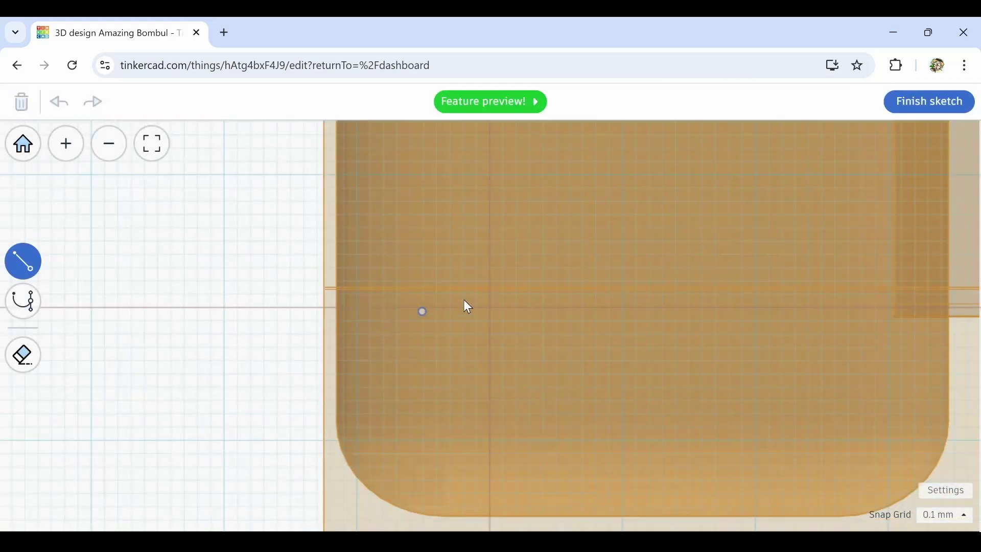
# Sketch a closed right triangle along the compartment's front wall, about 21.8 mm wide at the base and 30.3 mm high
pyautogui.scroll(-5, 512, 295)
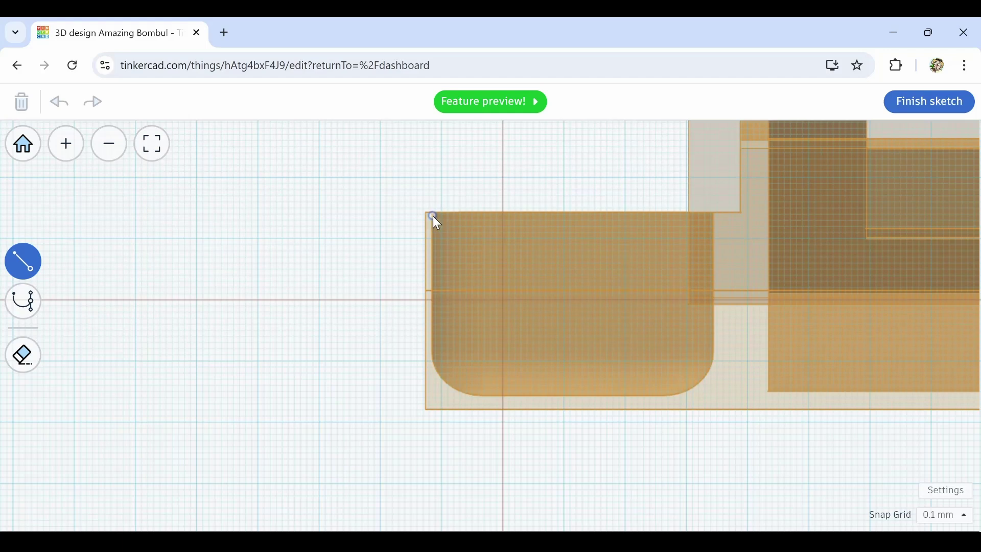
pyautogui.scroll(5, 433, 215)
pyautogui.scroll(3, 432, 216)
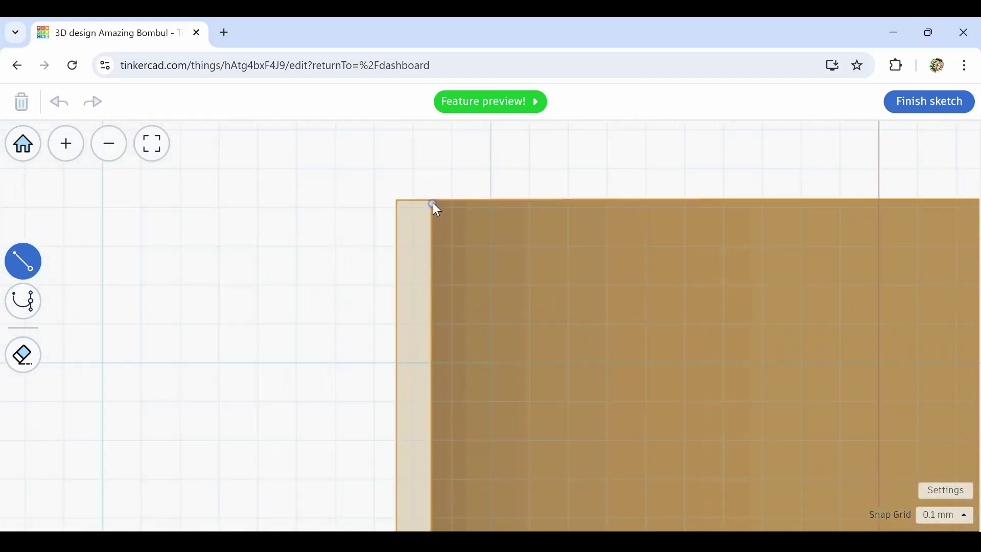
pyautogui.click(433, 199)
pyautogui.scroll(-3, 523, 335)
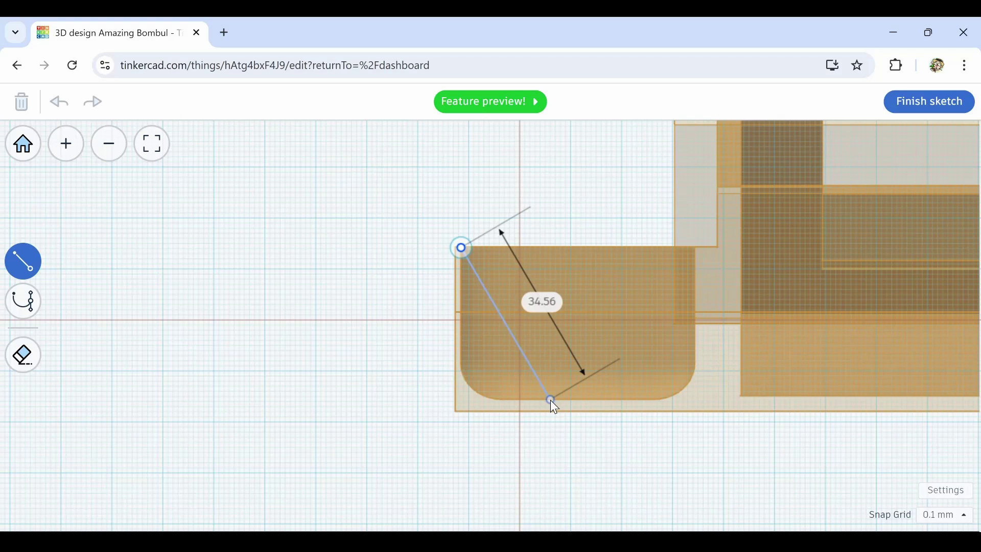
pyautogui.scroll(2, 572, 400)
pyautogui.scroll(4, 573, 402)
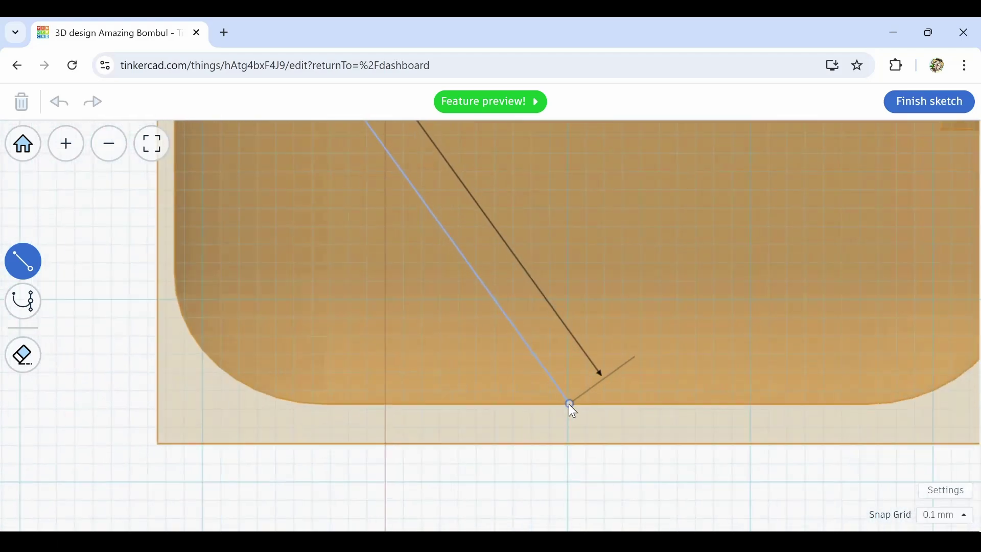
pyautogui.click(574, 412)
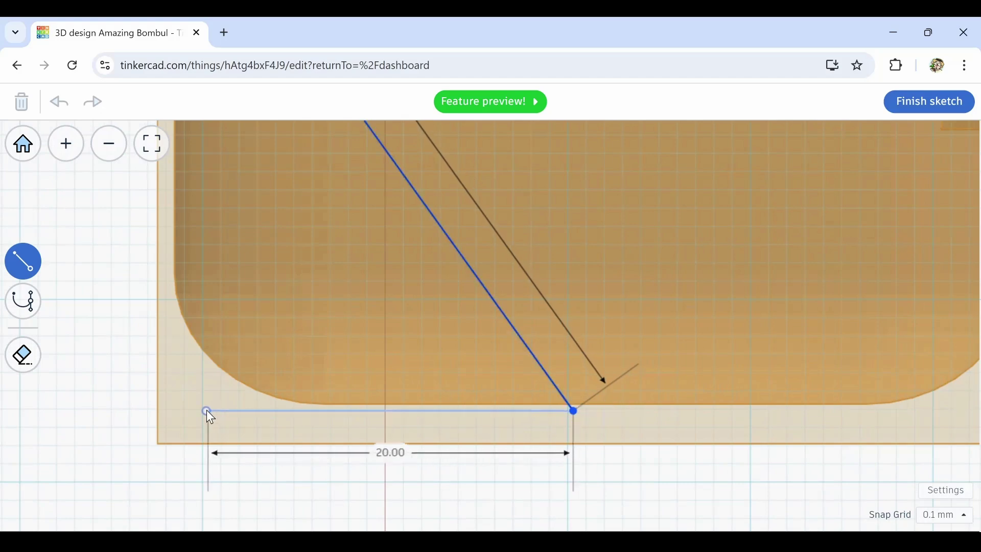
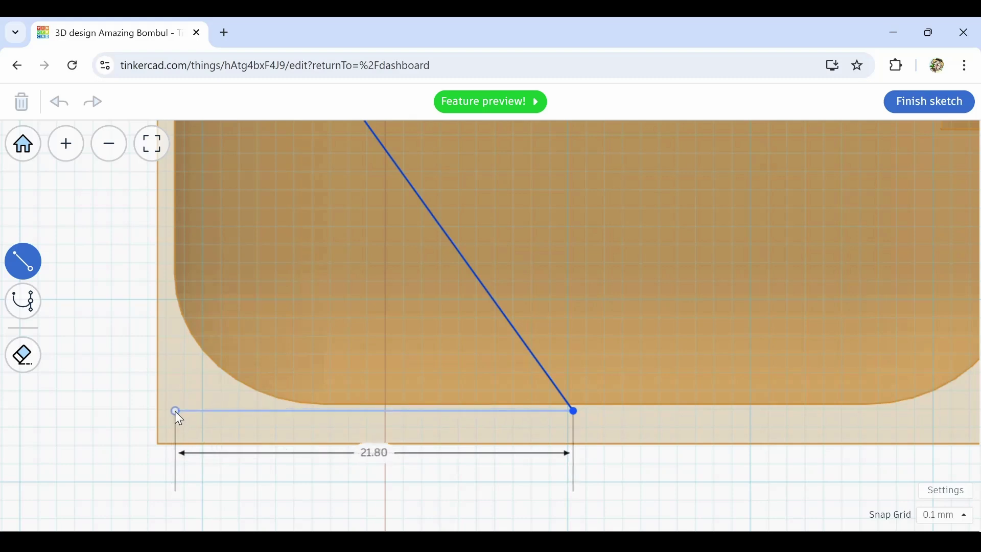
pyautogui.click(174, 411)
pyautogui.scroll(5, 202, 366)
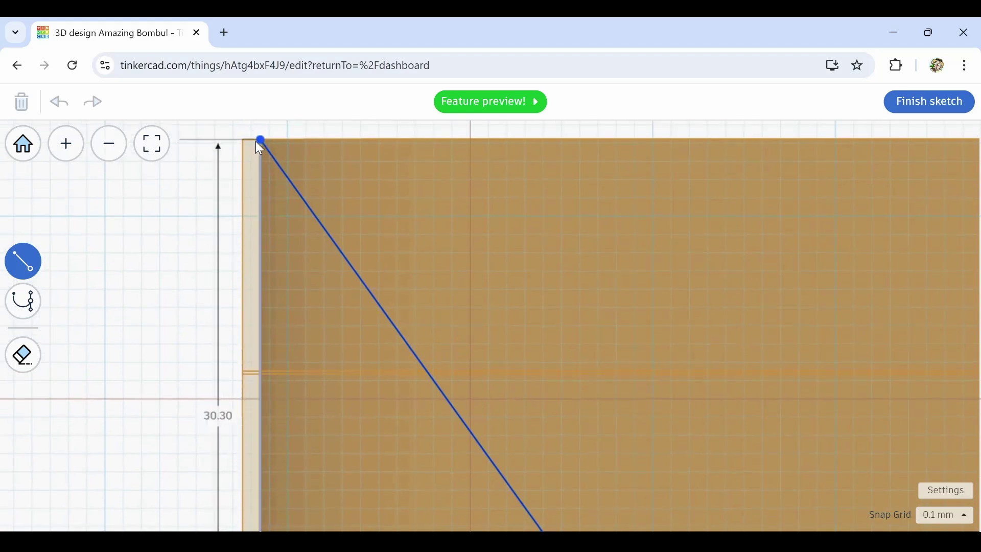
pyautogui.click(256, 141)
# Move the triangle's top corner 0.1 mm outward toward the tray's front wall
pyautogui.click(39, 326)
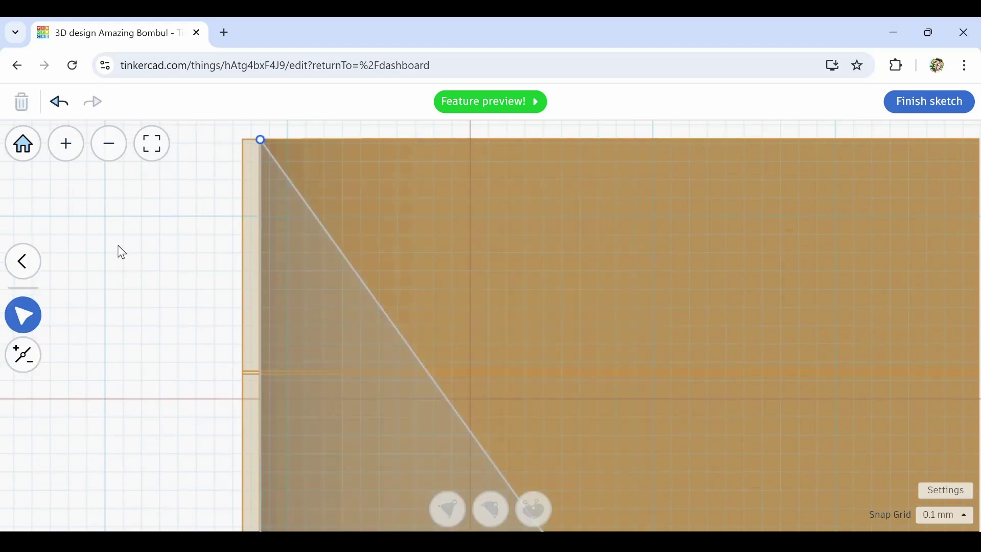
pyautogui.click(264, 144)
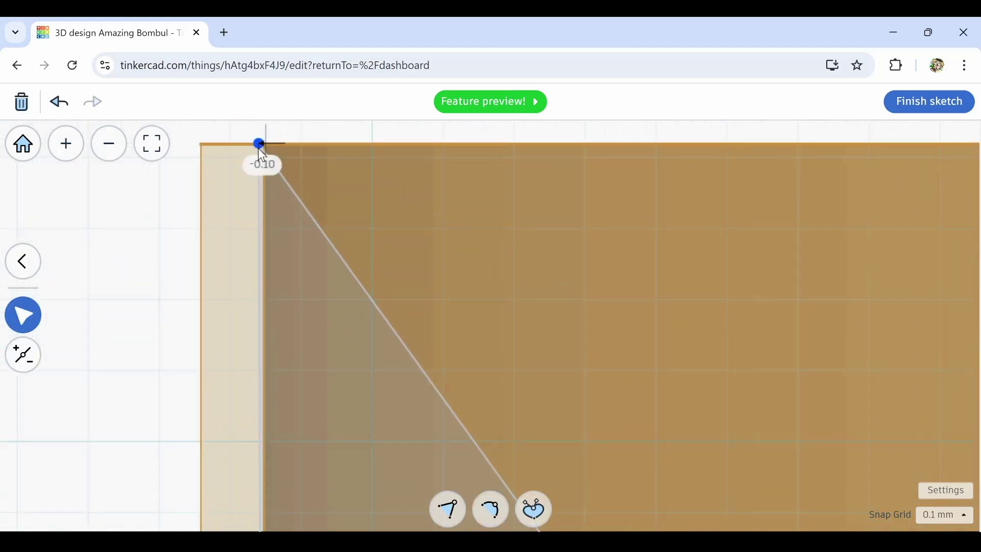
pyautogui.scroll(5, 366, 385)
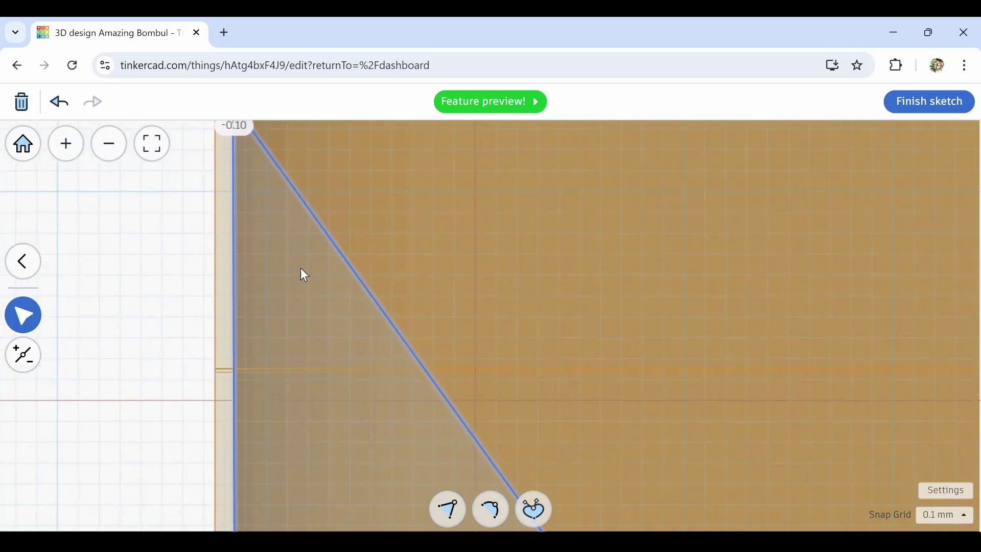
pyautogui.scroll(-5, 341, 330)
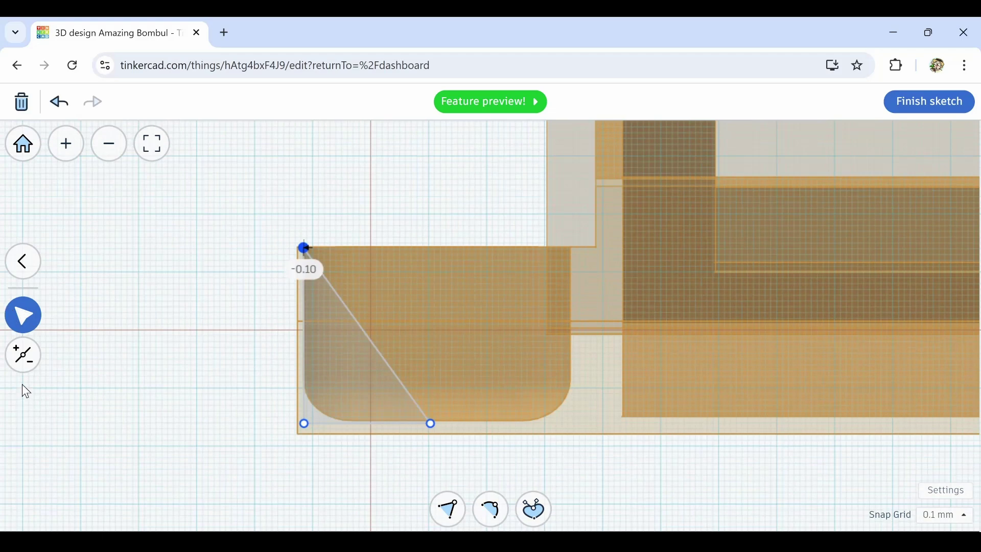
# Add a point midway along the slanted edge, move it inward by 1.7 mm and 2.3 mm, and convert it to a curve point
pyautogui.click(23, 355)
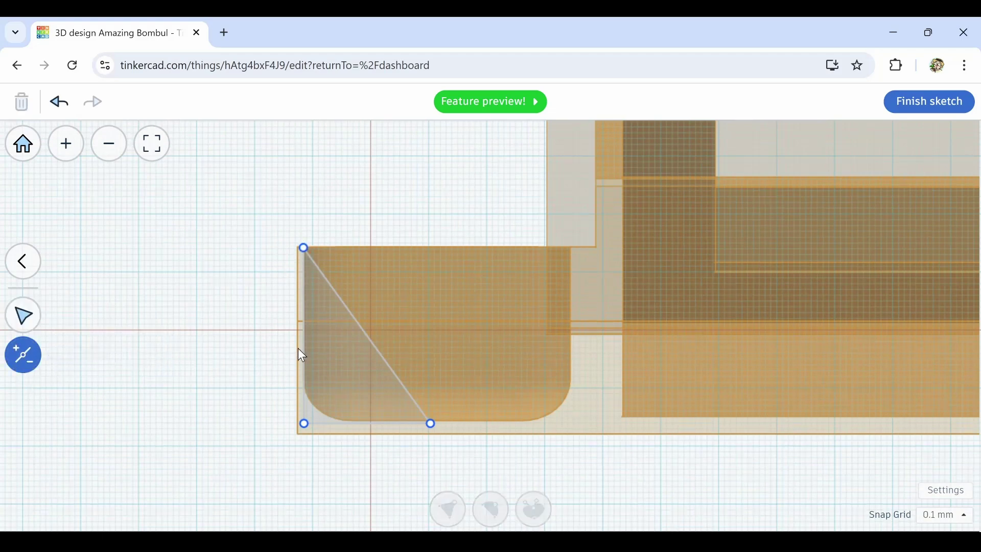
pyautogui.click(367, 335)
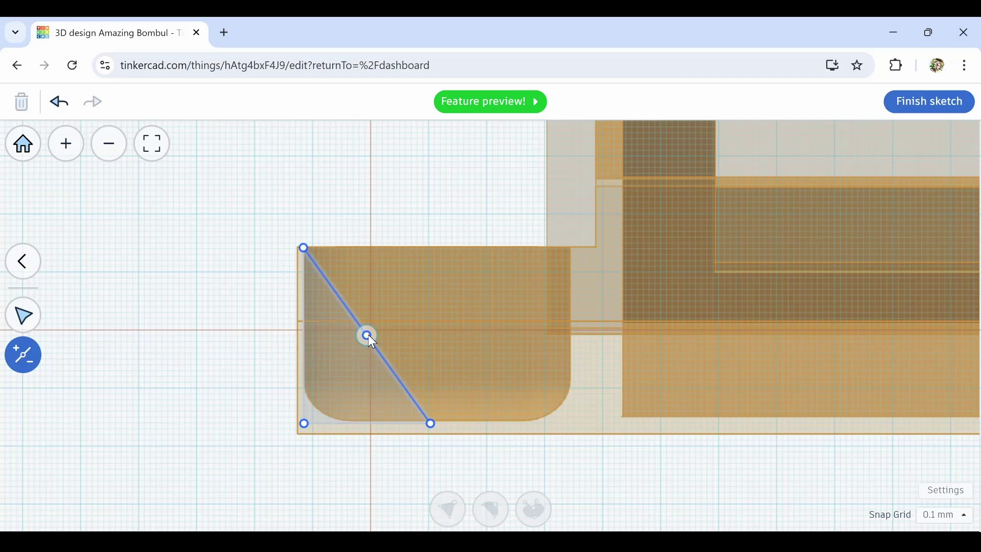
pyautogui.click(33, 316)
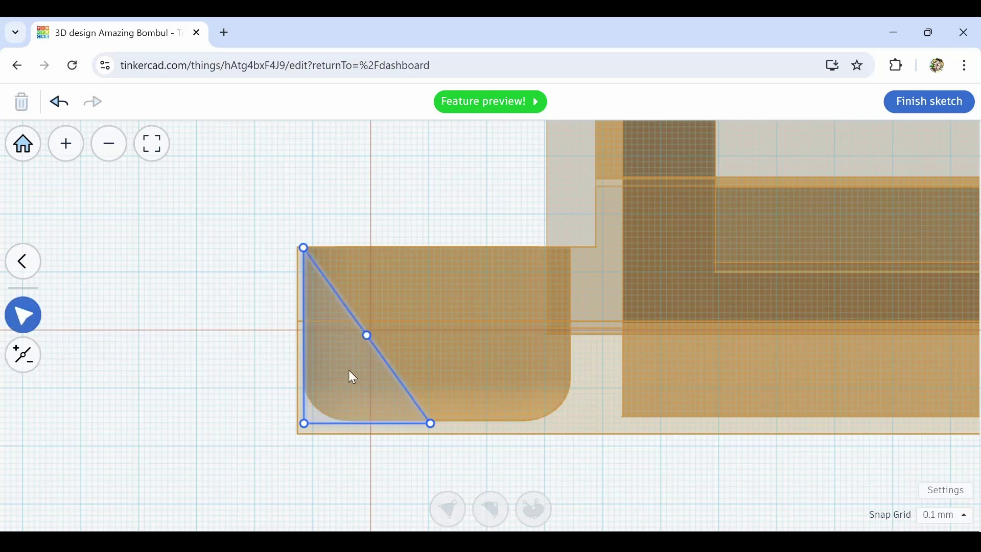
pyautogui.click(366, 337)
pyautogui.moveTo(363, 338); pyautogui.dragTo(359, 352)
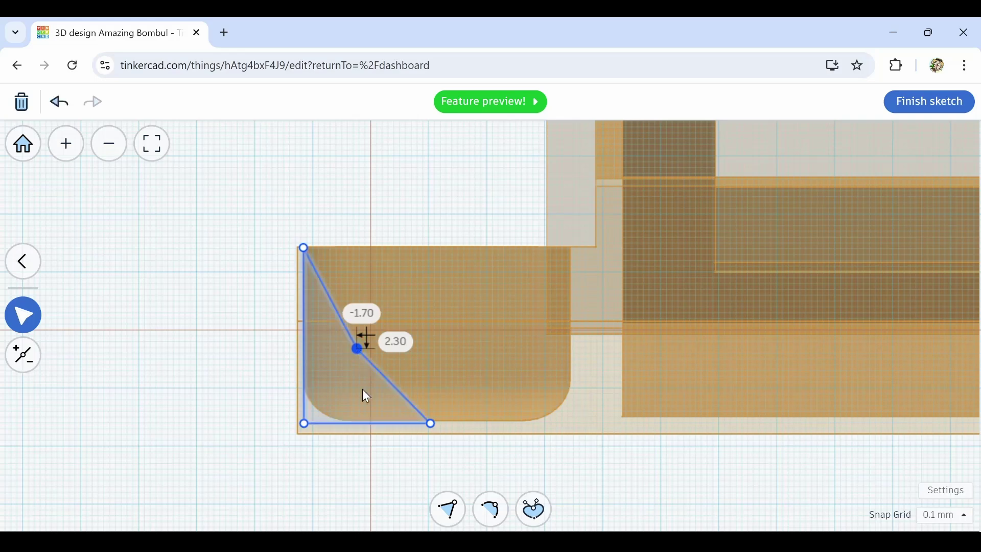
pyautogui.doubleClick(359, 352)
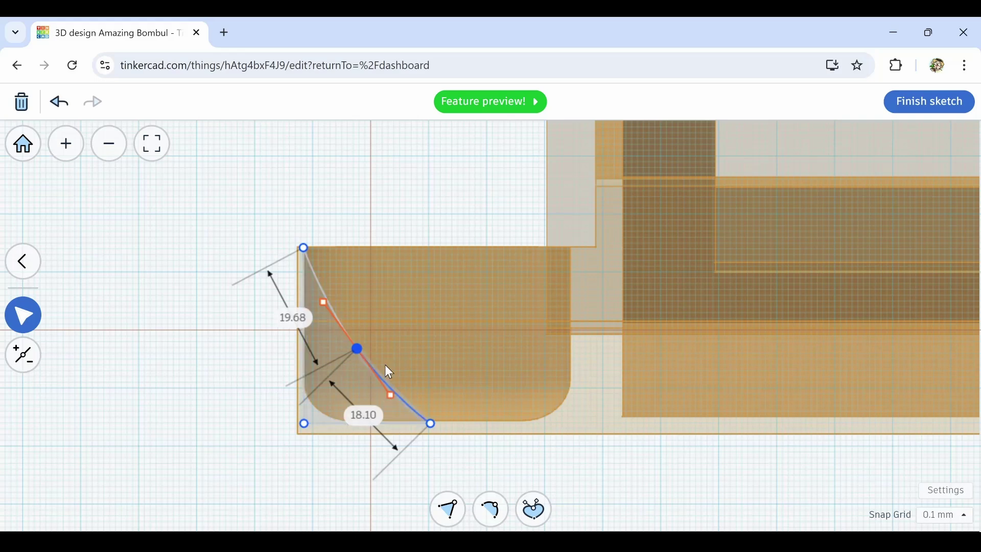
# Extend the profile's base end by about 7.1 mm, adjust the curve point for a smoother slope, and finish the sketch
pyautogui.moveTo(360, 348)
pyautogui.mouseDown()
pyautogui.moveTo(378, 391)
pyautogui.moveTo(359, 364)
pyautogui.mouseUp()
pyautogui.moveTo(432, 424); pyautogui.dragTo(474, 423)
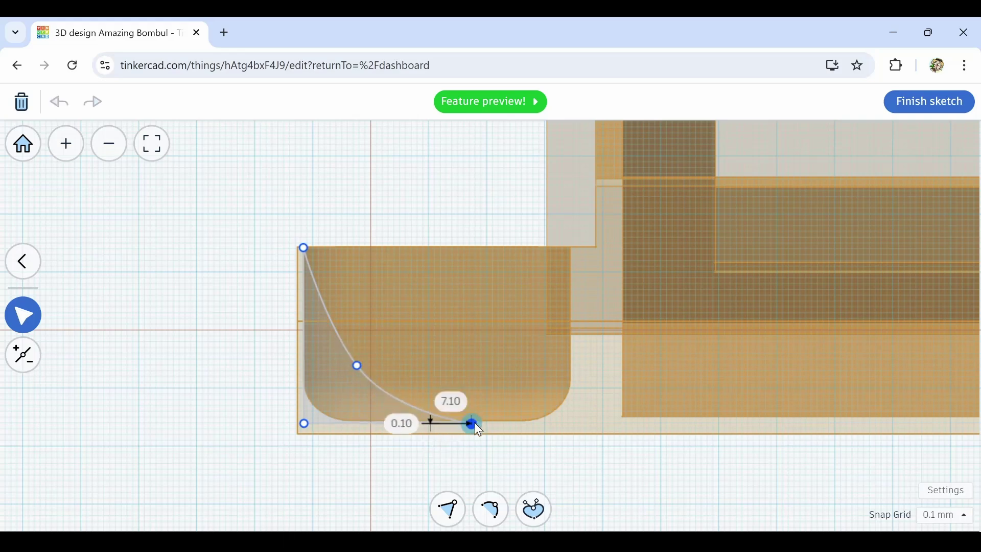
pyautogui.moveTo(361, 367); pyautogui.dragTo(354, 340)
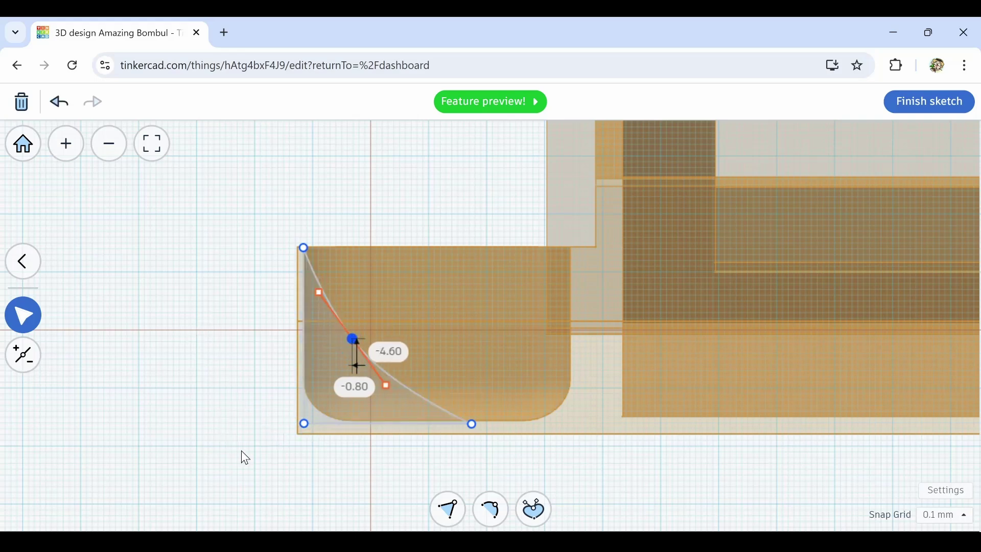
pyautogui.click(900, 102)
# Stretch the curved sketch solid across all four compartments and shift it lengthwise until its end no longer protrudes from the tray's side
pyautogui.moveTo(217, 286)
pyautogui.mouseDown(button='right')
pyautogui.moveTo(271, 344)
pyautogui.moveTo(275, 330)
pyautogui.moveTo(244, 297)
pyautogui.moveTo(321, 320)
pyautogui.moveTo(455, 424)
pyautogui.moveTo(383, 374)
pyautogui.moveTo(344, 409)
pyautogui.moveTo(494, 442)
pyautogui.moveTo(503, 434)
pyautogui.mouseUp(button='right')
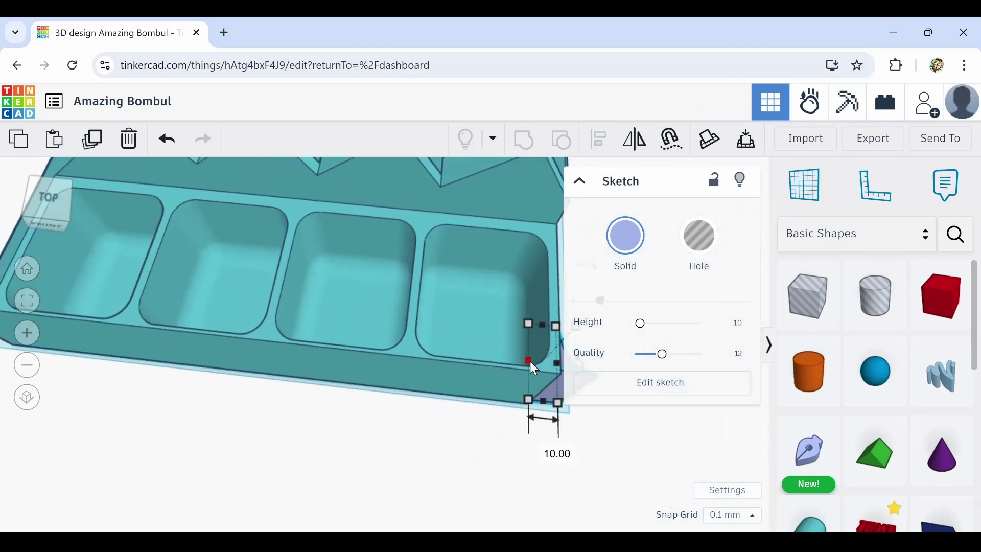
pyautogui.moveTo(530, 360); pyautogui.dragTo(97, 351)
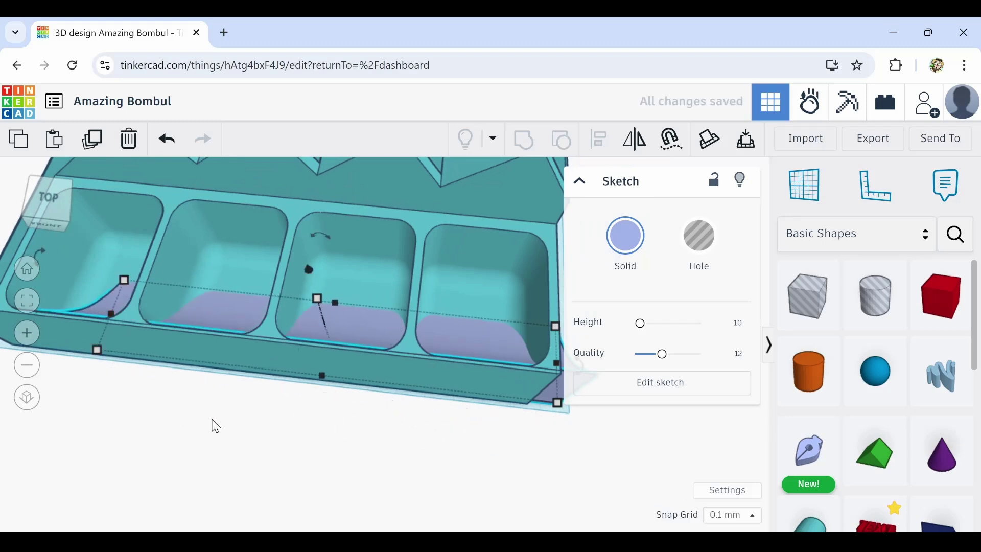
pyautogui.press('Left')
pyautogui.press('Left')
pyautogui.press('Left')
pyautogui.press('Left')
pyautogui.press('Left')
pyautogui.press('Left')
pyautogui.press('Left')
pyautogui.press('Left')
pyautogui.press('Left')
pyautogui.press('Left')
pyautogui.press('Left')
pyautogui.press('Left')
pyautogui.press('Left')
pyautogui.press('Left')
pyautogui.press('Left')
pyautogui.press('Left')
pyautogui.press('Left')
pyautogui.press('Left')
pyautogui.press('Left')
pyautogui.press('Left')
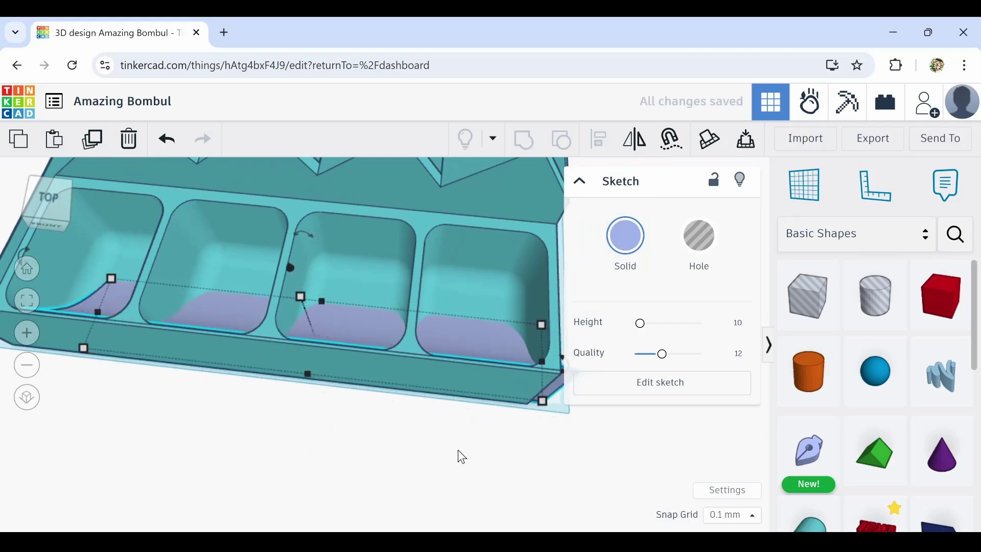
pyautogui.press('Left')
pyautogui.press('Left')
pyautogui.press('Left')
pyautogui.press('Left')
pyautogui.press('Left')
pyautogui.press('Left')
pyautogui.press('Left')
pyautogui.press('Left')
pyautogui.press('Left')
pyautogui.press('Left')
pyautogui.press('Left')
pyautogui.press('Left')
pyautogui.press('Left')
pyautogui.press('Left')
pyautogui.press('Left')
pyautogui.press('Left')
pyautogui.press('Left')
pyautogui.press('Left')
pyautogui.press('Left')
pyautogui.press('Left')
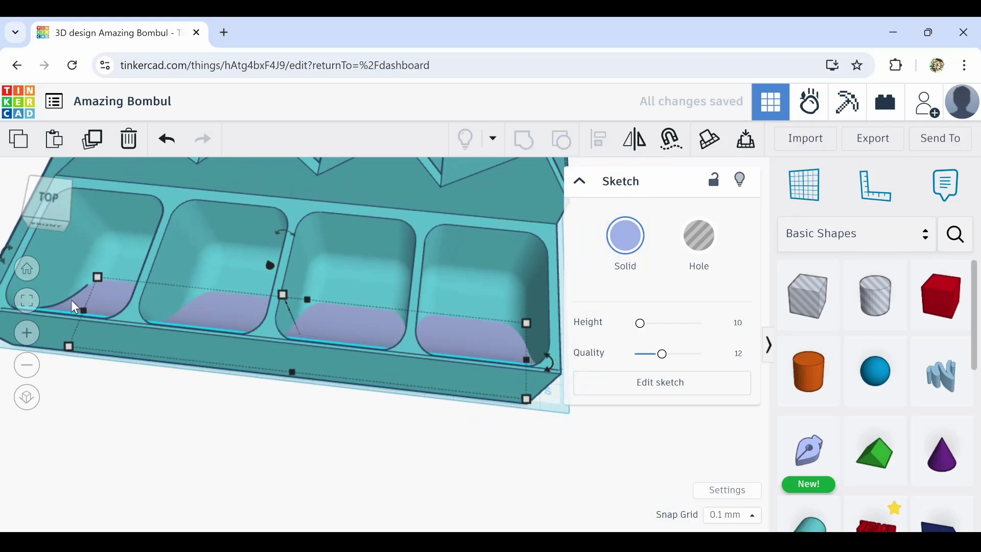
# Lengthen the curved ramp solid to about 171.9 mm so it spans the far compartment
pyautogui.moveTo(86, 308); pyautogui.dragTo(67, 305)
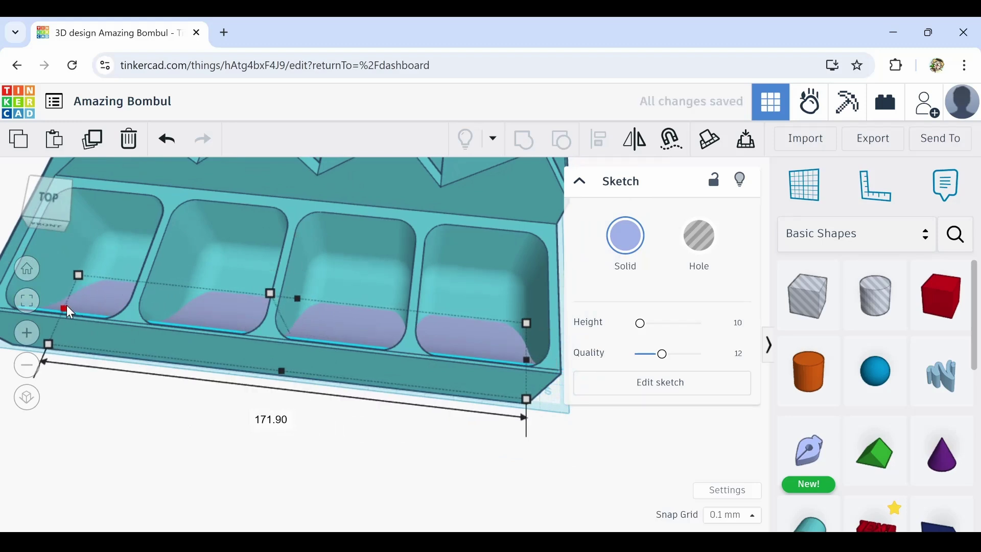
pyautogui.moveTo(219, 407)
pyautogui.mouseDown(button='right')
pyautogui.moveTo(105, 373)
pyautogui.moveTo(48, 416)
pyautogui.moveTo(92, 440)
pyautogui.mouseUp(button='right')
pyautogui.moveTo(135, 476)
pyautogui.mouseDown(button='right')
pyautogui.moveTo(188, 398)
pyautogui.moveTo(127, 407)
pyautogui.moveTo(317, 394)
pyautogui.moveTo(363, 358)
pyautogui.moveTo(276, 452)
pyautogui.moveTo(299, 424)
pyautogui.mouseUp(button='right')
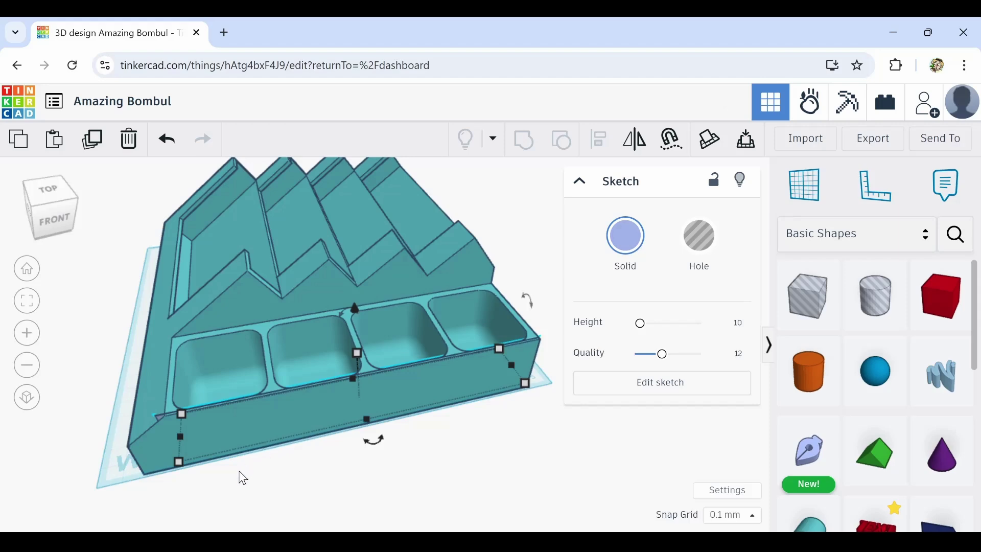
# Shorten the curved ramp solid to 167.60 mm so its end no longer protrudes through the tray's slanted side
pyautogui.moveTo(241, 475)
pyautogui.mouseDown(button='right')
pyautogui.moveTo(335, 481)
pyautogui.moveTo(477, 460)
pyautogui.moveTo(495, 433)
pyautogui.moveTo(523, 436)
pyautogui.moveTo(333, 480)
pyautogui.moveTo(216, 492)
pyautogui.moveTo(199, 490)
pyautogui.moveTo(201, 481)
pyautogui.moveTo(213, 497)
pyautogui.mouseUp(button='right')
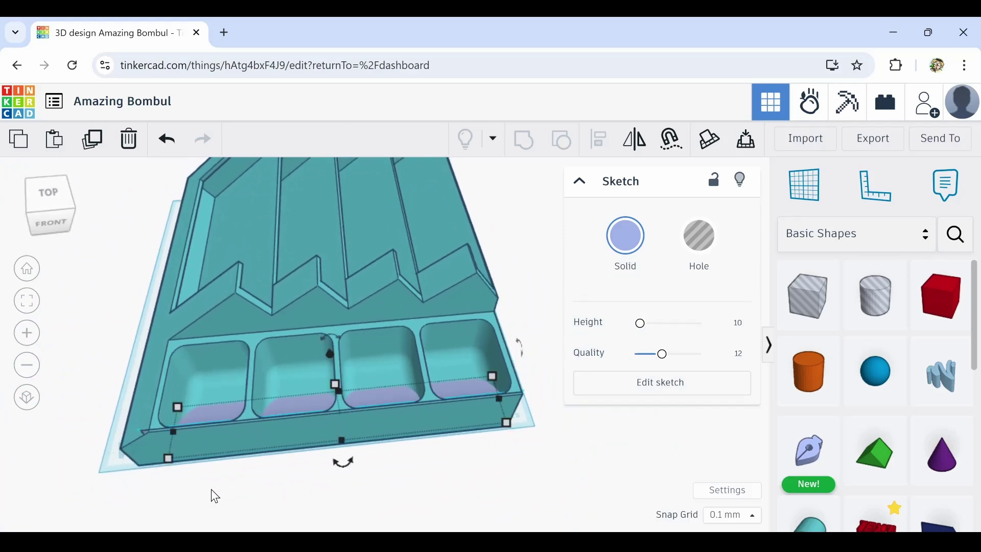
pyautogui.scroll(-1, 211, 489)
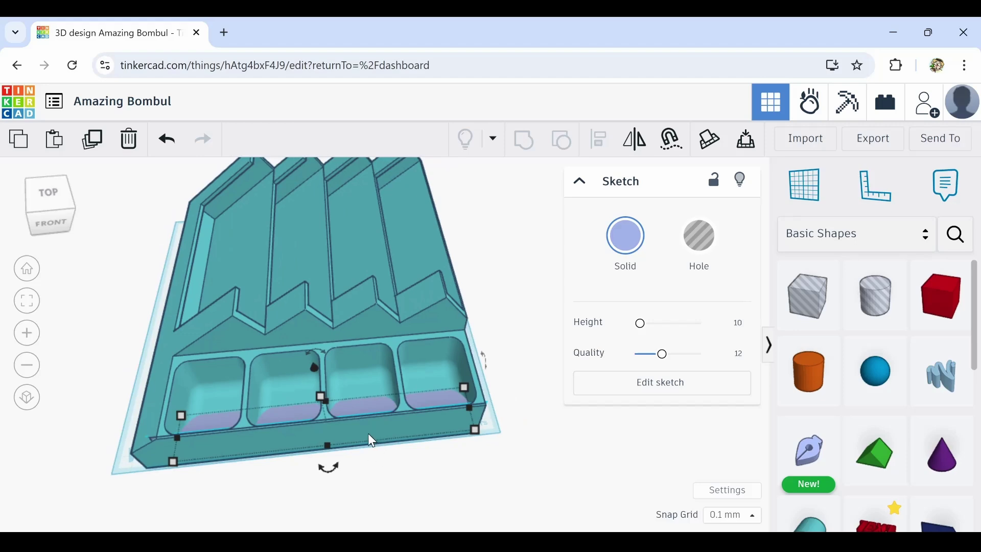
pyautogui.moveTo(390, 434); pyautogui.dragTo(173, 438, button='right')
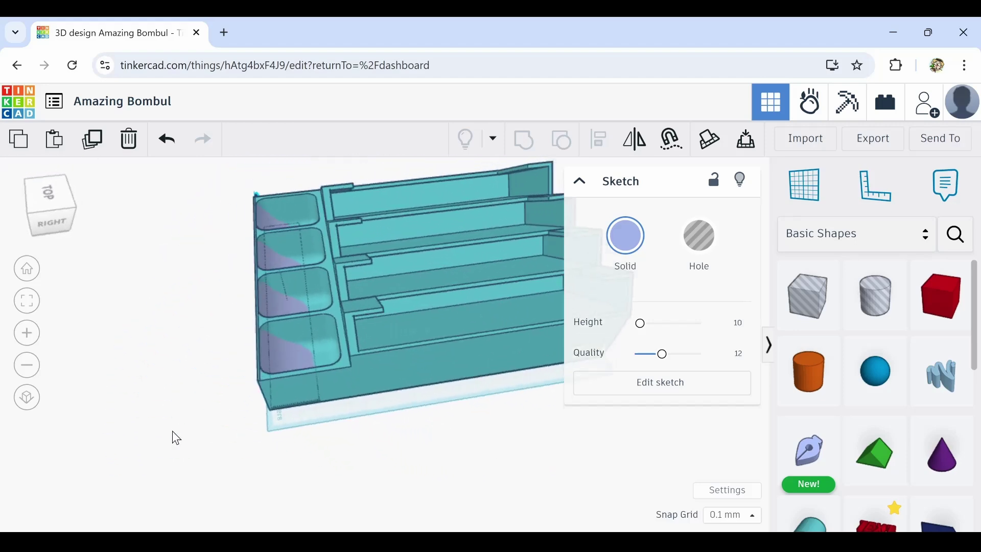
pyautogui.moveTo(274, 375); pyautogui.dragTo(317, 450)
pyautogui.moveTo(219, 323); pyautogui.dragTo(488, 361, button='right')
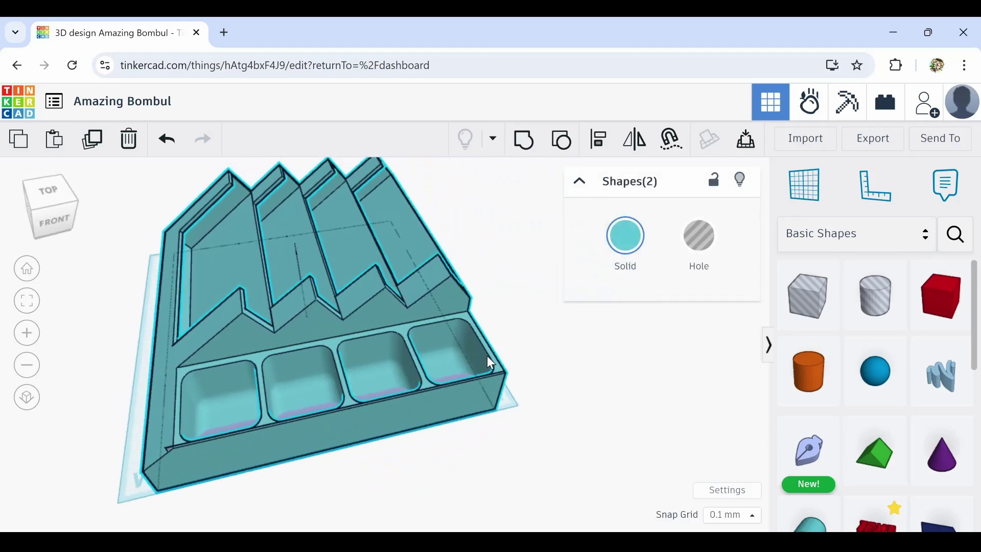
pyautogui.scroll(3, 153, 438)
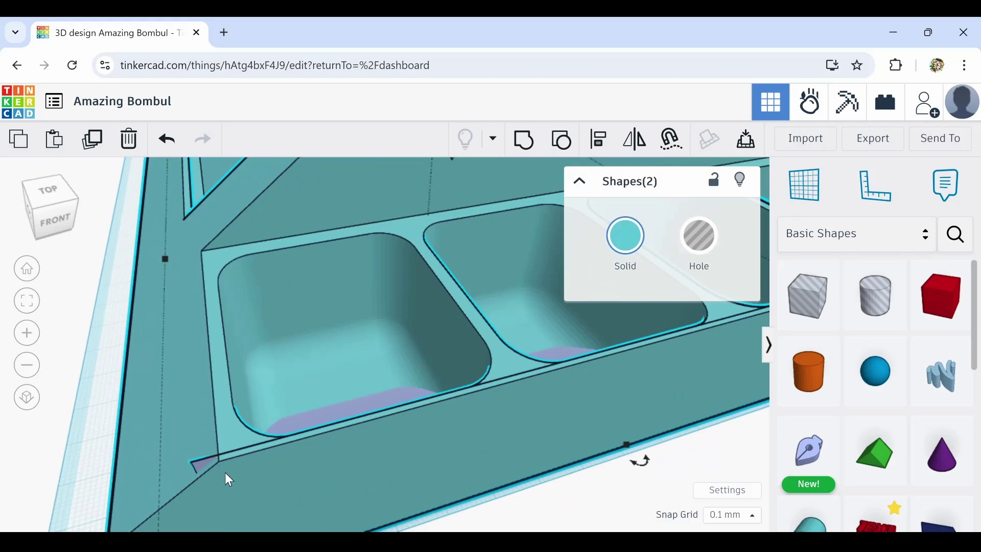
pyautogui.scroll(-2, 228, 479)
pyautogui.click(114, 478)
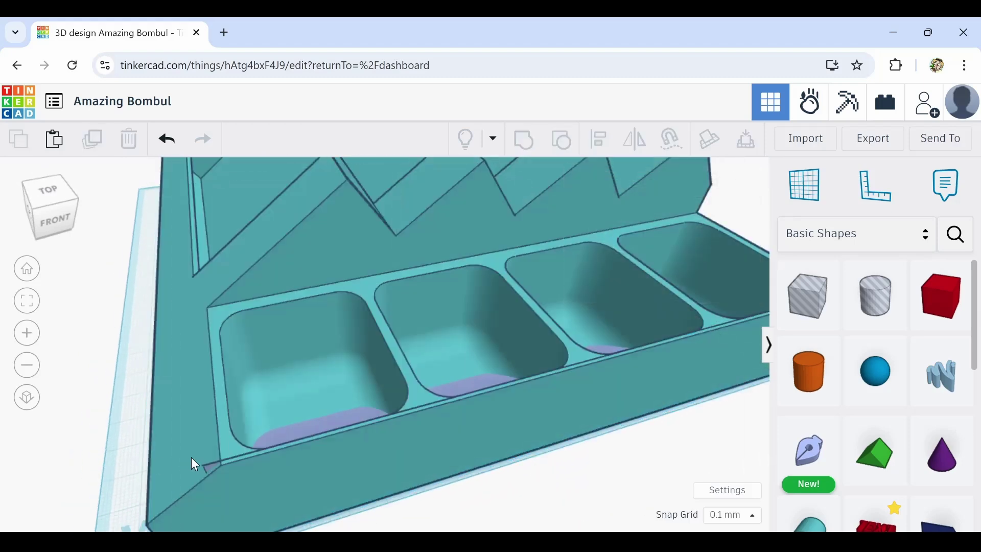
pyautogui.click(208, 468)
pyautogui.moveTo(232, 478); pyautogui.dragTo(250, 483)
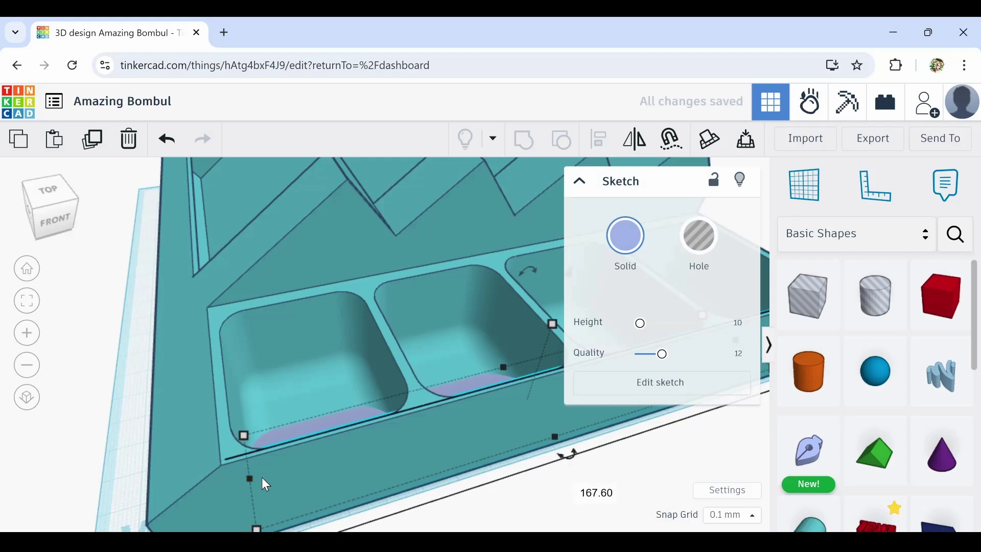
# Group the curved ramp solid with the tray into one teal shape
pyautogui.scroll(-3, 314, 494)
pyautogui.moveTo(595, 458); pyautogui.dragTo(271, 408)
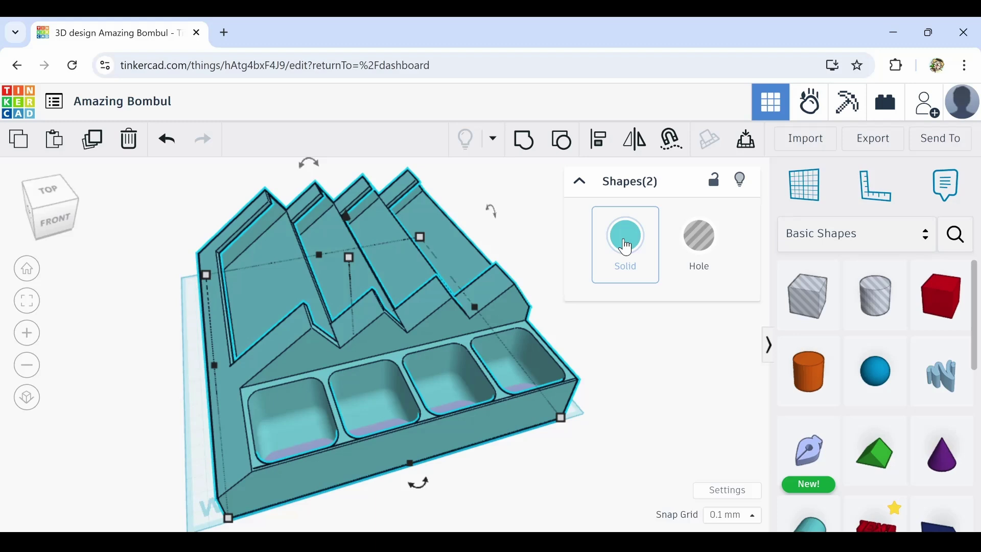
pyautogui.click(525, 140)
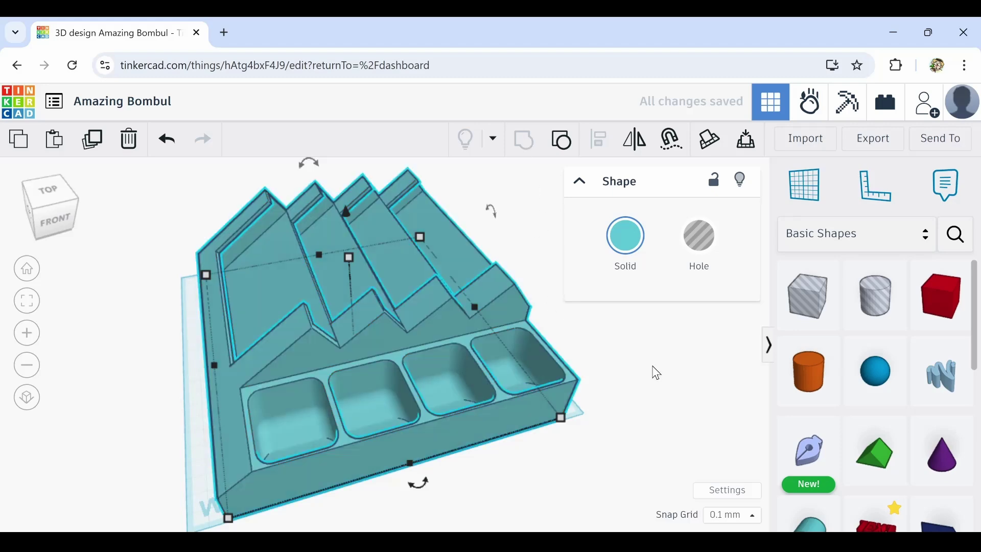
# Test-fit a green slanted panel in the tray's first slot, inspect it from several angles, and move it back beside the tray
pyautogui.moveTo(655, 372); pyautogui.dragTo(166, 384, button='right')
pyautogui.scroll(-5, 365, 409)
pyautogui.click(324, 416)
pyautogui.moveTo(164, 383); pyautogui.dragTo(360, 333)
pyautogui.scroll(5, 373, 411)
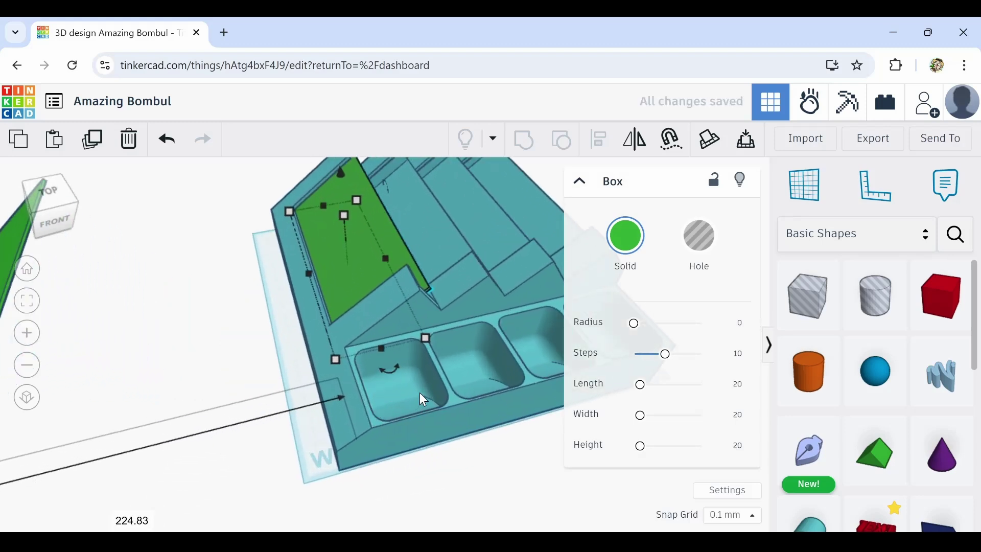
pyautogui.moveTo(420, 393); pyautogui.dragTo(385, 401, button='right')
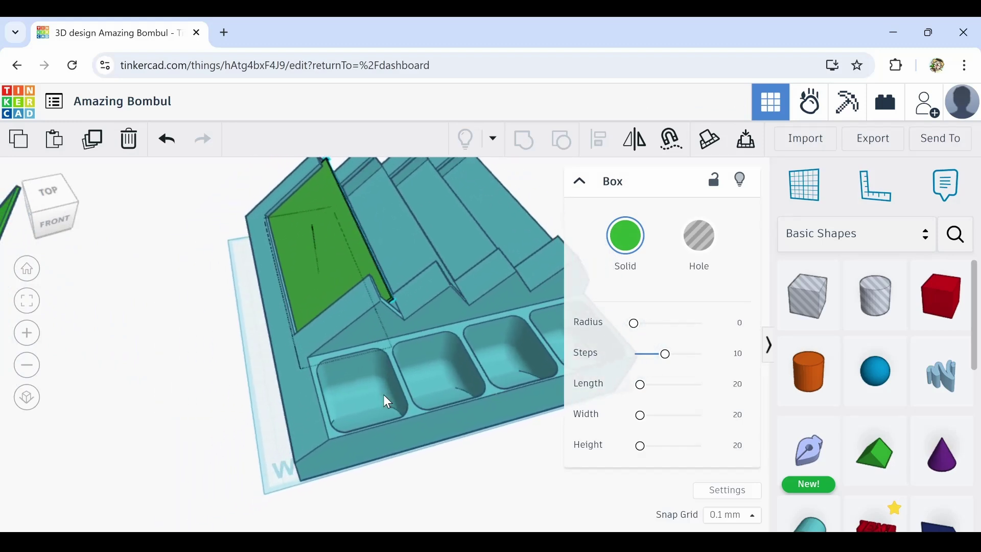
pyautogui.moveTo(320, 427); pyautogui.dragTo(363, 427, button='right')
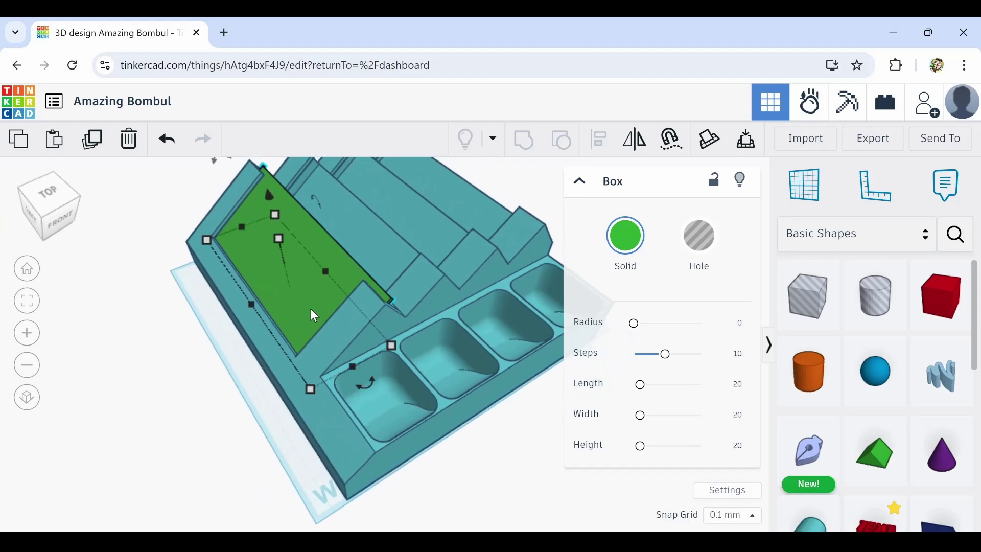
pyautogui.moveTo(313, 313); pyautogui.dragTo(2, 412)
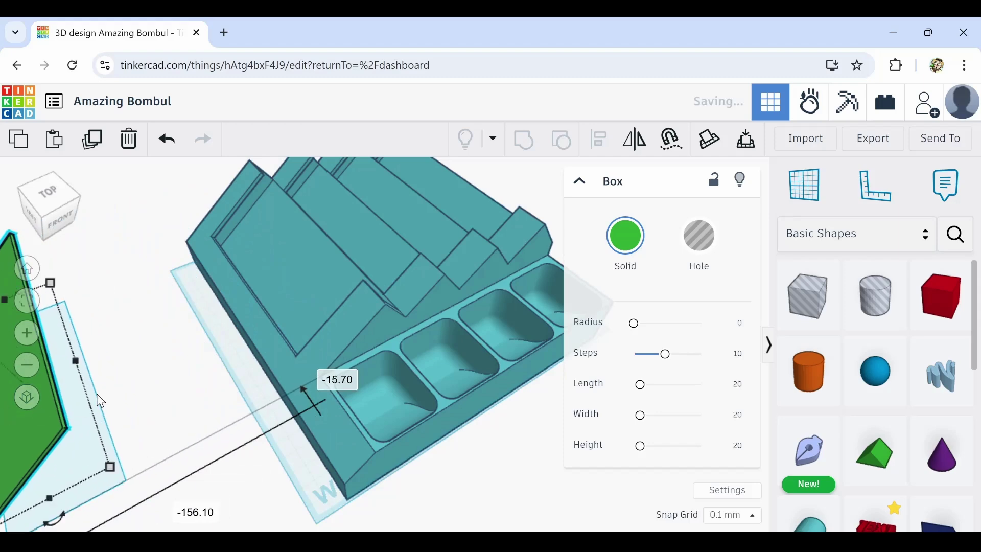
pyautogui.moveTo(220, 383); pyautogui.dragTo(71, 372, button='right')
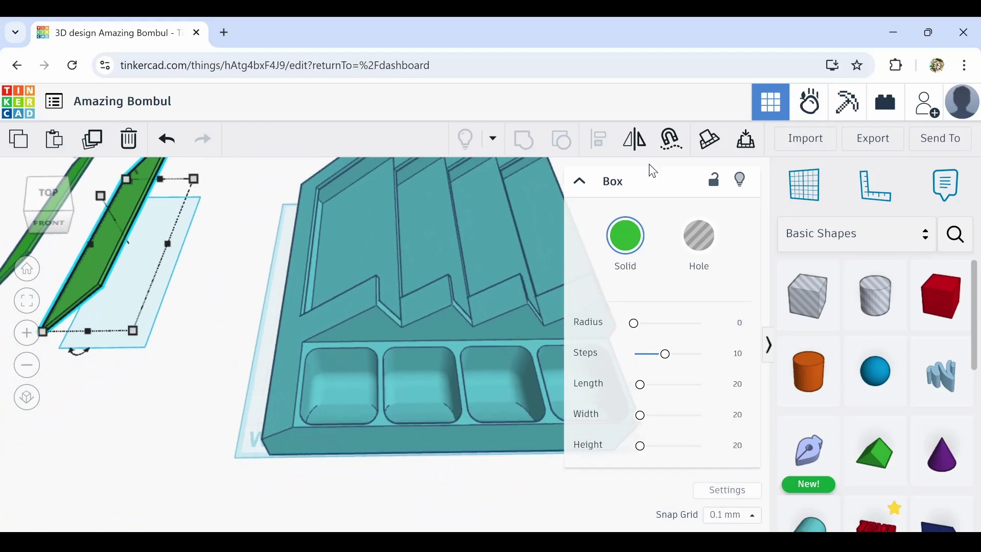
# Ungroup the tray from the ramp, and ungroup the tray body to release its four compartment holes
pyautogui.click(457, 372)
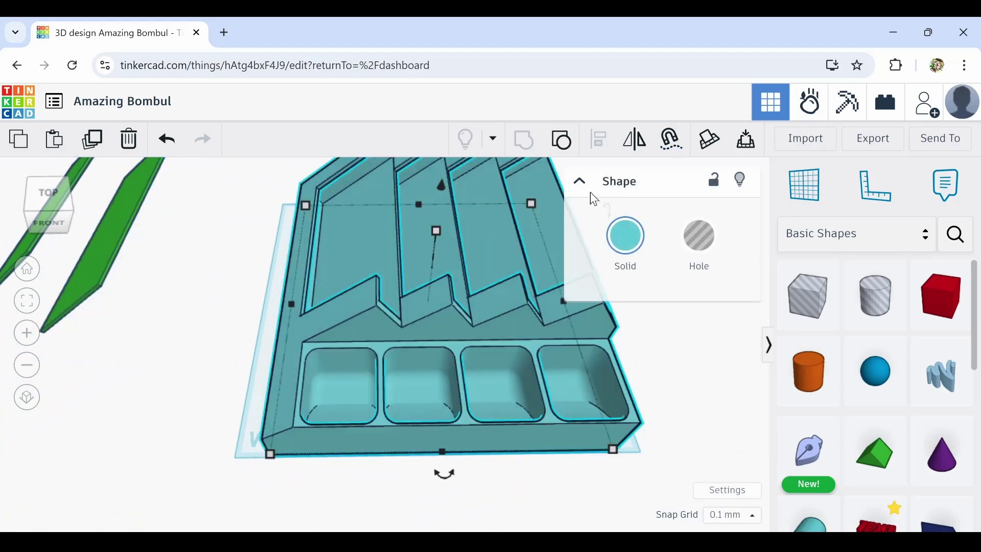
pyautogui.click(559, 146)
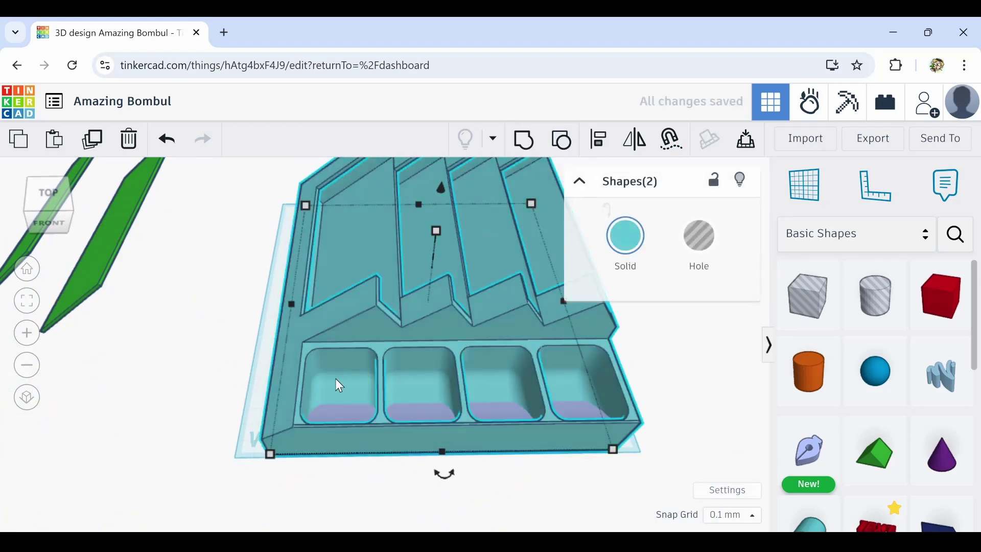
pyautogui.click(169, 366)
pyautogui.click(378, 348)
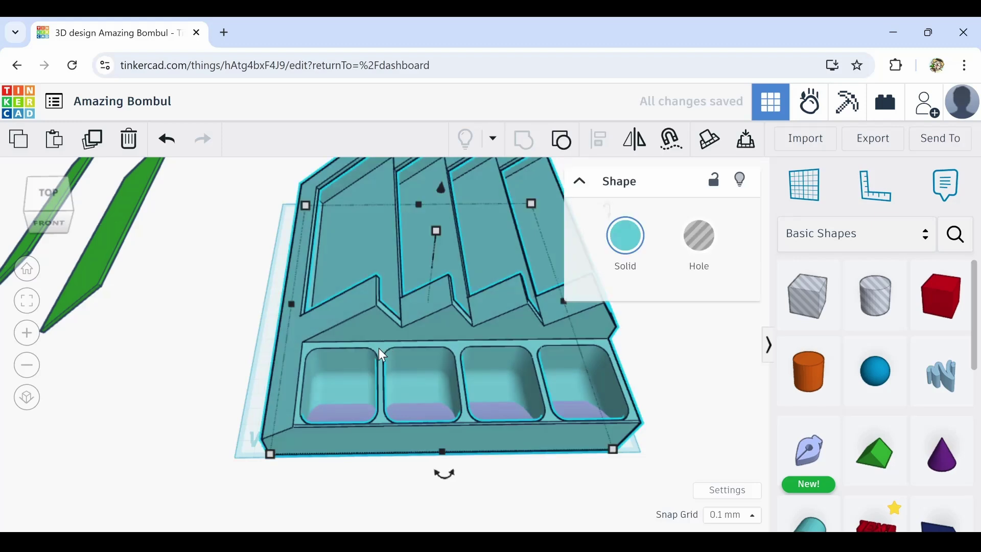
pyautogui.click(564, 147)
# Extend the four compartment holes together toward the slanted slots to a depth of 54.53 mm and inspect the rear edges
pyautogui.click(331, 395)
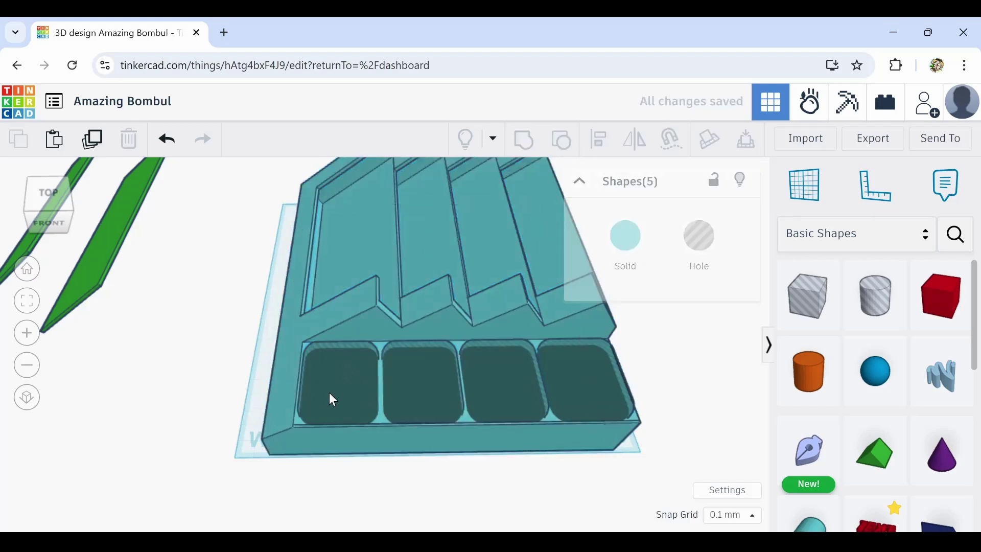
pyautogui.keyDown('shift'); pyautogui.click(431, 383); pyautogui.keyUp('shift')
pyautogui.keyDown('shift'); pyautogui.click(488, 376); pyautogui.keyUp('shift')
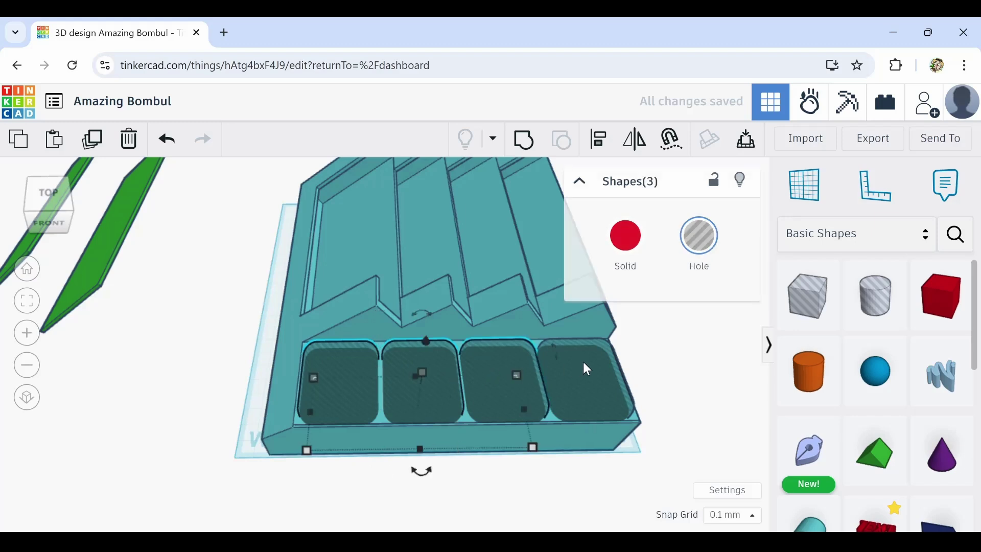
pyautogui.keyDown('shift'); pyautogui.click(584, 368); pyautogui.keyUp('shift')
pyautogui.moveTo(452, 374)
pyautogui.mouseDown()
pyautogui.moveTo(454, 357)
pyautogui.moveTo(460, 368)
pyautogui.mouseUp()
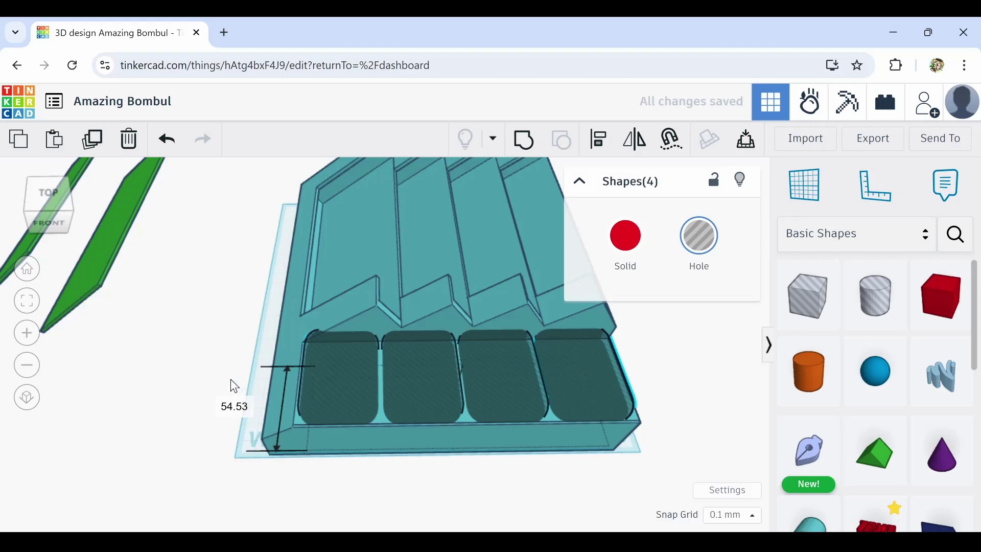
pyautogui.moveTo(261, 383); pyautogui.dragTo(289, 388, button='right')
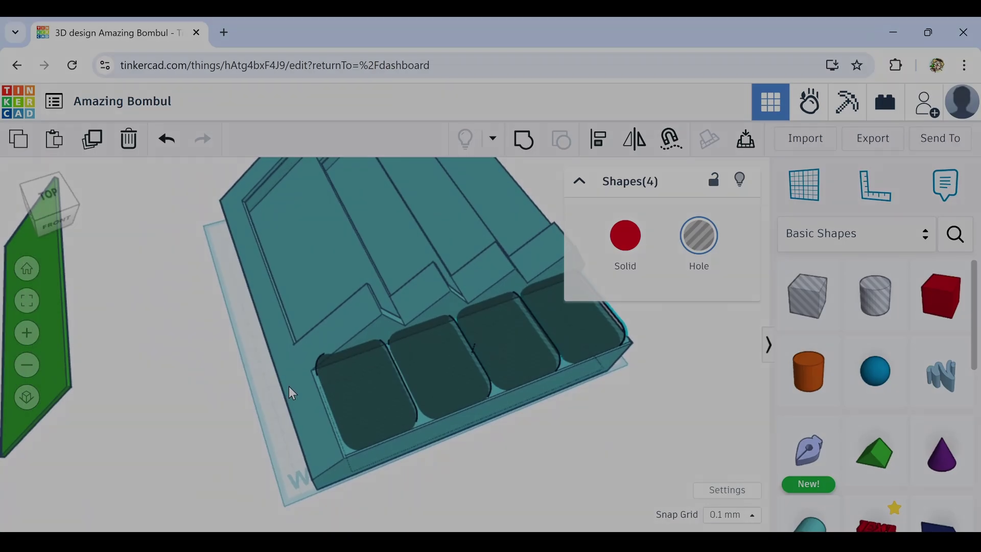
pyautogui.scroll(5, 289, 386)
pyautogui.moveTo(391, 335); pyautogui.dragTo(298, 341, button='right')
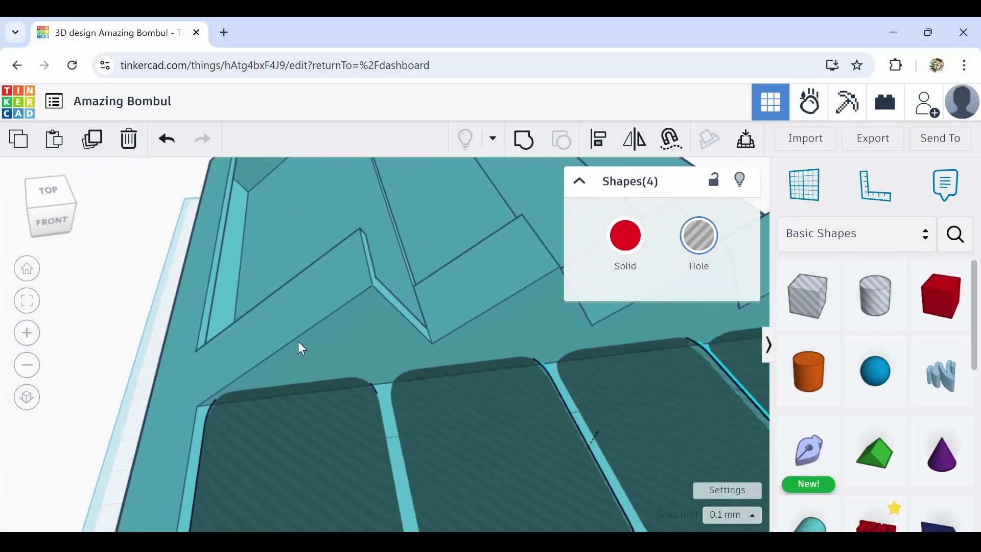
pyautogui.scroll(-6, 301, 348)
pyautogui.moveTo(437, 358)
pyautogui.mouseDown(button='right')
pyautogui.moveTo(470, 402)
pyautogui.moveTo(450, 351)
pyautogui.mouseUp(button='right')
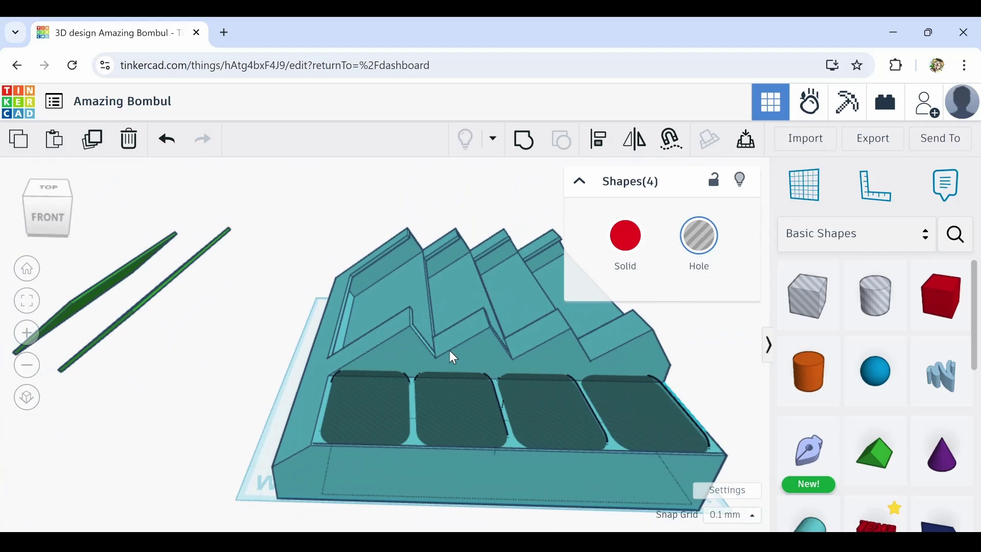
pyautogui.moveTo(449, 351); pyautogui.dragTo(449, 352, button='right')
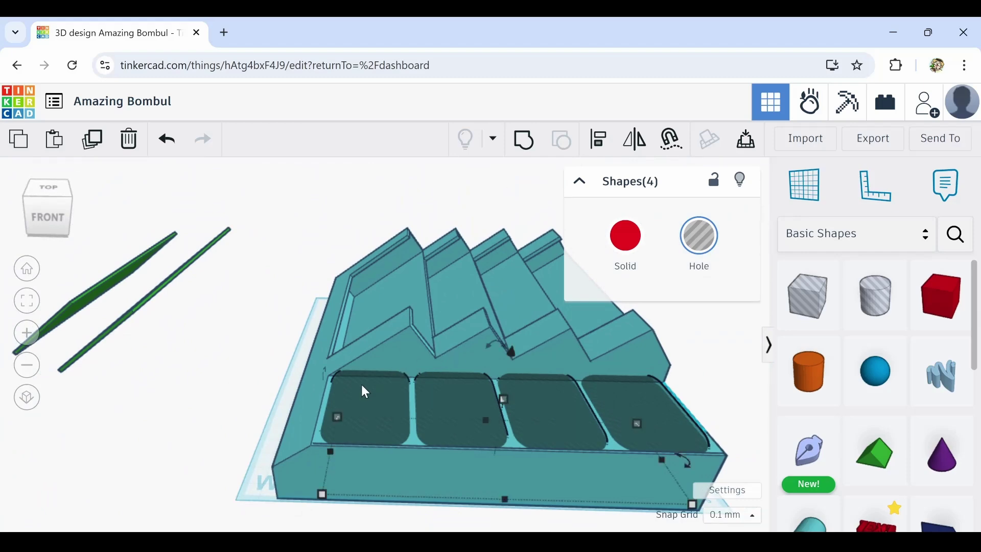
# Try to group the tray body, four compartment holes and curved ramp all at once, and ungroup them again
pyautogui.scroll(-3, 360, 391)
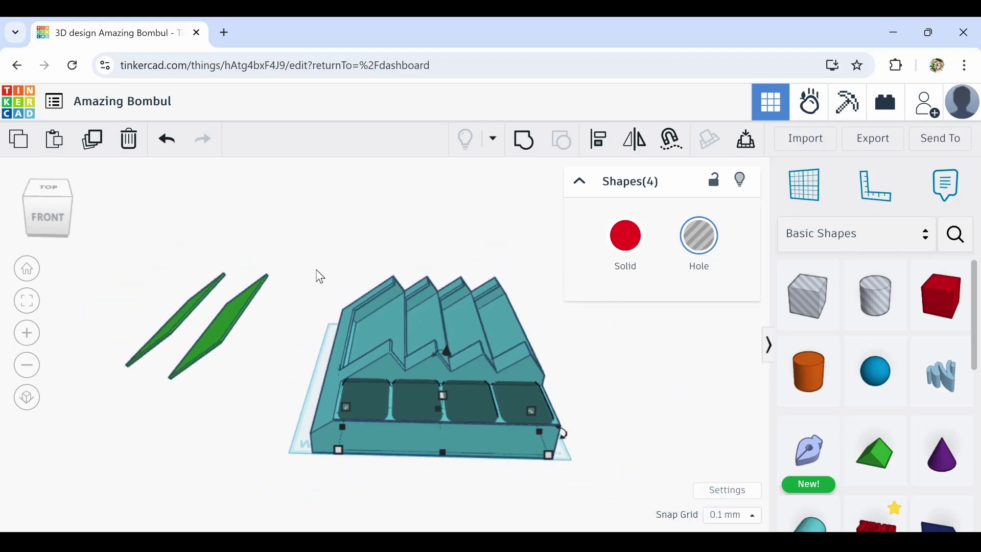
pyautogui.moveTo(314, 274); pyautogui.dragTo(549, 515)
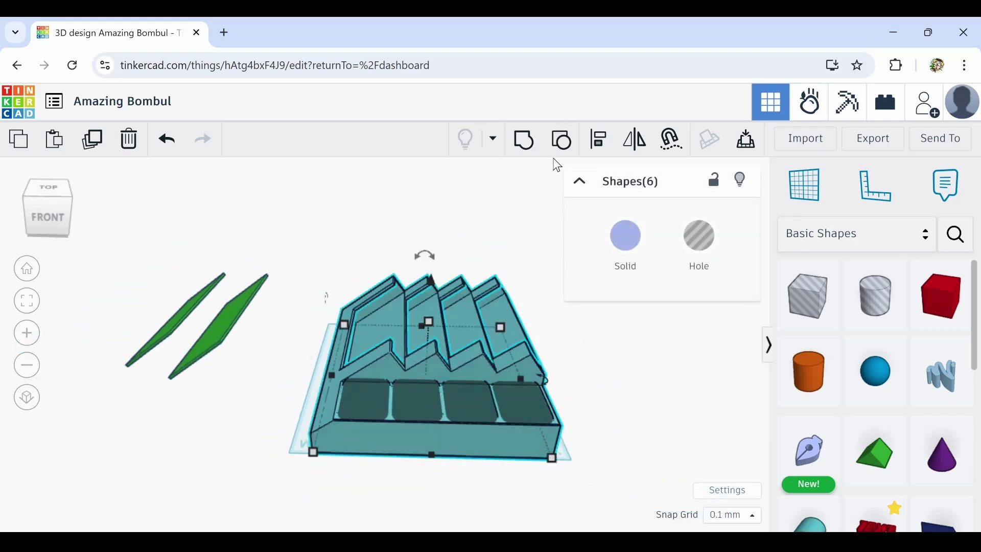
pyautogui.click(525, 139)
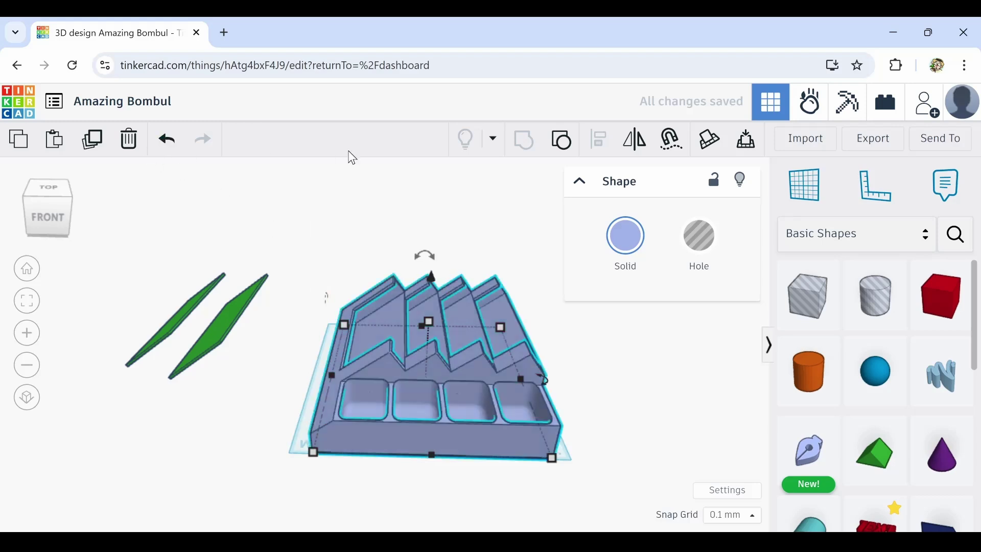
pyautogui.moveTo(348, 155); pyautogui.dragTo(438, 235, button='right')
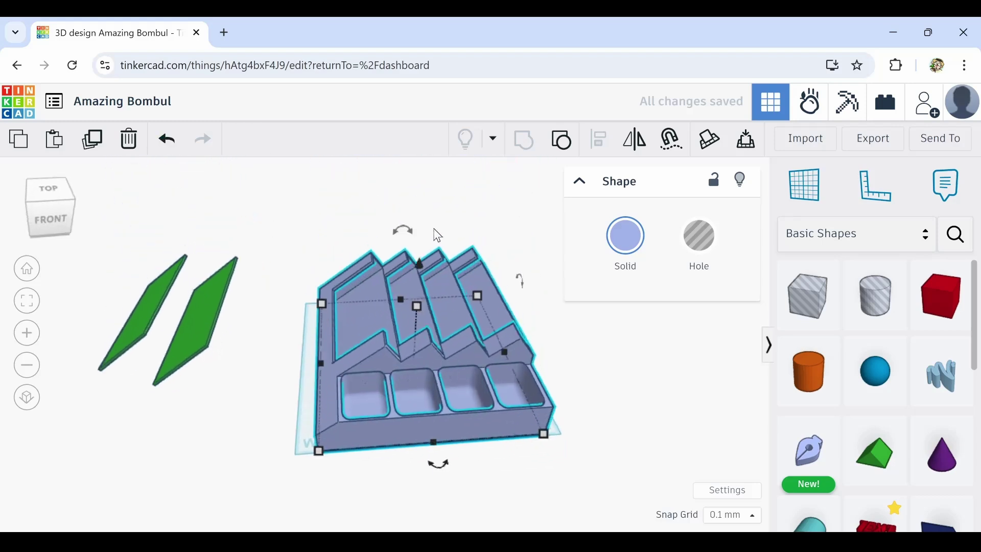
pyautogui.click(563, 141)
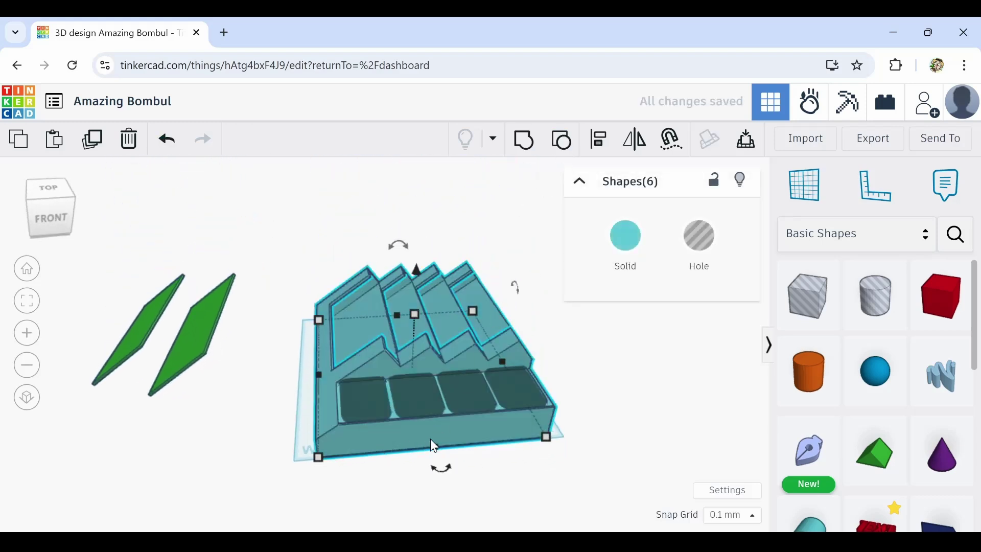
# Group the tray body with the four compartment holes, leaving the curved ramp out of the selection
pyautogui.moveTo(287, 341); pyautogui.dragTo(580, 376)
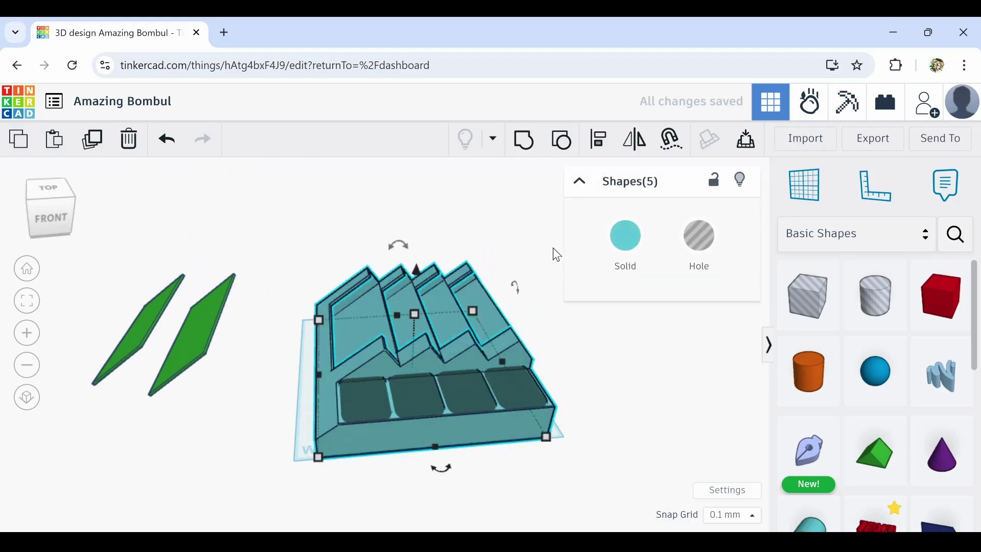
pyautogui.click(525, 144)
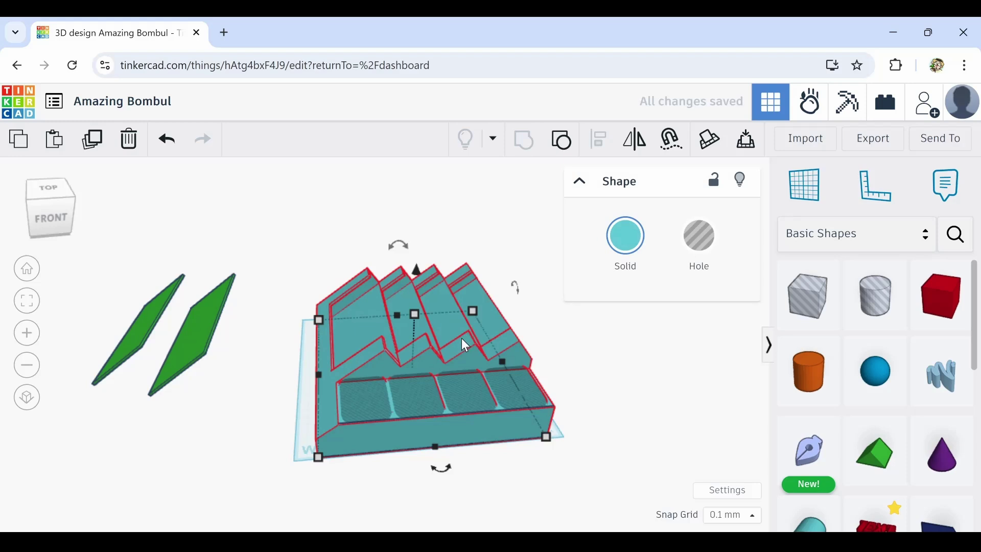
pyautogui.moveTo(460, 338); pyautogui.dragTo(419, 381, button='right')
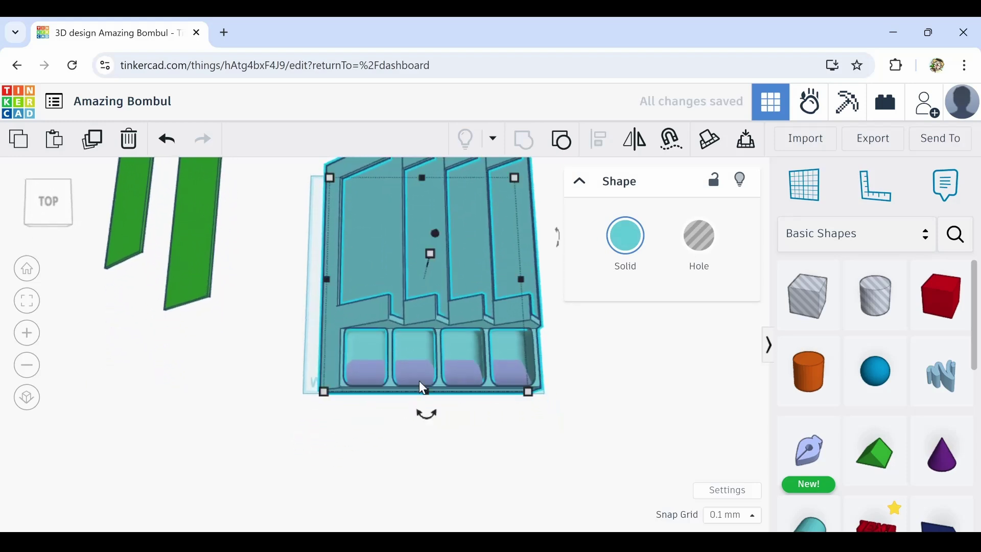
# Group the tray with the curved ramp and recolour the combined shape teal
pyautogui.moveTo(303, 312); pyautogui.dragTo(610, 452)
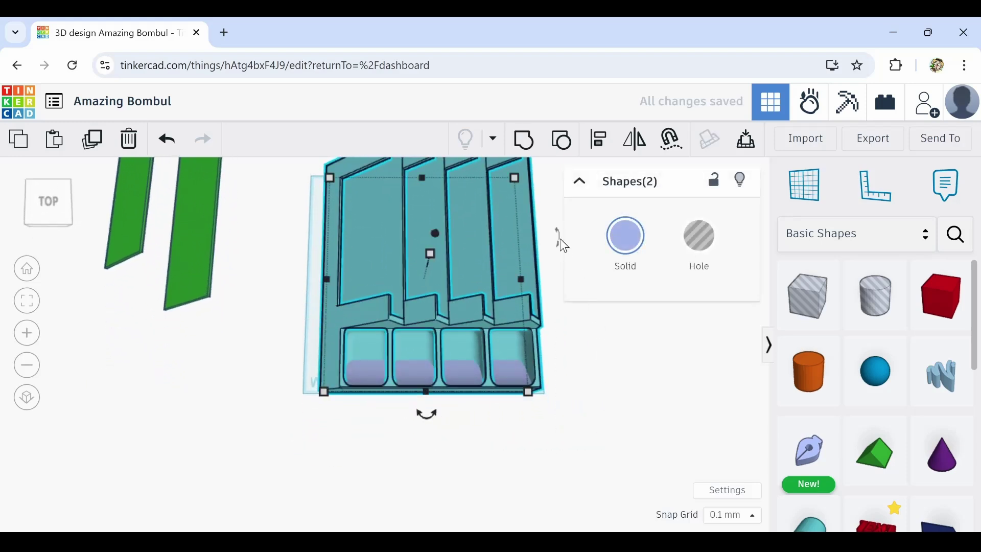
pyautogui.click(525, 139)
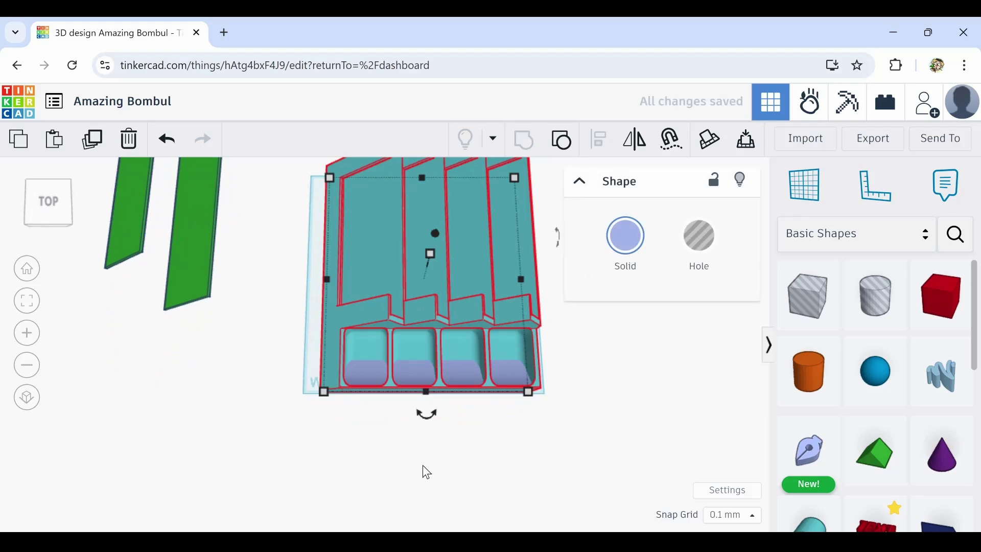
pyautogui.moveTo(449, 422); pyautogui.dragTo(436, 438, button='right')
pyautogui.click(625, 236)
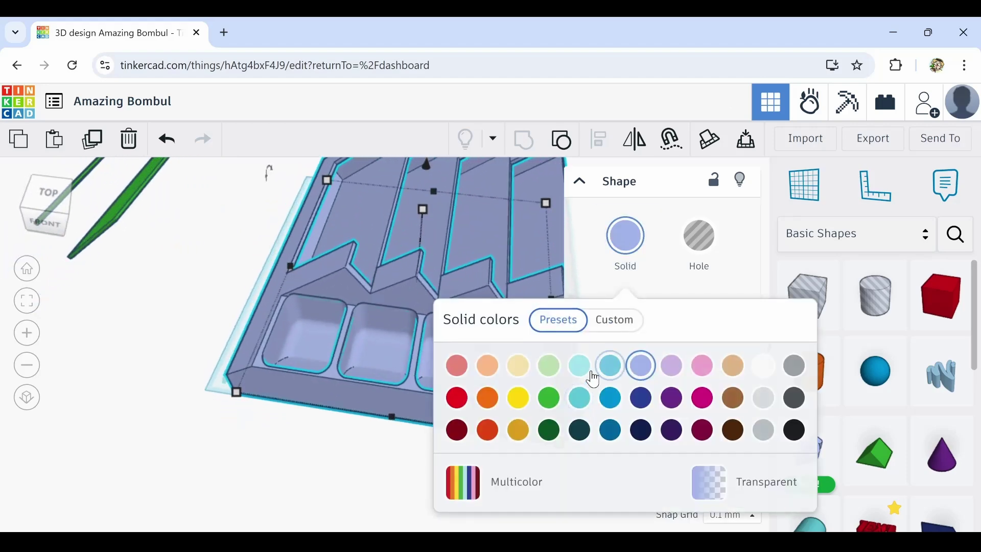
pyautogui.click(579, 397)
pyautogui.moveTo(311, 486); pyautogui.dragTo(368, 464, button='right')
pyautogui.click(543, 427)
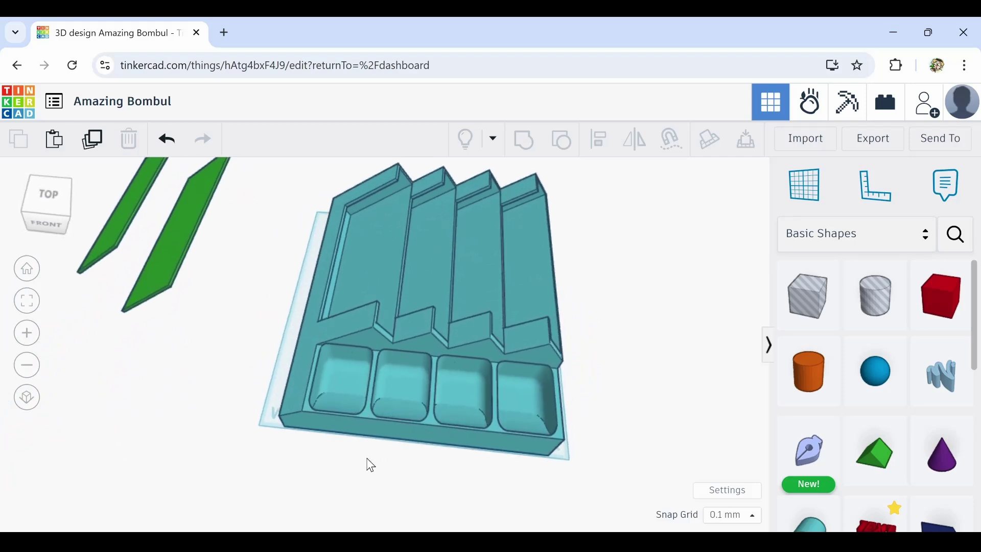
# Duplicate the finished tray and place the copy beside the original, clear of it
pyautogui.moveTo(389, 420); pyautogui.dragTo(434, 416, button='right')
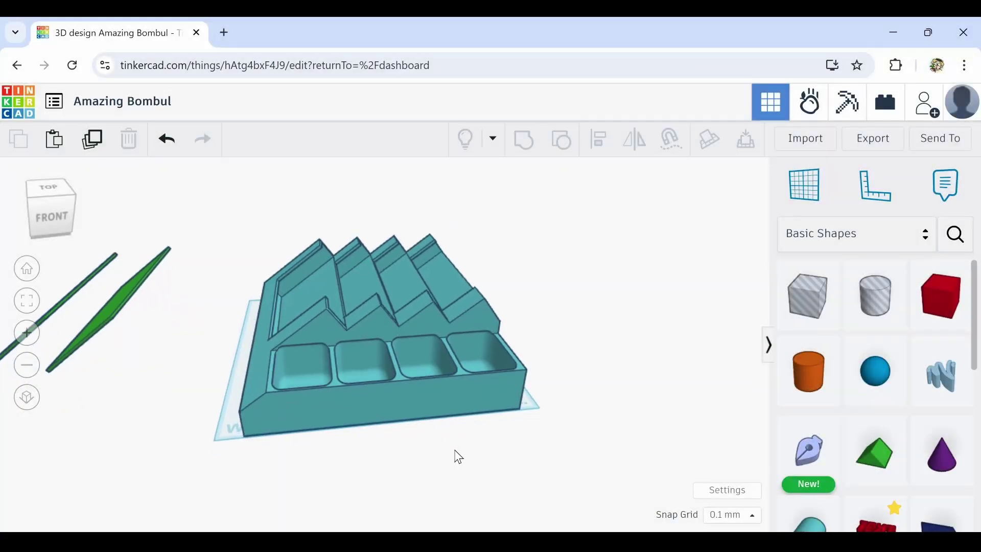
pyautogui.moveTo(458, 455)
pyautogui.mouseDown(button='right')
pyautogui.moveTo(370, 427)
pyautogui.moveTo(431, 431)
pyautogui.moveTo(460, 453)
pyautogui.mouseUp(button='right')
pyautogui.click(429, 334)
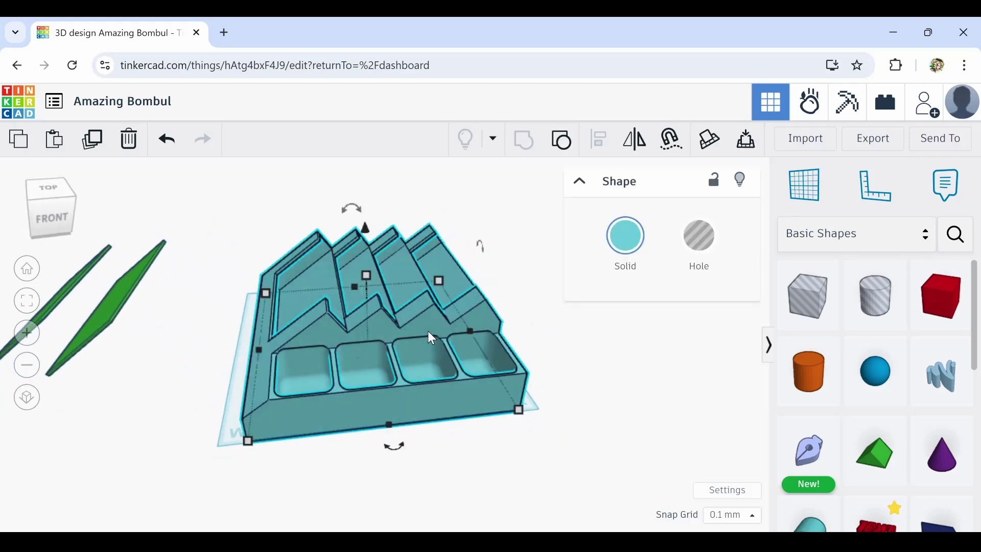
pyautogui.click(93, 147)
pyautogui.moveTo(378, 324); pyautogui.dragTo(650, 296)
pyautogui.moveTo(553, 411); pyautogui.dragTo(292, 479, button='right')
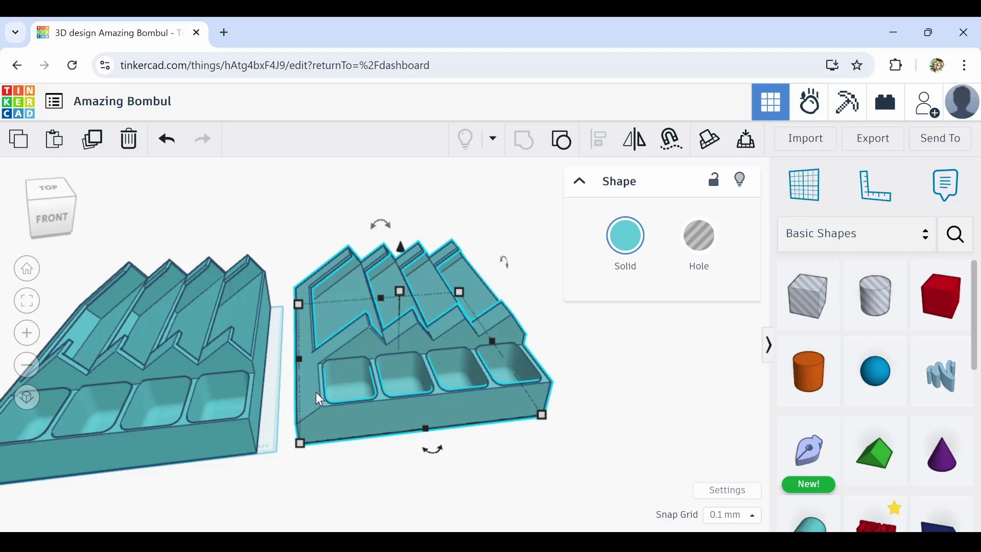
# Ungroup the copied tray through all its nested groups down to its individual solids and hole boxes
pyautogui.click(562, 148)
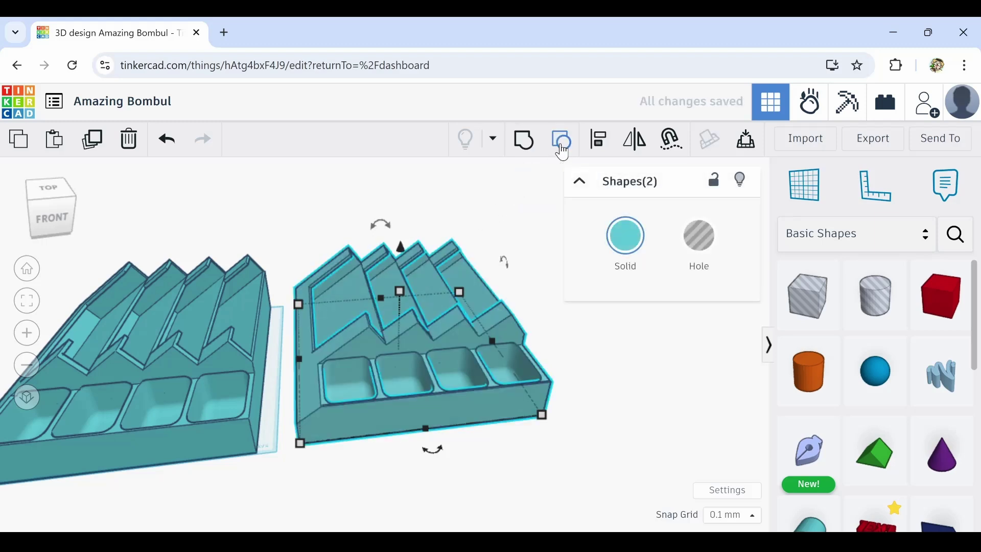
pyautogui.click(562, 148)
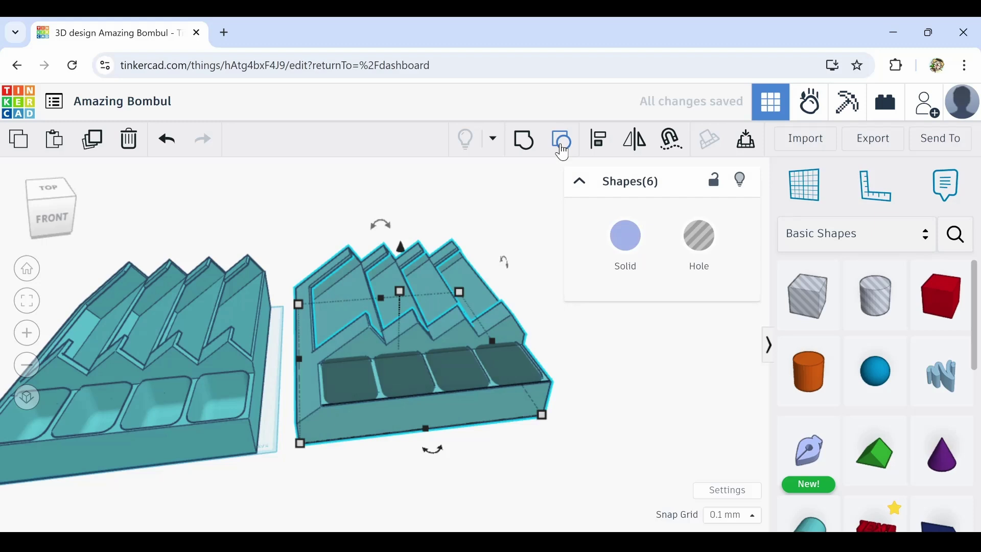
pyautogui.click(562, 148)
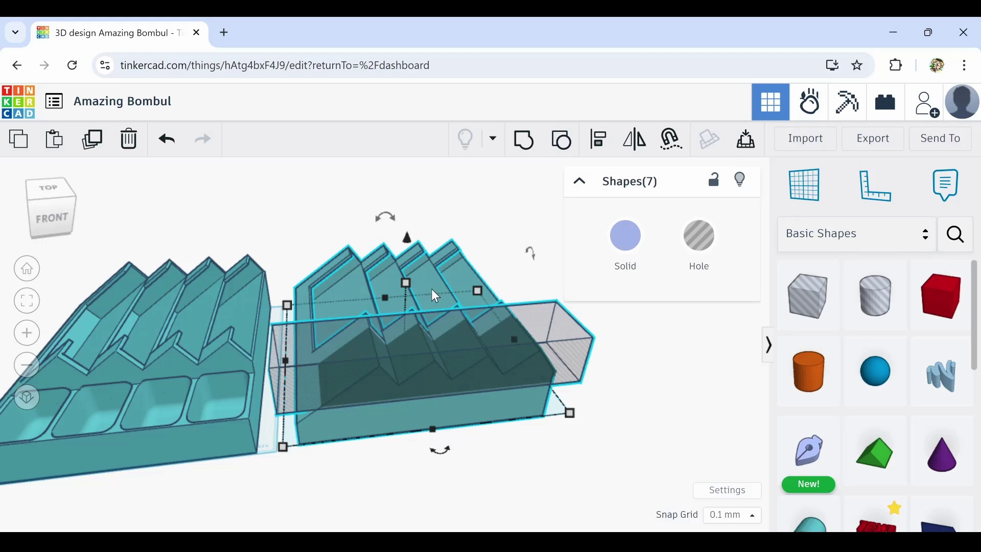
pyautogui.moveTo(491, 235); pyautogui.dragTo(337, 276)
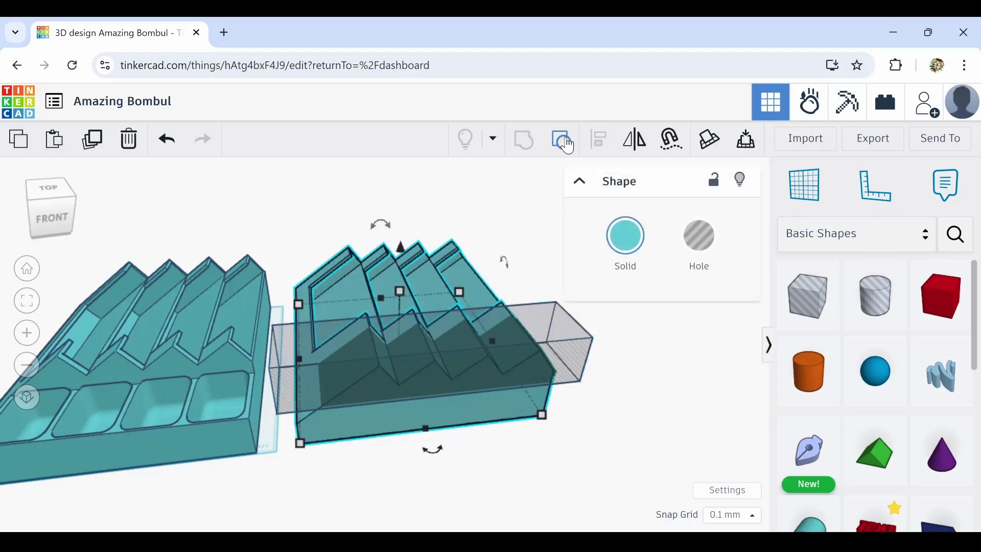
pyautogui.hotkey('ctrl', 'a')
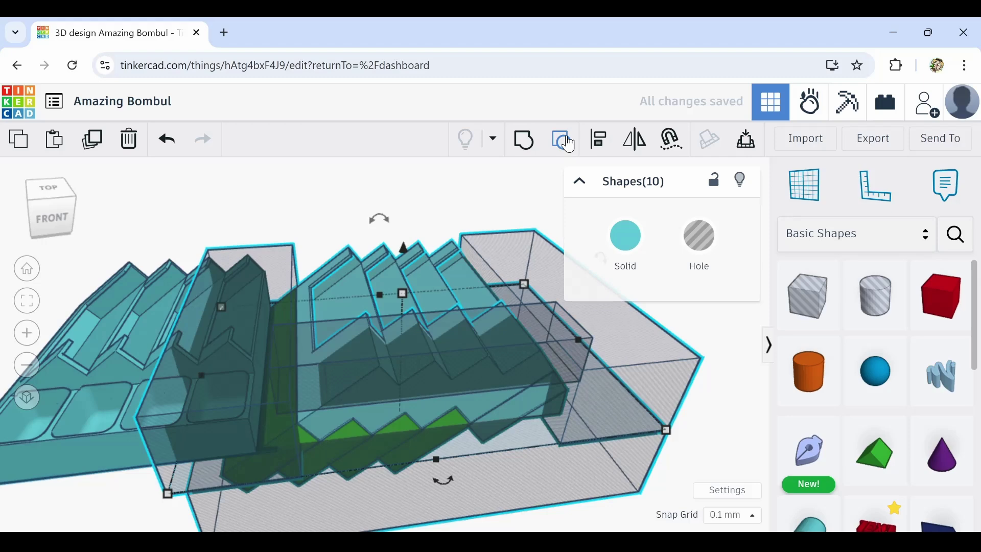
pyautogui.click(564, 141)
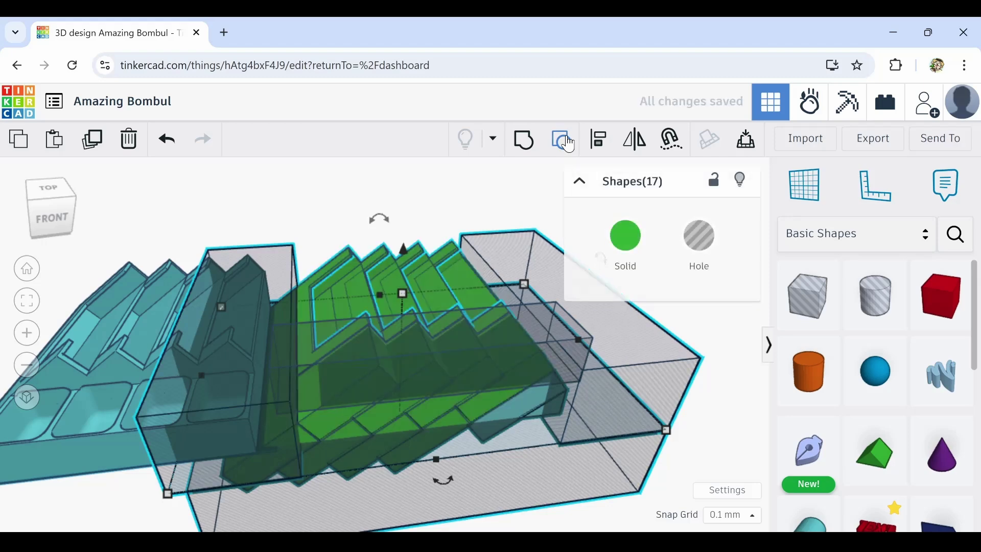
pyautogui.click(564, 142)
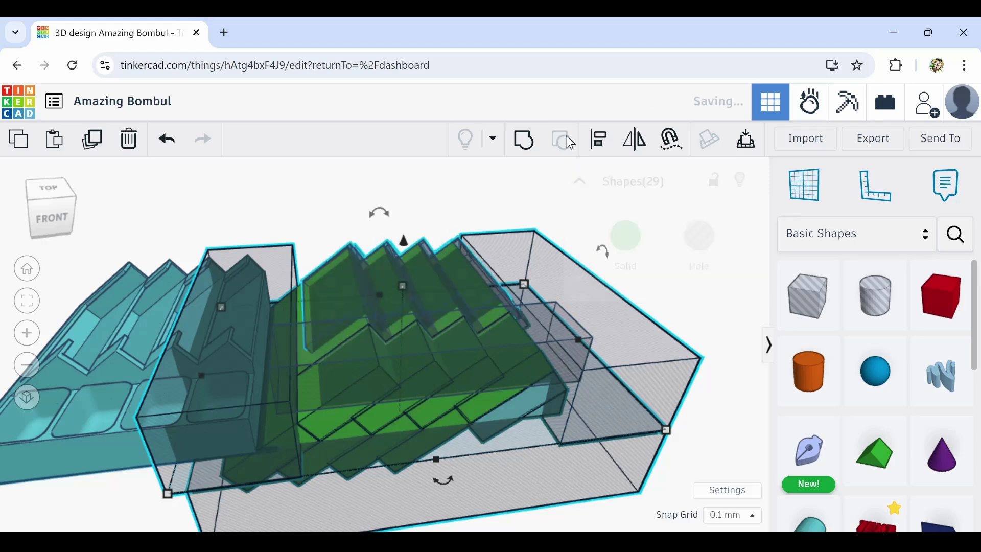
# Delete the four topmost hole boxes that cut the slanted slots of the copied tray
pyautogui.click(321, 221)
pyautogui.click(367, 287)
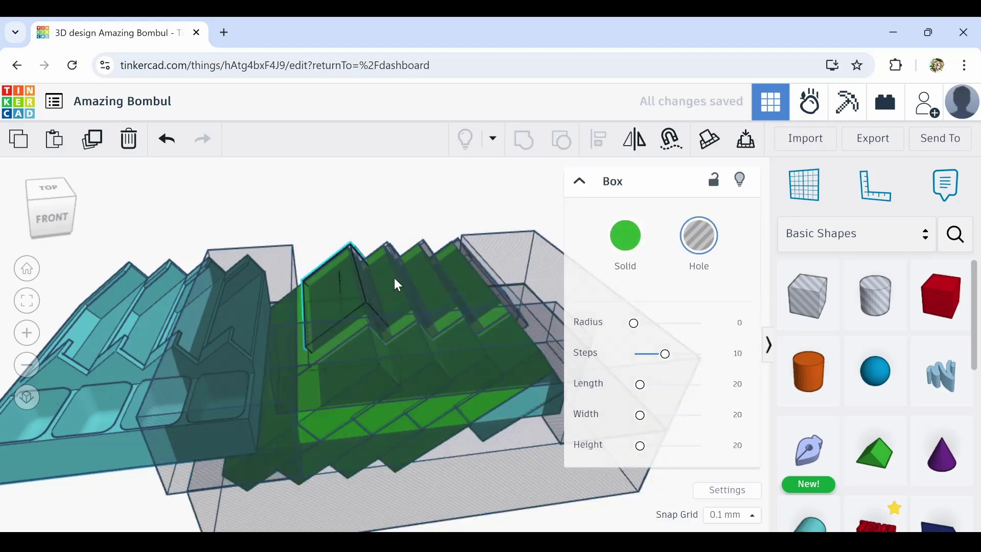
pyautogui.keyDown('shift'); pyautogui.click(427, 280); pyautogui.keyUp('shift')
pyautogui.keyDown('shift'); pyautogui.click(449, 270); pyautogui.keyUp('shift')
pyautogui.keyDown('shift'); pyautogui.click(464, 266); pyautogui.keyUp('shift')
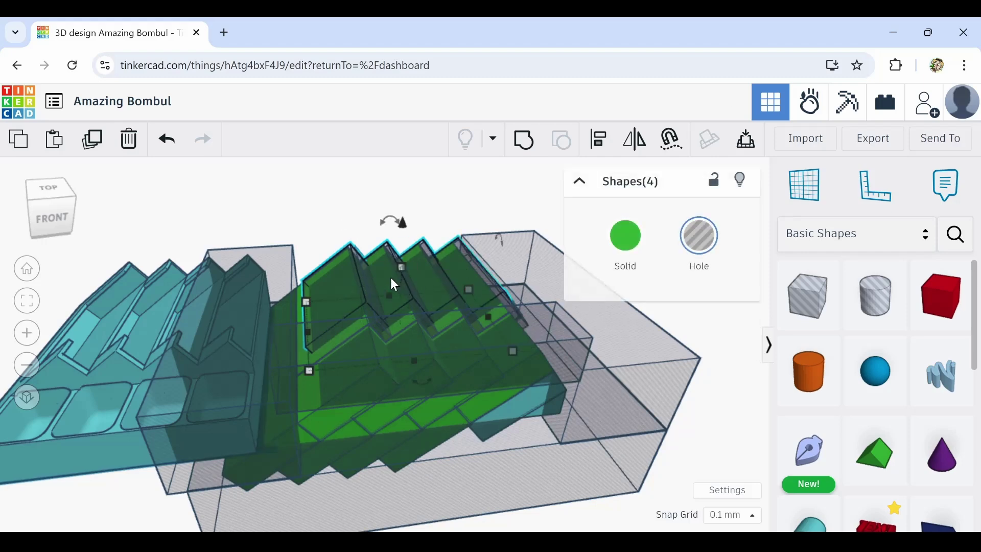
pyautogui.click(217, 211)
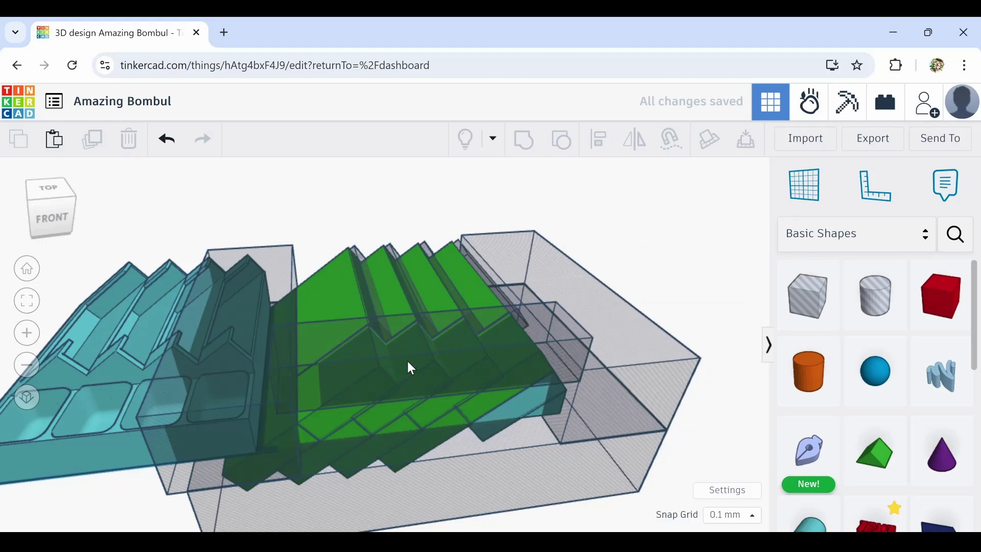
# Delete the second set of four hole boxes along the slanted slots of the copied tray
pyautogui.moveTo(400, 278); pyautogui.dragTo(514, 290, button='right')
pyautogui.click(528, 264)
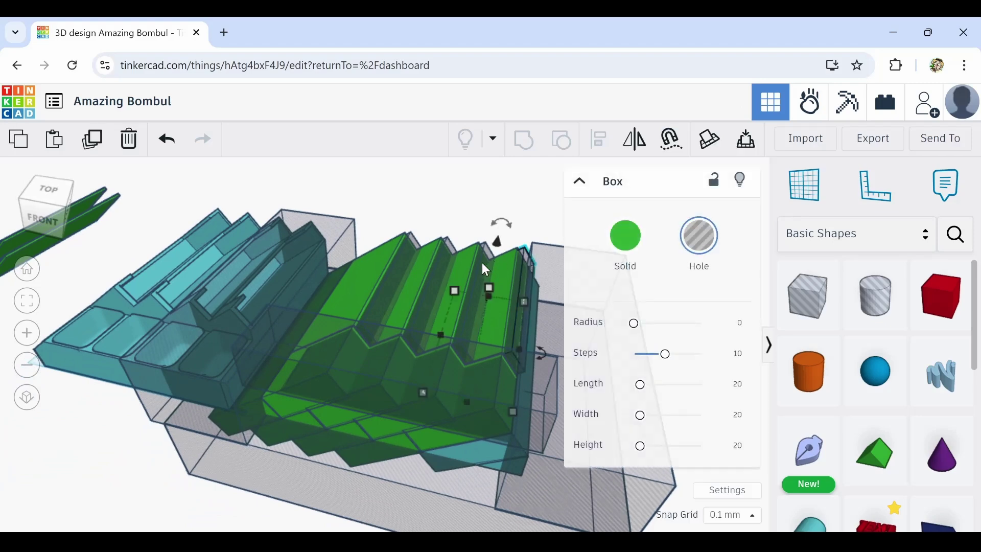
pyautogui.keyDown('shift'); pyautogui.click(434, 268); pyautogui.keyUp('shift')
pyautogui.keyDown('shift'); pyautogui.click(438, 265); pyautogui.keyUp('shift')
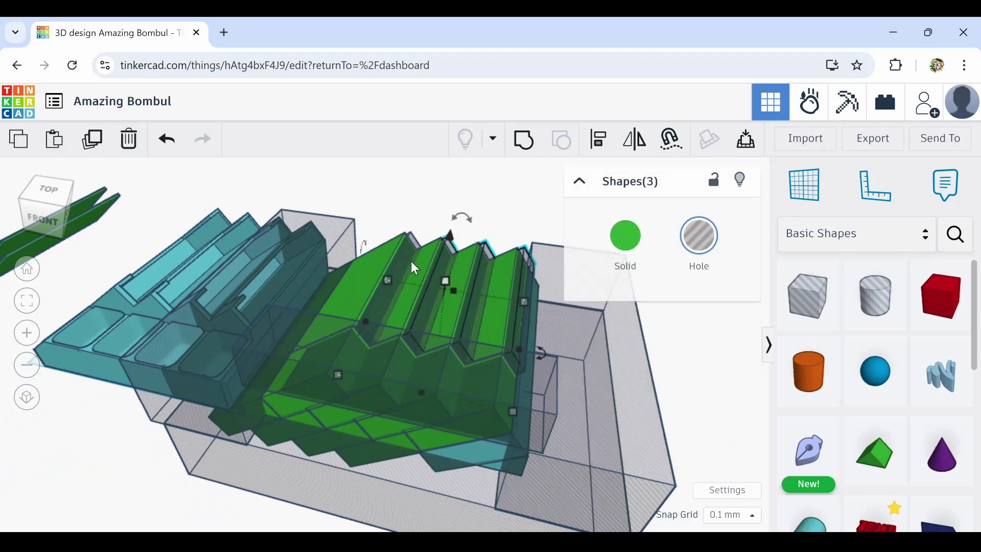
pyautogui.keyDown('shift'); pyautogui.click(403, 259); pyautogui.keyUp('shift')
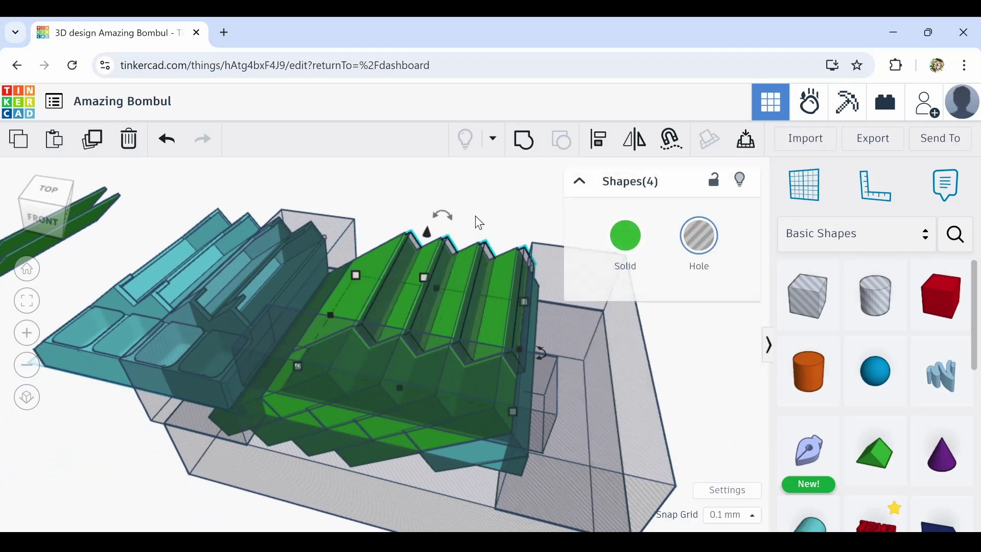
pyautogui.click(129, 142)
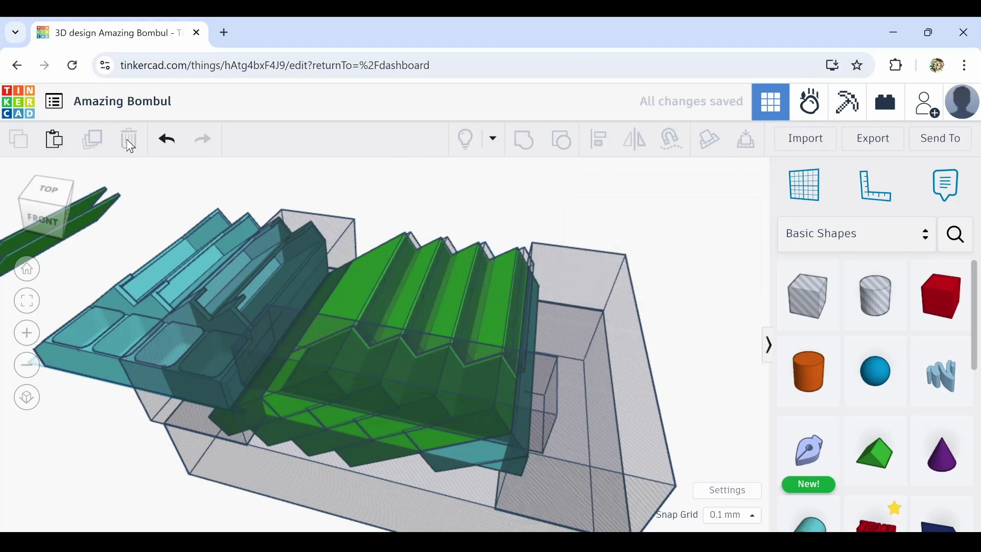
# Delete the last four hole boxes between the slanted ridges of the copied tray
pyautogui.click(412, 254)
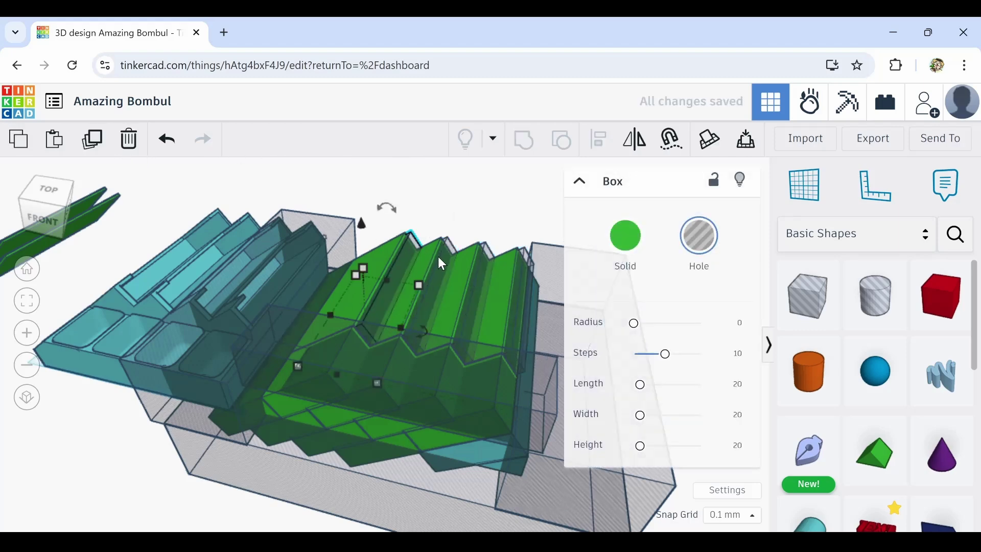
pyautogui.keyDown('shift'); pyautogui.click(437, 256); pyautogui.keyUp('shift')
pyautogui.keyDown('shift'); pyautogui.click(503, 267); pyautogui.keyUp('shift')
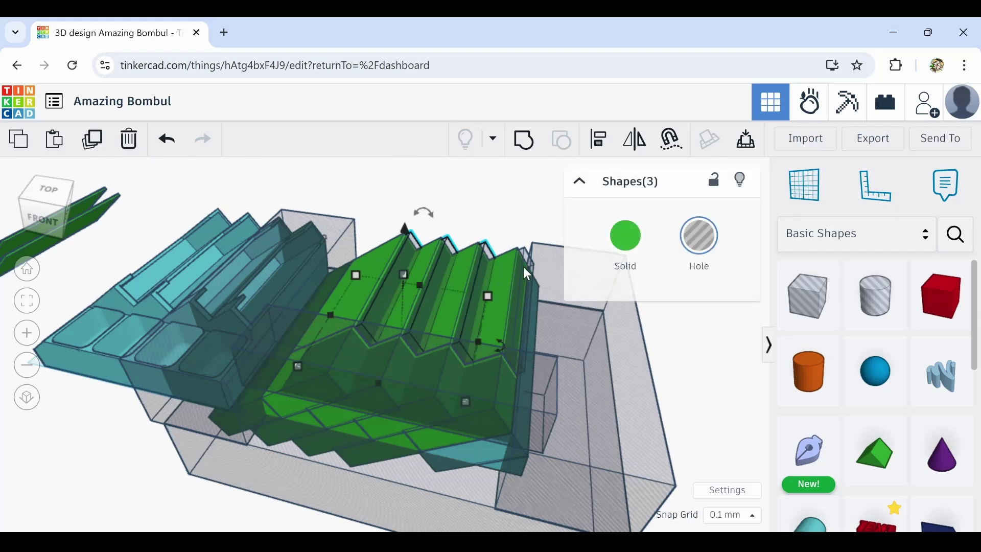
pyautogui.keyDown('shift'); pyautogui.click(520, 264); pyautogui.keyUp('shift')
pyautogui.click(129, 142)
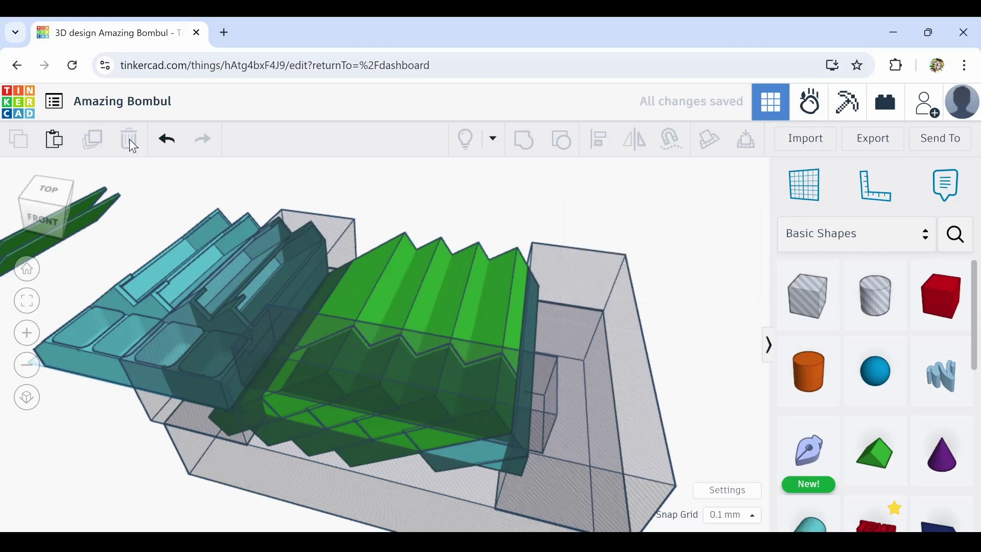
# Try to group all remaining pieces of the copied tray into one shape, and ungroup them again
pyautogui.moveTo(428, 389); pyautogui.dragTo(389, 380, button='right')
pyautogui.moveTo(296, 209); pyautogui.dragTo(565, 489)
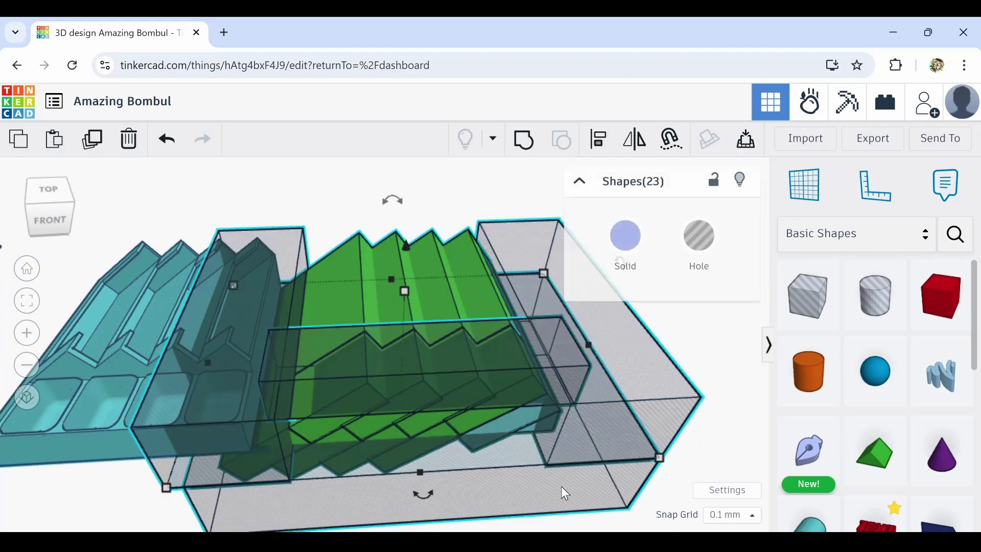
pyautogui.click(525, 143)
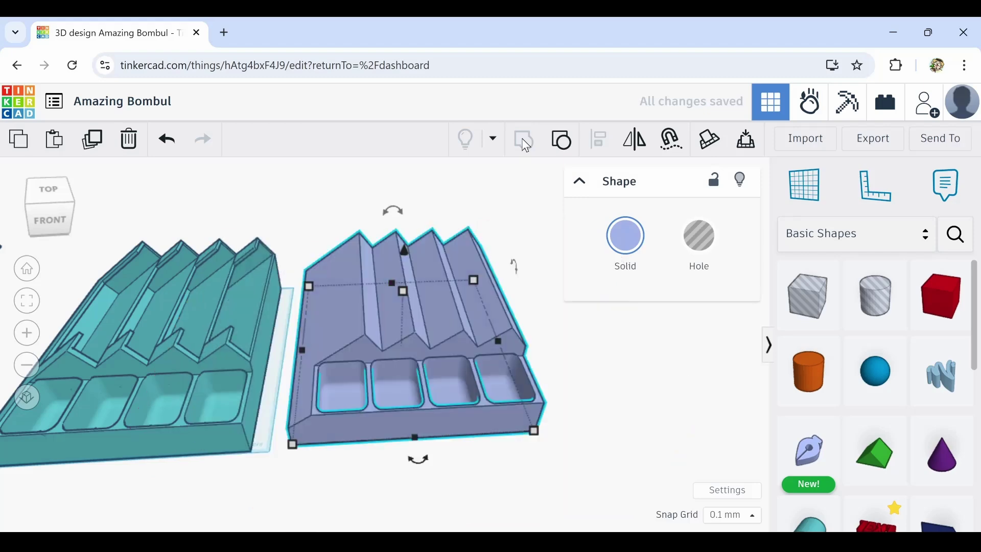
pyautogui.click(561, 152)
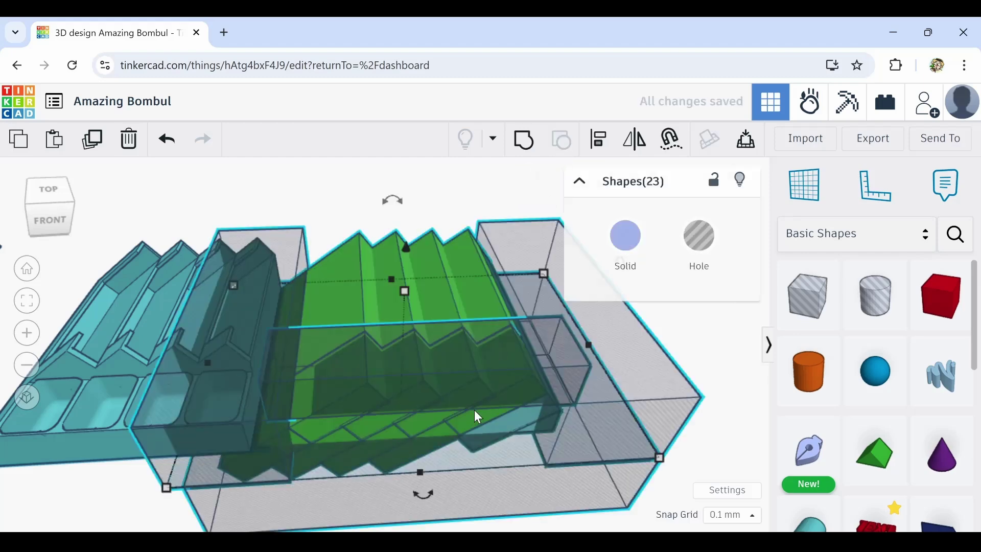
# Group the front cutting hole box with the four slanted green solids
pyautogui.moveTo(449, 476); pyautogui.dragTo(450, 452, button='right')
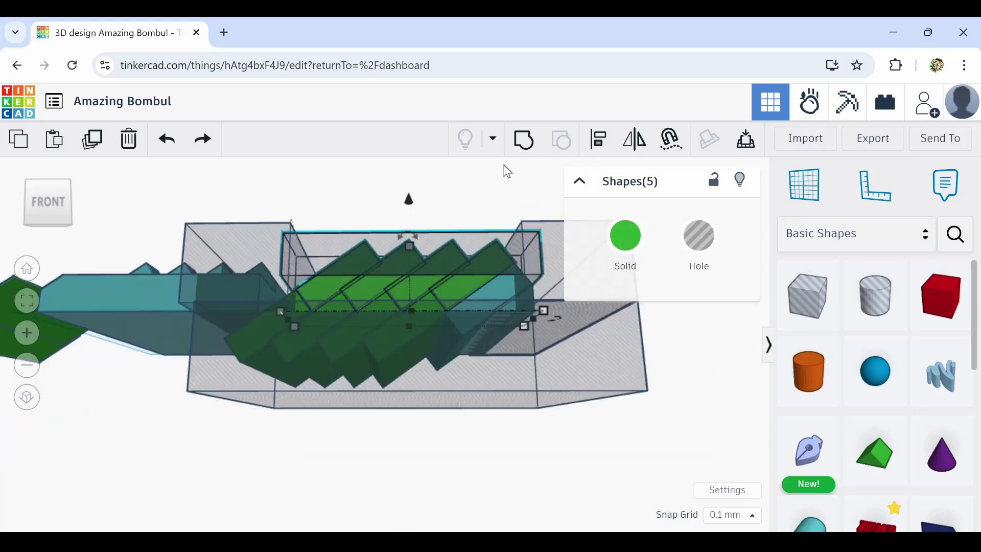
pyautogui.click(526, 144)
pyautogui.moveTo(458, 197); pyautogui.dragTo(464, 372, button='right')
# Delete the four compartment holes at the front of the copied tray
pyautogui.click(473, 389)
pyautogui.keyDown('shift'); pyautogui.click(419, 388); pyautogui.keyUp('shift')
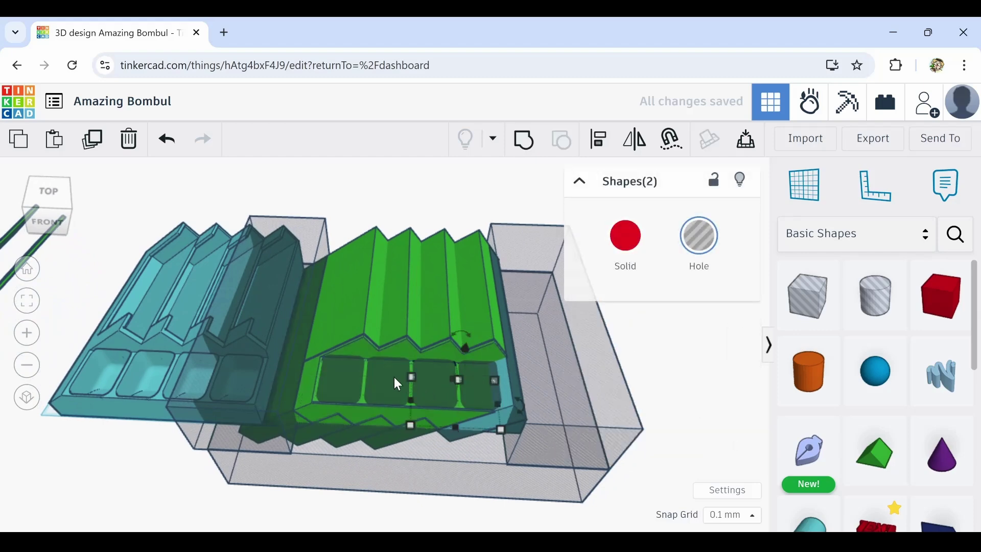
pyautogui.keyDown('shift'); pyautogui.click(378, 376); pyautogui.keyUp('shift')
pyautogui.keyDown('shift'); pyautogui.click(342, 370); pyautogui.keyUp('shift')
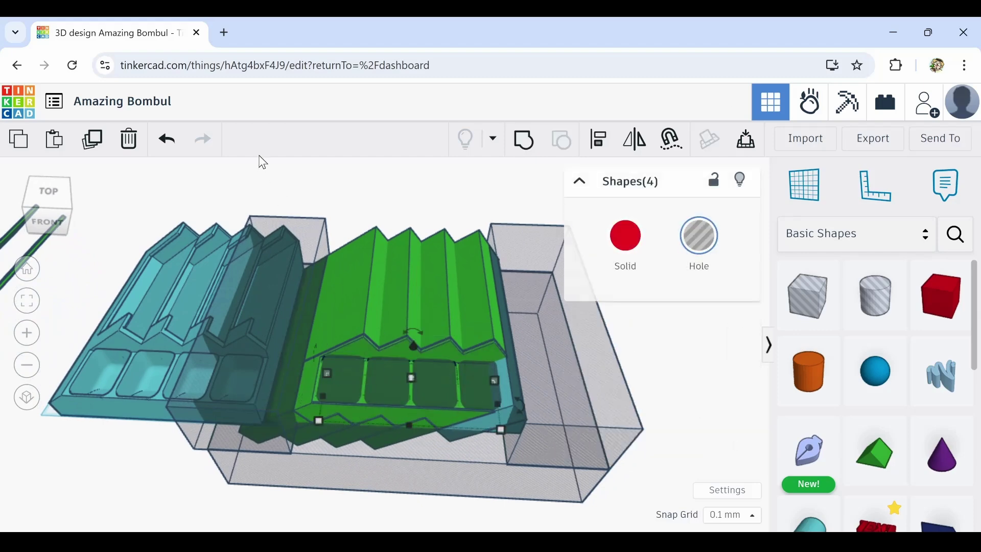
pyautogui.click(128, 139)
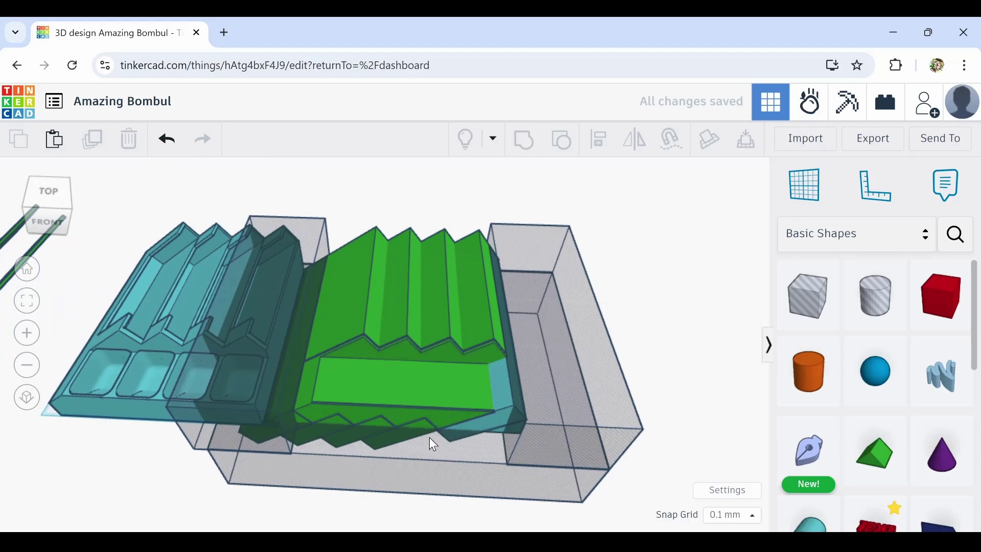
# Undo the deletion of the compartment holes and the grouping of the front cutting box
pyautogui.moveTo(459, 392); pyautogui.dragTo(495, 328, button='right')
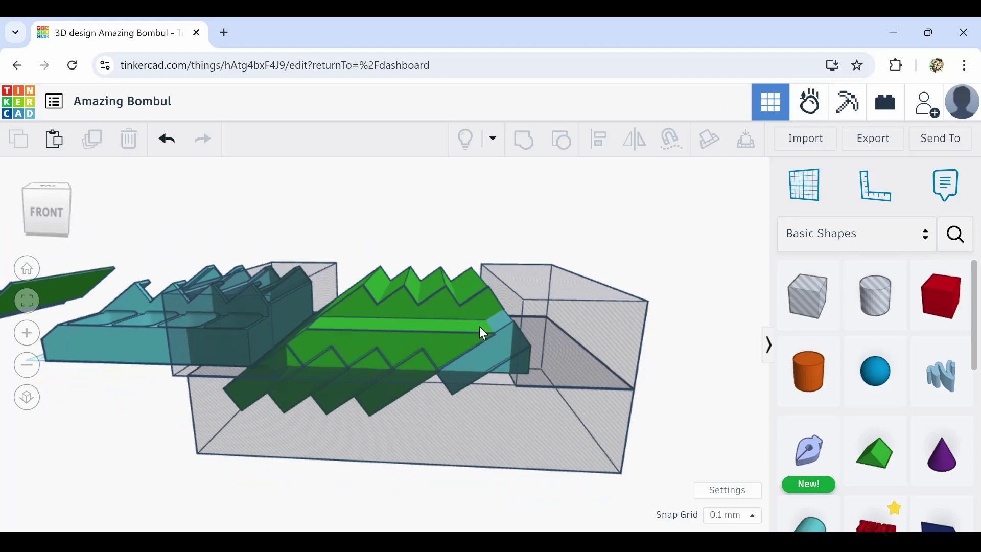
pyautogui.click(164, 148)
pyautogui.click(167, 148)
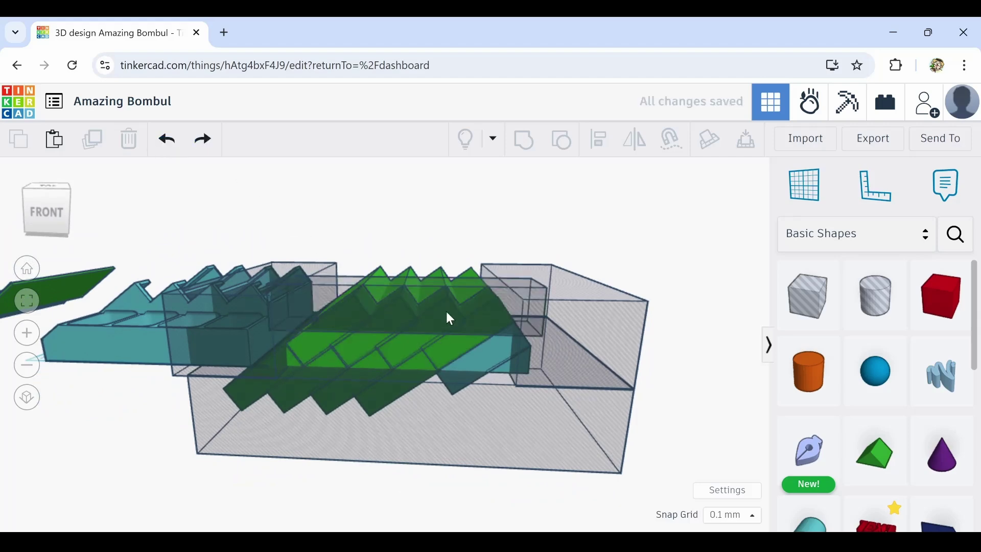
# Try grouping the front cutting hole box with the slanted green solids and the slanted teal solid, and undo the grouping
pyautogui.moveTo(483, 353); pyautogui.dragTo(388, 250, button='right')
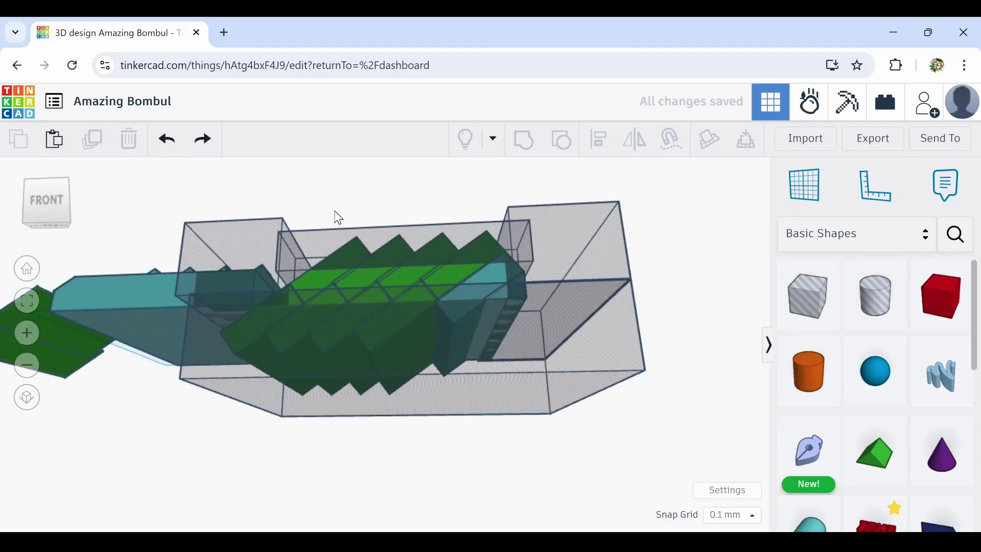
pyautogui.moveTo(335, 211); pyautogui.dragTo(494, 248)
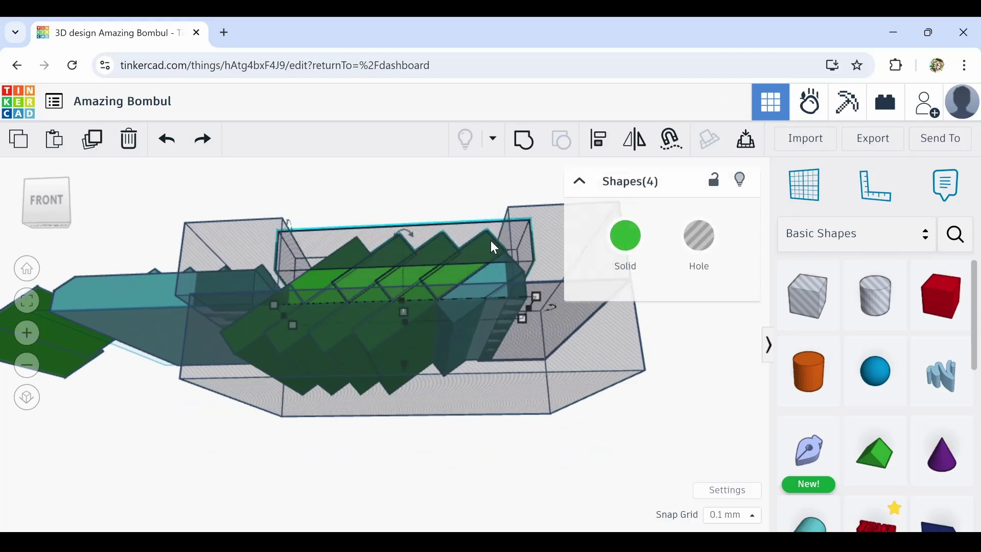
pyautogui.keyDown('shift'); pyautogui.click(493, 278); pyautogui.keyUp('shift')
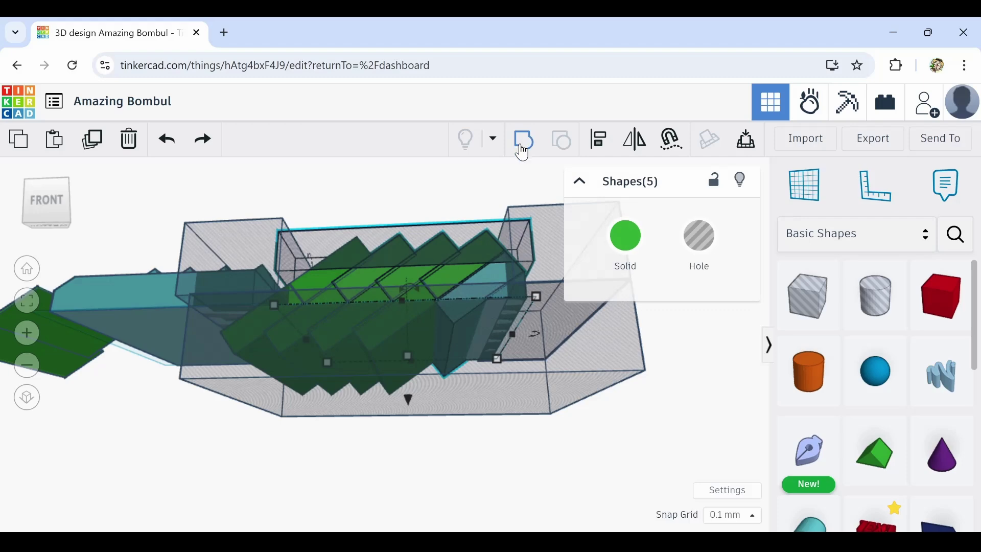
pyautogui.click(522, 151)
pyautogui.moveTo(440, 182); pyautogui.dragTo(429, 243, button='right')
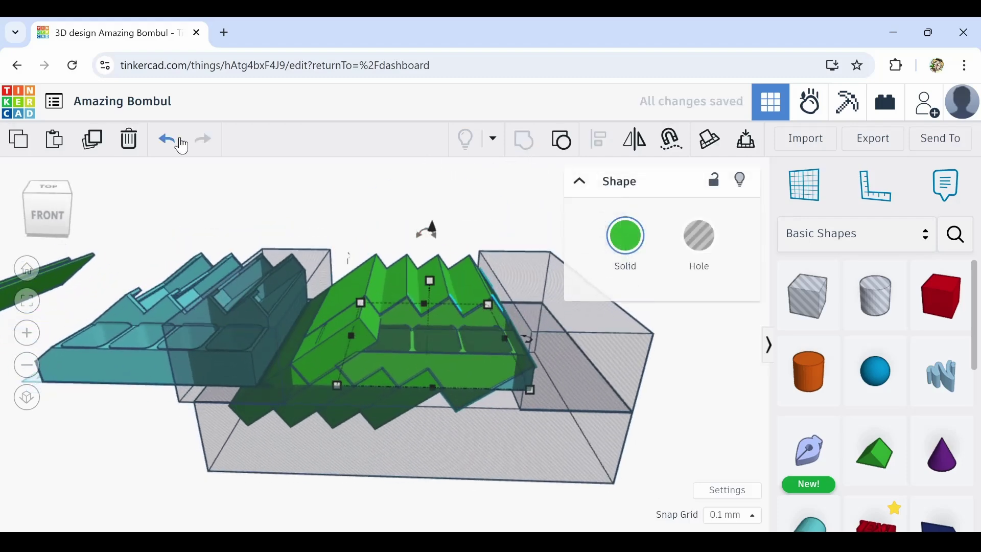
pyautogui.click(168, 143)
# Group the front cutting hole box with the slanted green solids and the slanted teal solid of the copied tray
pyautogui.moveTo(328, 247); pyautogui.dragTo(364, 196, button='right')
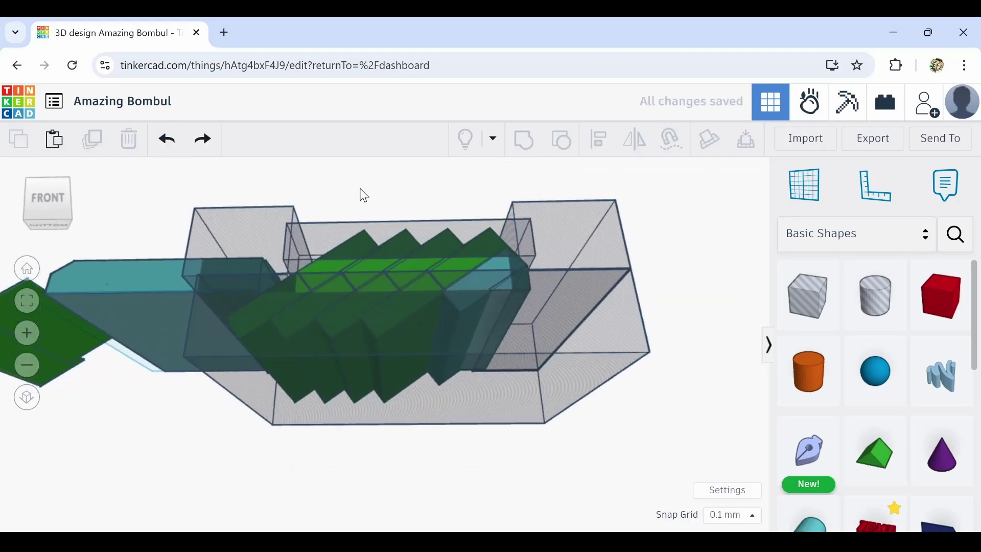
pyautogui.moveTo(347, 201); pyautogui.dragTo(496, 239)
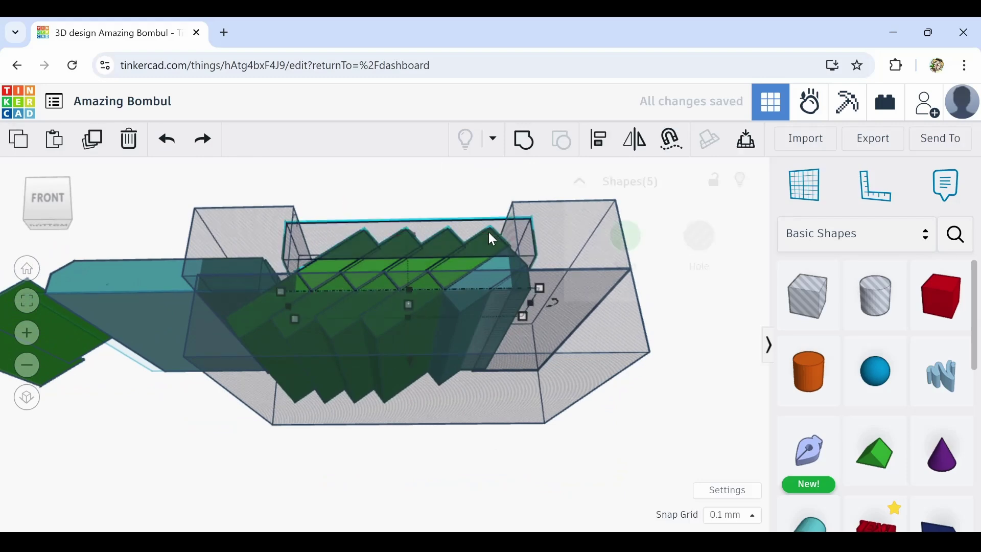
pyautogui.keyDown('shift'); pyautogui.click(497, 271); pyautogui.keyUp('shift')
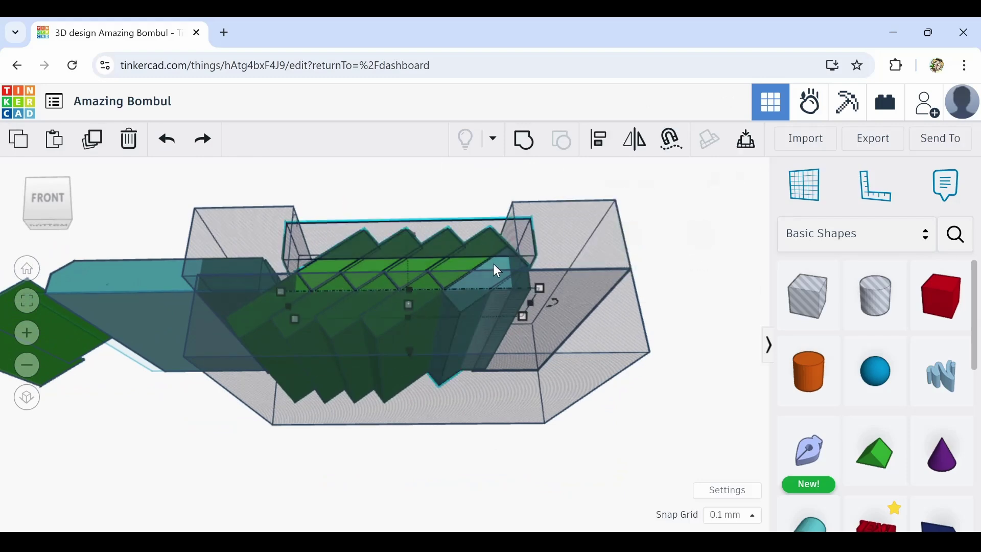
pyautogui.click(523, 153)
# Delete the four compartment hole boxes at the front of the copied tray
pyautogui.moveTo(418, 190); pyautogui.dragTo(374, 355, button='right')
pyautogui.click(331, 383)
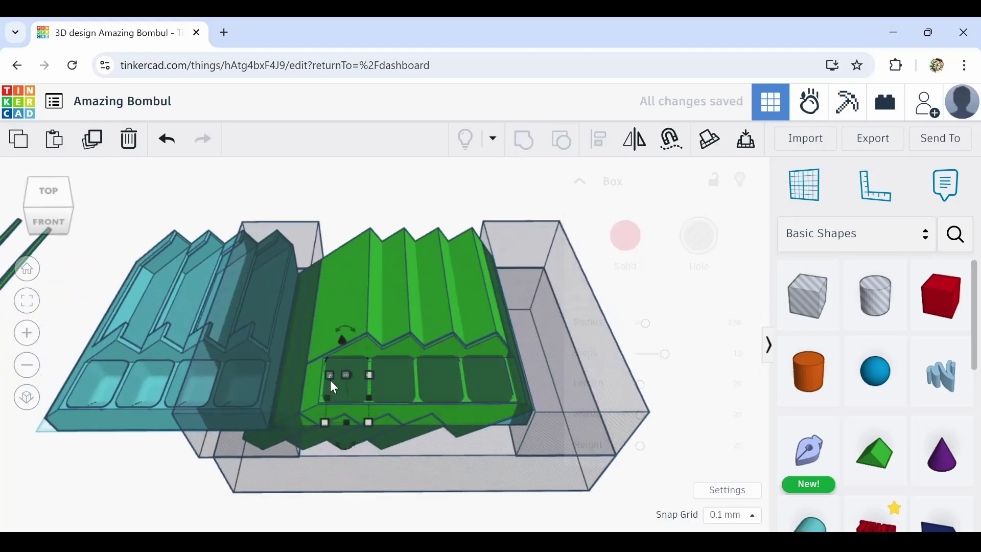
pyautogui.keyDown('shift'); pyautogui.click(403, 378); pyautogui.keyUp('shift')
pyautogui.keyDown('shift'); pyautogui.click(448, 370); pyautogui.keyUp('shift')
pyautogui.keyDown('shift'); pyautogui.click(481, 368); pyautogui.keyUp('shift')
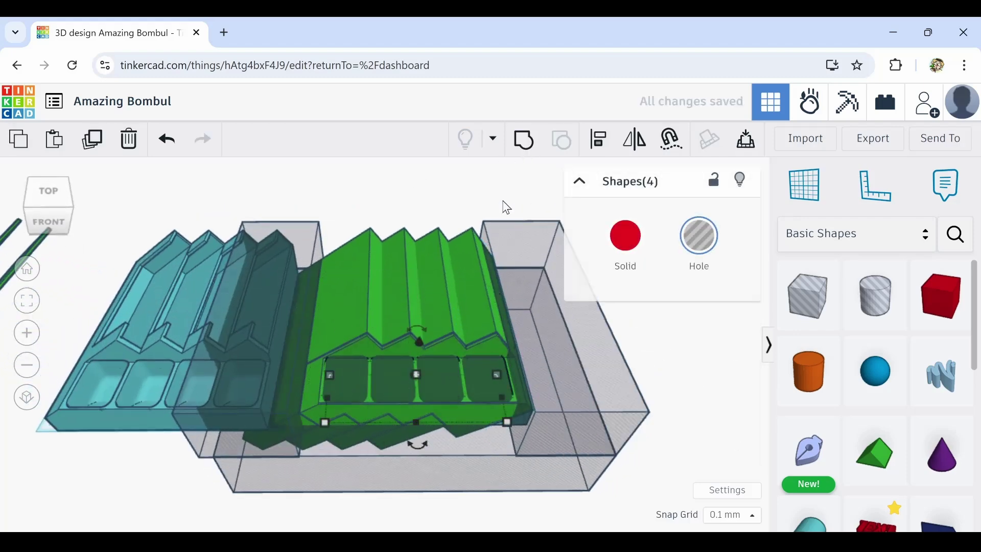
pyautogui.click(525, 152)
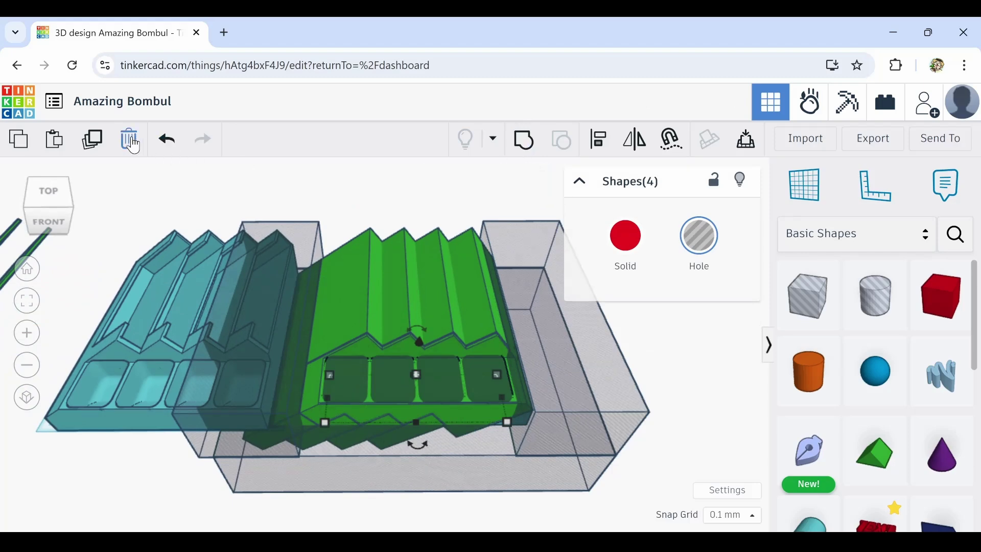
# Group all remaining solids and cutting boxes of the copied tray into a single solid shape
pyautogui.moveTo(313, 217); pyautogui.dragTo(554, 445)
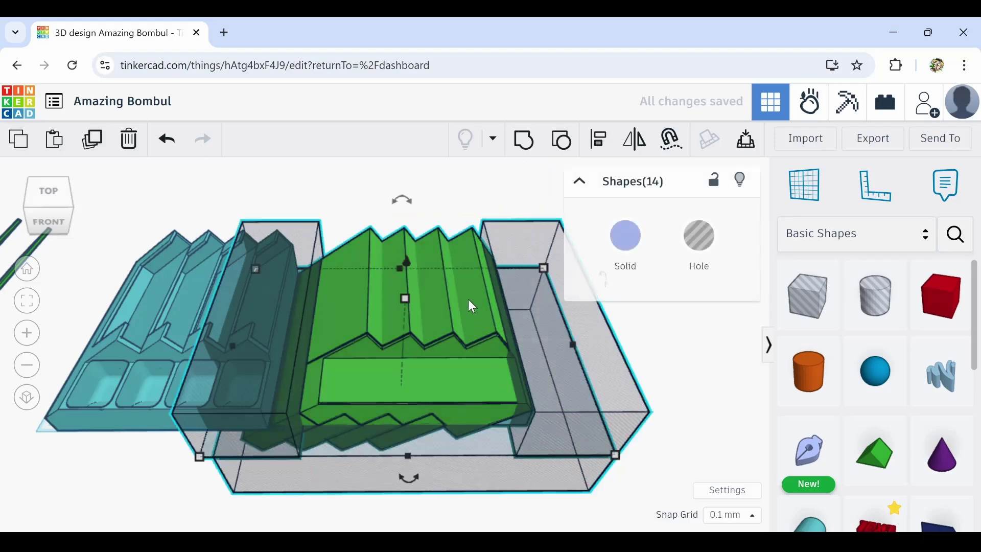
pyautogui.click(522, 149)
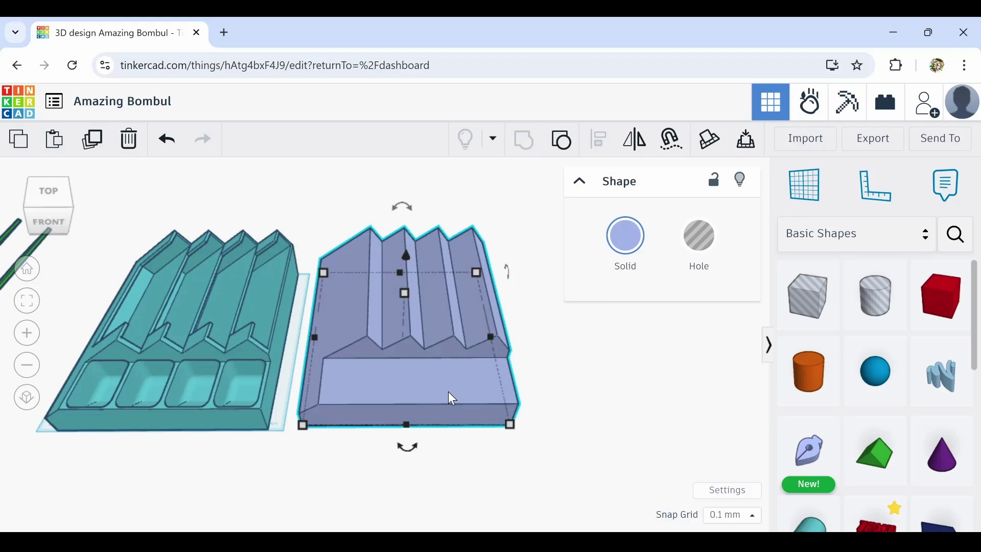
# Scale the simplified copy up proportionally to about 189.9 by 219.7 mm
pyautogui.moveTo(448, 391)
pyautogui.mouseDown(button='right')
pyautogui.moveTo(407, 385)
pyautogui.moveTo(422, 374)
pyautogui.moveTo(450, 378)
pyautogui.mouseUp(button='right')
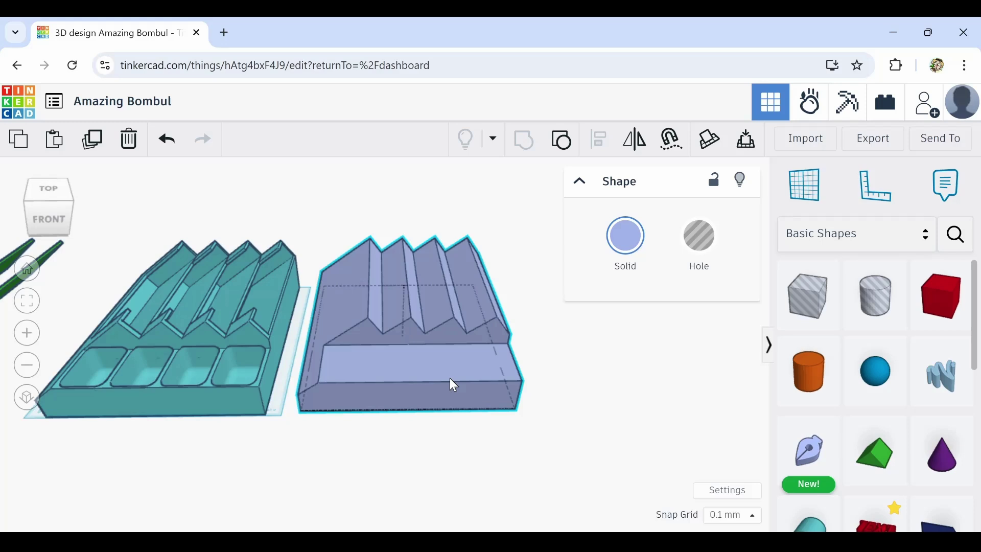
pyautogui.click(450, 379)
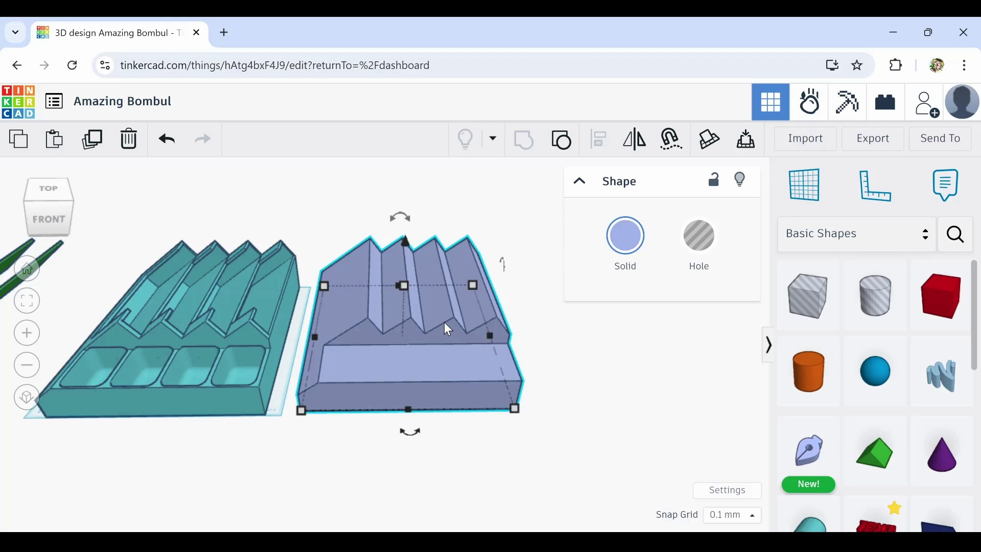
pyautogui.moveTo(516, 407)
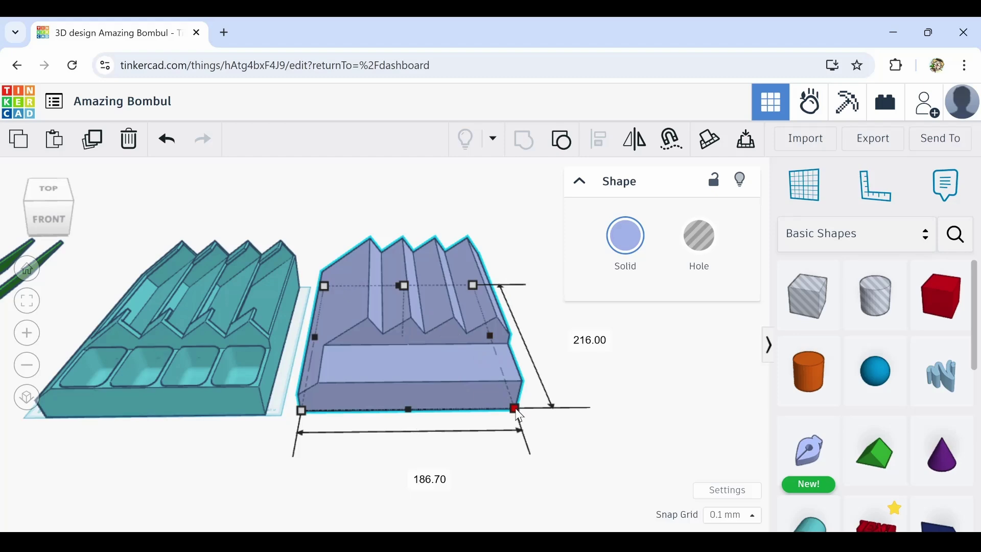
pyautogui.keyDown('shift'); pyautogui.moveTo(515, 408); pyautogui.dragTo(520, 410); pyautogui.keyUp('shift')
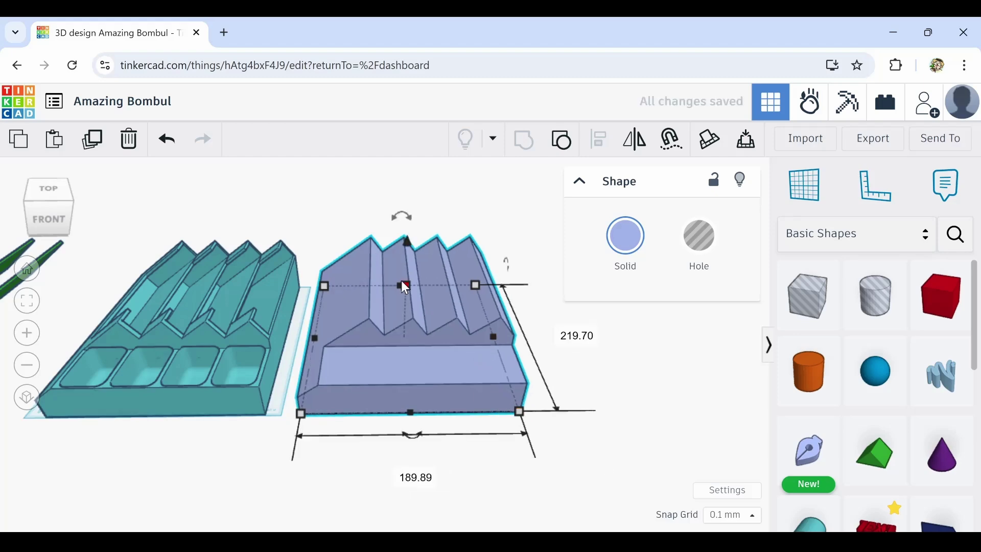
# Try overlaying the enlarged copy on the original teal tray as a hole, and undo the move and the hole setting
pyautogui.moveTo(426, 317); pyautogui.dragTo(174, 318)
pyautogui.scroll(4, 321, 400)
pyautogui.click(699, 235)
pyautogui.scroll(5, 310, 356)
pyautogui.moveTo(313, 404); pyautogui.dragTo(244, 394, button='right')
pyautogui.scroll(-5, 309, 356)
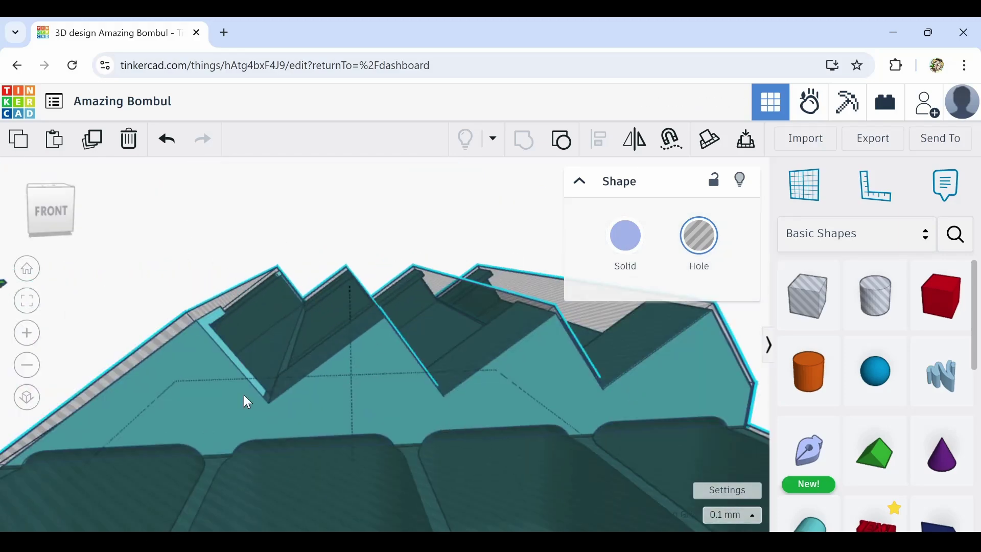
pyautogui.scroll(-5, 472, 453)
pyautogui.hotkey('ctrl', 'z')
pyautogui.hotkey('ctrl', 'z')
# Overlay the enlarged copy on the original teal tray as a hole, and fine-tune its position and length to surround the tray
pyautogui.moveTo(506, 368); pyautogui.dragTo(233, 367)
pyautogui.click(698, 235)
pyautogui.scroll(5, 299, 352)
pyautogui.scroll(4, 451, 425)
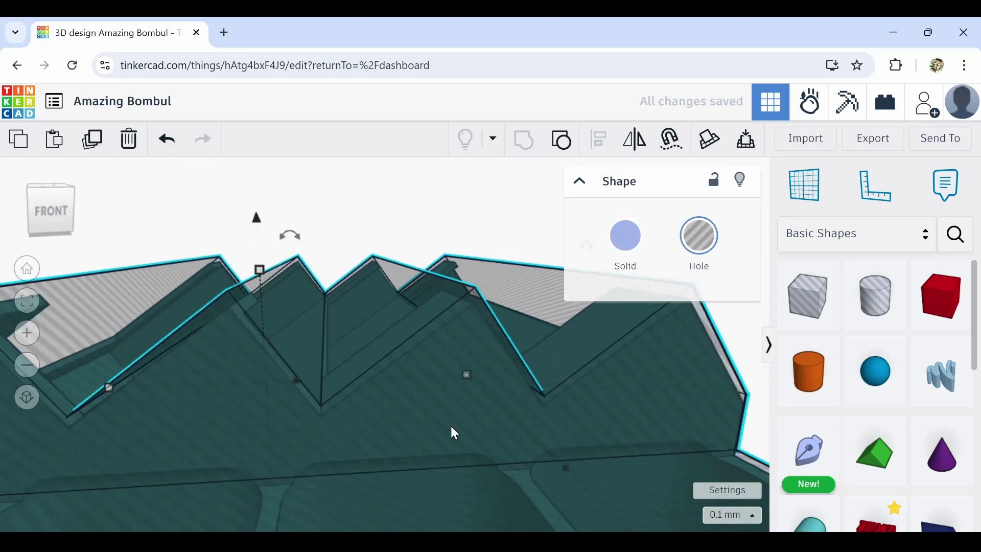
pyautogui.moveTo(450, 425); pyautogui.dragTo(256, 488, button='middle')
pyautogui.moveTo(333, 397); pyautogui.dragTo(327, 408)
pyautogui.moveTo(256, 408); pyautogui.dragTo(369, 409, button='middle')
pyautogui.scroll(-4, 397, 390)
pyautogui.scroll(-4, 396, 390)
pyautogui.moveTo(397, 389); pyautogui.dragTo(306, 416, button='right')
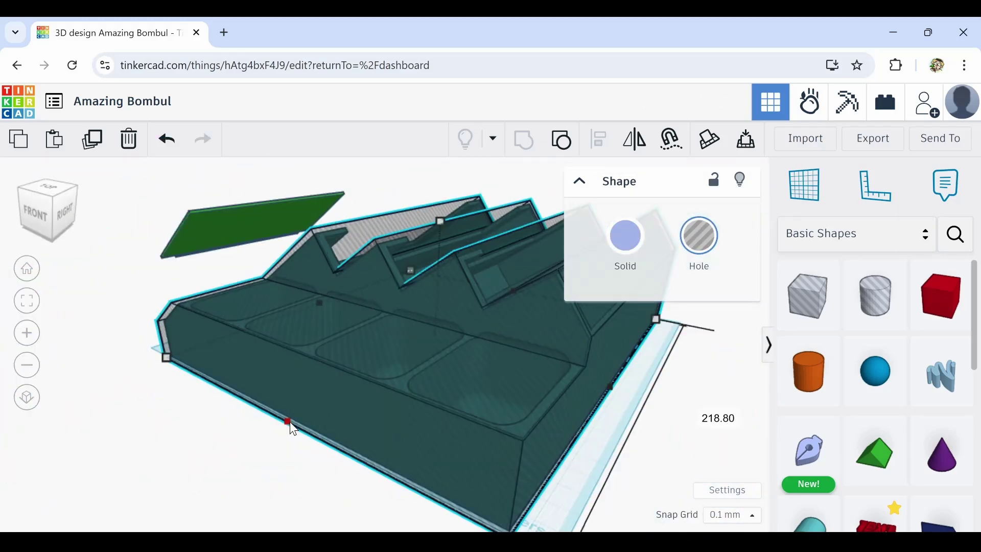
pyautogui.moveTo(290, 421); pyautogui.dragTo(286, 425)
# Move the enlarged copy back beside the teal tray and turn it into a solid again
pyautogui.moveTo(327, 408); pyautogui.dragTo(514, 444)
pyautogui.moveTo(514, 467); pyautogui.dragTo(621, 357, button='right')
pyautogui.moveTo(430, 449); pyautogui.dragTo(269, 324, button='middle')
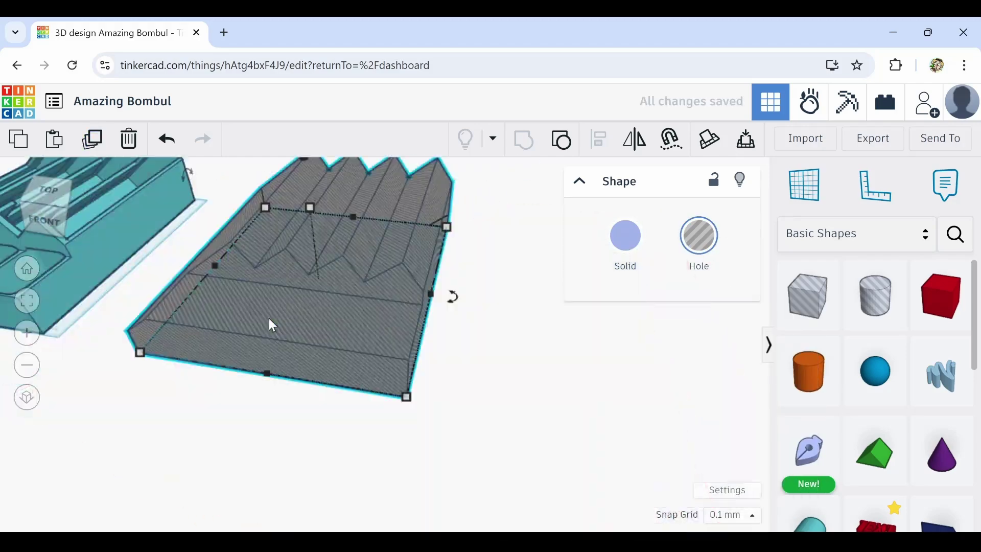
pyautogui.click(625, 235)
pyautogui.moveTo(413, 405); pyautogui.dragTo(408, 399)
pyautogui.moveTo(612, 377); pyautogui.dragTo(286, 353, button='right')
pyautogui.moveTo(469, 347); pyautogui.dragTo(464, 342)
pyautogui.moveTo(464, 358); pyautogui.dragTo(268, 372, button='right')
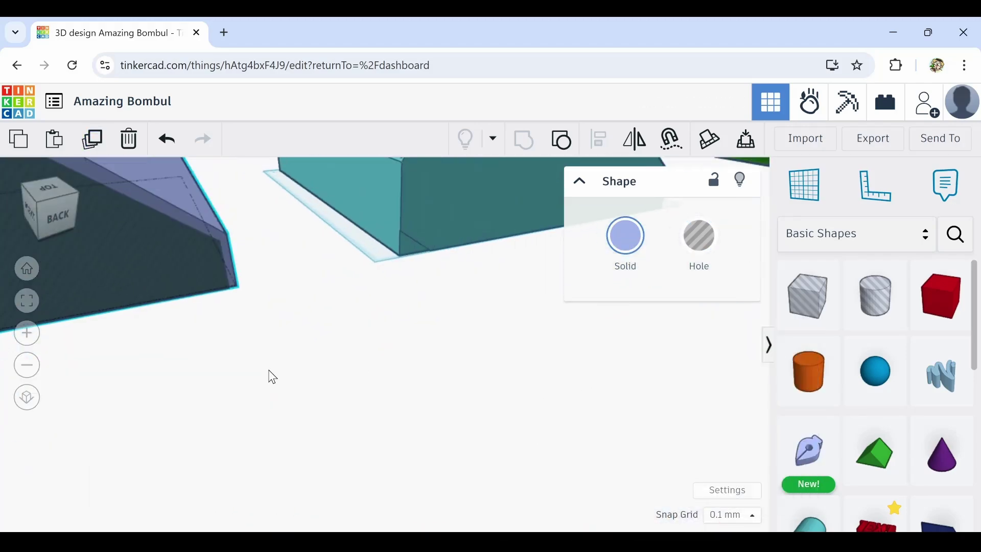
# Examine the back outline, corners and stepped sides of the enlarged solid copy beside the original tray
pyautogui.scroll(-3, 226, 305)
pyautogui.moveTo(305, 297); pyautogui.dragTo(313, 201, button='right')
pyautogui.scroll(5, 316, 207)
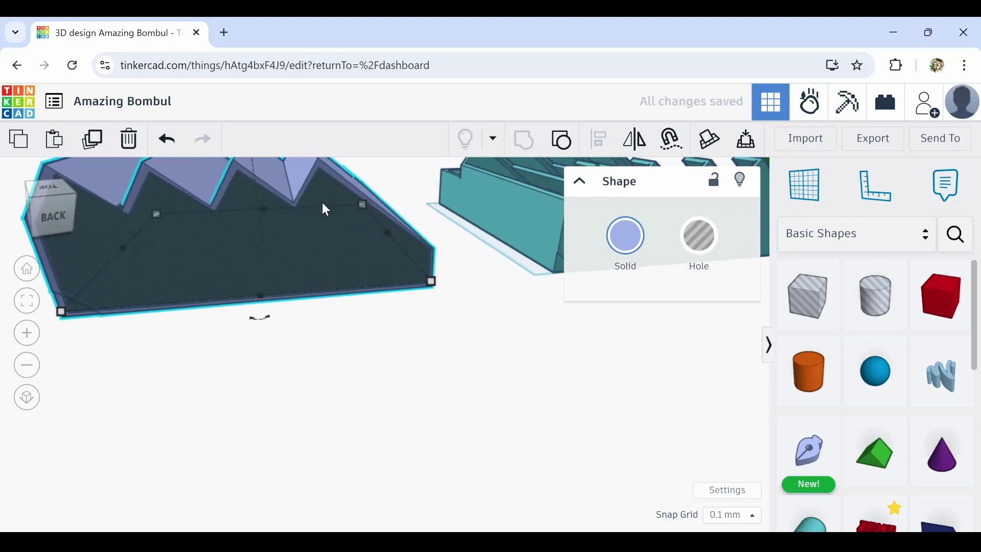
pyautogui.moveTo(315, 208); pyautogui.dragTo(300, 223, button='right')
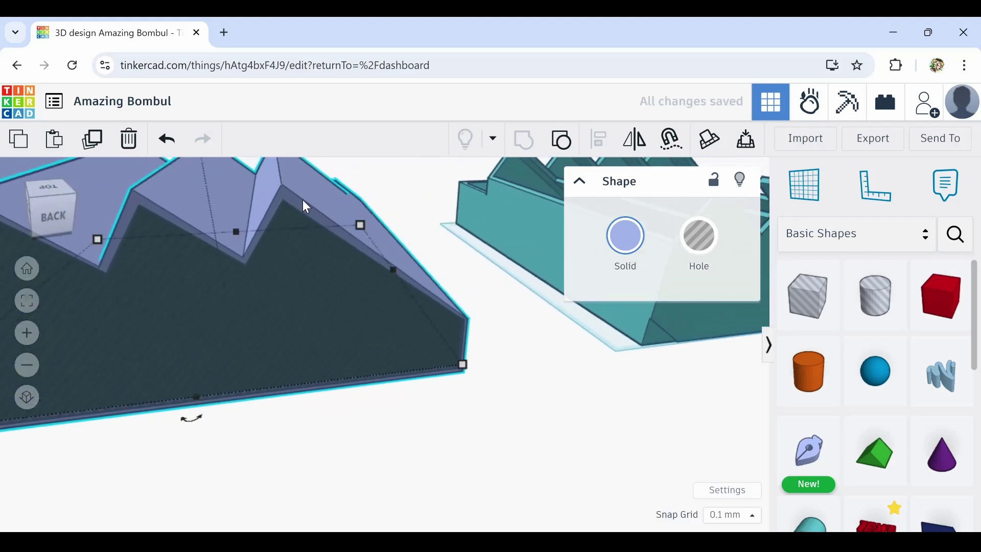
pyautogui.moveTo(365, 310); pyautogui.dragTo(305, 291, button='right')
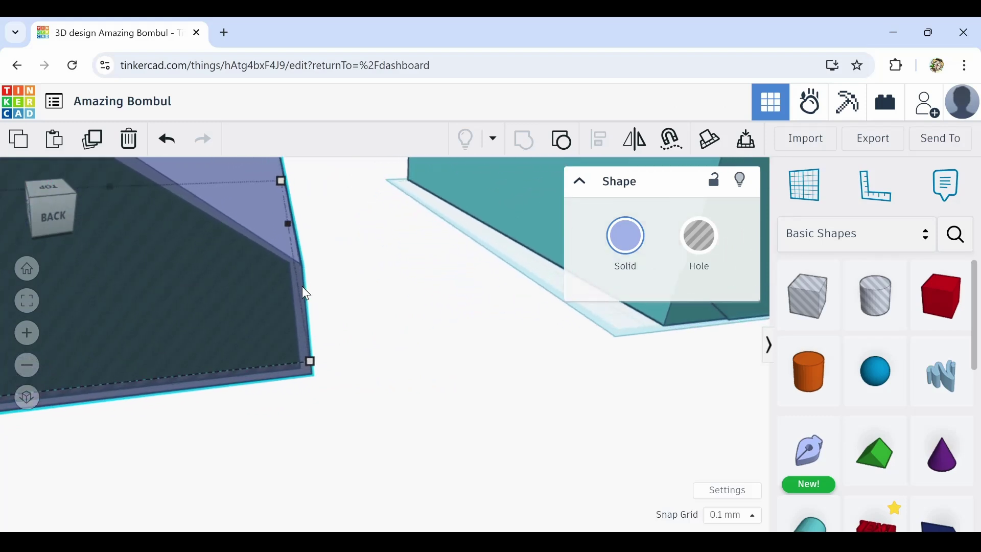
pyautogui.click(310, 284)
pyautogui.click(300, 279)
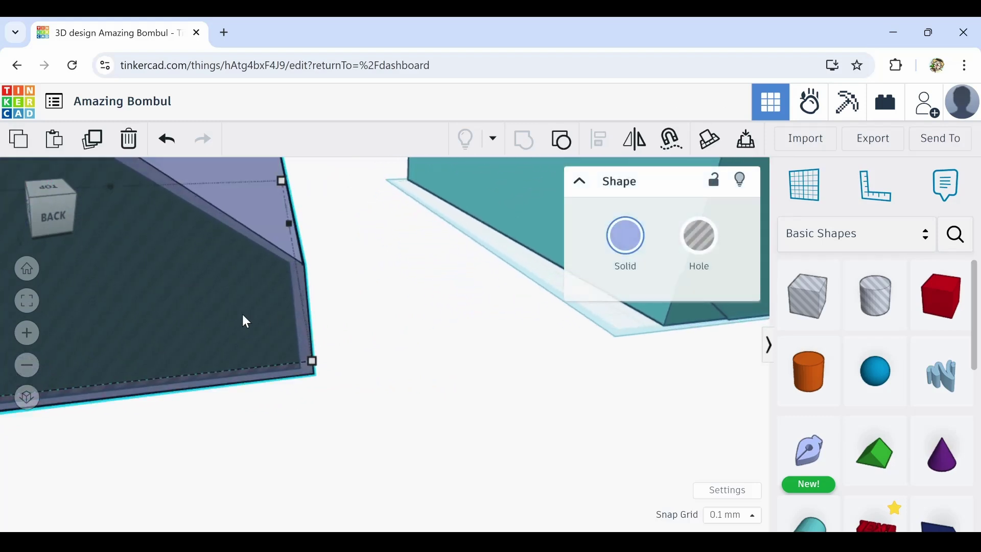
pyautogui.moveTo(206, 302); pyautogui.dragTo(282, 350, button='right')
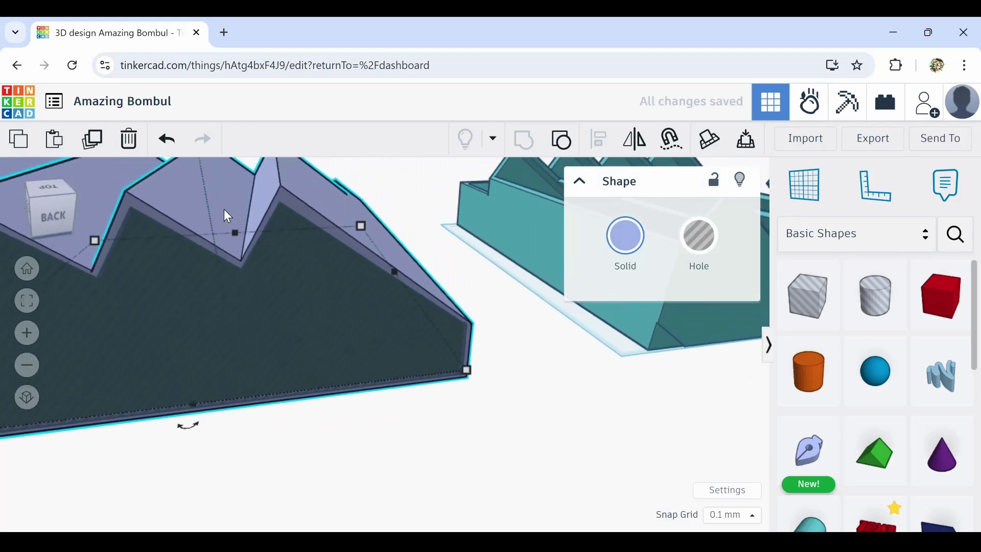
pyautogui.click(617, 248)
pyautogui.press('f')
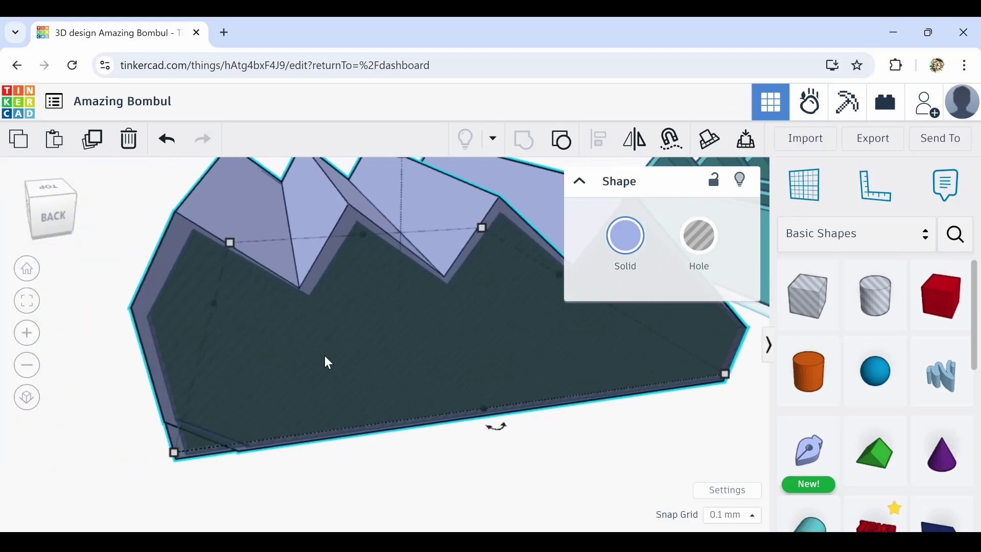
pyautogui.moveTo(220, 363); pyautogui.dragTo(143, 385, button='right')
pyautogui.moveTo(143, 386); pyautogui.dragTo(221, 429, button='middle')
pyautogui.scroll(-2, 223, 437)
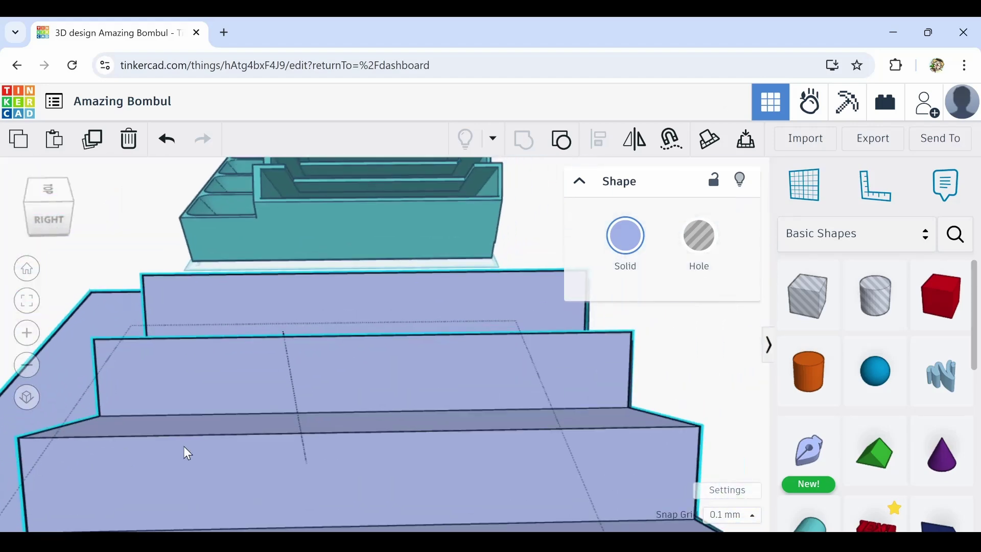
pyautogui.moveTo(419, 361); pyautogui.dragTo(371, 346, button='right')
pyautogui.scroll(-2, 371, 346)
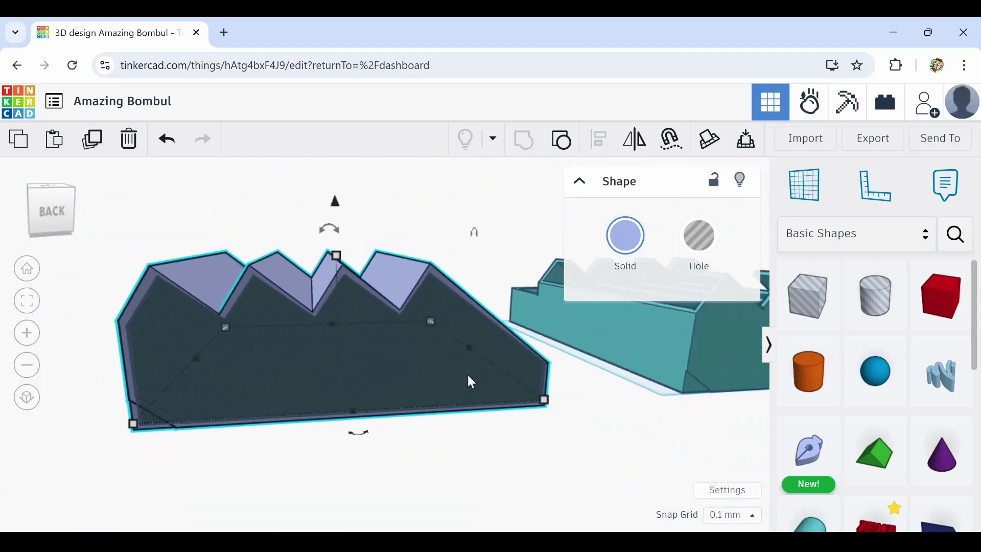
pyautogui.moveTo(467, 381); pyautogui.dragTo(135, 340, button='right')
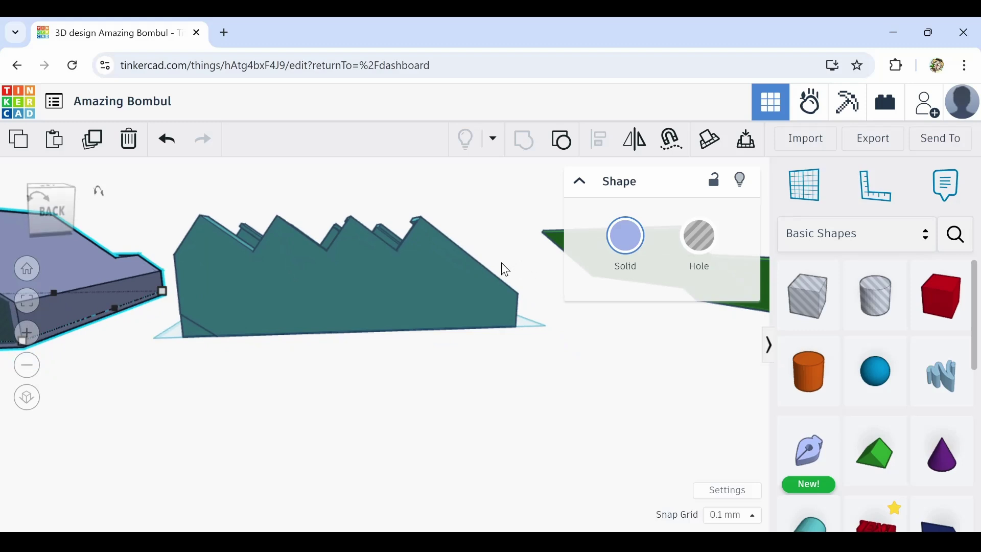
# Start a sketch on the teal tray's back face and outline a thin zigzag wall around its profile, with short inward lips underneath
pyautogui.click(806, 462)
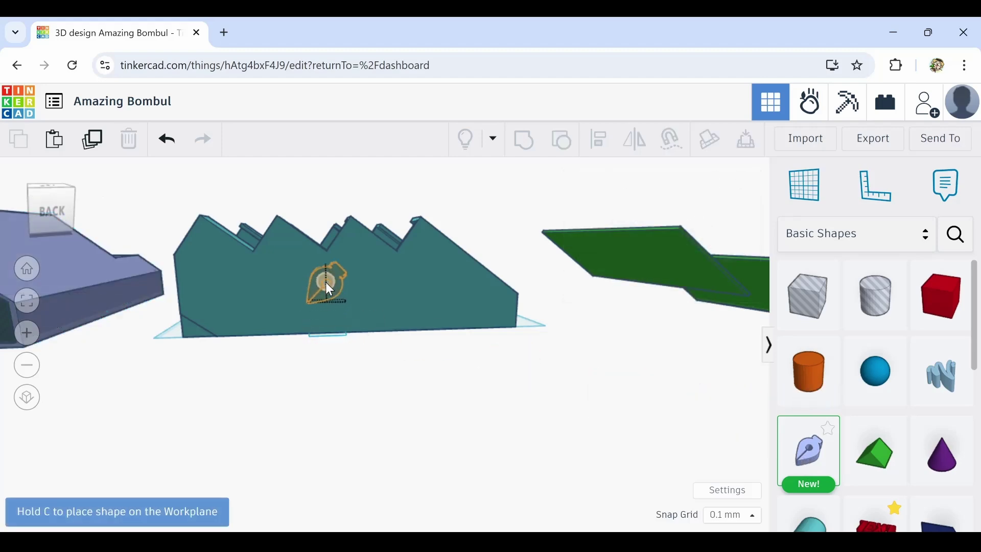
pyautogui.click(326, 282)
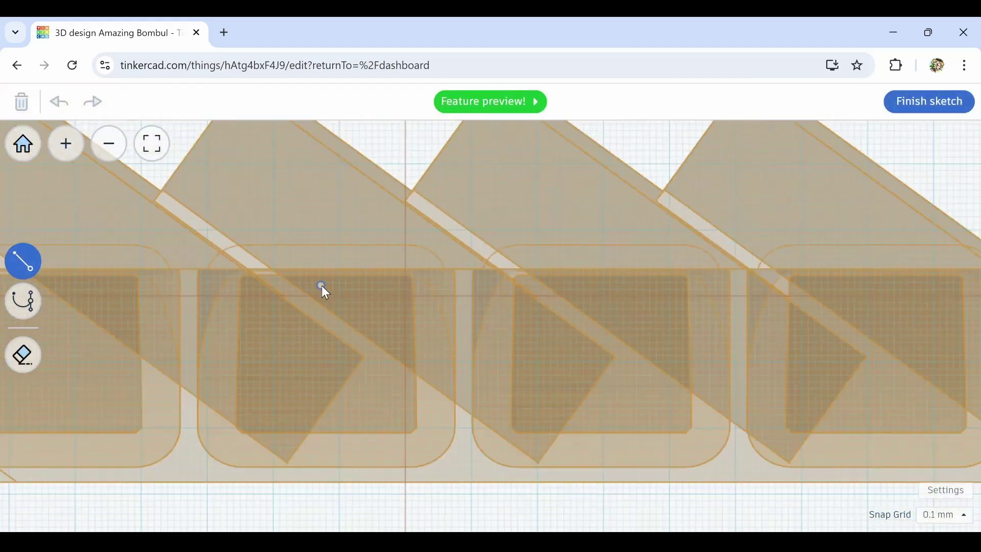
pyautogui.scroll(1, 371, 279)
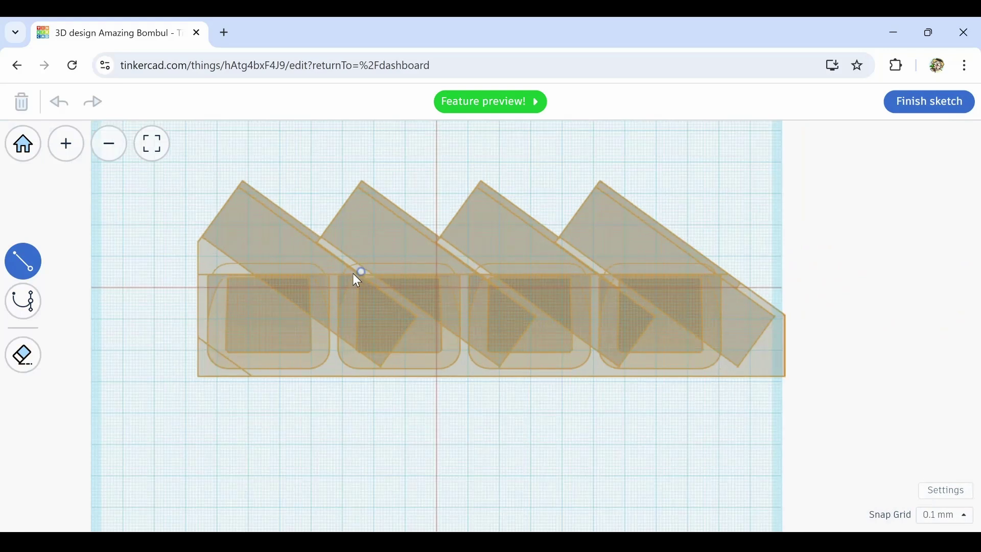
pyautogui.scroll(2, 200, 373)
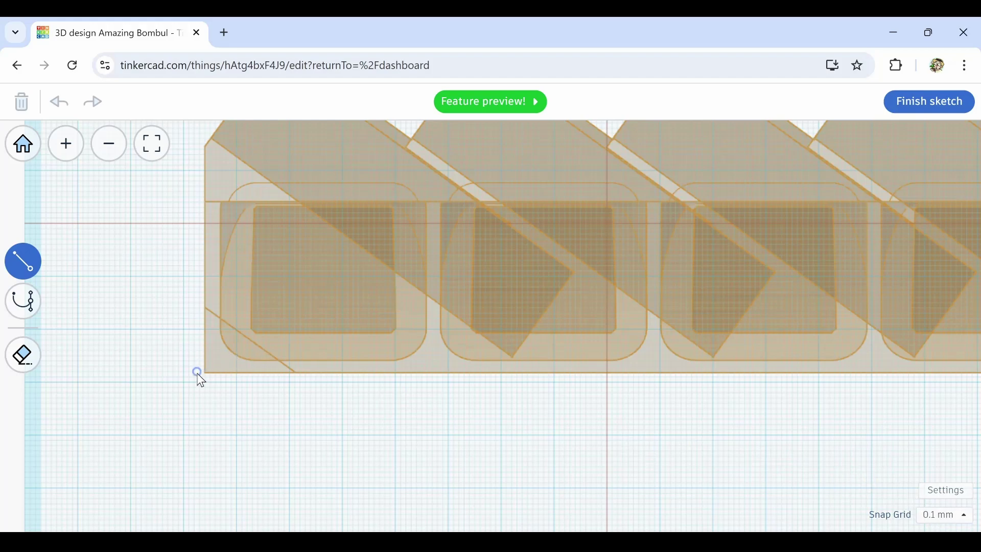
pyautogui.scroll(2, 200, 381)
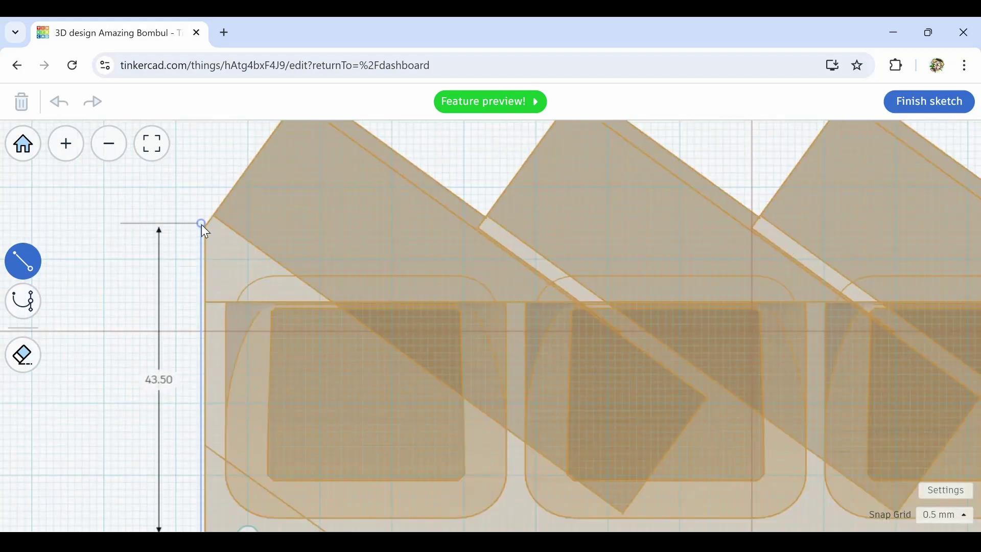
pyautogui.click(201, 225)
pyautogui.click(233, 181)
pyautogui.click(449, 340)
pyautogui.click(570, 182)
pyautogui.click(790, 340)
pyautogui.click(905, 182)
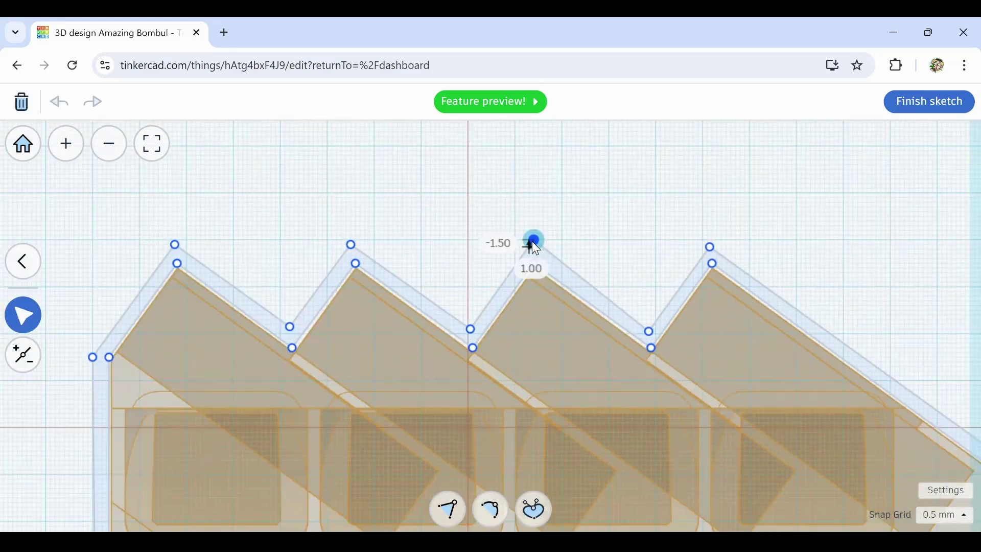
# Adjust the outer zigzag points for an even wall, undo the last corner change and finish the sketch
pyautogui.click(470, 325)
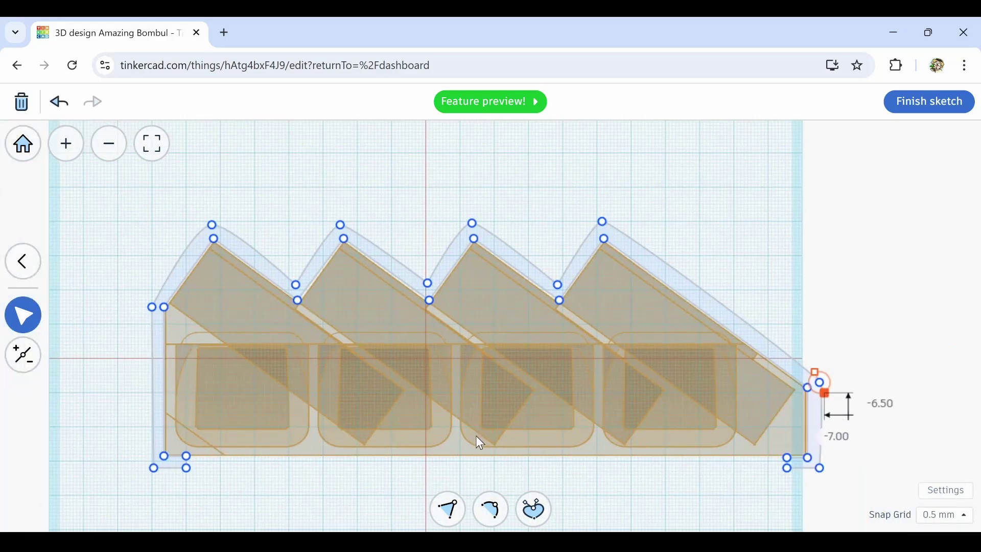
pyautogui.hotkey('ctrl', 'z')
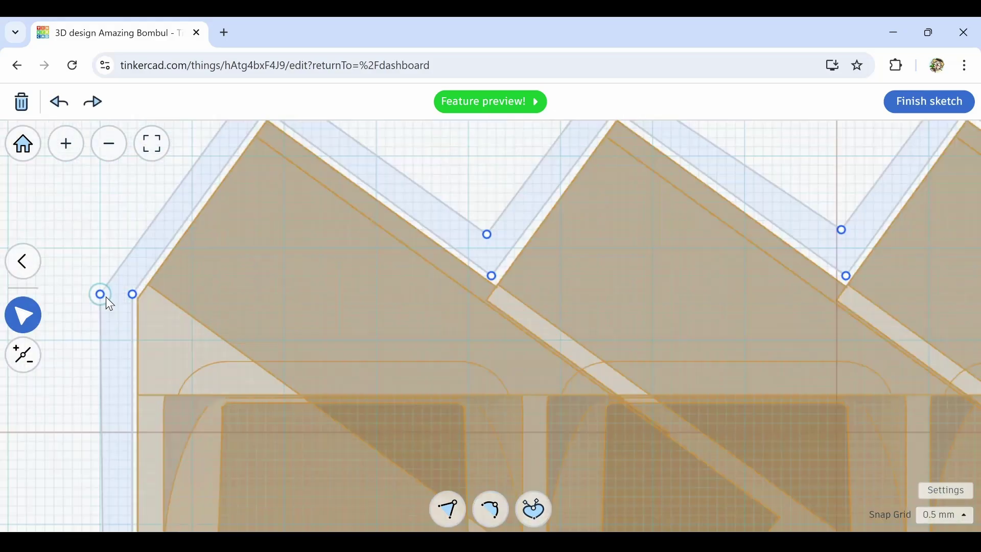
pyautogui.scroll(-5, 105, 296)
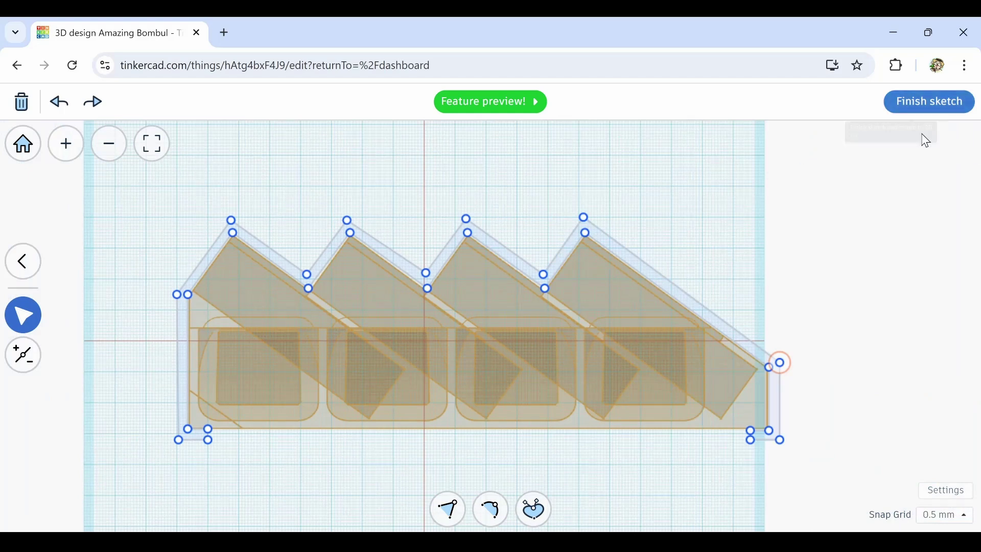
pyautogui.click(929, 104)
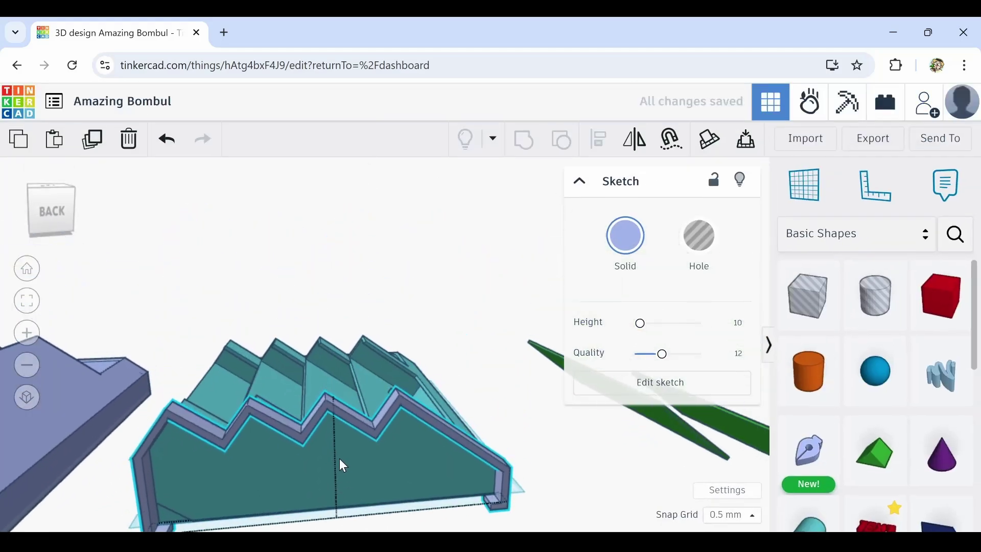
# Extend the zigzag shell along the tray's depth so it reaches over the tray
pyautogui.moveTo(369, 488); pyautogui.dragTo(225, 504, button='right')
pyautogui.moveTo(413, 417)
pyautogui.mouseDown()
pyautogui.moveTo(648, 320)
pyautogui.moveTo(655, 306)
pyautogui.moveTo(648, 321)
pyautogui.mouseUp()
pyautogui.moveTo(629, 410)
pyautogui.mouseDown(button='right')
pyautogui.moveTo(506, 469)
pyautogui.moveTo(637, 405)
pyautogui.moveTo(419, 493)
pyautogui.moveTo(515, 366)
pyautogui.mouseUp(button='right')
# Examine the gap between the zigzag shell and the teal tray at the side walls, base lips and roof peaks
pyautogui.scroll(5, 348, 323)
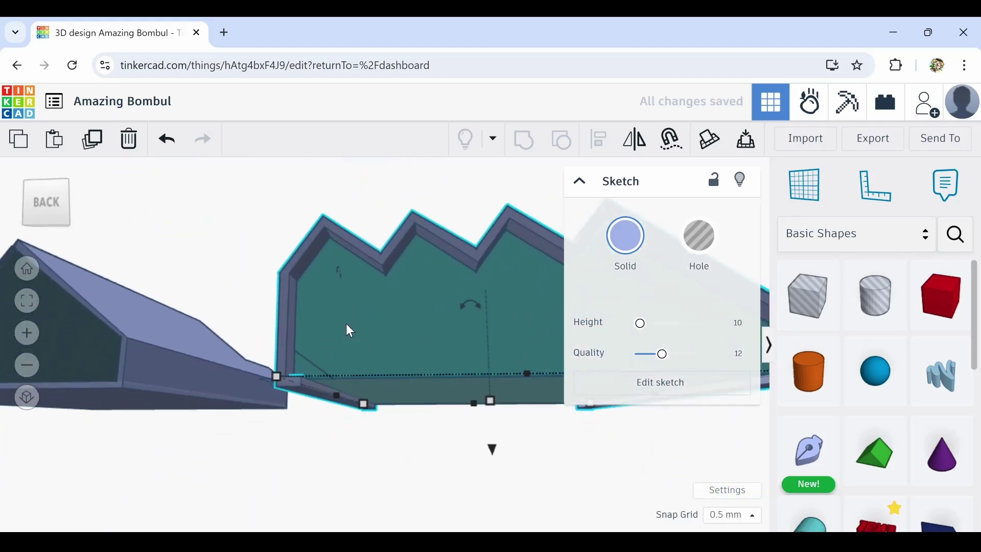
pyautogui.moveTo(354, 329)
pyautogui.mouseDown(button='right')
pyautogui.moveTo(379, 367)
pyautogui.moveTo(388, 361)
pyautogui.moveTo(328, 372)
pyautogui.mouseUp(button='right')
pyautogui.scroll(5, 301, 382)
pyautogui.scroll(3, 297, 375)
pyautogui.moveTo(259, 376)
pyautogui.mouseDown(button='right')
pyautogui.moveTo(294, 369)
pyautogui.moveTo(277, 372)
pyautogui.mouseUp(button='right')
pyautogui.scroll(-8, 278, 387)
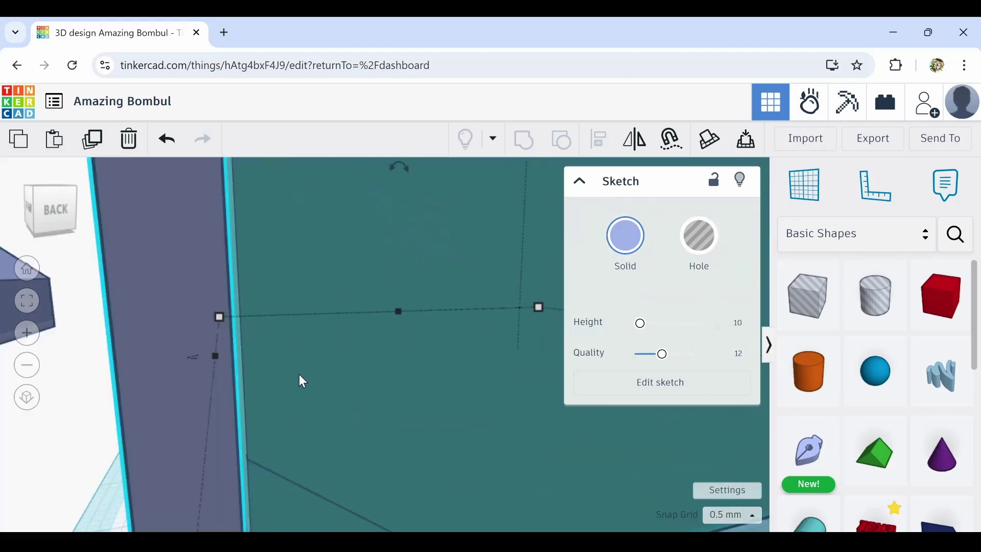
pyautogui.moveTo(441, 372); pyautogui.dragTo(318, 404, button='right')
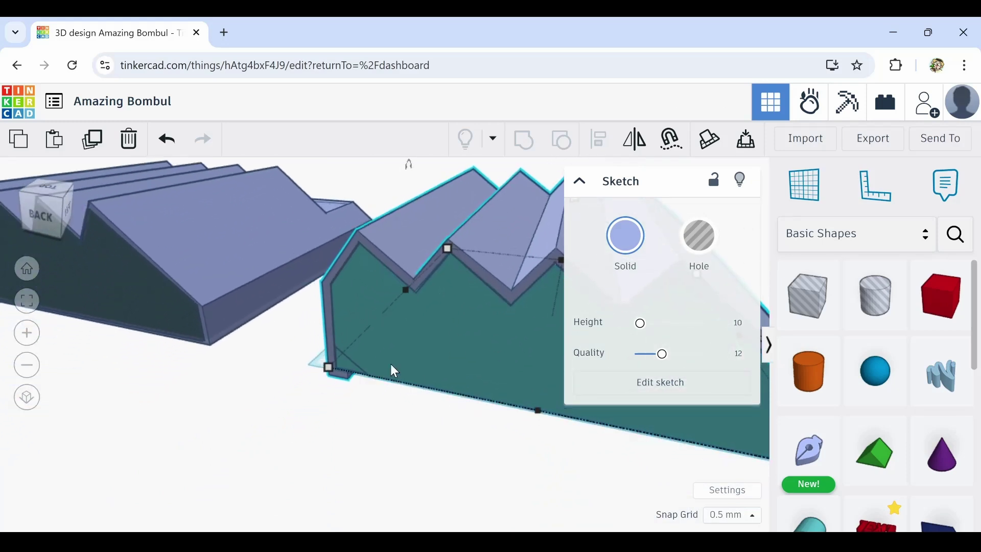
pyautogui.scroll(2, 332, 370)
pyautogui.scroll(5, 331, 371)
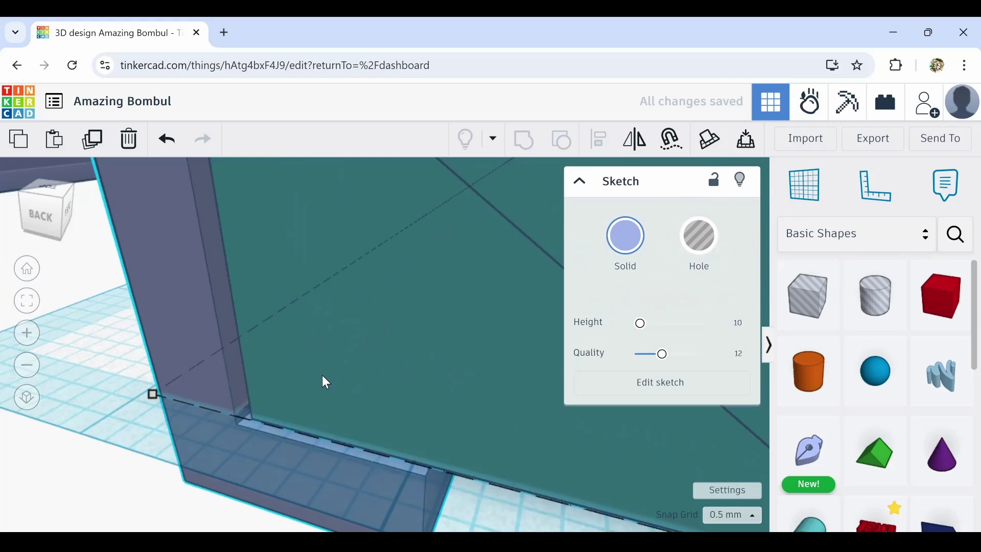
pyautogui.scroll(-5, 480, 435)
pyautogui.moveTo(501, 427); pyautogui.dragTo(103, 476, button='middle')
pyautogui.moveTo(420, 436)
pyautogui.mouseDown(button='right')
pyautogui.moveTo(359, 445)
pyautogui.moveTo(441, 411)
pyautogui.moveTo(491, 426)
pyautogui.moveTo(525, 419)
pyautogui.moveTo(420, 444)
pyautogui.moveTo(339, 445)
pyautogui.moveTo(464, 423)
pyautogui.moveTo(341, 428)
pyautogui.moveTo(440, 387)
pyautogui.moveTo(373, 403)
pyautogui.moveTo(460, 395)
pyautogui.moveTo(284, 409)
pyautogui.moveTo(405, 352)
pyautogui.moveTo(390, 289)
pyautogui.mouseUp(button='right')
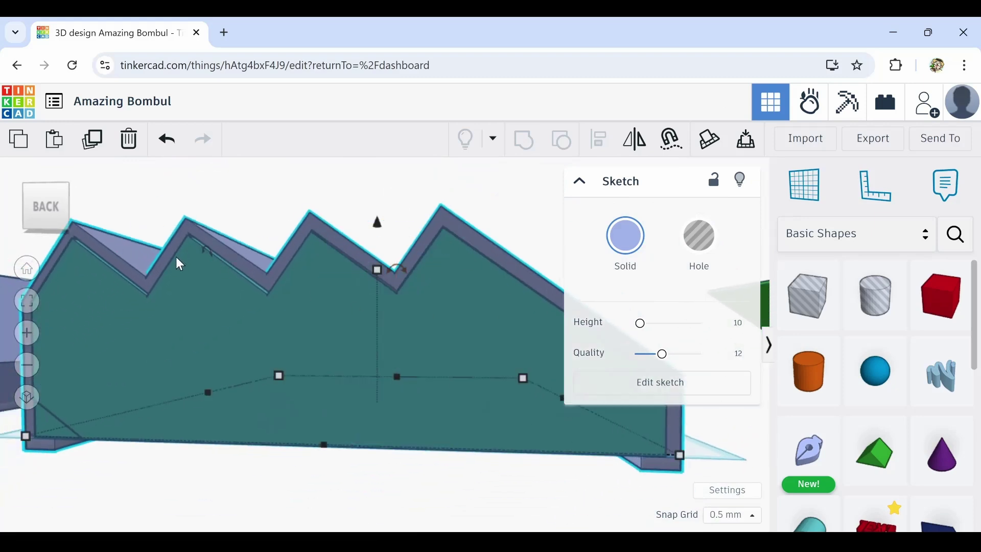
pyautogui.moveTo(176, 257); pyautogui.dragTo(293, 358, button='right')
pyautogui.moveTo(362, 366); pyautogui.dragTo(215, 431, button='right')
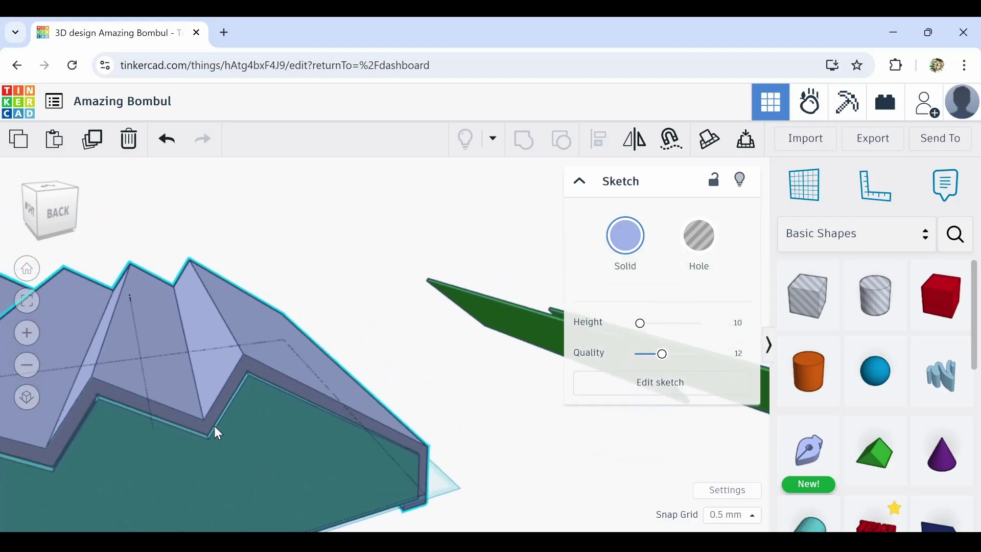
# Shorten the zigzag shell so that it ends behind the tray's four front compartments
pyautogui.moveTo(350, 422); pyautogui.dragTo(110, 455, button='right')
pyautogui.moveTo(445, 360); pyautogui.dragTo(291, 444, button='right')
pyautogui.moveTo(469, 406); pyautogui.dragTo(312, 277, button='right')
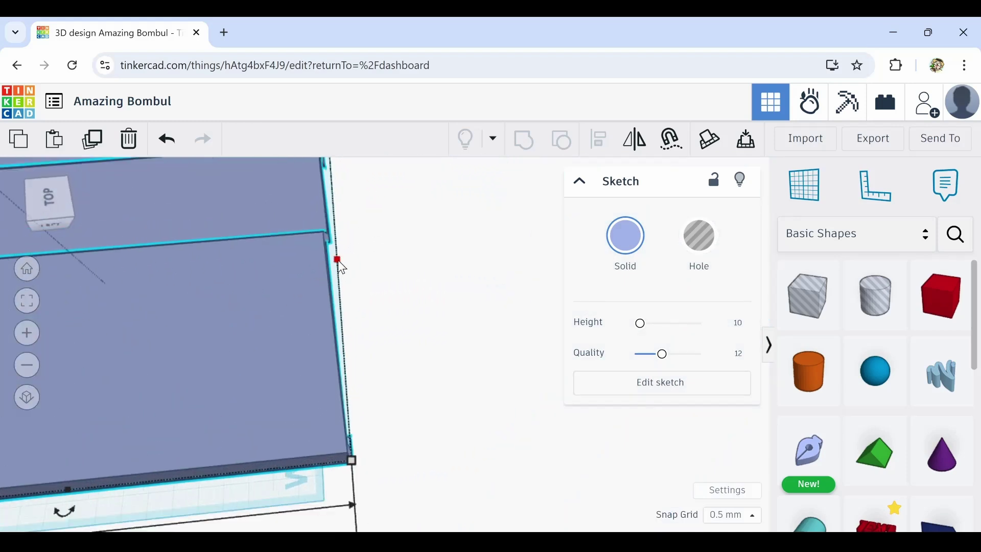
pyautogui.moveTo(337, 260); pyautogui.dragTo(204, 274)
pyautogui.scroll(-3, 204, 274)
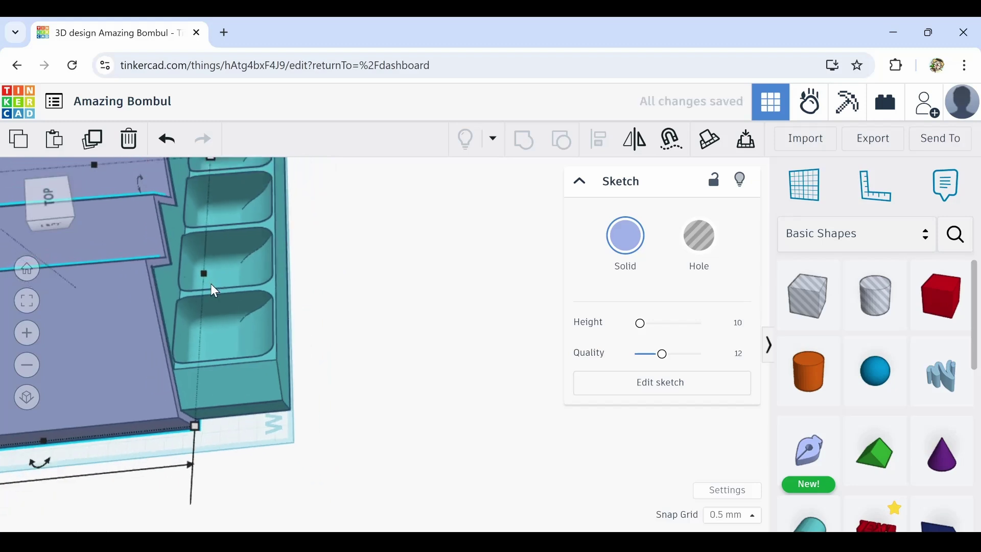
pyautogui.scroll(-3, 278, 266)
pyautogui.moveTo(173, 252); pyautogui.dragTo(252, 431, button='right')
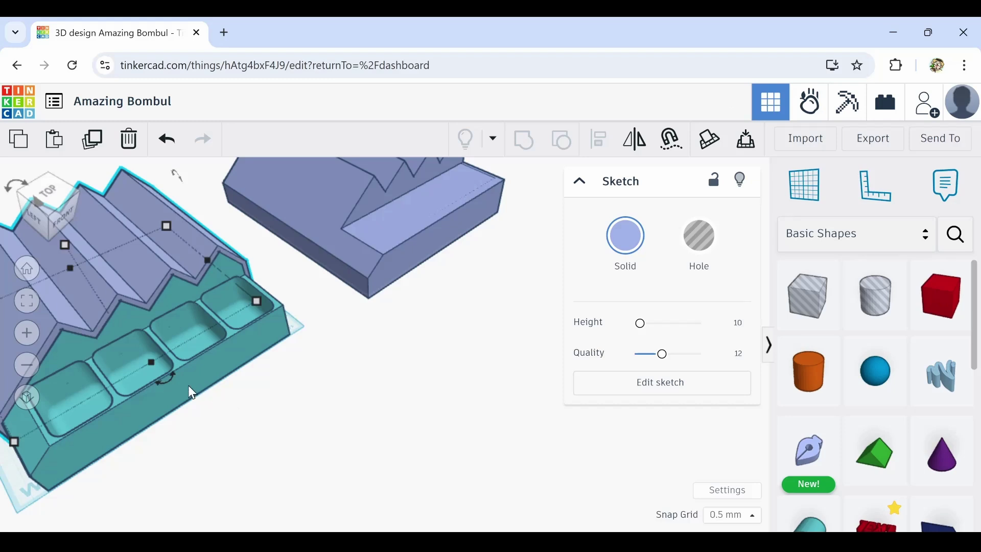
pyautogui.moveTo(188, 385); pyautogui.dragTo(133, 371, button='right')
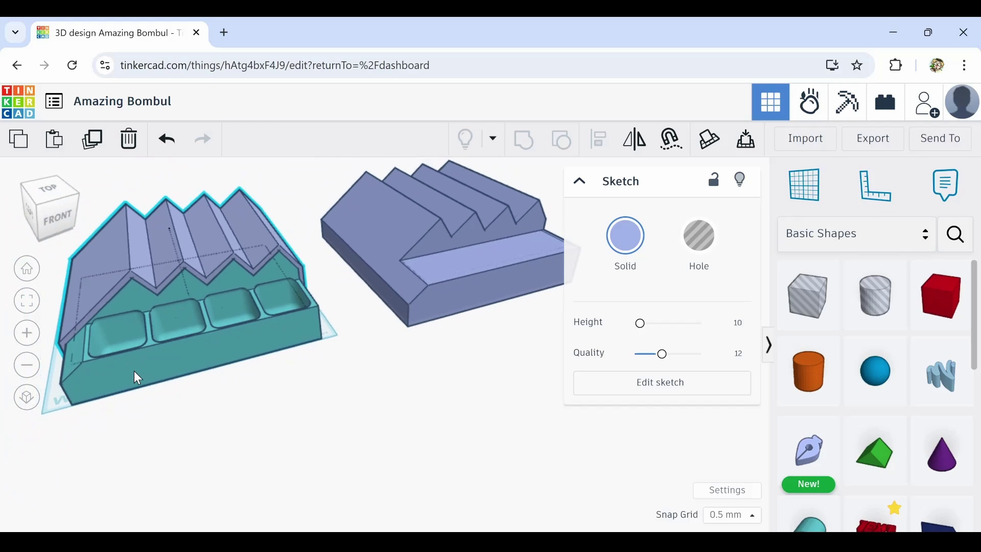
# Start a sketch on the tray's front face and draw the inner outline from the left base lip up the side and slope
pyautogui.moveTo(341, 346)
pyautogui.mouseDown(button='right')
pyautogui.moveTo(289, 377)
pyautogui.moveTo(279, 363)
pyautogui.moveTo(602, 337)
pyautogui.mouseUp(button='right')
pyautogui.moveTo(810, 450); pyautogui.dragTo(212, 365)
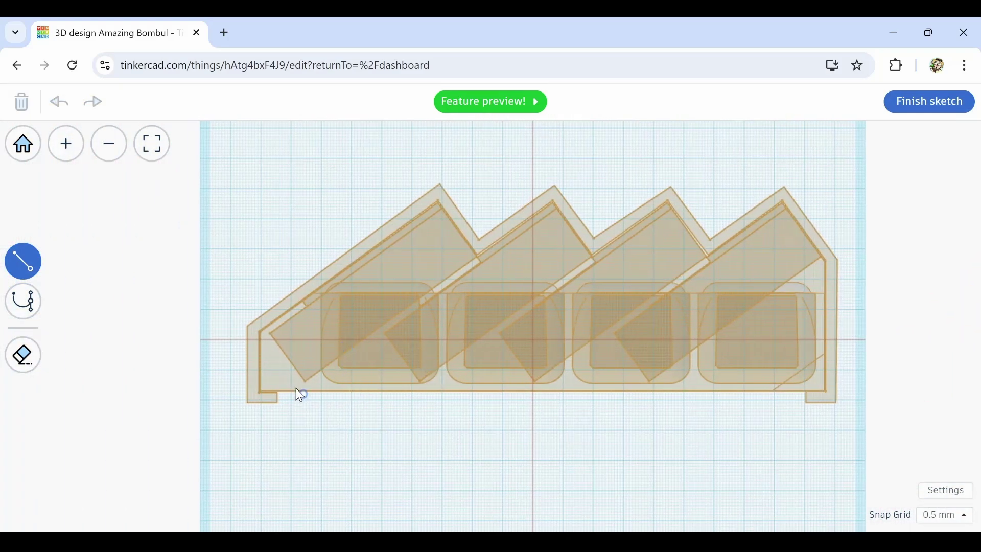
pyautogui.scroll(3, 280, 376)
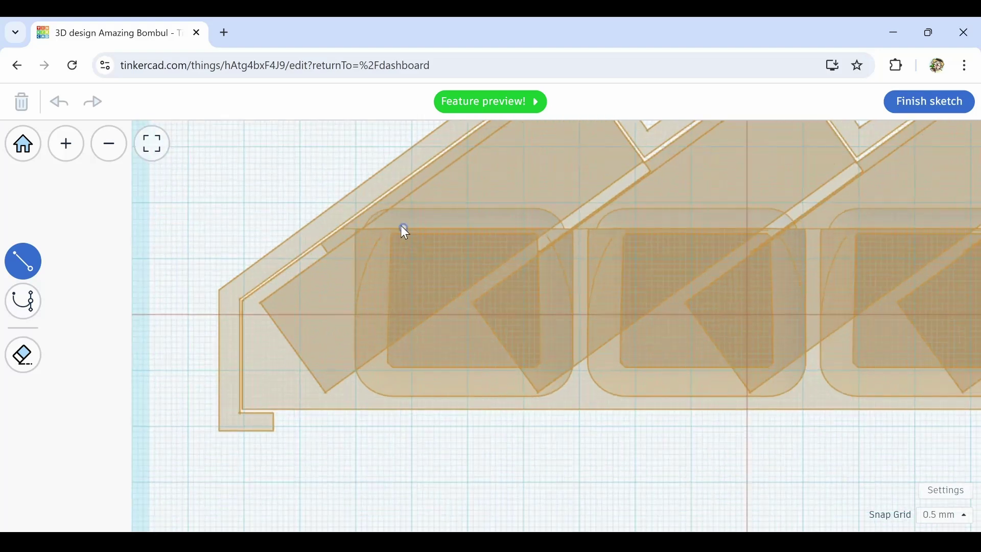
pyautogui.scroll(3, 255, 416)
pyautogui.click(278, 410)
pyautogui.click(226, 410)
pyautogui.click(235, 234)
pyautogui.moveTo(235, 234); pyautogui.dragTo(92, 357, button='middle')
pyautogui.click(256, 243)
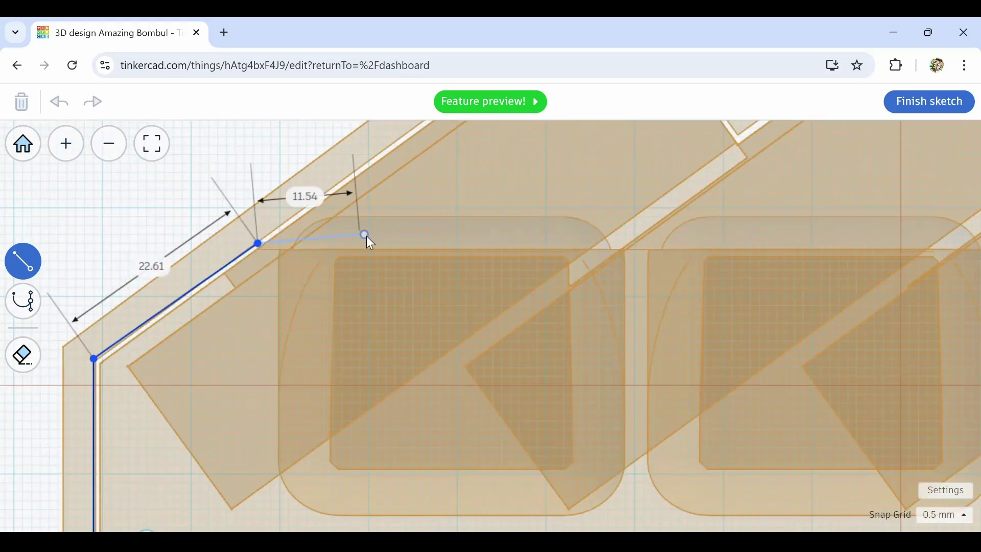
pyautogui.moveTo(868, 235); pyautogui.dragTo(153, 266, button='middle')
# Continue the outline across the compartments, around the right base lip and back along the outer edge to close the profile
pyautogui.click(525, 272)
pyautogui.click(494, 365)
pyautogui.click(437, 365)
pyautogui.click(437, 398)
pyautogui.click(523, 398)
pyautogui.click(240, 305)
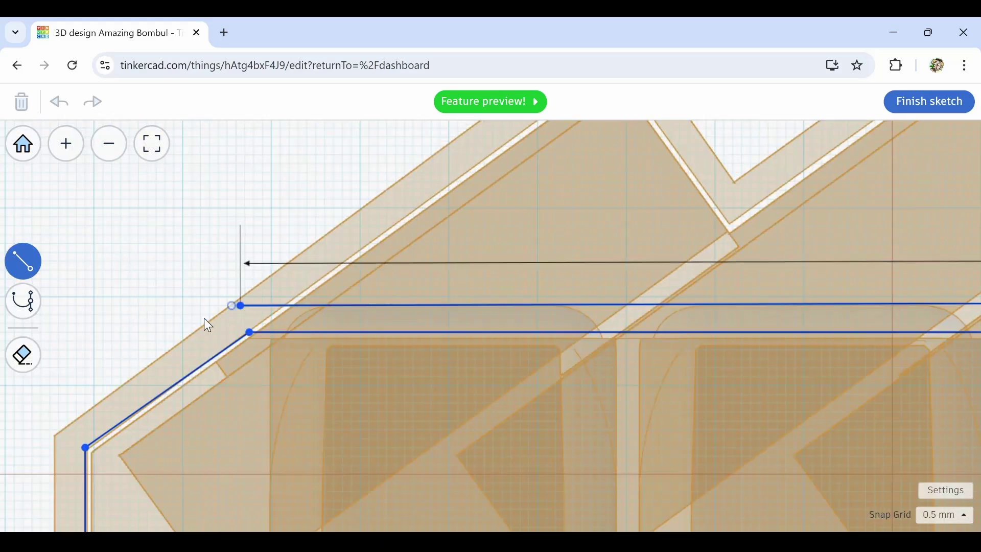
pyautogui.click(313, 366)
pyautogui.click(397, 366)
pyautogui.click(397, 339)
pyautogui.click(24, 327)
# Set the snap grid to 0.1 mm and align the front profile's left corner points with the existing shell outline
pyautogui.click(944, 514)
pyautogui.scroll(3, 401, 356)
pyautogui.moveTo(402, 383); pyautogui.dragTo(409, 389)
pyautogui.moveTo(401, 278); pyautogui.dragTo(409, 284)
pyautogui.moveTo(195, 279); pyautogui.dragTo(197, 305)
pyautogui.moveTo(498, 201); pyautogui.dragTo(456, 204)
pyautogui.scroll(-3, 457, 206)
# Nudge the inner corner at the right base lip and shift the upper right inner corner 0.1 mm outward
pyautogui.moveTo(766, 215); pyautogui.dragTo(384, 180, button='middle')
pyautogui.moveTo(460, 434); pyautogui.dragTo(511, 179, button='middle')
pyautogui.moveTo(572, 361); pyautogui.dragTo(577, 361)
pyautogui.moveTo(537, 178); pyautogui.dragTo(511, 434, button='middle')
pyautogui.moveTo(561, 220); pyautogui.dragTo(563, 220)
pyautogui.scroll(-4, 490, 357)
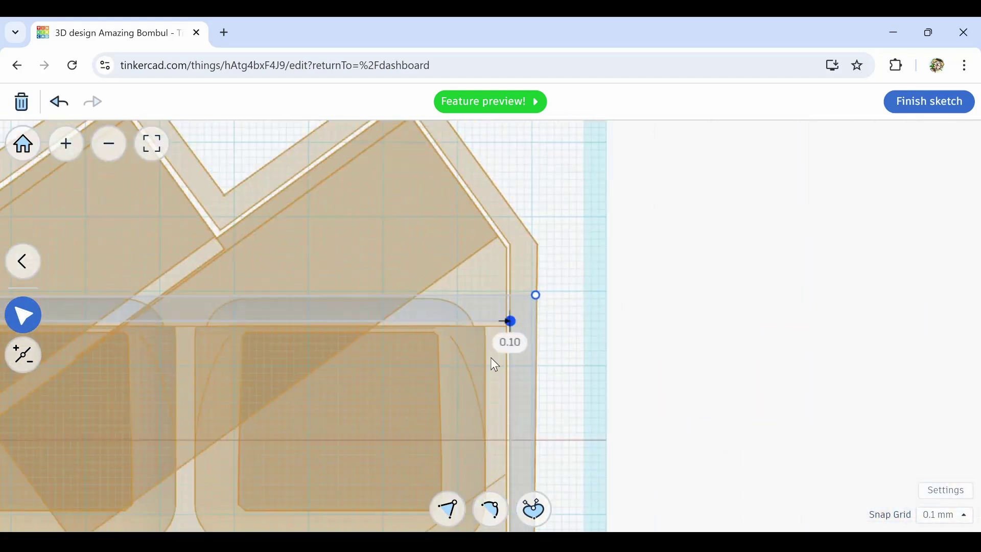
# Lower the upper tip point of the right base lip by 0.1 mm to level the lip's upper edge
pyautogui.moveTo(398, 400); pyautogui.dragTo(367, 197, button='middle')
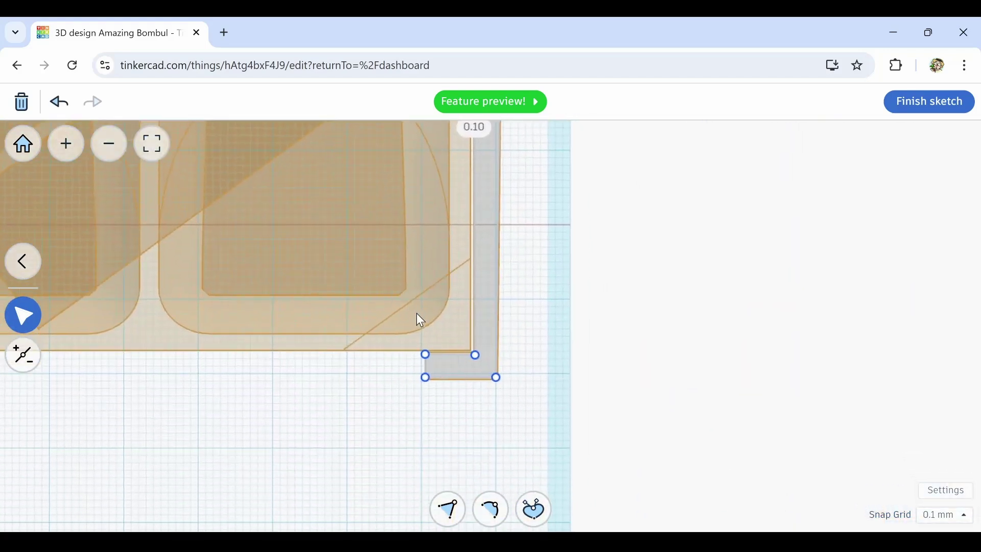
pyautogui.scroll(6, 470, 408)
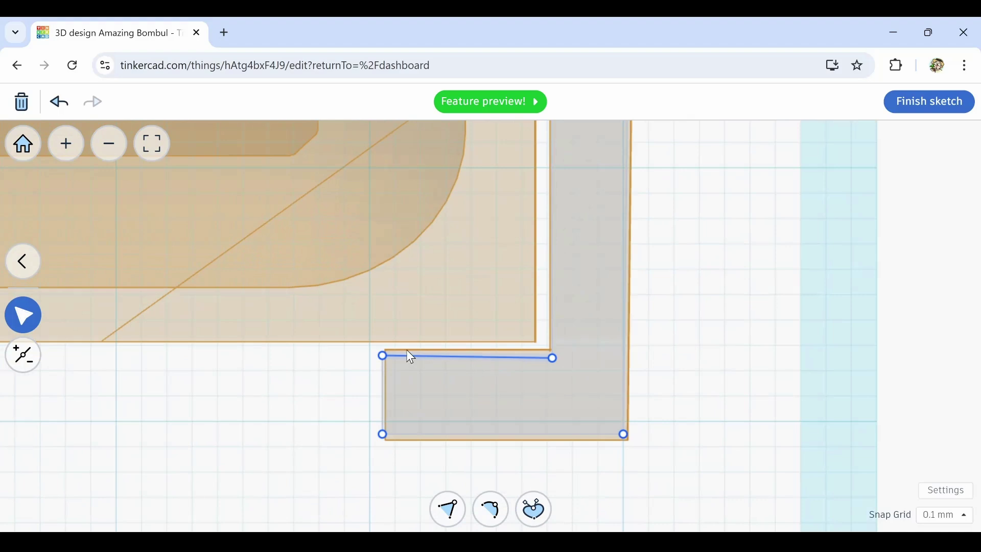
pyautogui.scroll(2, 414, 350)
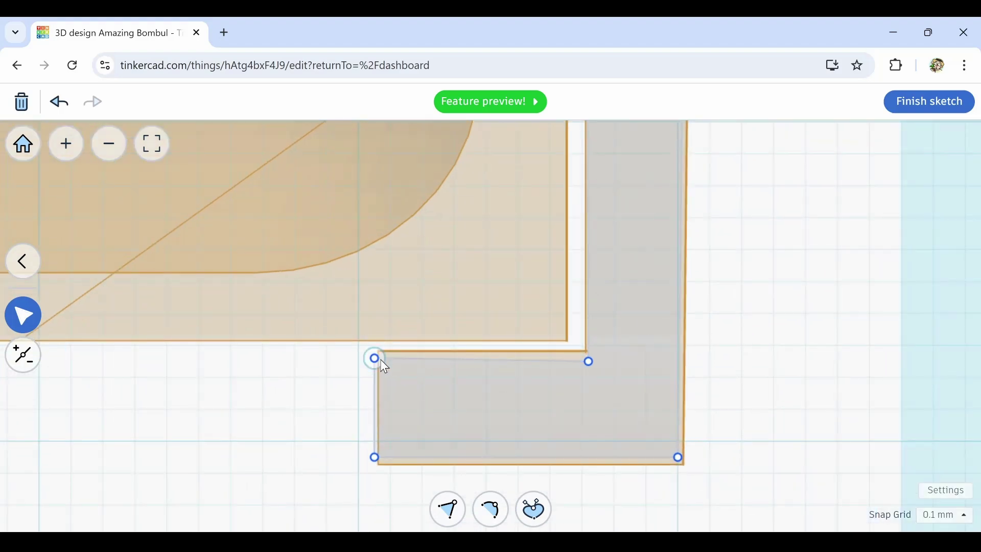
pyautogui.moveTo(374, 359); pyautogui.dragTo(374, 363)
pyautogui.scroll(-2, 376, 368)
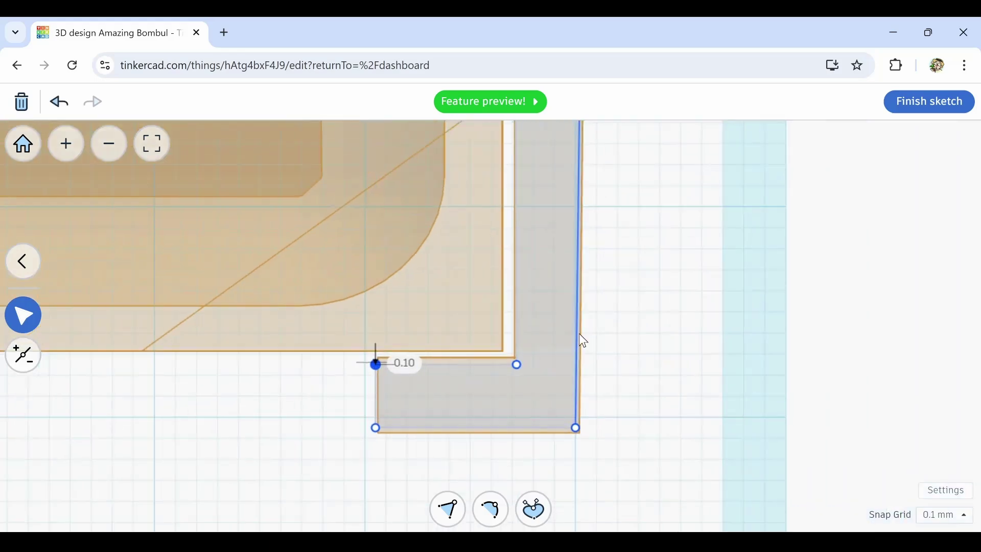
# Lower both bottom corner points of the right base lip by 0.2 mm to level its bottom edge
pyautogui.scroll(-1, 801, 244)
pyautogui.scroll(-2, 801, 243)
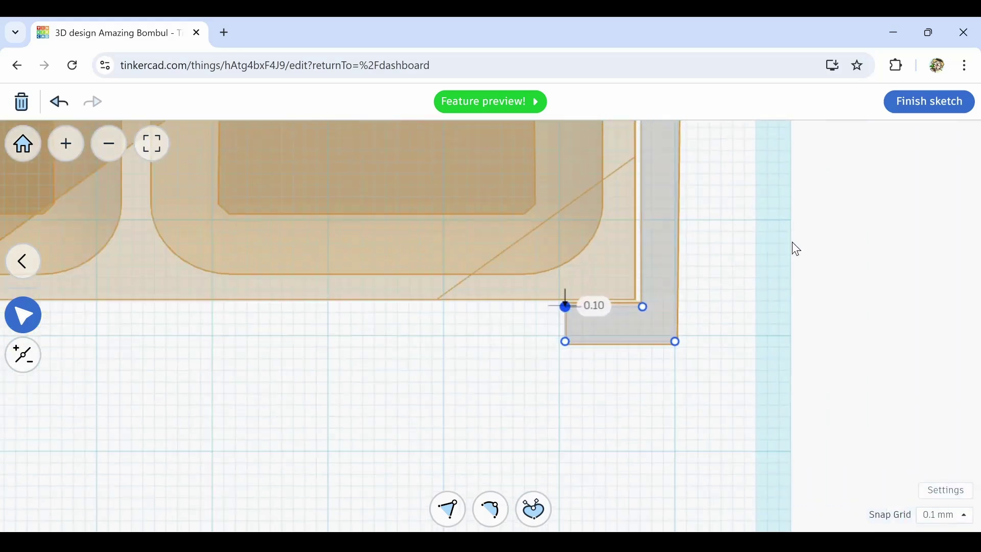
pyautogui.scroll(2, 677, 331)
pyautogui.scroll(2, 489, 352)
pyautogui.click(484, 348)
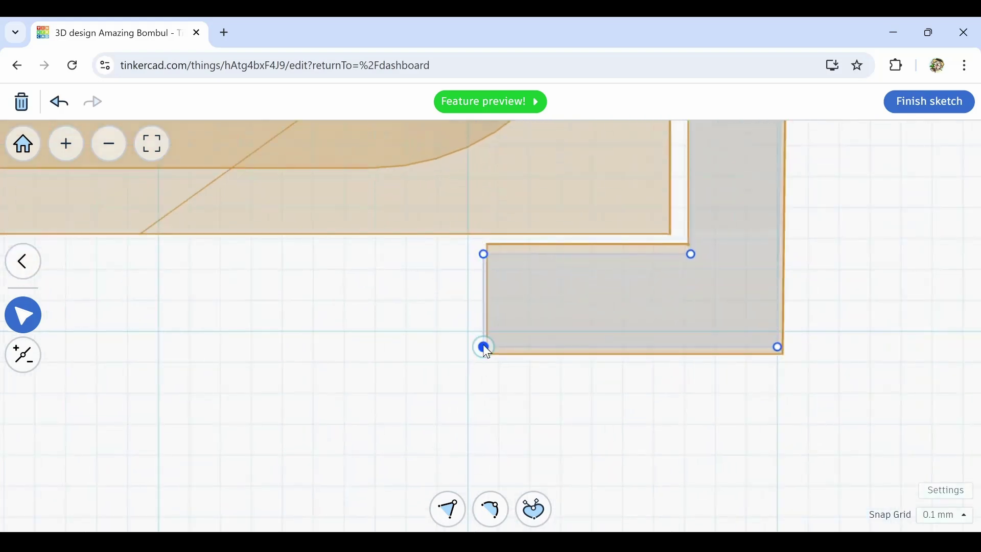
pyautogui.moveTo(484, 352); pyautogui.dragTo(483, 355)
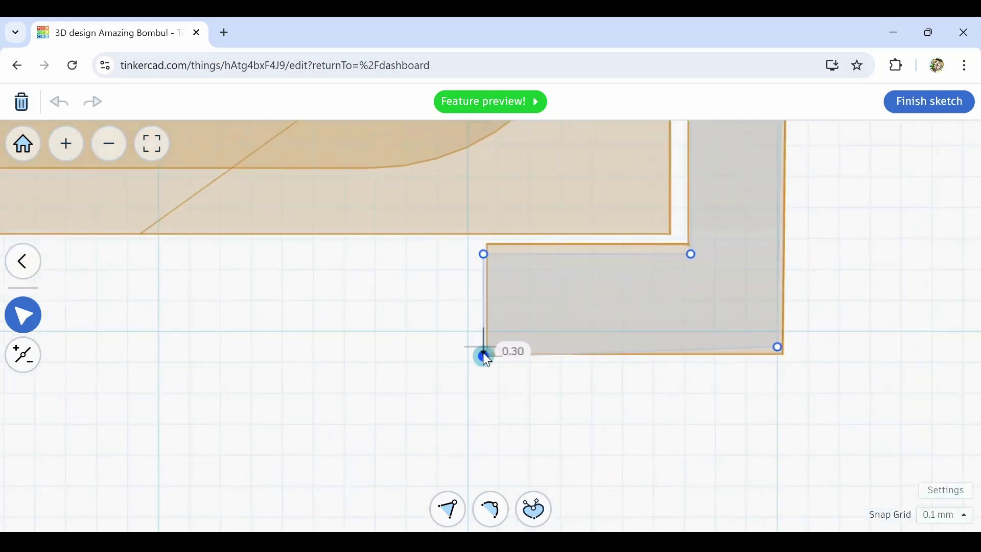
pyautogui.click(778, 348)
pyautogui.moveTo(777, 346); pyautogui.dragTo(777, 351)
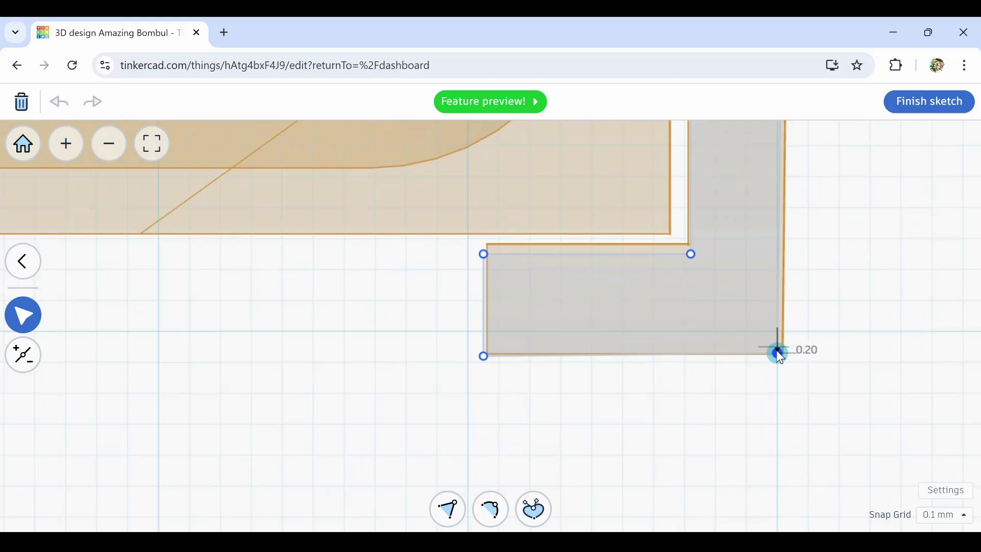
pyautogui.click(485, 359)
pyautogui.moveTo(484, 353); pyautogui.dragTo(484, 353)
pyautogui.scroll(-2, 781, 250)
pyautogui.scroll(-5, 828, 223)
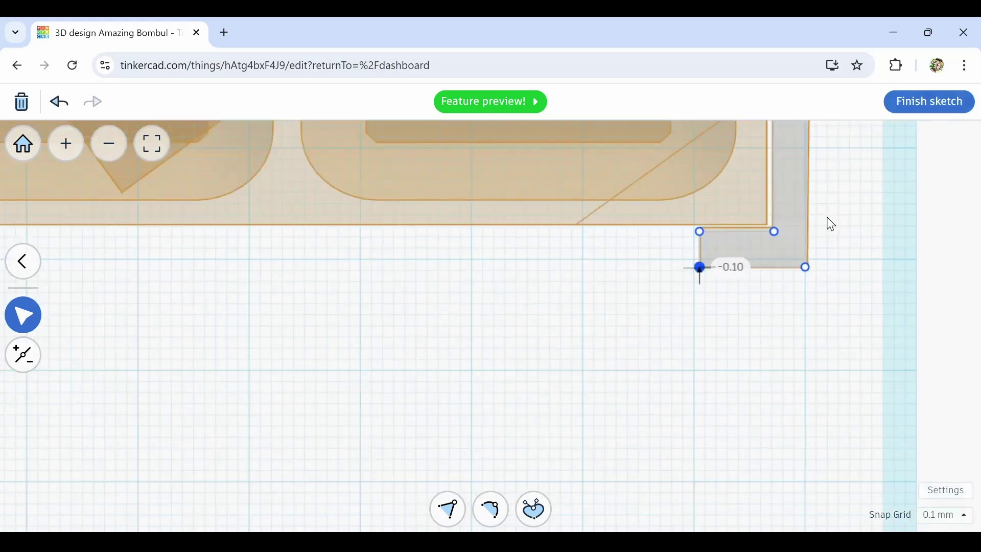
pyautogui.moveTo(657, 284); pyautogui.dragTo(540, 431, button='middle')
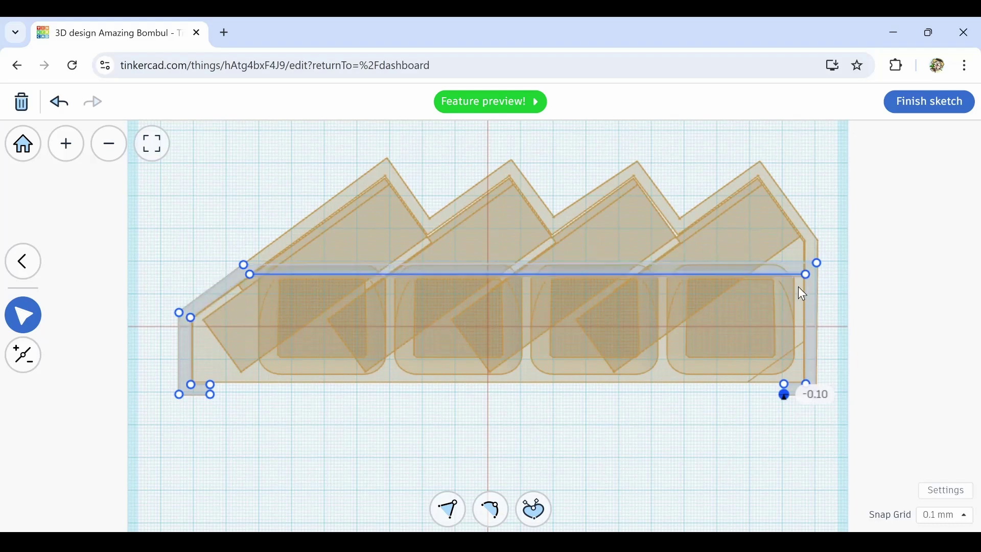
# Finish the front profile sketch, extend its wall back over the compartments, and group it with the zigzag shell
pyautogui.click(948, 110)
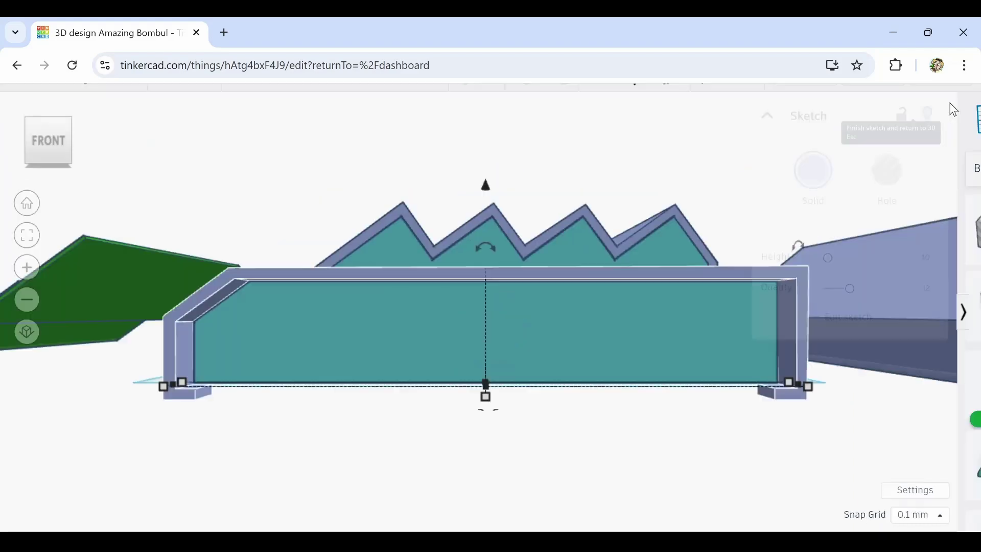
pyautogui.moveTo(194, 470); pyautogui.dragTo(225, 427, button='right')
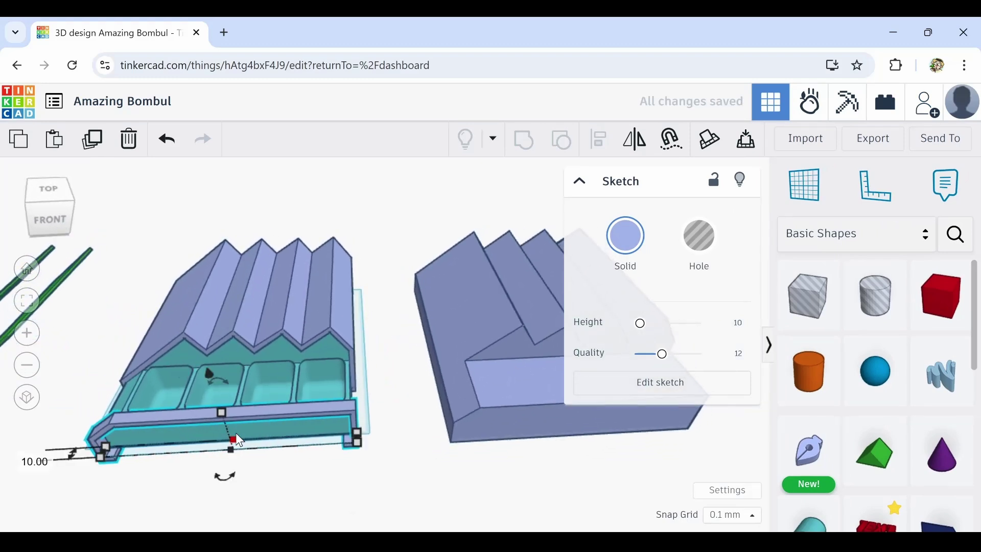
pyautogui.moveTo(235, 437); pyautogui.dragTo(245, 388)
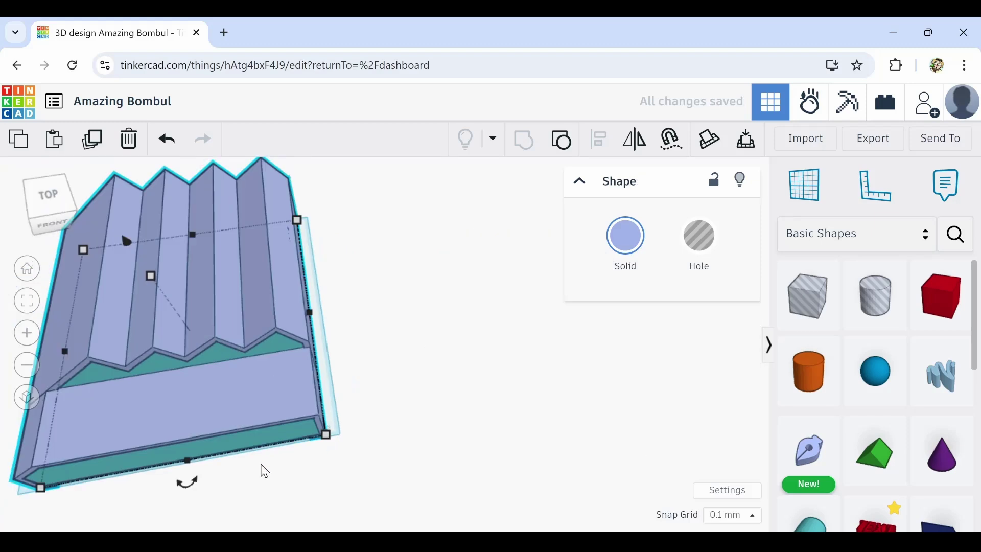
pyautogui.moveTo(278, 466); pyautogui.dragTo(454, 373, button='middle')
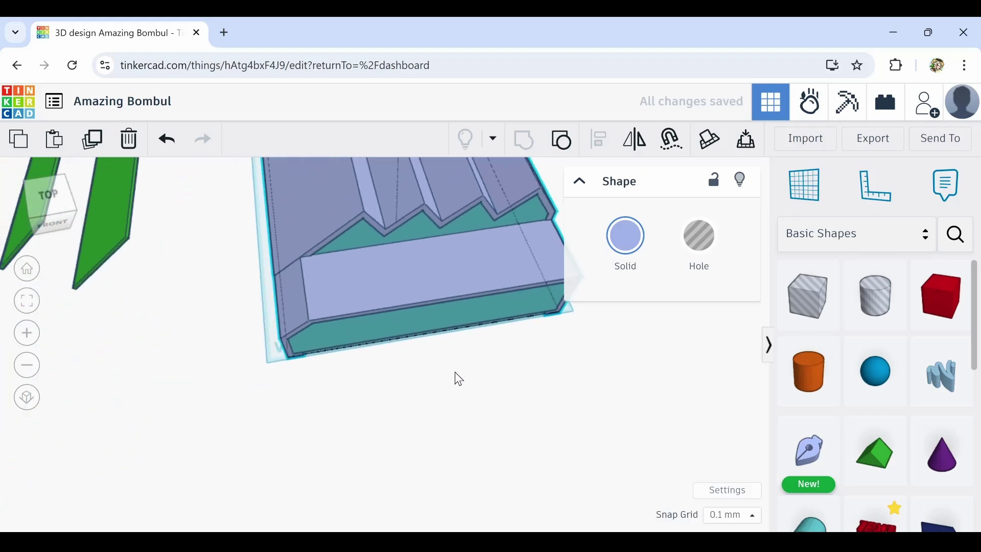
pyautogui.moveTo(458, 379); pyautogui.dragTo(444, 448, button='right')
# Select the teal tray inside the shell and set the snap grid to 1.0 mm
pyautogui.click(444, 448)
pyautogui.click(306, 402)
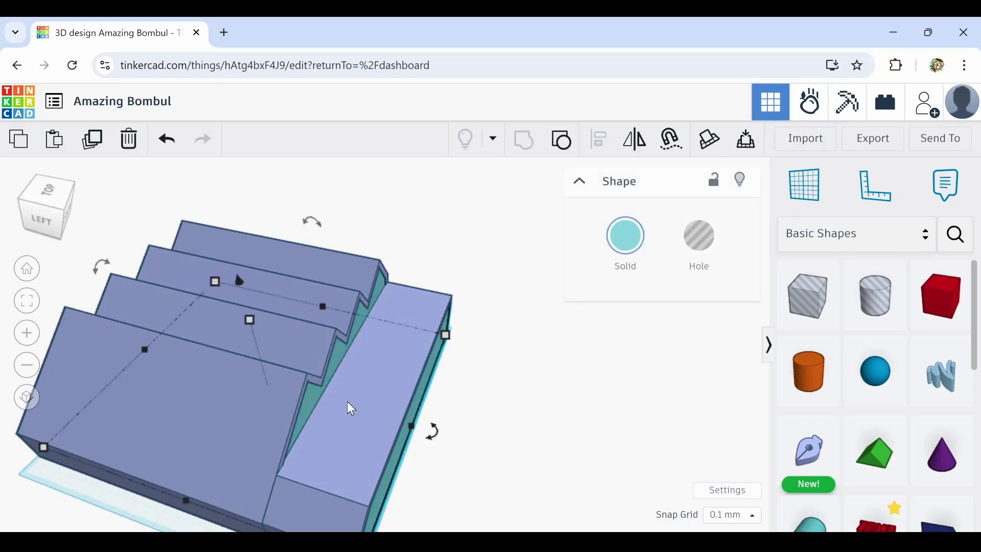
pyautogui.click(755, 515)
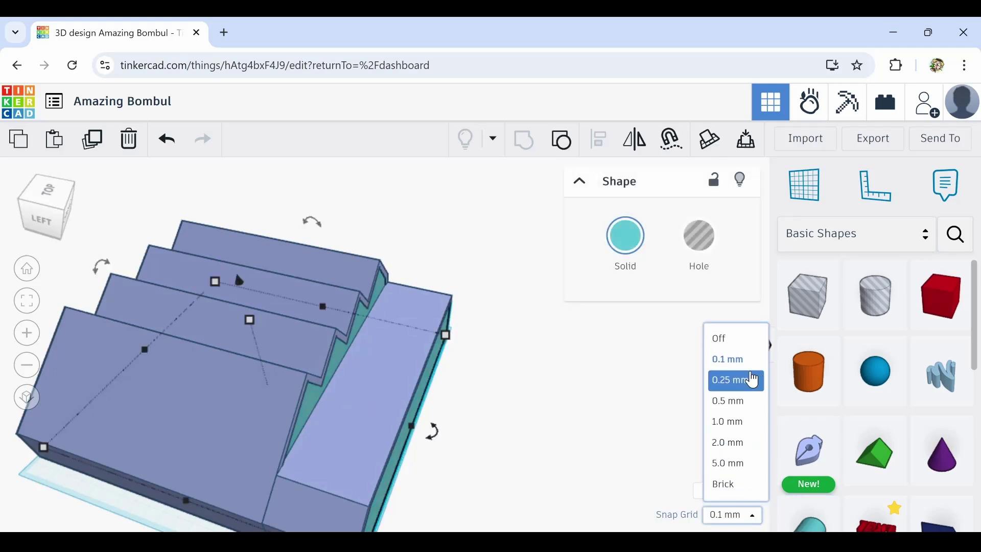
pyautogui.click(747, 421)
# Try to move the teal tray out of the shell and undo the move
pyautogui.moveTo(606, 475); pyautogui.dragTo(545, 484, button='right')
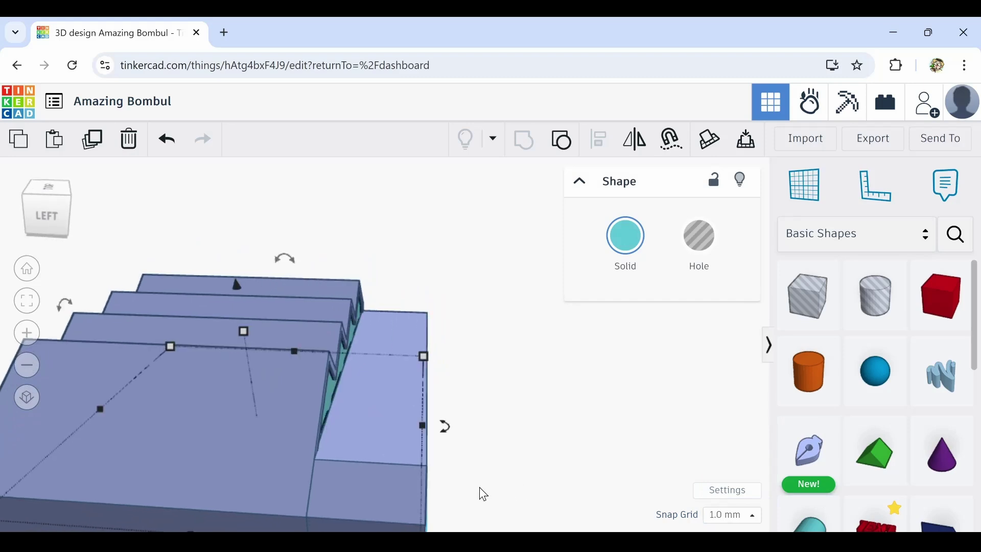
pyautogui.moveTo(479, 486); pyautogui.dragTo(116, 455)
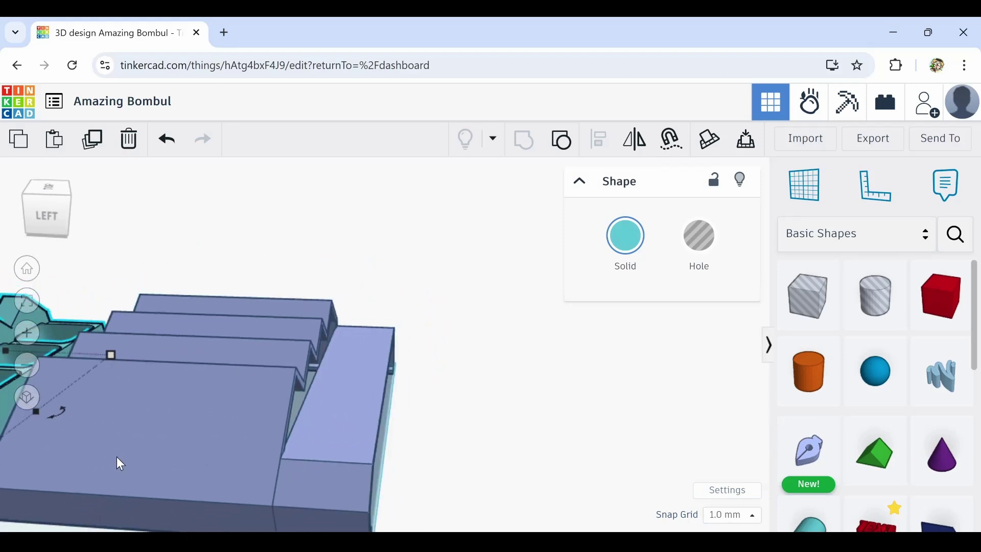
pyautogui.moveTo(117, 456); pyautogui.dragTo(462, 456, button='middle')
pyautogui.hotkey('ctrl', 'z')
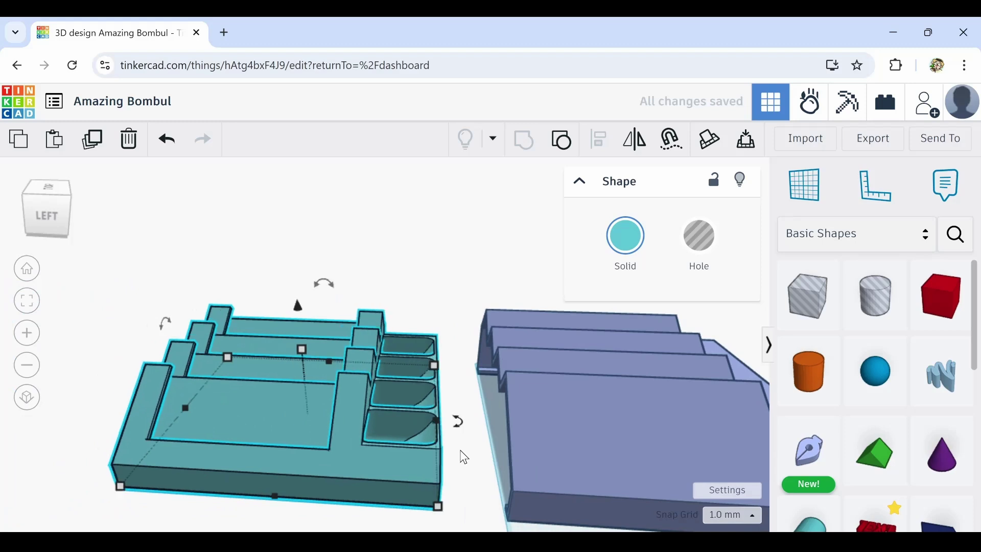
pyautogui.hotkey('ctrl', 'z')
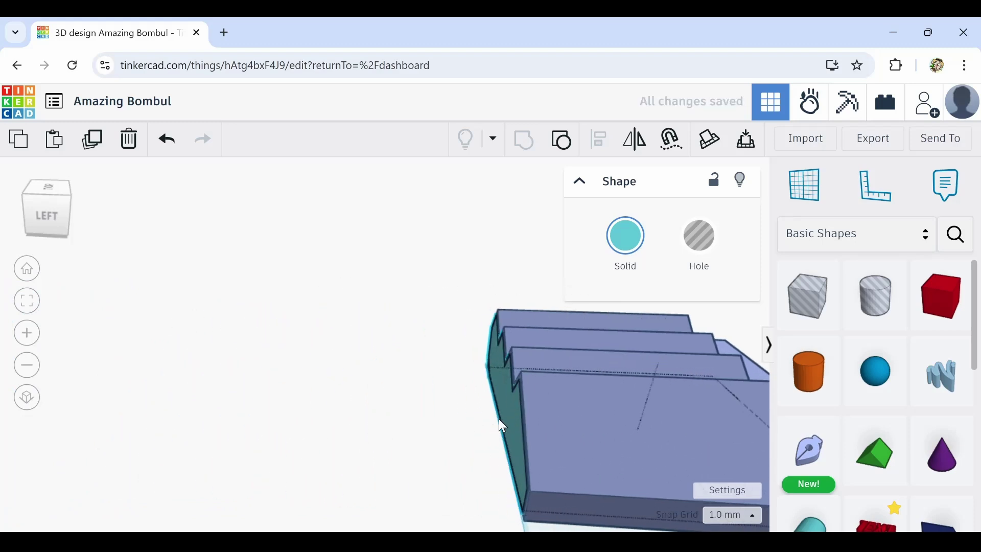
# Slide the teal tray out through the back of the shell and back in to test the fit
pyautogui.moveTo(473, 442); pyautogui.dragTo(547, 458, button='right')
pyautogui.moveTo(483, 478); pyautogui.dragTo(428, 411, button='right')
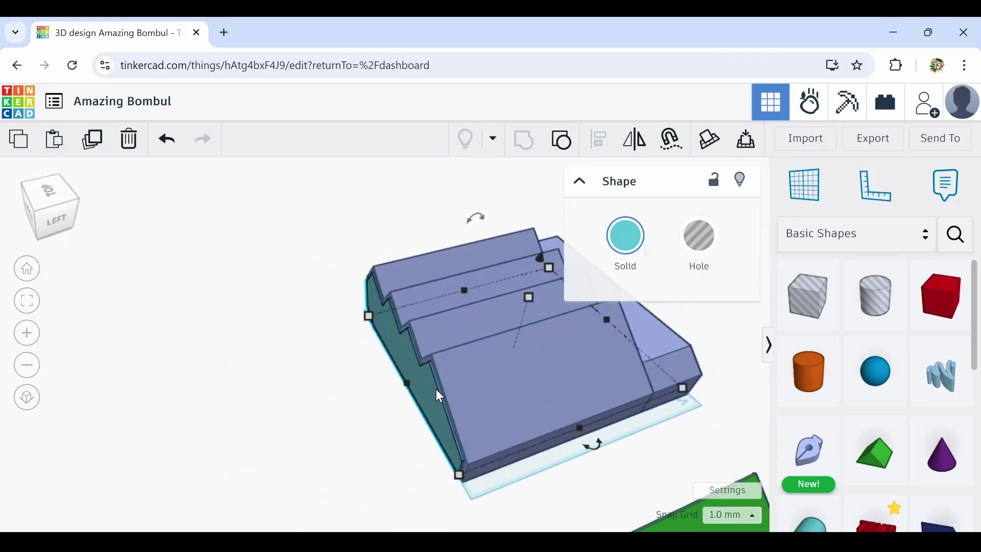
pyautogui.press('Left')
pyautogui.press('Left')
pyautogui.press('Left')
pyautogui.press('Left')
pyautogui.press('Left')
pyautogui.press('Left')
pyautogui.press('Left')
pyautogui.press('Left')
pyautogui.press('Left')
pyautogui.press('Left')
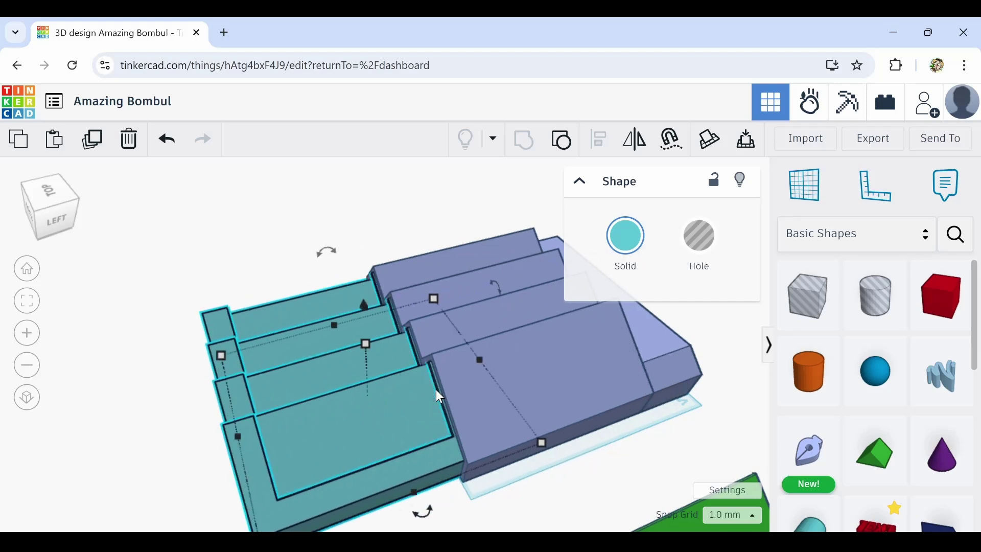
pyautogui.press('Right')
pyautogui.press('Right')
pyautogui.press('Right')
pyautogui.press('Right')
pyautogui.press('Right')
pyautogui.press('Right')
pyautogui.press('Right')
pyautogui.press('Right')
pyautogui.press('Right')
pyautogui.press('Right')
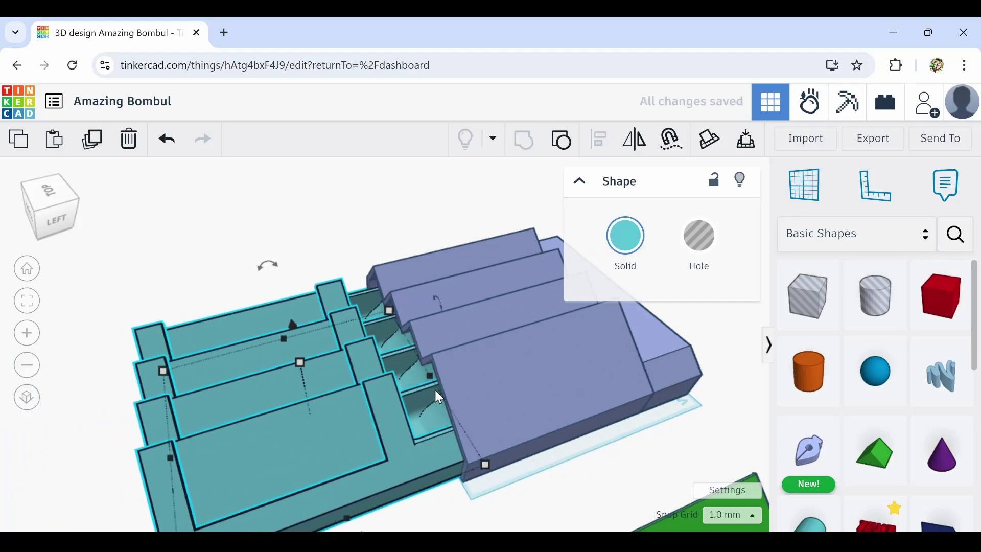
pyautogui.hotkey('shift', 'Left')
pyautogui.hotkey('shift', 'Left')
pyautogui.hotkey('shift', 'Left')
pyautogui.hotkey('shift', 'Left')
pyautogui.hotkey('shift', 'Left')
pyautogui.hotkey('shift', 'Left')
pyautogui.hotkey('shift', 'Left')
pyautogui.hotkey('shift', 'Left')
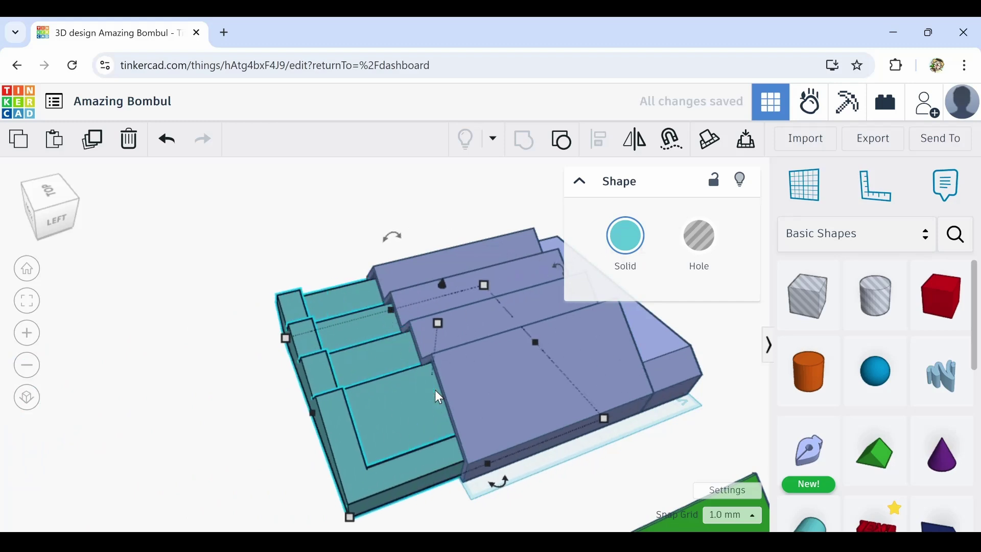
pyautogui.hotkey('shift', 'Right')
pyautogui.hotkey('shift', 'Right')
pyautogui.hotkey('shift', 'Right')
pyautogui.hotkey('shift', 'Right')
pyautogui.hotkey('shift', 'Right')
pyautogui.hotkey('shift', 'Right')
pyautogui.hotkey('shift', 'Right')
pyautogui.hotkey('shift', 'Right')
pyautogui.hotkey('shift', 'Right')
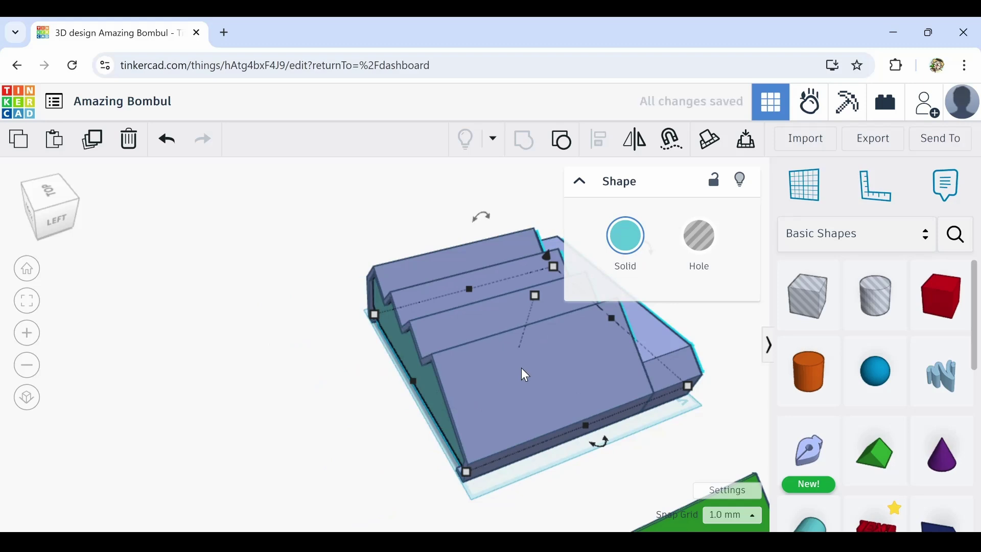
# Slide the teal tray forward out of the shell's front end until it stands clear of the shell
pyautogui.moveTo(594, 393); pyautogui.dragTo(360, 422)
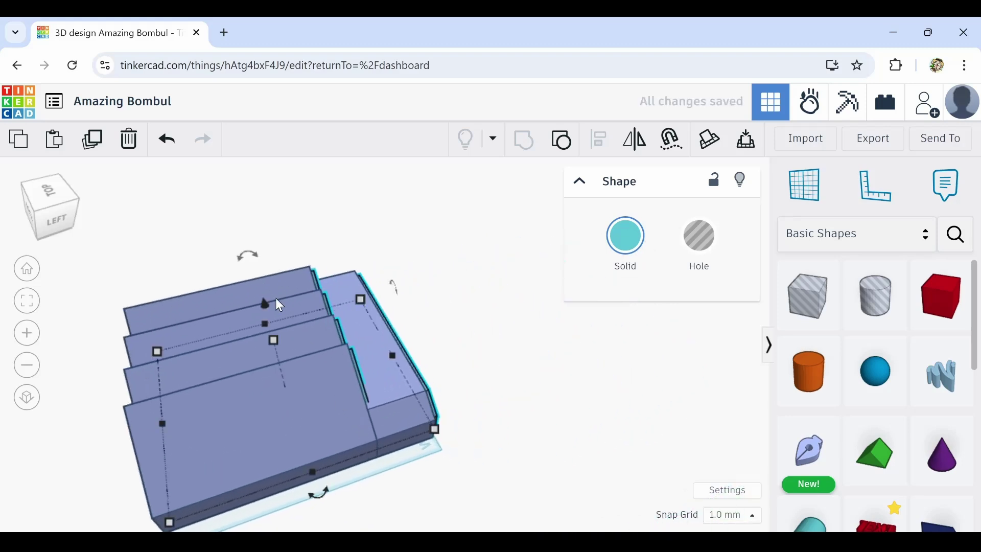
pyautogui.moveTo(270, 259)
pyautogui.moveTo(259, 261)
pyautogui.mouseDown()
pyautogui.moveTo(230, 256)
pyautogui.moveTo(211, 271)
pyautogui.moveTo(248, 254)
pyautogui.mouseUp()
pyautogui.press('Right')
pyautogui.press('Right')
pyautogui.press('Right')
pyautogui.press('Right')
pyautogui.press('Right')
pyautogui.press('Right')
pyautogui.press('Right')
pyautogui.press('Right')
pyautogui.press('Right')
pyautogui.press('Right')
pyautogui.press('Right')
pyautogui.press('Right')
pyautogui.press('Right')
pyautogui.press('Right')
pyautogui.press('Right')
pyautogui.press('Right')
pyautogui.press('Right')
pyautogui.press('Right')
pyautogui.press('Right')
pyautogui.press('Right')
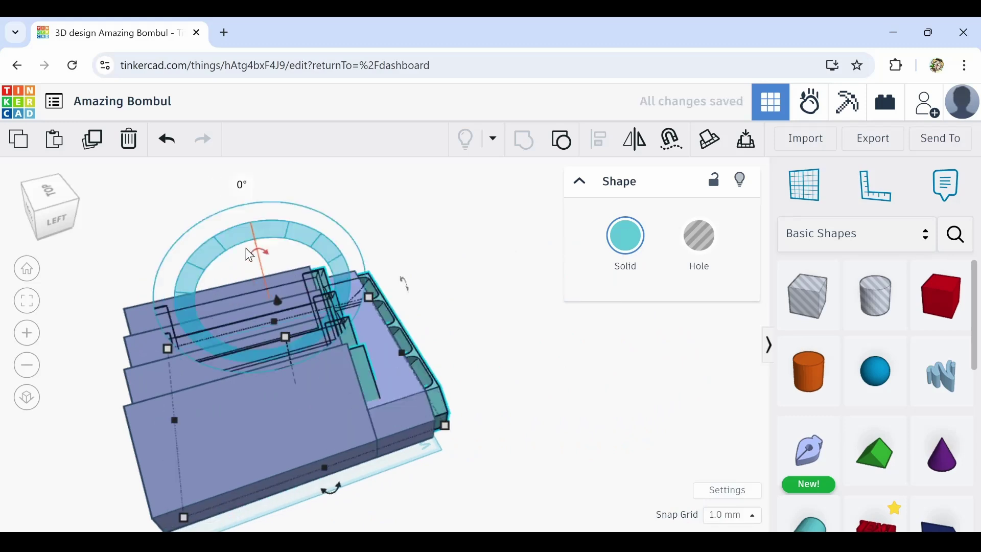
# Rotate the shell by -90° so that it stands upright on the workplane
pyautogui.click(308, 359)
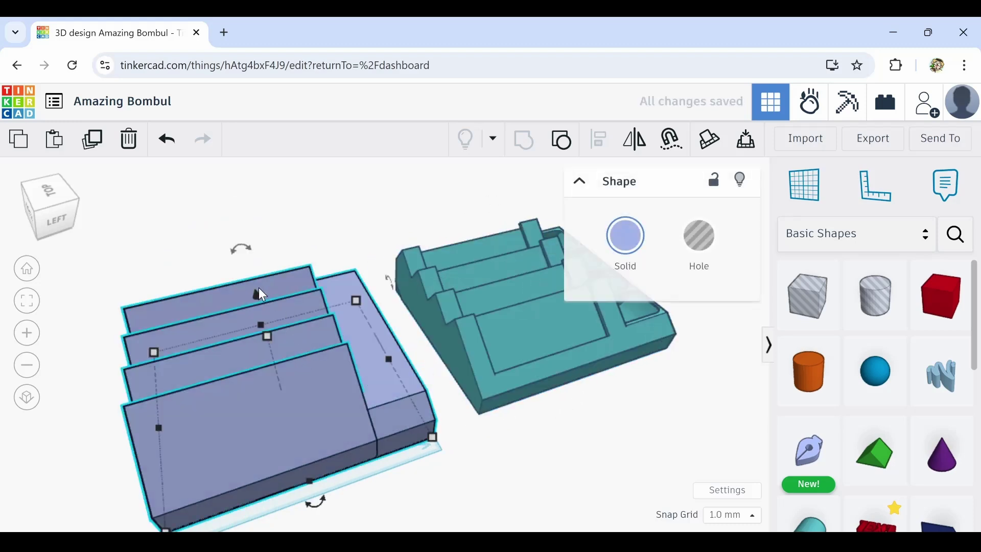
pyautogui.moveTo(253, 255)
pyautogui.moveTo(409, 357); pyautogui.dragTo(192, 365, button='right')
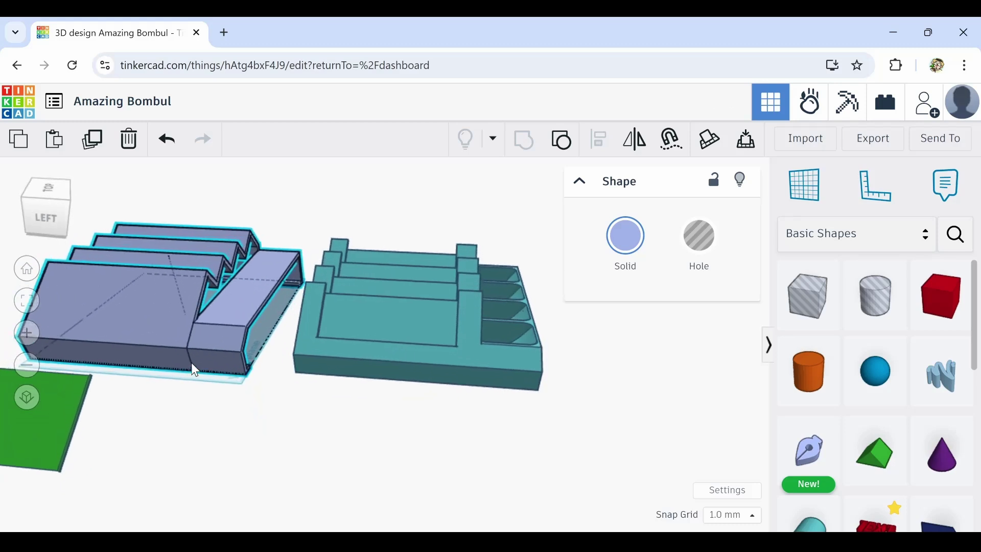
pyautogui.moveTo(186, 357); pyautogui.dragTo(360, 454, button='middle')
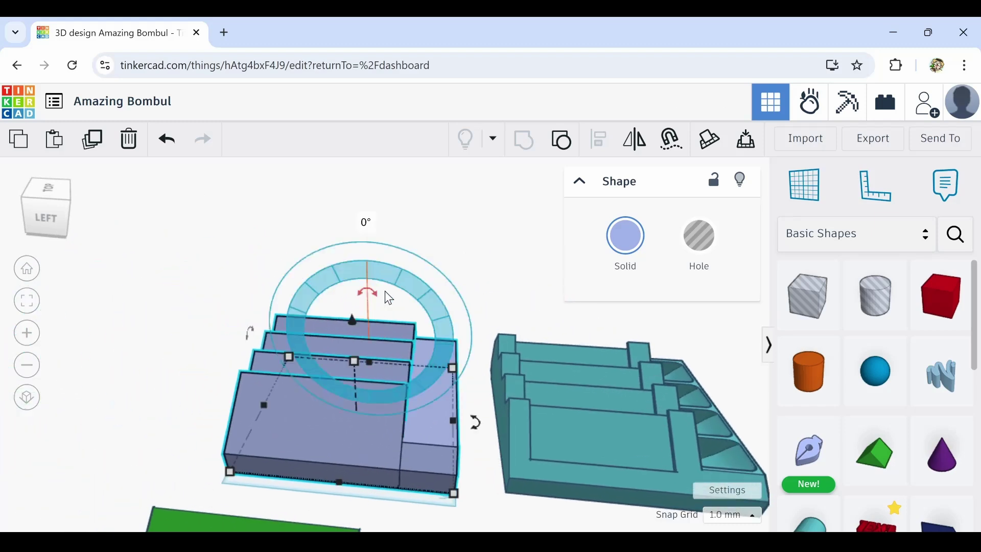
pyautogui.moveTo(380, 298); pyautogui.dragTo(299, 328)
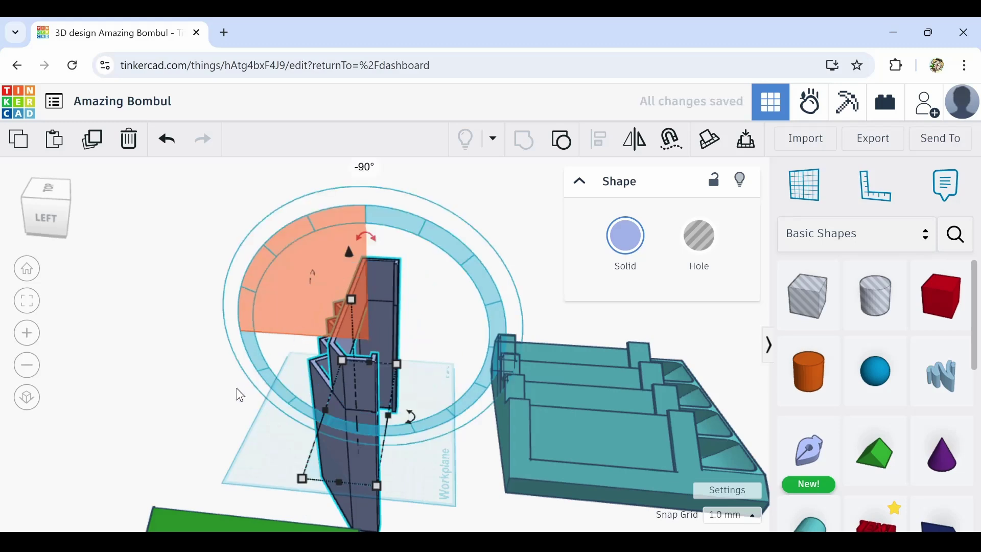
# Turn the upright shell 45° about its vertical axis
pyautogui.moveTo(236, 393); pyautogui.dragTo(470, 364, button='right')
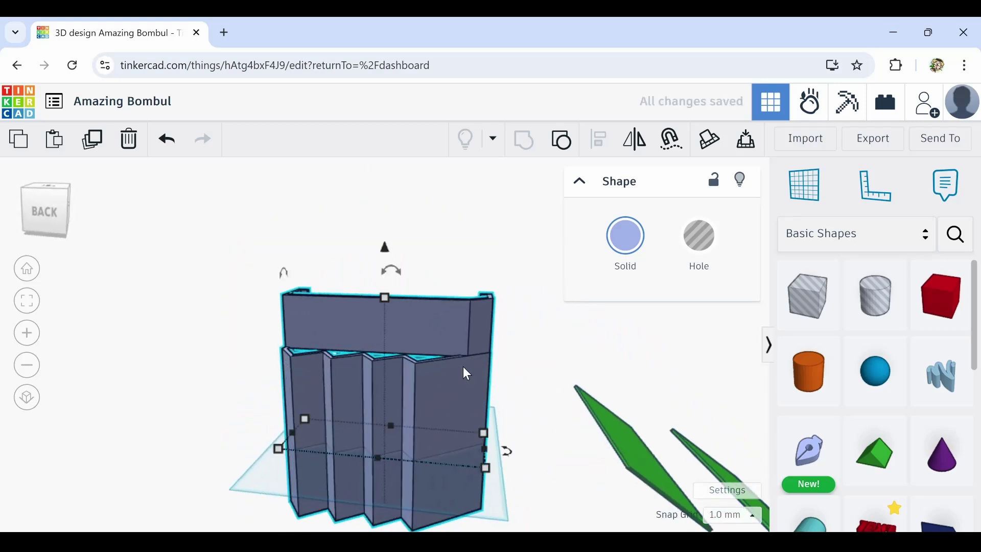
pyautogui.moveTo(463, 367); pyautogui.dragTo(114, 449, button='right')
pyautogui.moveTo(392, 421); pyautogui.dragTo(356, 447)
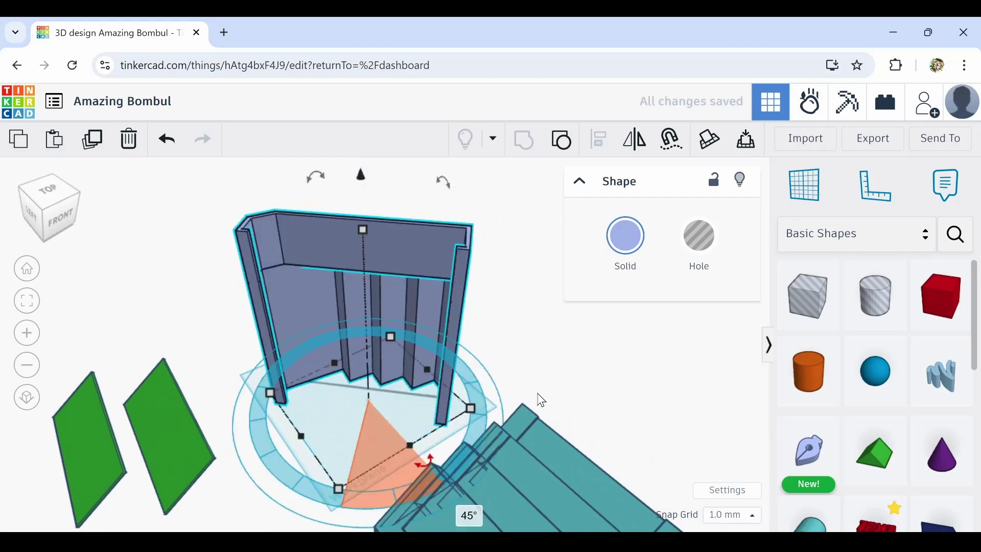
# Check the overall height of the upright shell
pyautogui.moveTo(536, 398); pyautogui.dragTo(582, 377, button='right')
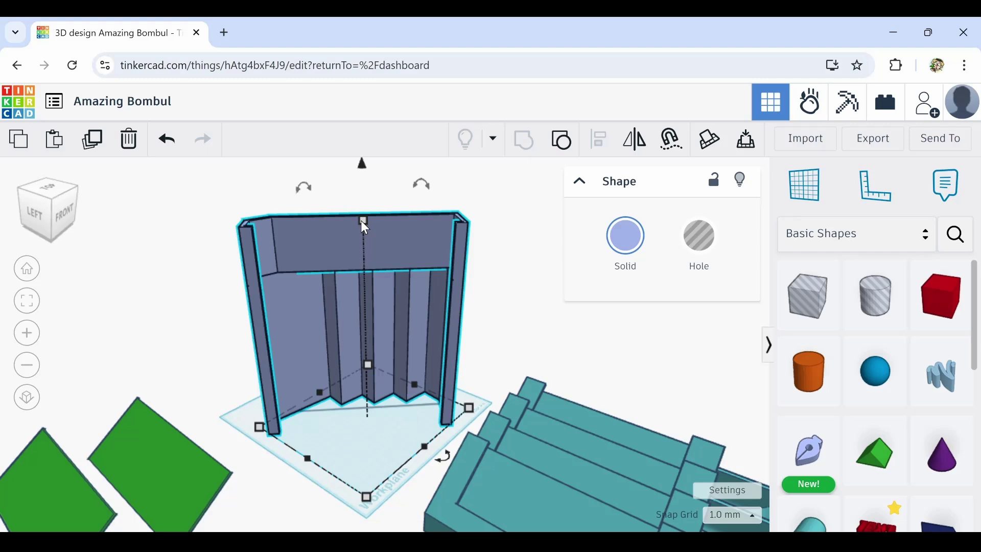
pyautogui.moveTo(363, 221)
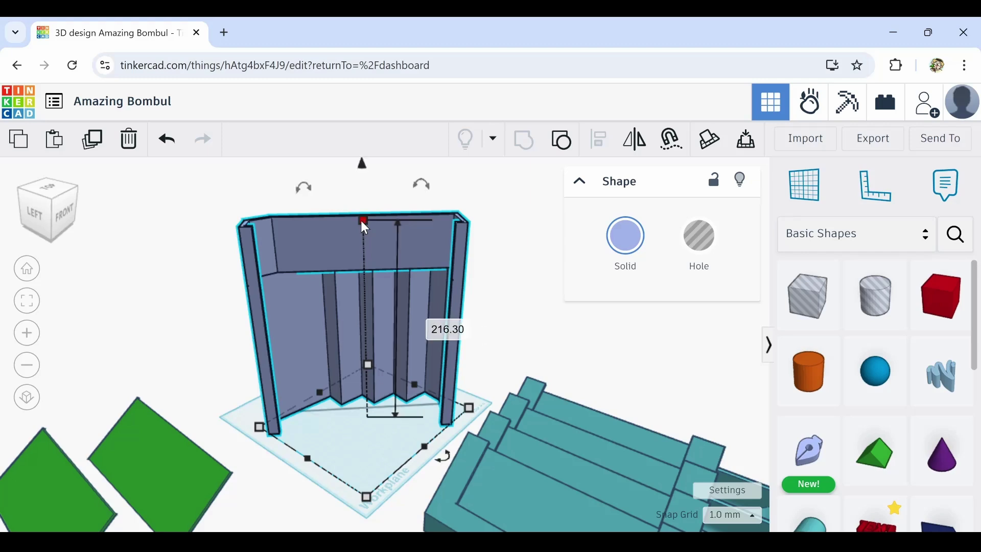
pyautogui.scroll(5, 458, 329)
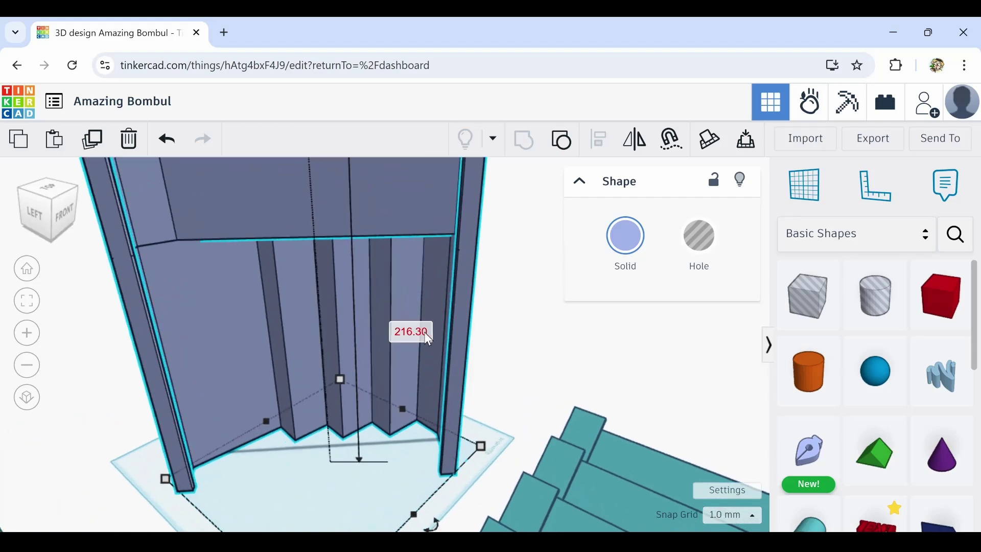
pyautogui.scroll(2, 413, 338)
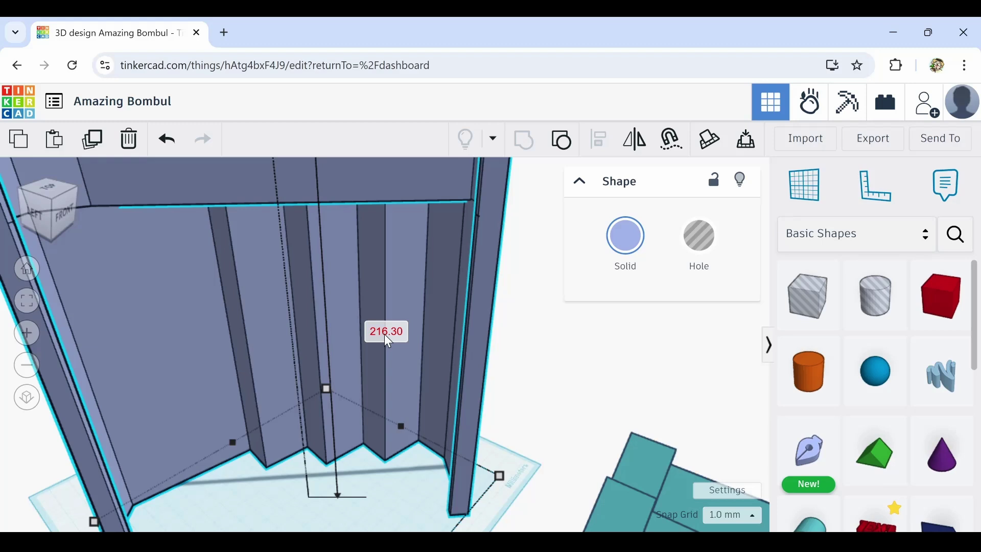
pyautogui.scroll(-4, 387, 338)
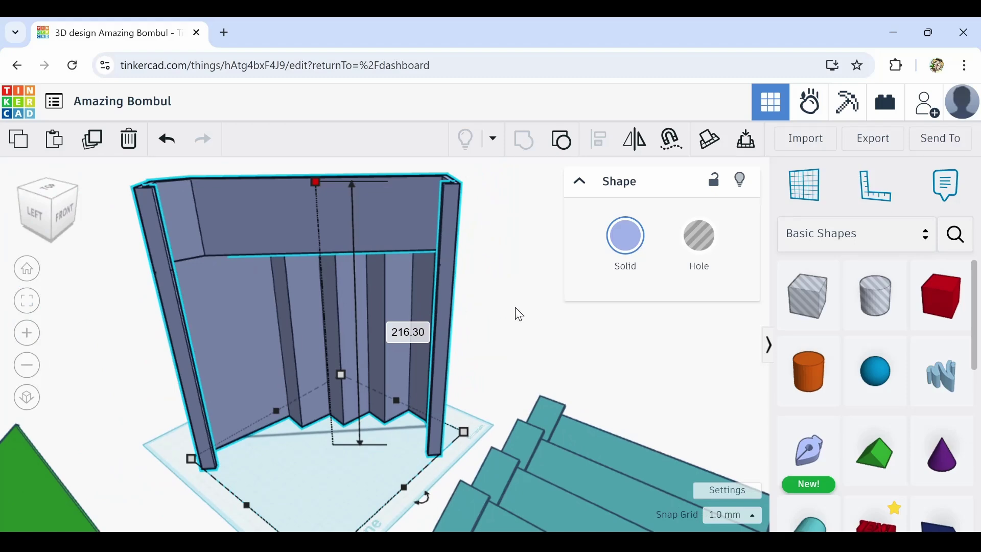
# Examine the inside of the upright shell and the gap between the front bridge and the zigzag wall
pyautogui.click(517, 330)
pyautogui.moveTo(516, 333); pyautogui.dragTo(520, 284, button='right')
pyautogui.scroll(10, 250, 253)
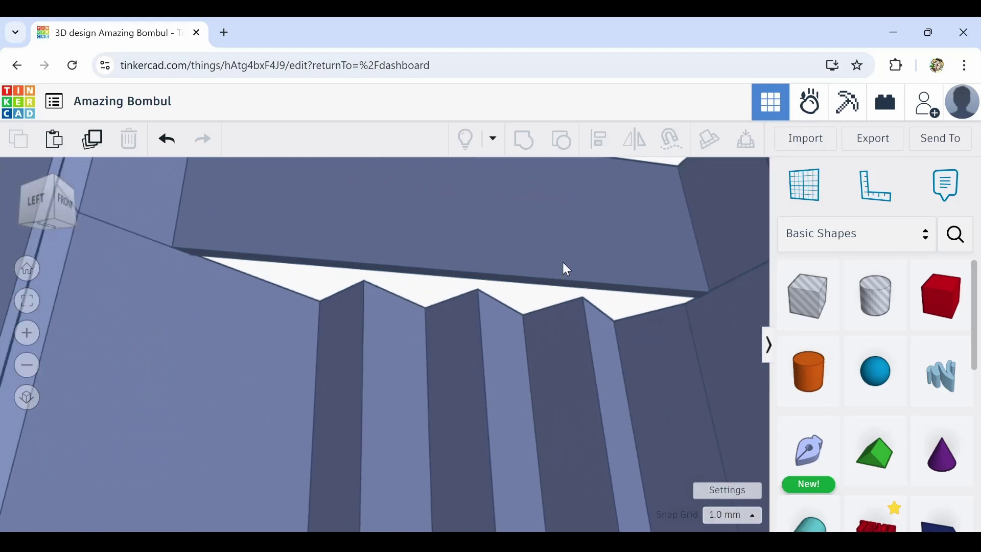
pyautogui.scroll(-5, 690, 304)
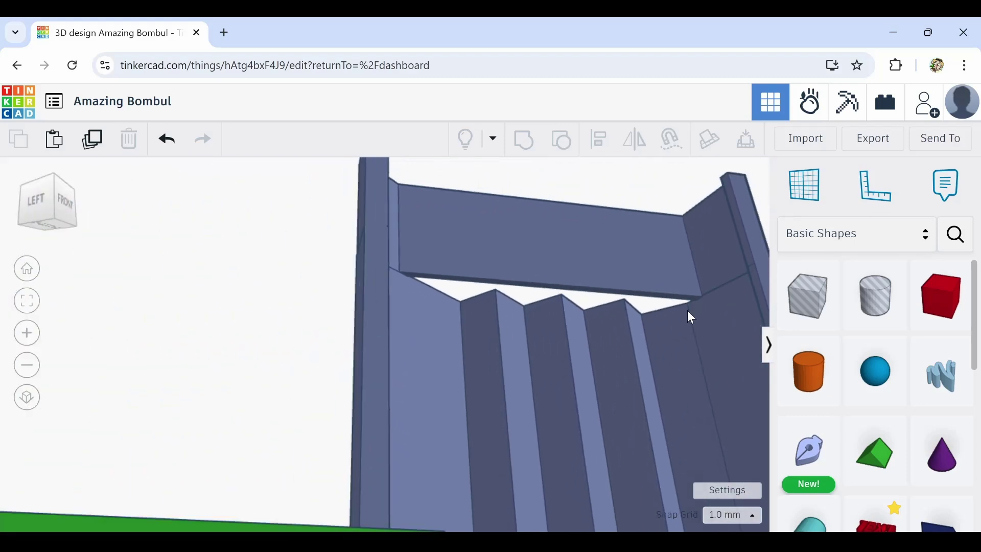
pyautogui.scroll(-3, 659, 339)
pyautogui.moveTo(630, 361); pyautogui.dragTo(370, 226, button='right')
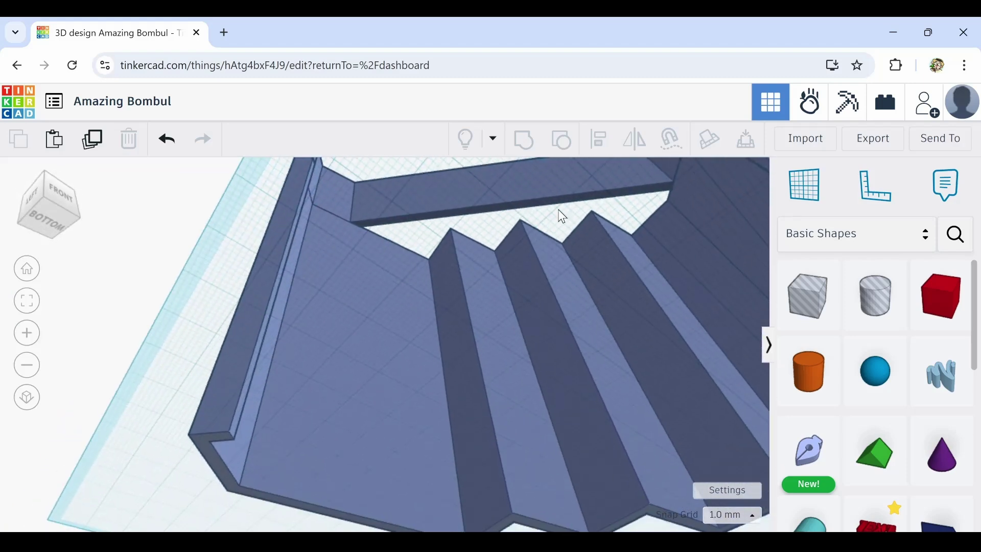
pyautogui.scroll(-5, 482, 311)
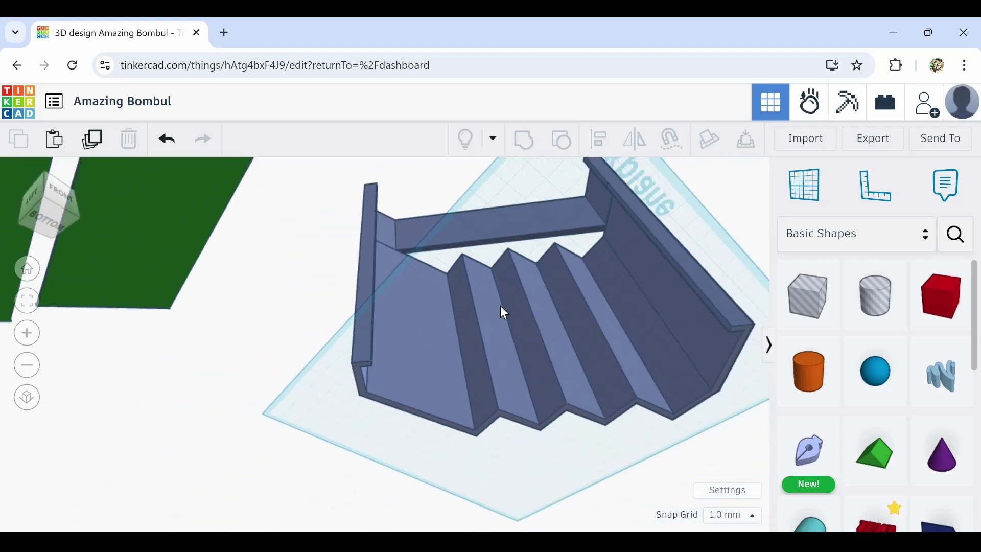
pyautogui.scroll(3, 373, 406)
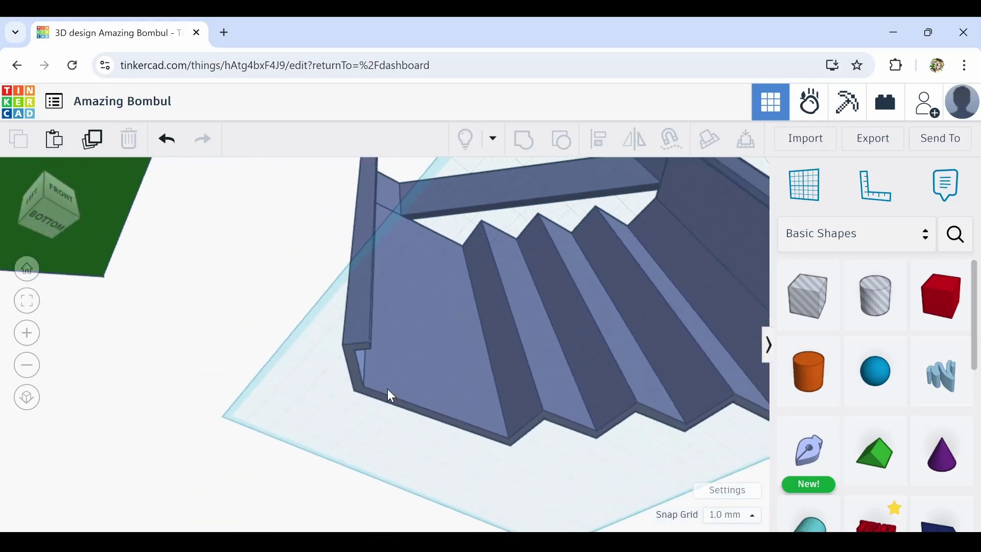
# Move the upright shell about 260 mm back and 118 mm to the left, behind the green panels
pyautogui.moveTo(402, 404); pyautogui.dragTo(520, 385, button='right')
pyautogui.scroll(-5, 524, 392)
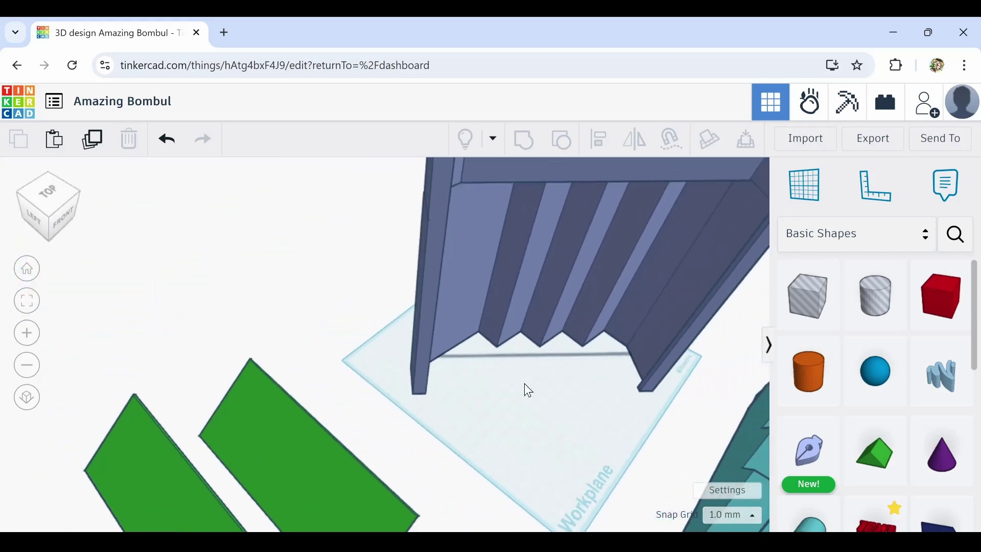
pyautogui.moveTo(550, 306); pyautogui.dragTo(308, 247)
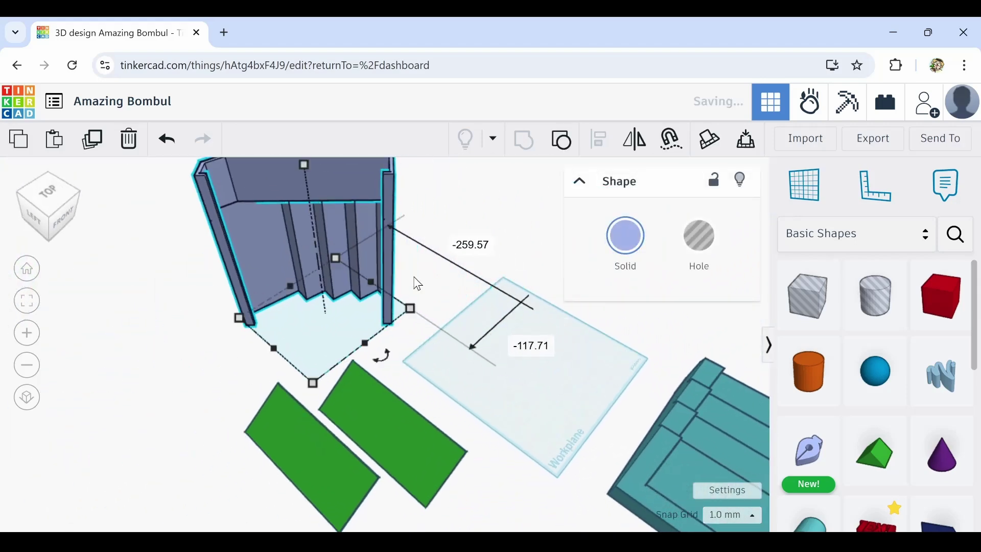
# Move the teal slotted tray back and to the left, onto the workplane
pyautogui.moveTo(582, 353); pyautogui.dragTo(382, 300, button='middle')
pyautogui.moveTo(411, 378); pyautogui.dragTo(257, 267)
pyautogui.moveTo(257, 266)
pyautogui.mouseDown(button='right')
pyautogui.moveTo(286, 329)
pyautogui.moveTo(280, 287)
pyautogui.moveTo(297, 227)
pyautogui.moveTo(150, 239)
pyautogui.moveTo(430, 286)
pyautogui.moveTo(402, 273)
pyautogui.moveTo(431, 317)
pyautogui.moveTo(458, 204)
pyautogui.moveTo(410, 308)
pyautogui.moveTo(441, 312)
pyautogui.moveTo(285, 291)
pyautogui.moveTo(263, 278)
pyautogui.mouseUp(button='right')
pyautogui.moveTo(454, 392)
pyautogui.mouseDown(button='right')
pyautogui.moveTo(466, 385)
pyautogui.moveTo(365, 383)
pyautogui.moveTo(426, 376)
pyautogui.moveTo(435, 393)
pyautogui.mouseUp(button='right')
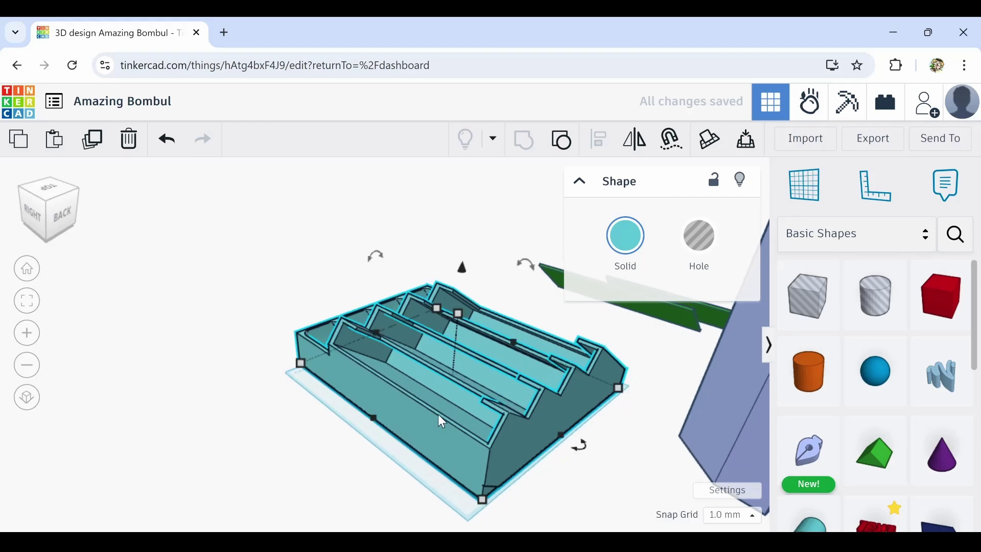
# Examine the teal tray's slots, zigzag end wall and row of four rounded pockets from several sides
pyautogui.scroll(2, 452, 436)
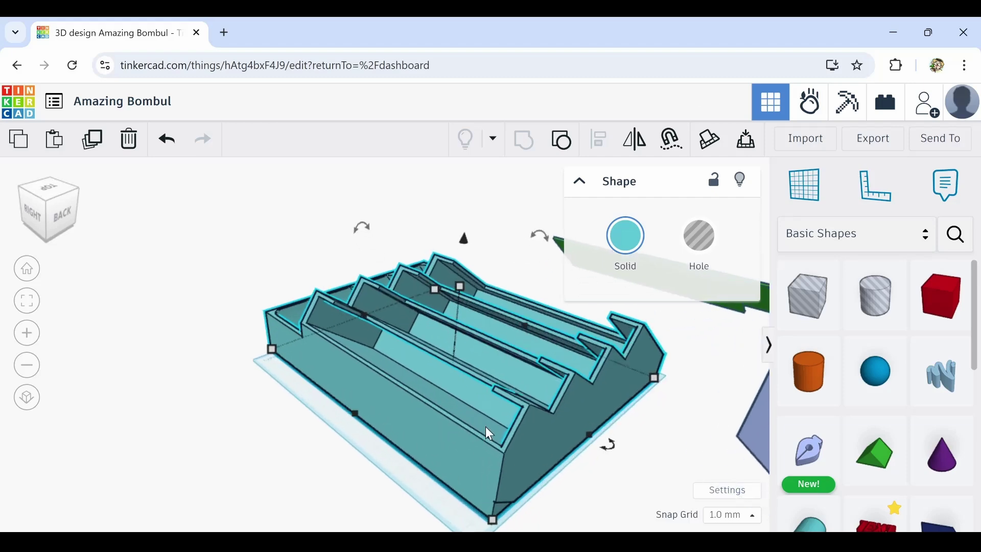
pyautogui.moveTo(486, 427); pyautogui.dragTo(228, 367, button='right')
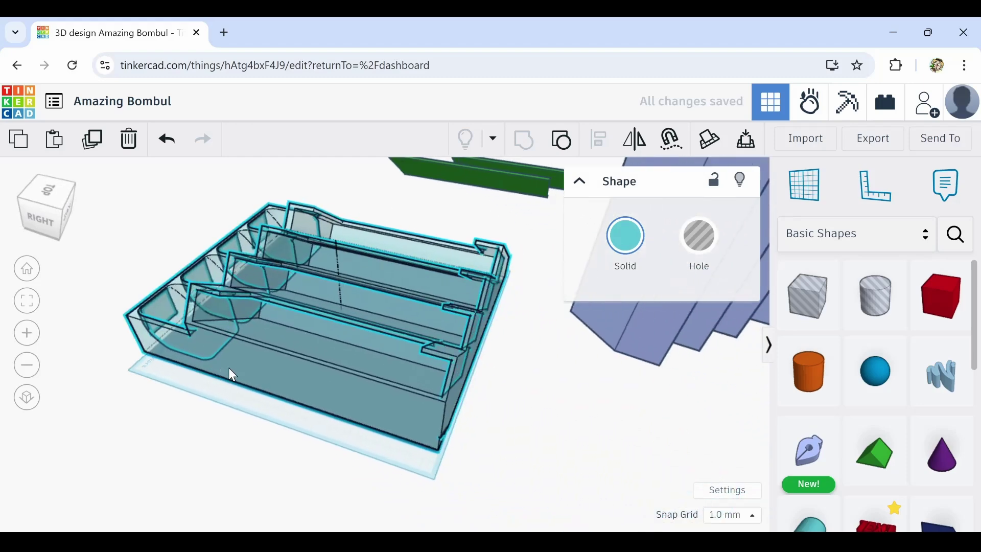
pyautogui.moveTo(428, 400); pyautogui.dragTo(325, 404, button='right')
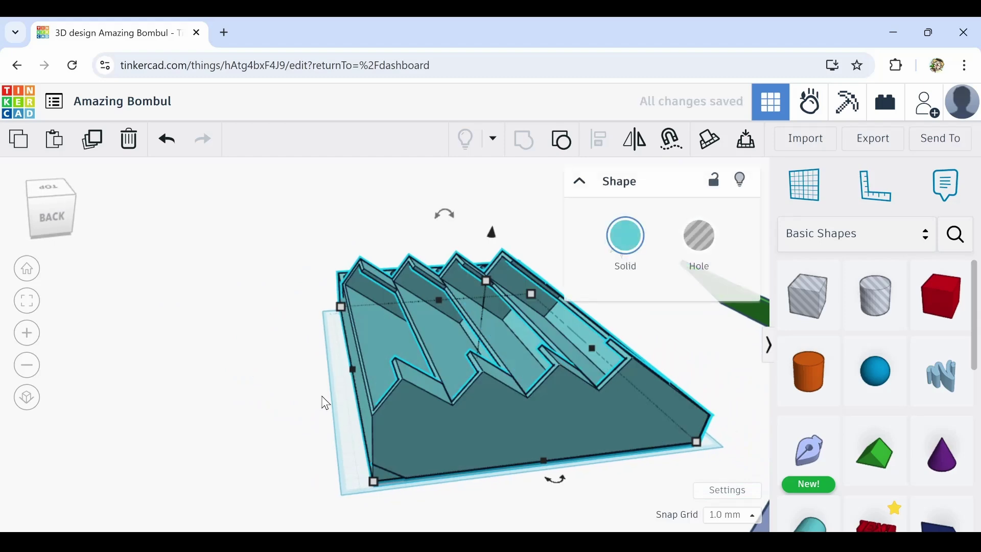
pyautogui.moveTo(321, 363); pyautogui.dragTo(418, 365, button='right')
pyautogui.moveTo(337, 339); pyautogui.dragTo(455, 347, button='right')
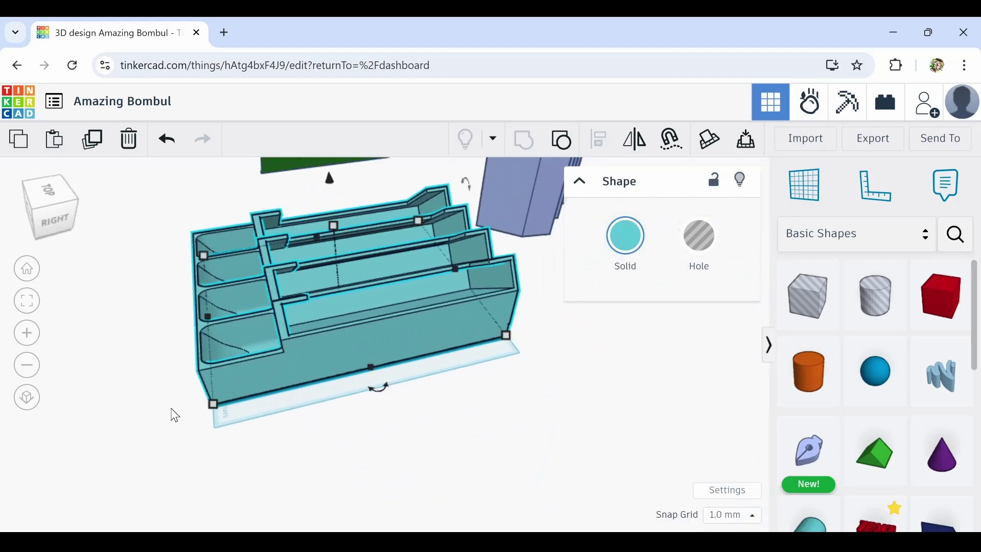
pyautogui.moveTo(175, 415); pyautogui.dragTo(363, 412, button='right')
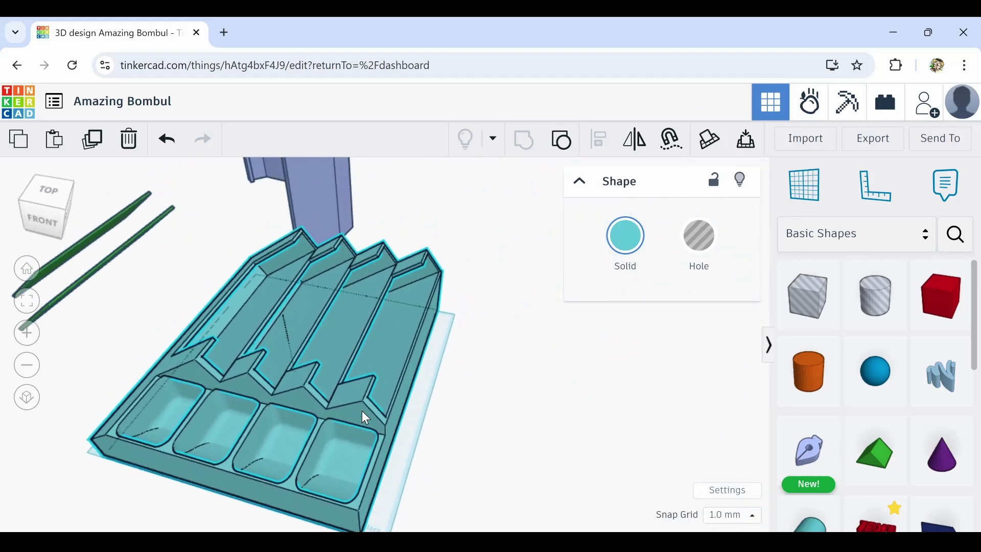
# Inspect the upright shell's bridge and zigzag wall from several sides, comparing them with the matching end of the teal tray
pyautogui.moveTo(274, 308); pyautogui.dragTo(313, 484, button='middle')
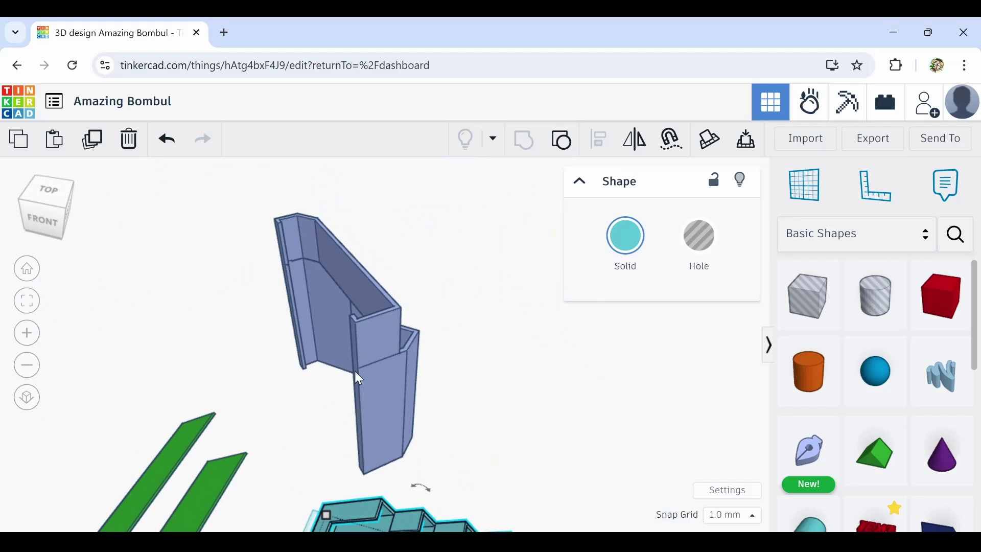
pyautogui.moveTo(213, 291); pyautogui.dragTo(273, 375, button='right')
pyautogui.scroll(4, 301, 345)
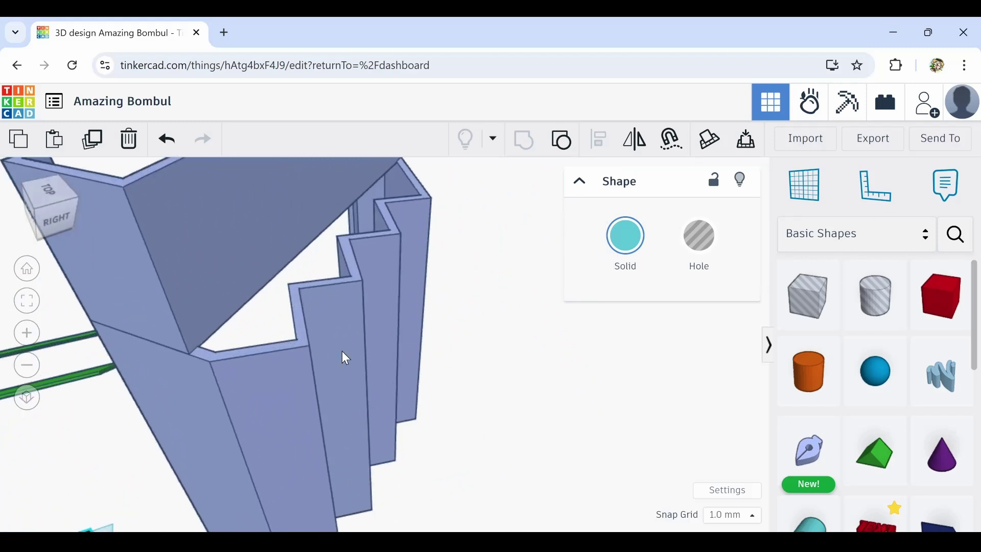
pyautogui.scroll(-2, 342, 351)
pyautogui.moveTo(340, 380); pyautogui.dragTo(215, 378, button='right')
pyautogui.scroll(3, 217, 360)
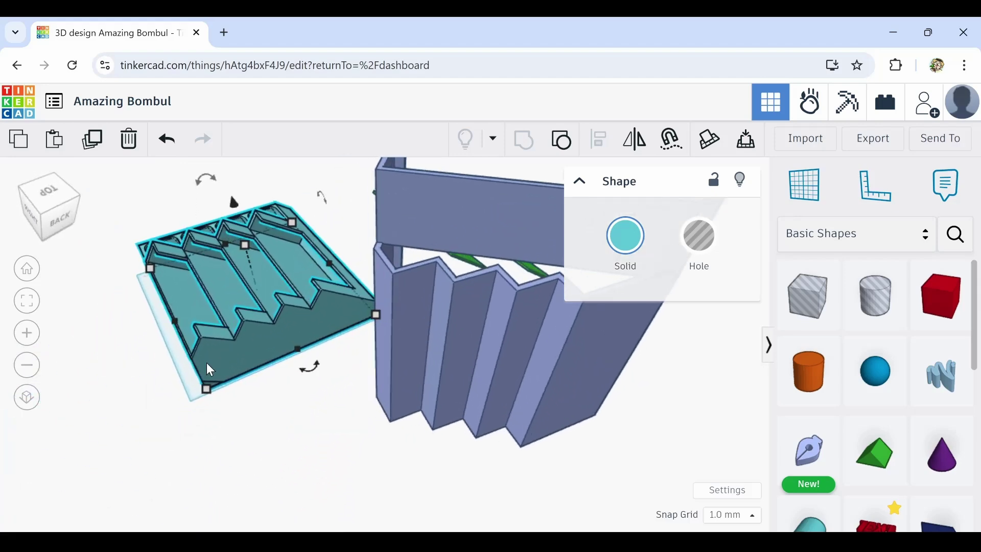
pyautogui.moveTo(206, 363); pyautogui.dragTo(329, 442, button='middle')
pyautogui.moveTo(264, 421); pyautogui.dragTo(648, 416, button='right')
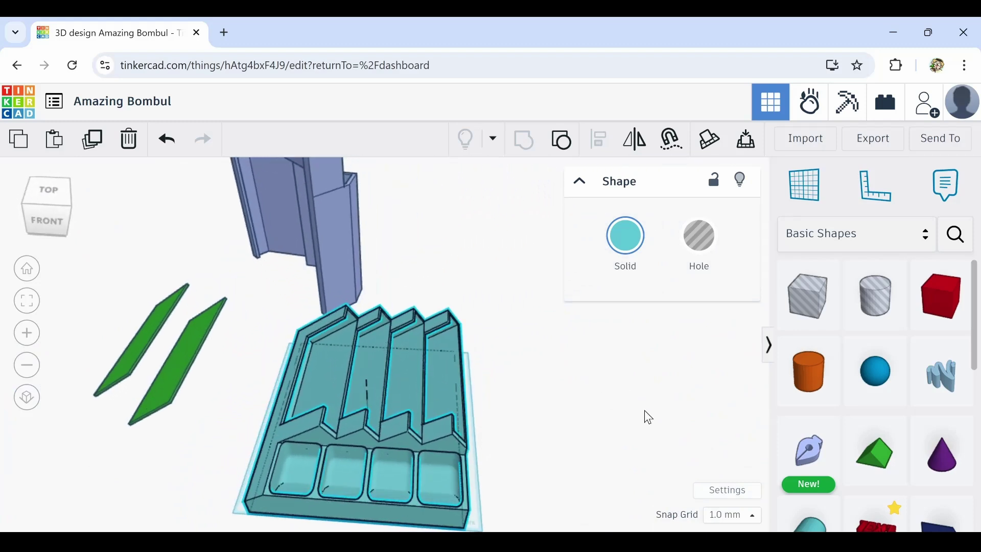